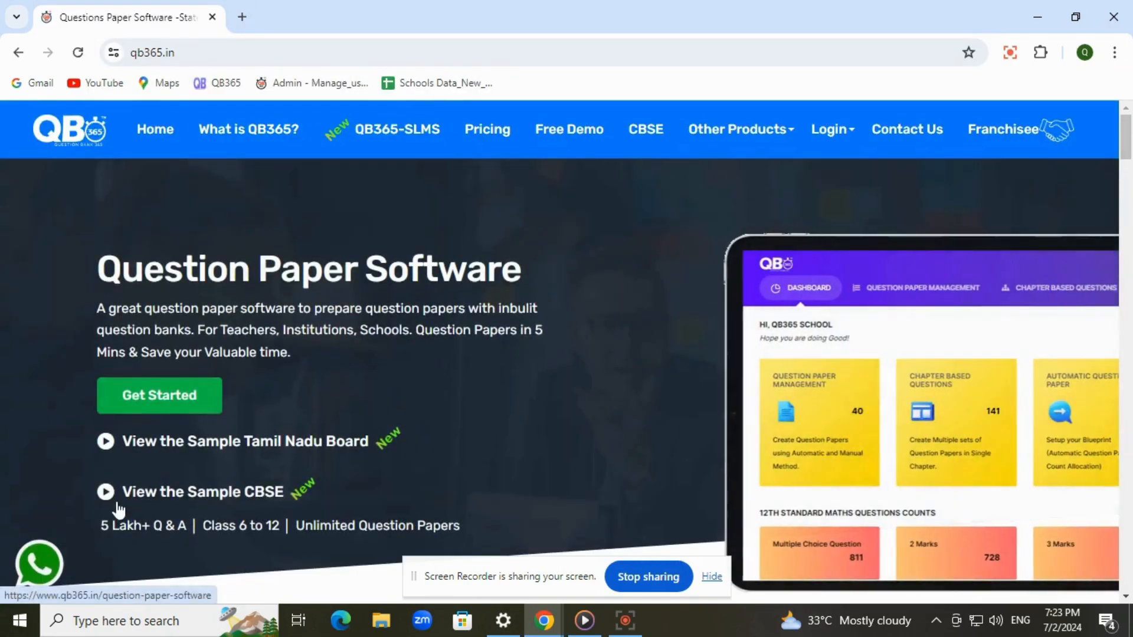
Open the Stateboard login page from the QB365 home page.
scroll(204, 406, down, 1)
scroll(202, 405, down, 7)
scroll(321, 380, up, 8)
mouse_move(821, 135)
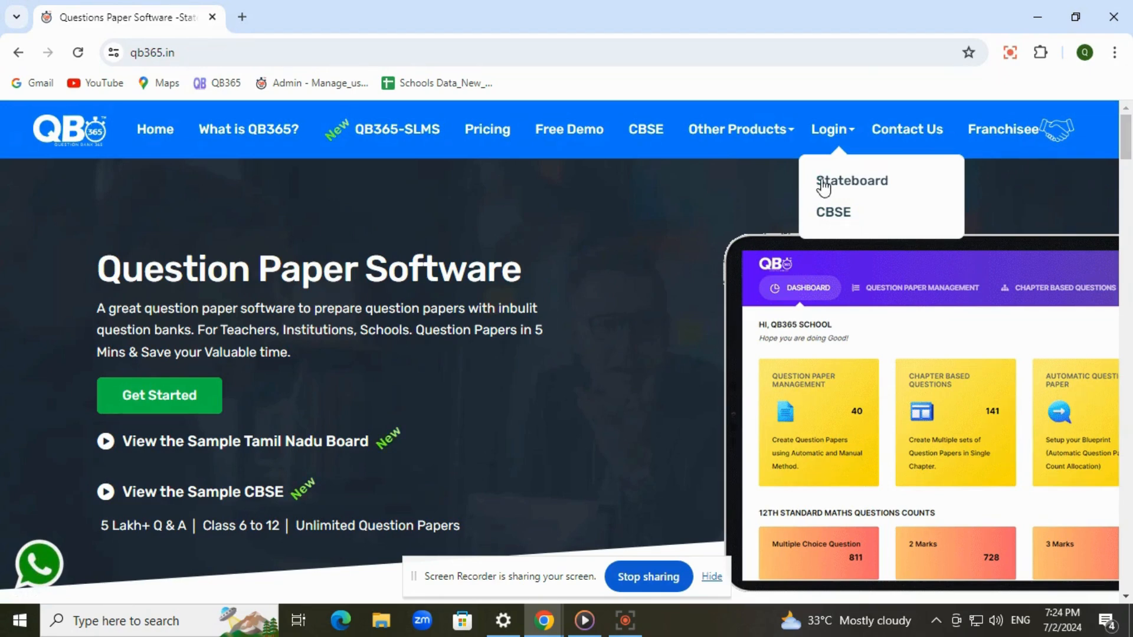
click(863, 190)
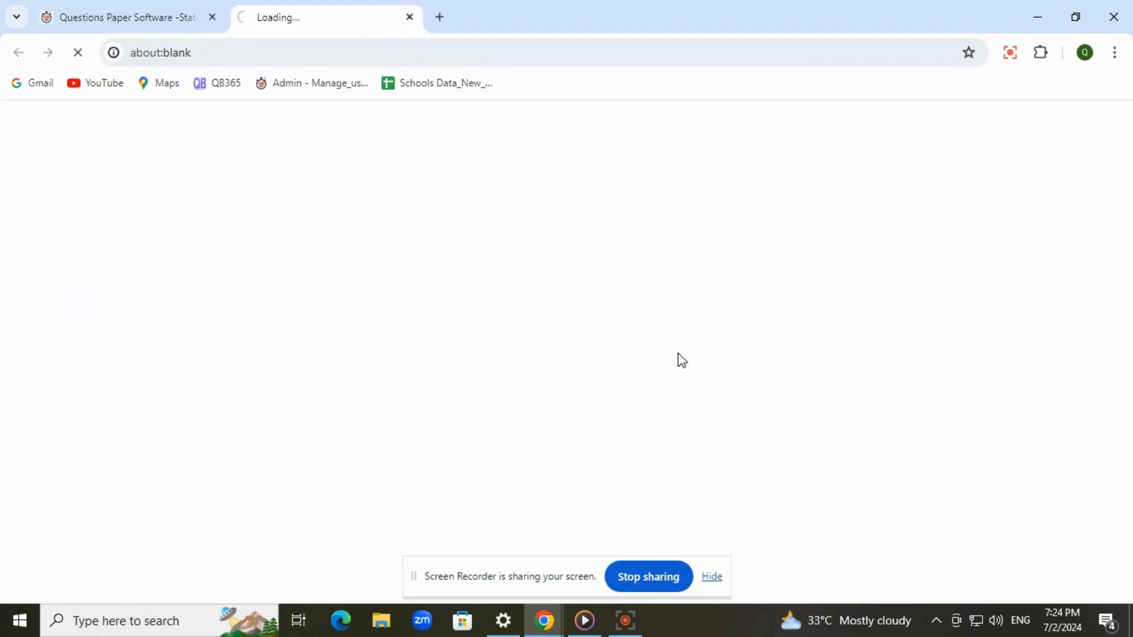
Sign in to the Question Bank teacher account with the username and account password.
scroll(602, 361, down, 4)
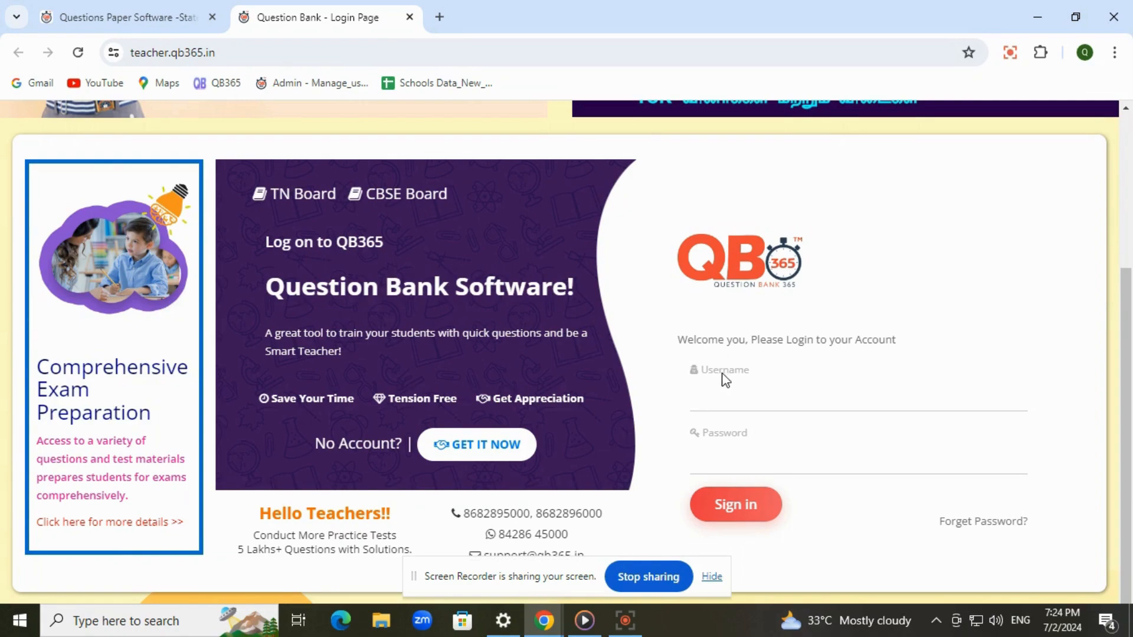
drag(702, 370, 794, 388)
drag(698, 433, 761, 443)
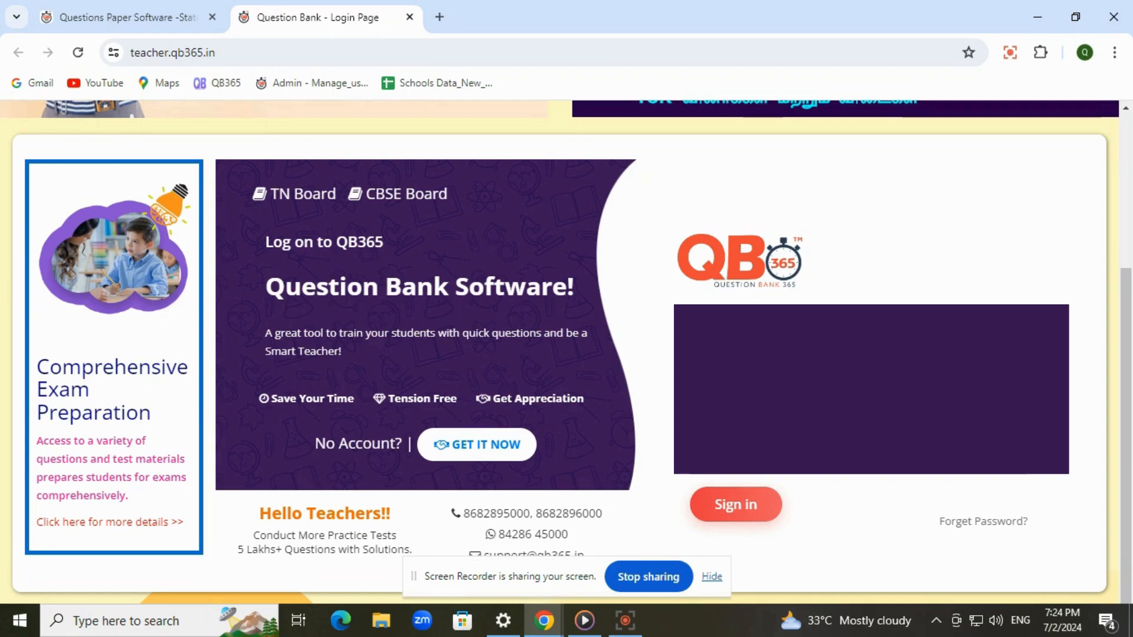
click(737, 506)
click(741, 390)
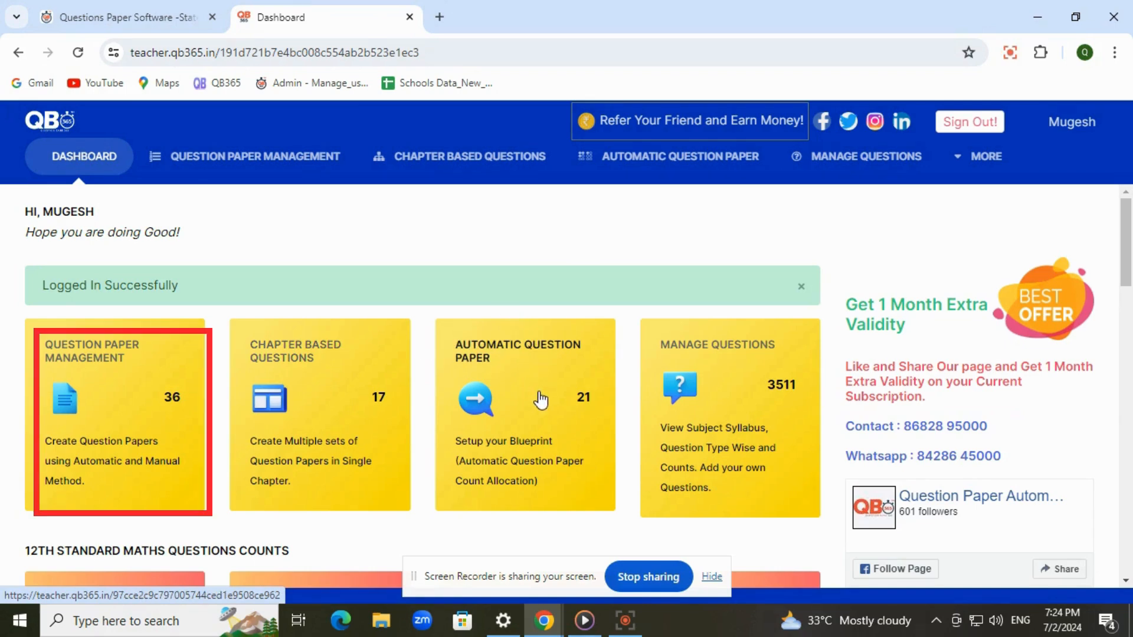
Dismiss the login notification and review the 12th Standard Maths question counts by question type on the dashboard.
click(801, 288)
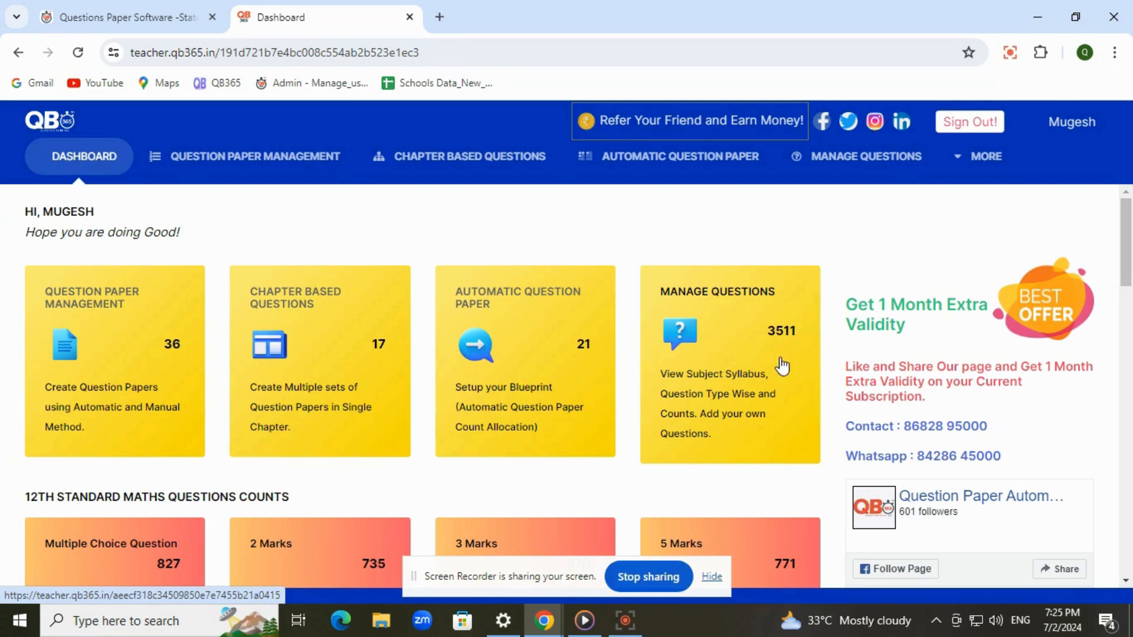
scroll(565, 396, down, 3)
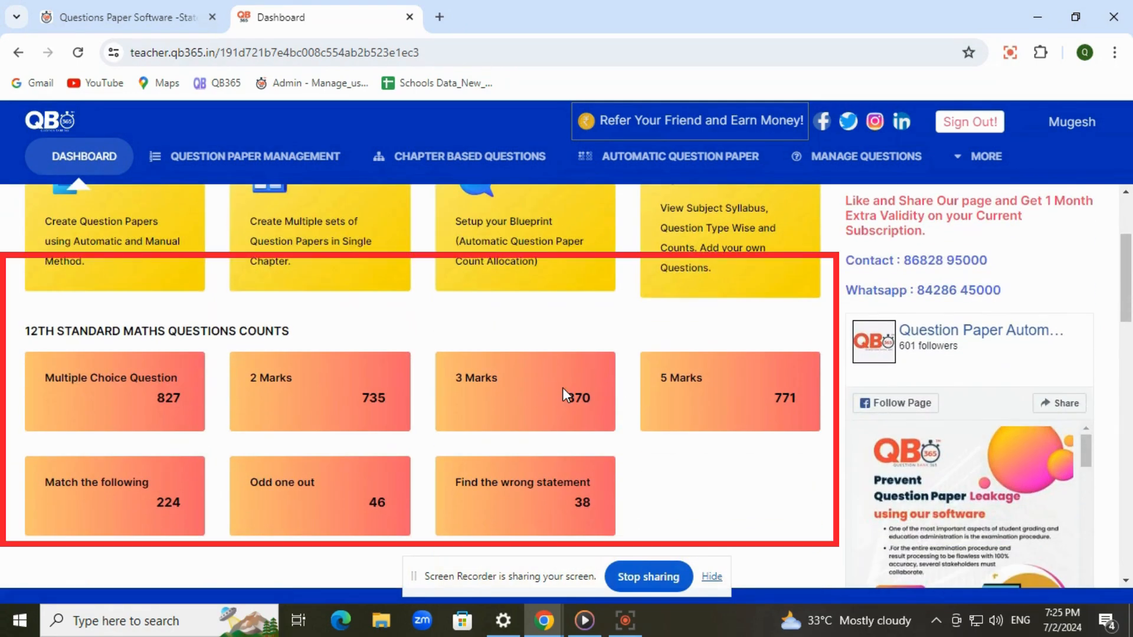
scroll(236, 440, down, 2)
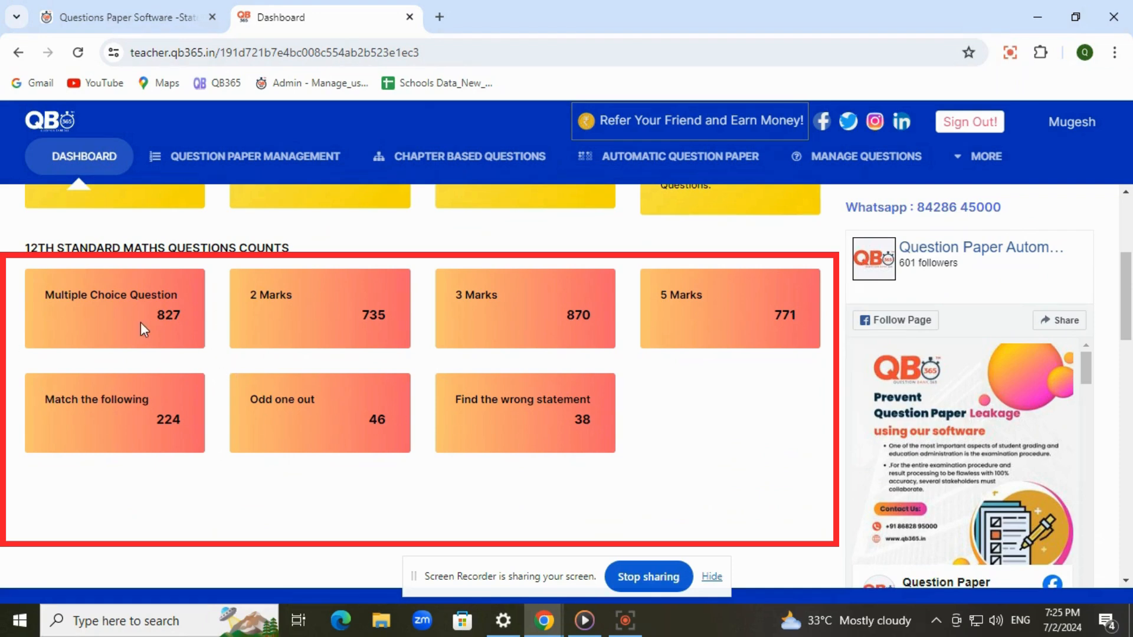
scroll(250, 167, up, 5)
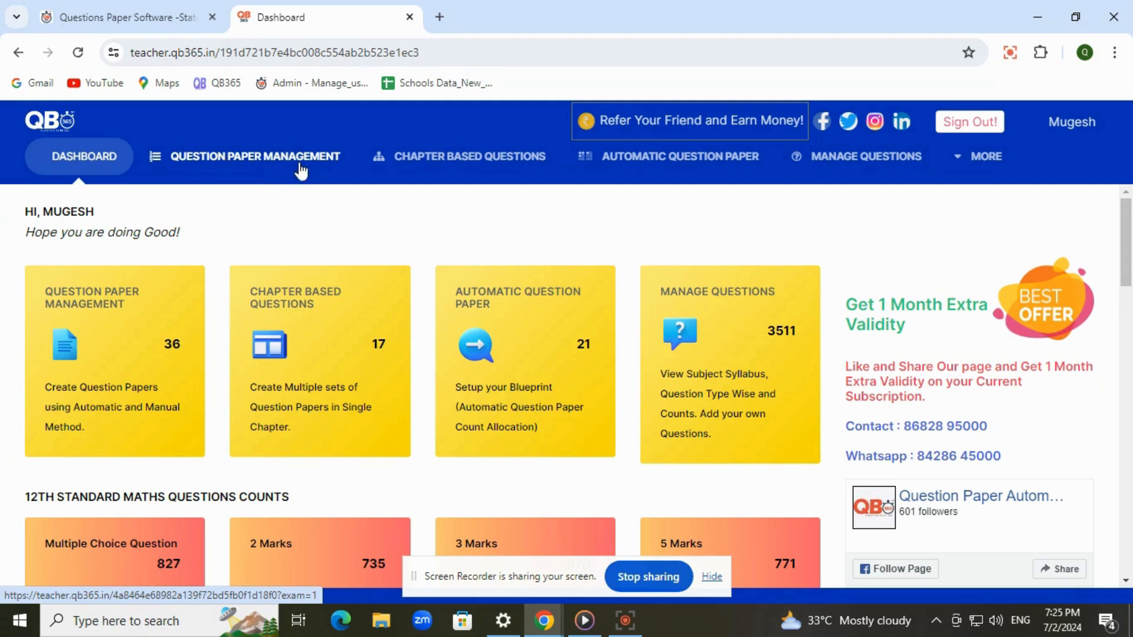
Start a new automatic question paper blueprint for 12th Standard Maths and name it "Chapter 1 Blue Print".
click(666, 157)
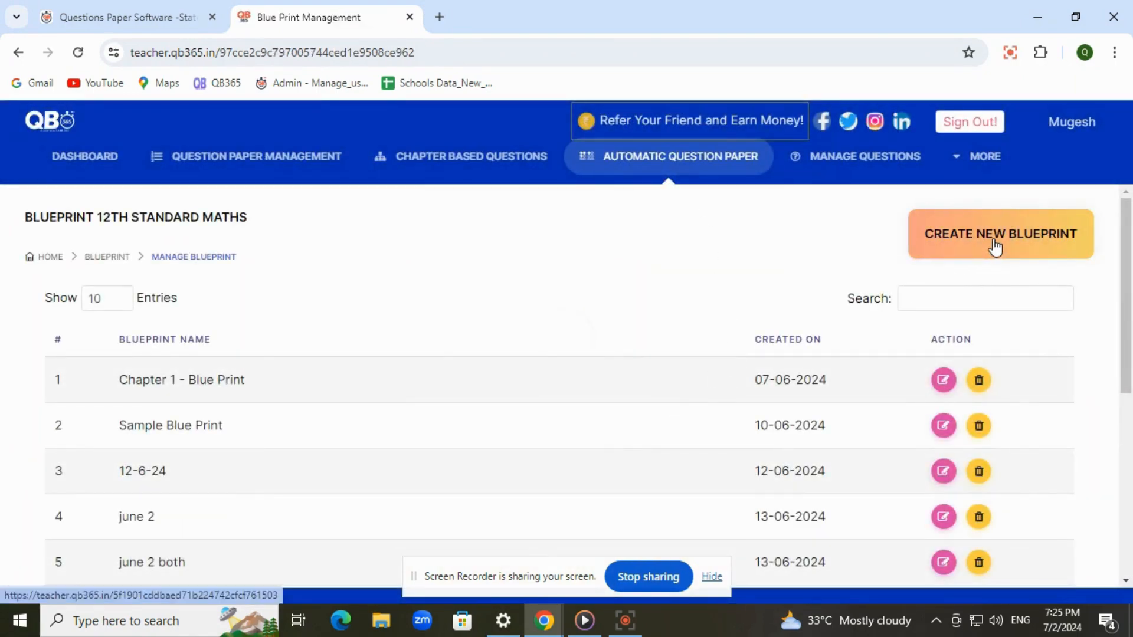
scroll(271, 471, down, 3)
scroll(271, 471, up, 3)
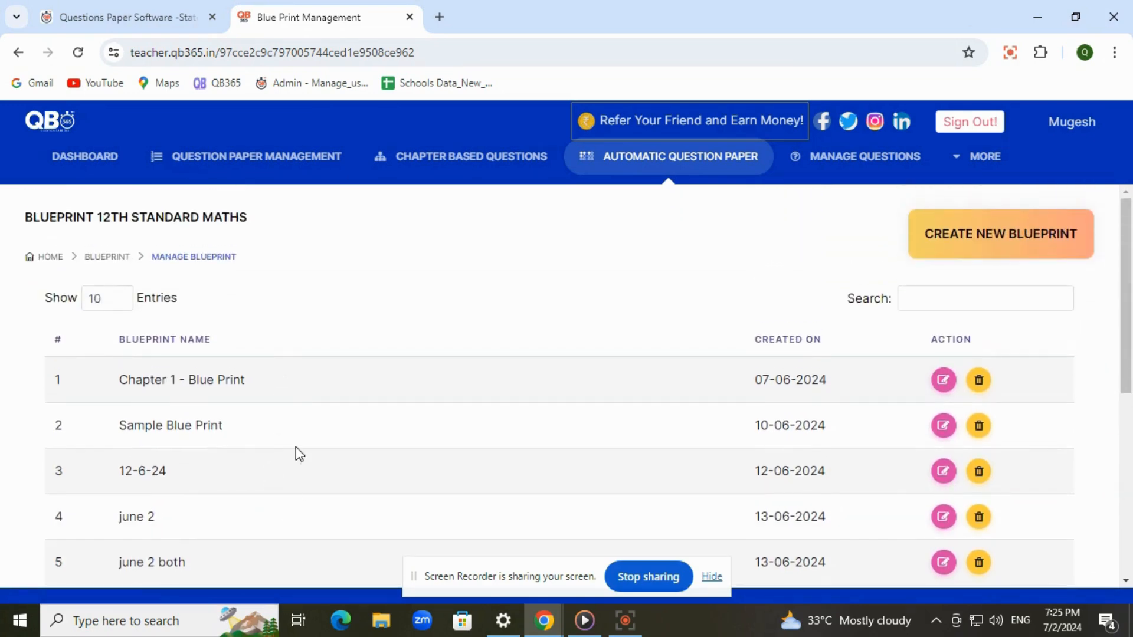
scroll(303, 422, down, 6)
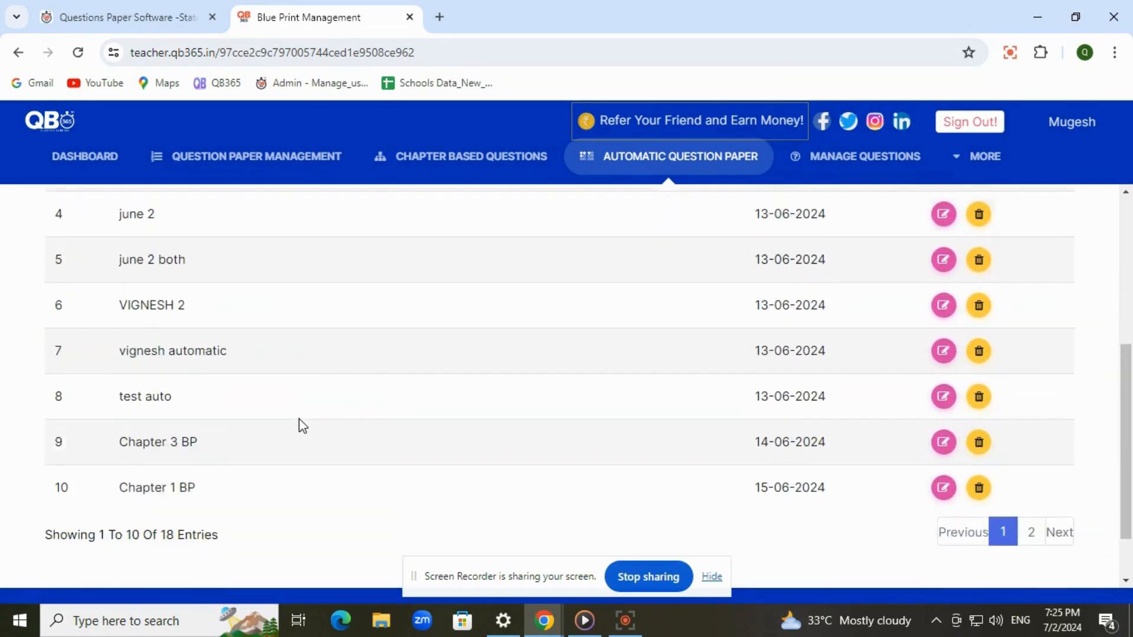
scroll(303, 426, up, 6)
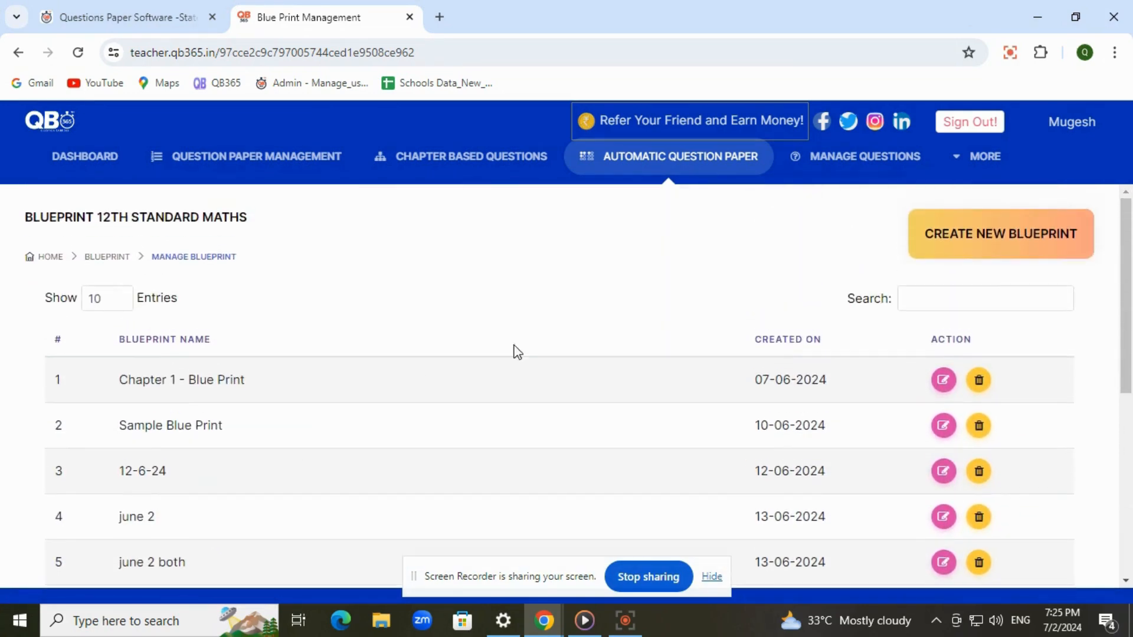
click(1004, 252)
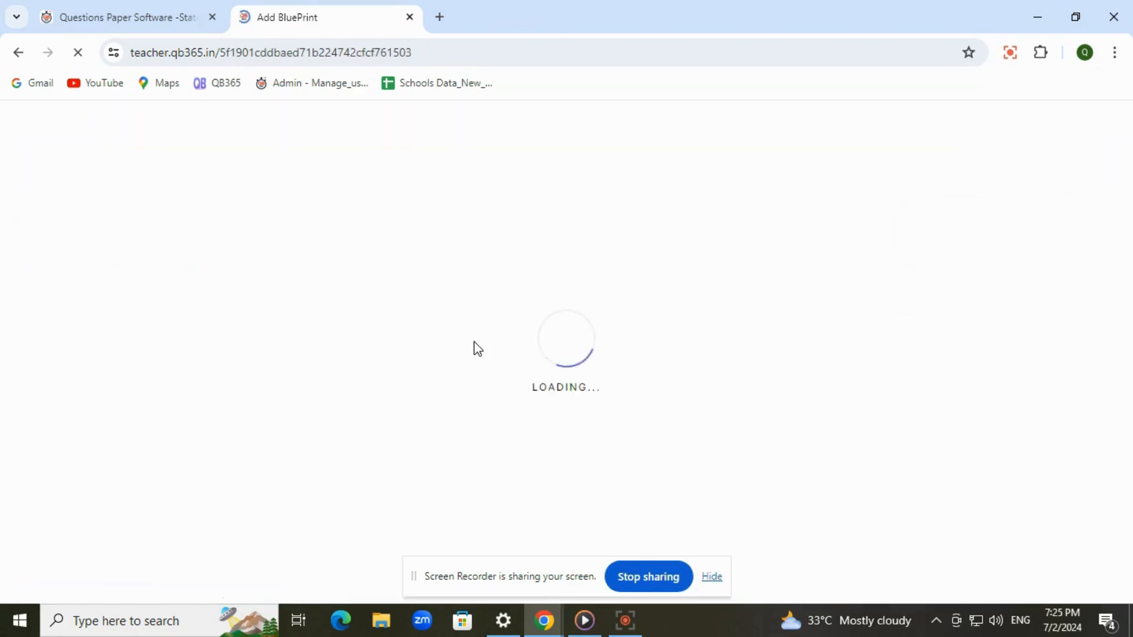
click(517, 313)
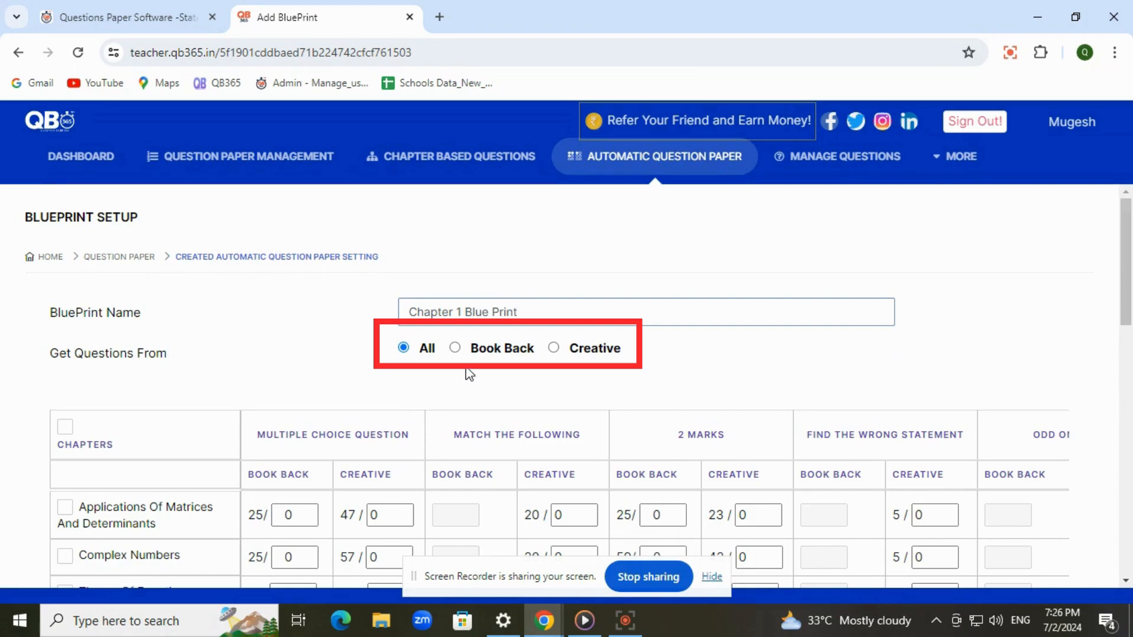
Try the Book Back and Creative question sources for the blueprint, and set the source back to All.
click(454, 348)
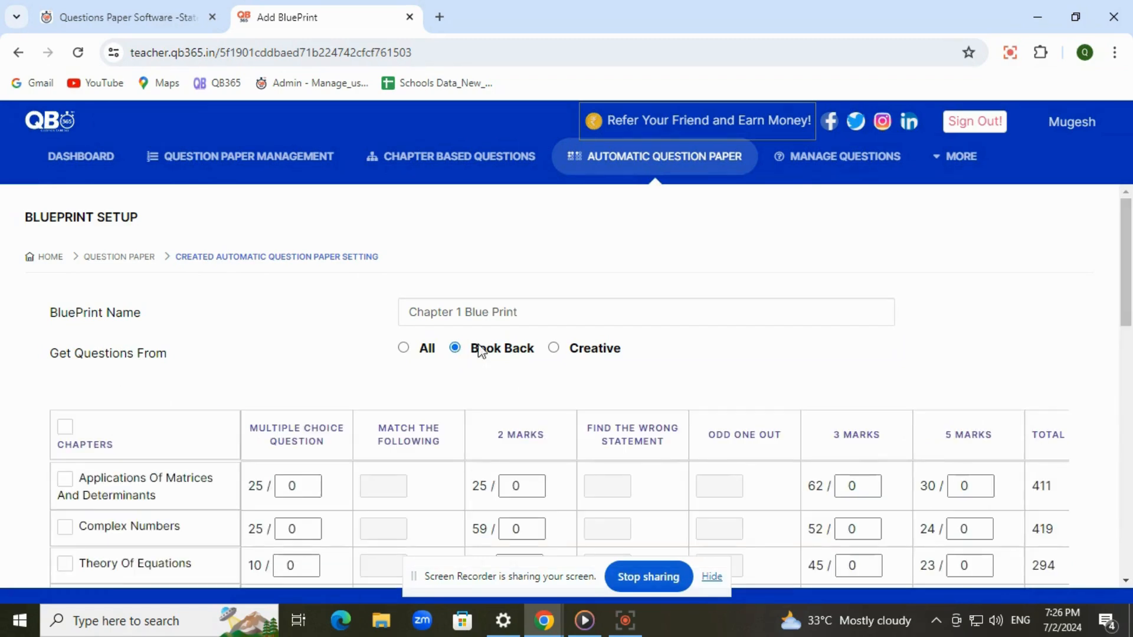
click(554, 350)
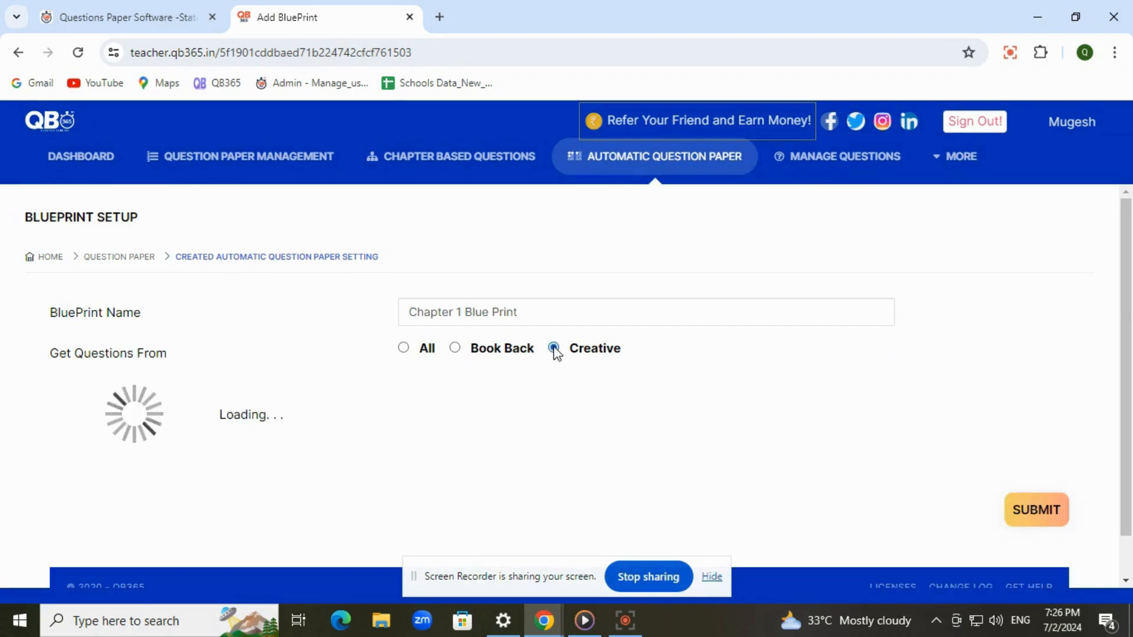
click(404, 349)
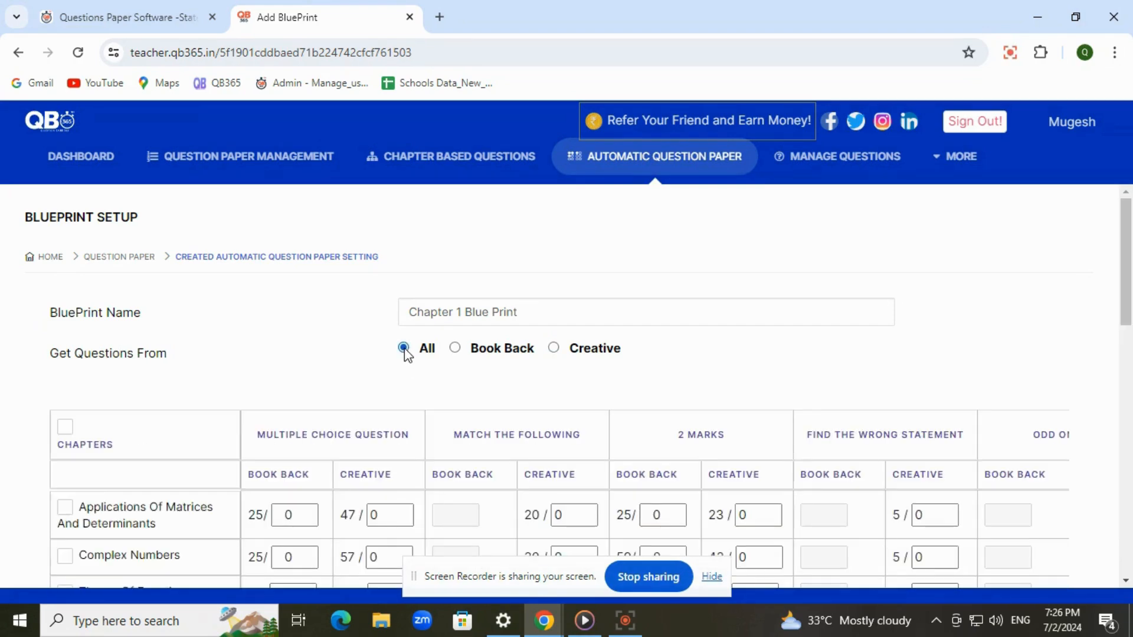
Select only the Applications Of Matrices And Determinants chapter for the blueprint, clearing any other chapters.
scroll(47, 386, down, 3)
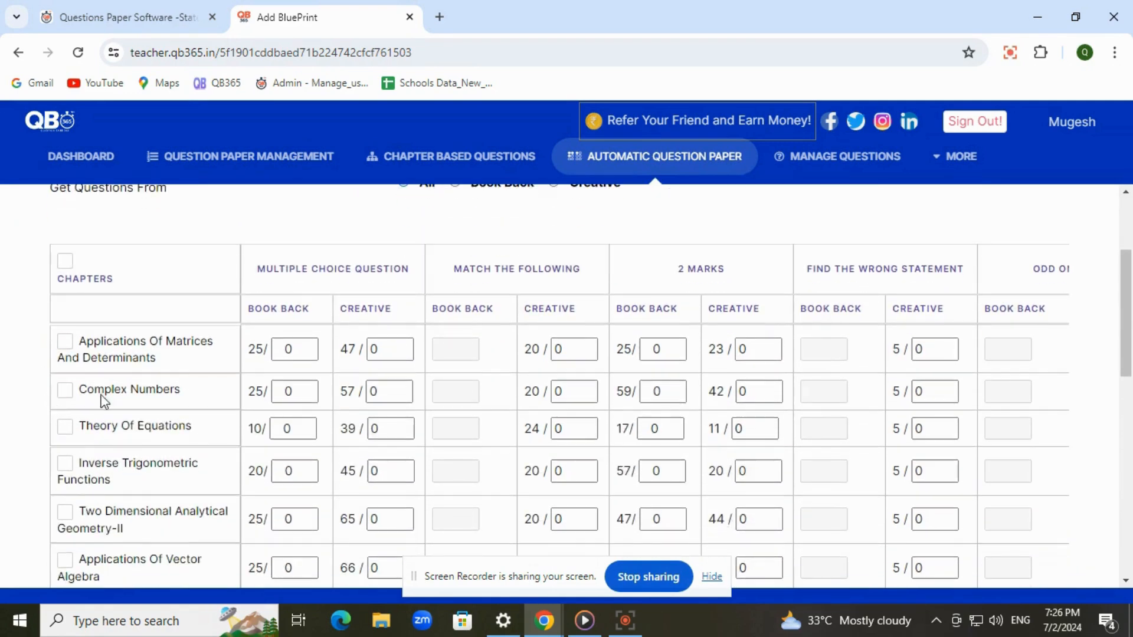
scroll(121, 494, down, 2)
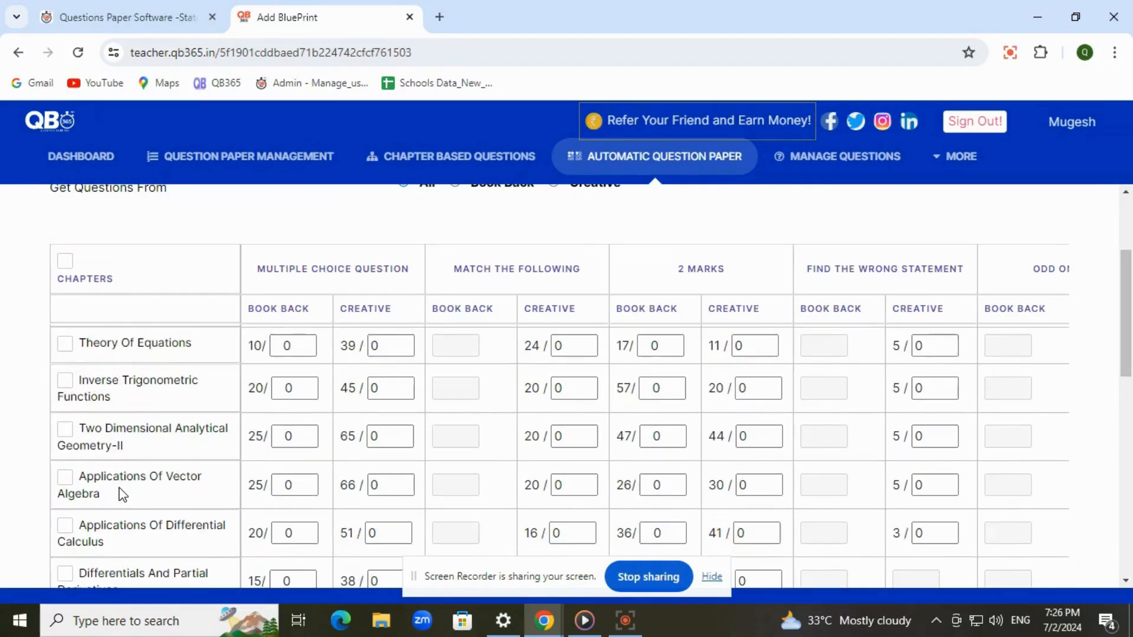
scroll(121, 495, up, 2)
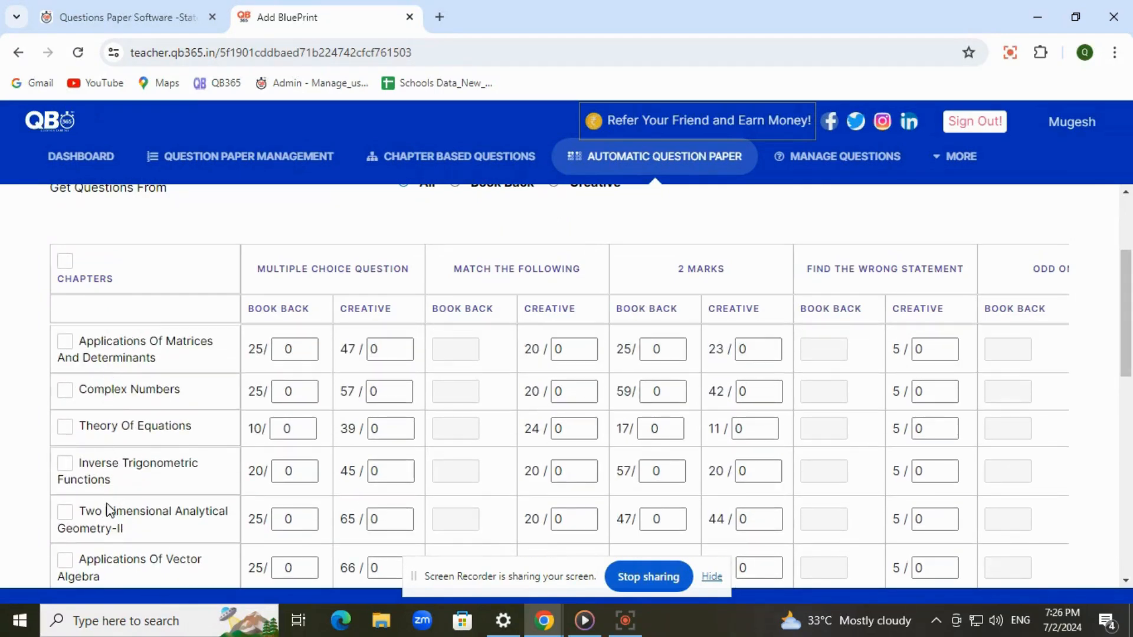
click(66, 342)
click(66, 392)
click(66, 427)
click(68, 472)
click(65, 429)
click(67, 391)
Examine the question type columns and the available Book Back and Creative question counts for the selected chapter.
scroll(177, 405, up, 1)
scroll(275, 416, down, 1)
scroll(267, 469, up, 1)
drag(260, 359, 609, 361)
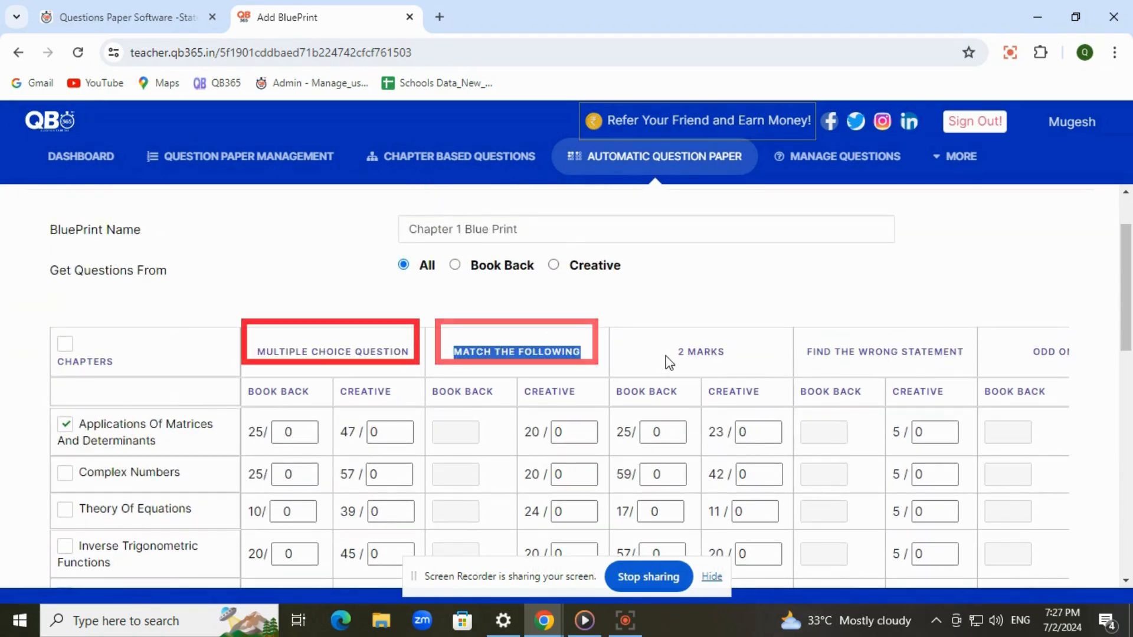
drag(246, 392, 312, 392)
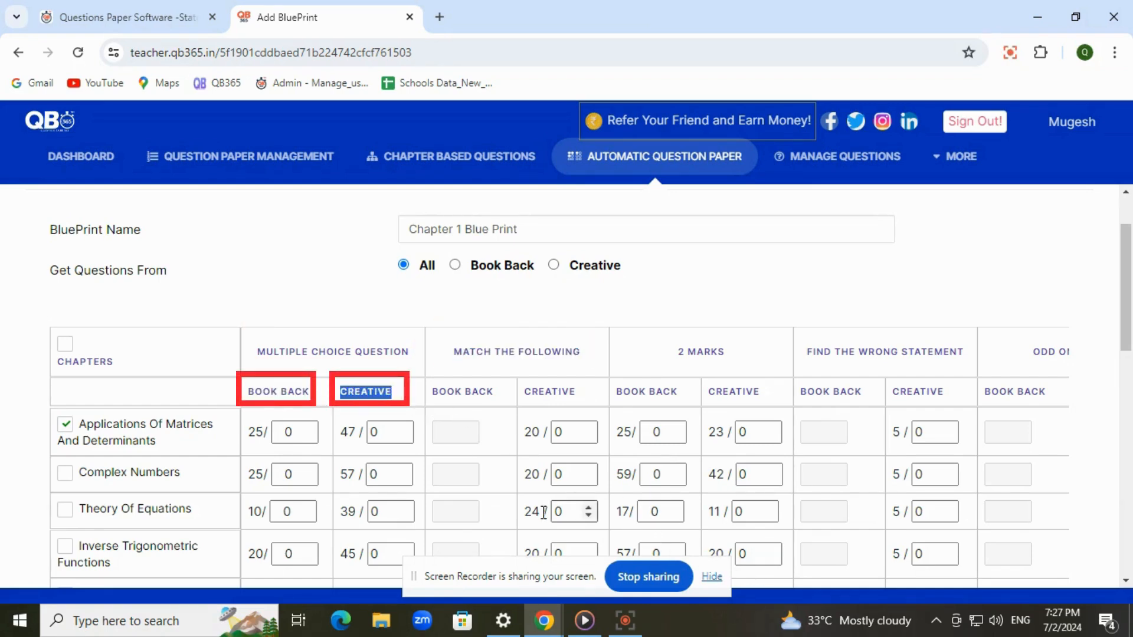
double_click(252, 432)
double_click(348, 432)
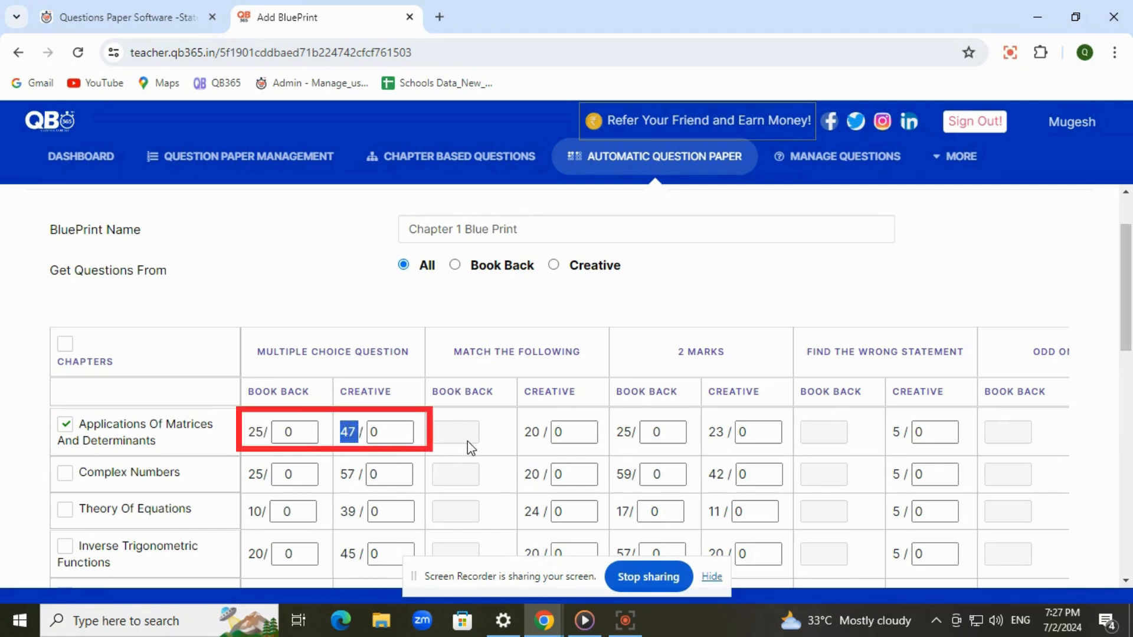
Set the selected chapter's Multiple Choice Question counts to 5 Book Back and 5 Creative.
click(284, 434)
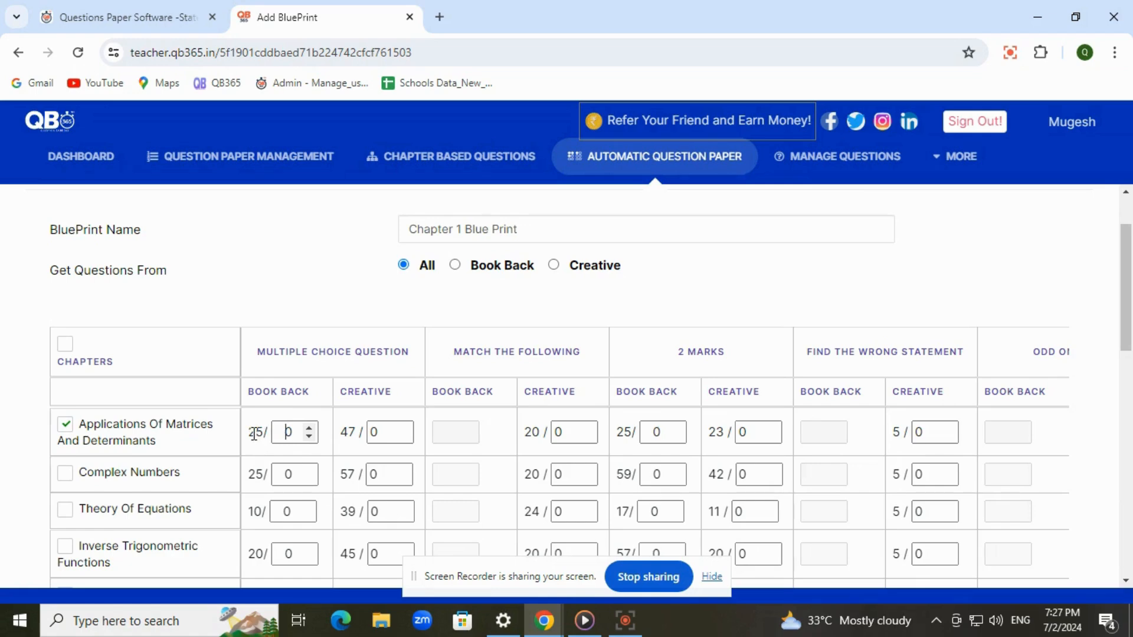
double_click(295, 434)
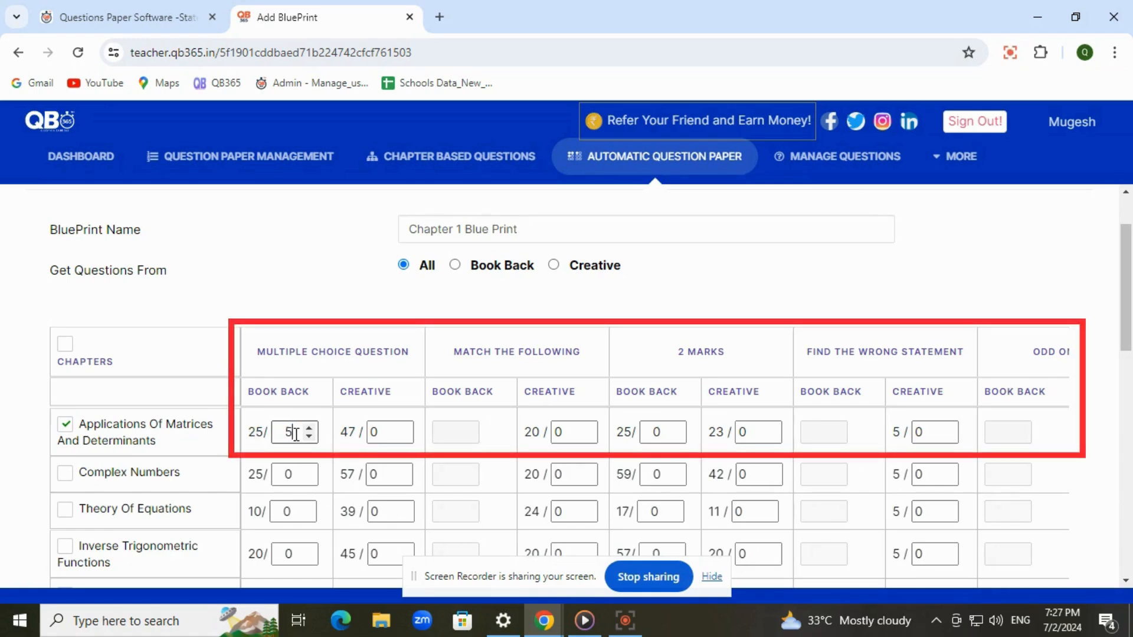
double_click(373, 434)
text(5)
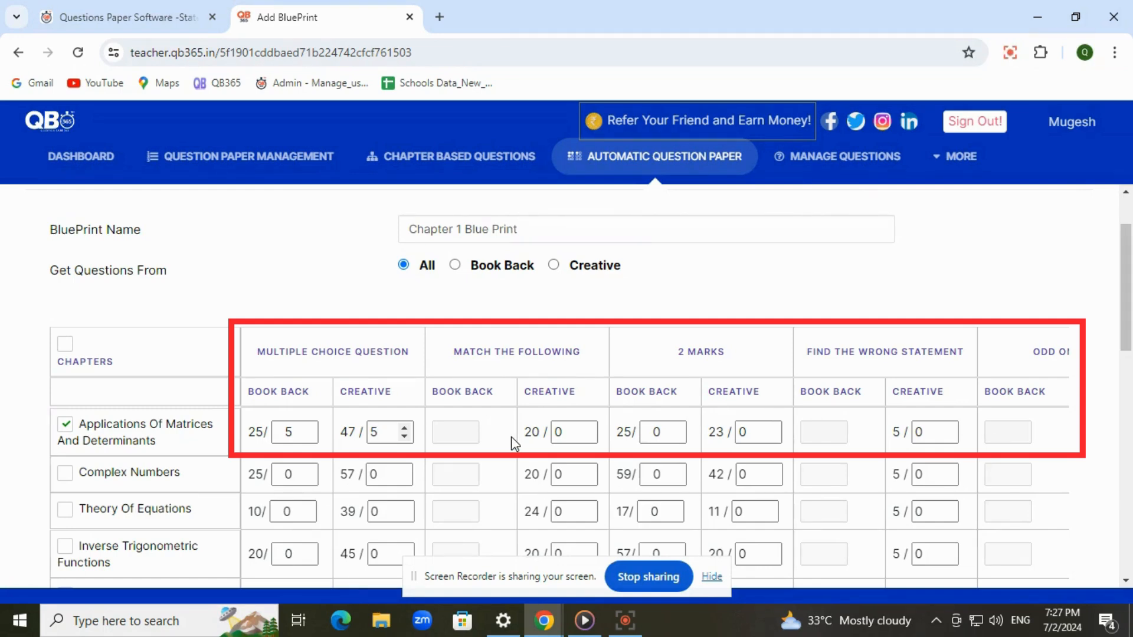
Set the selected chapter's 3 Marks and 5 Marks counts to 5 Book Back and 5 Creative each.
scroll(516, 443, right, 8)
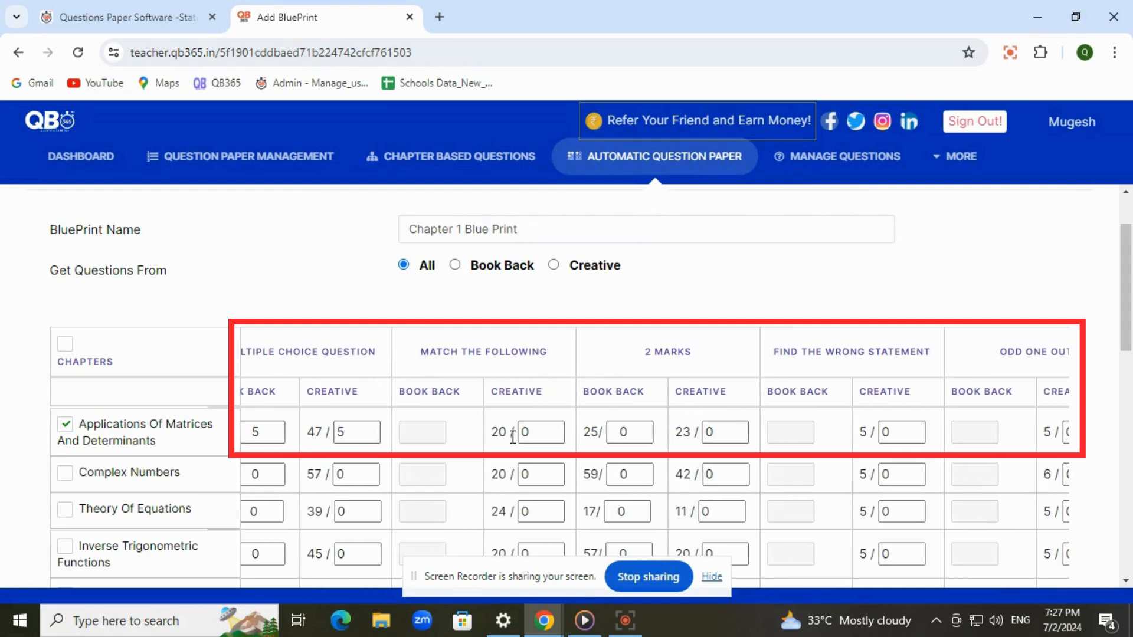
double_click(699, 432)
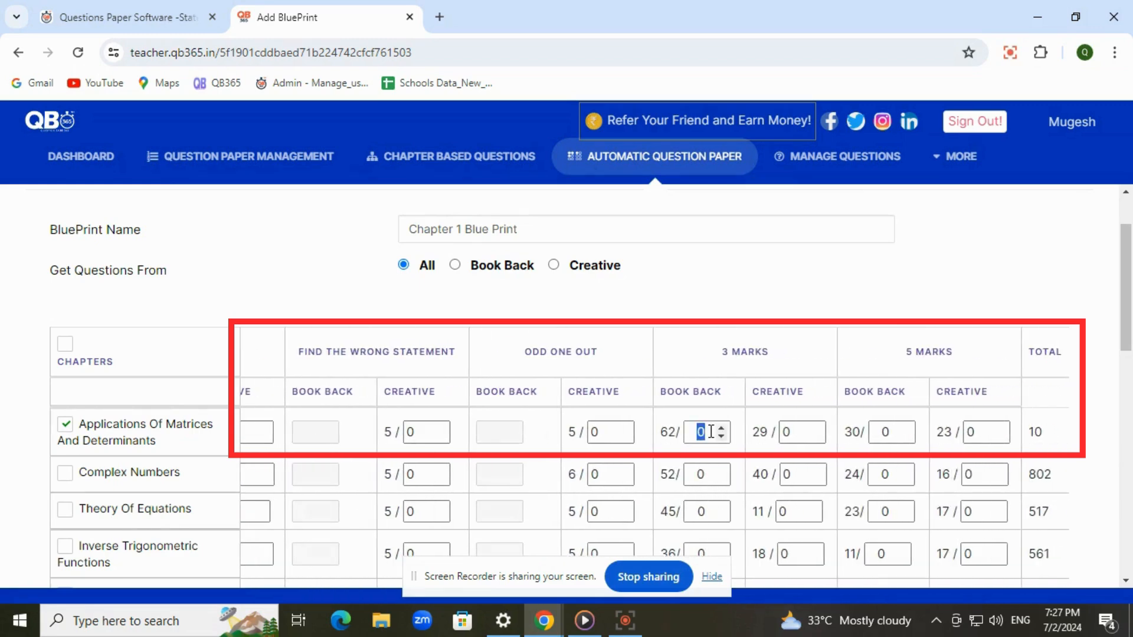
text(5)
double_click(785, 432)
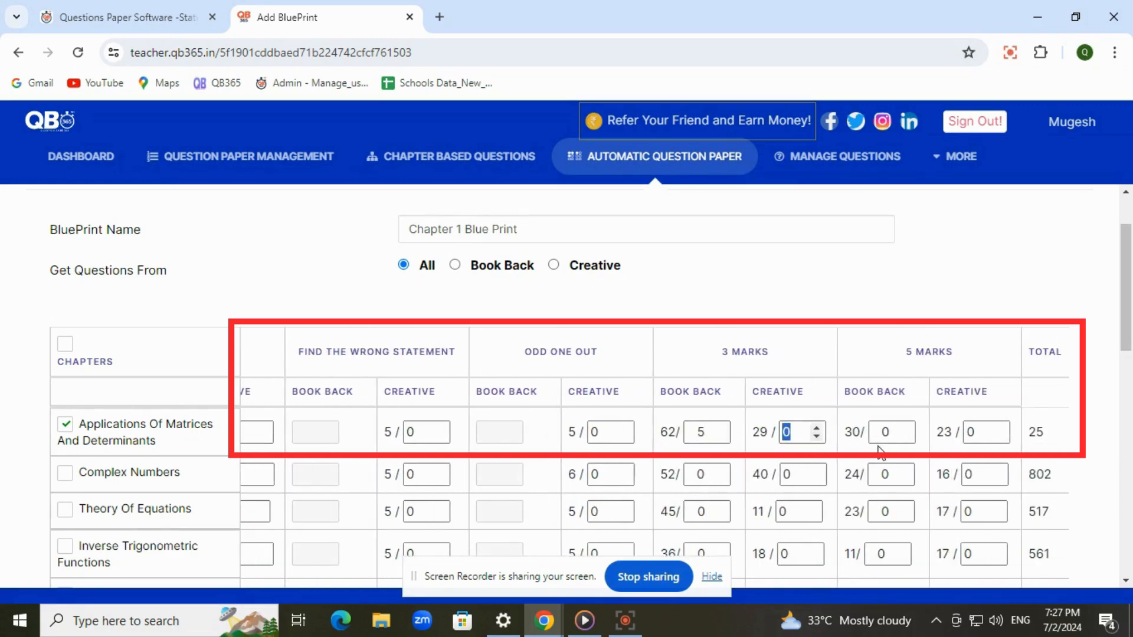
text(5)
double_click(888, 432)
text(5)
double_click(981, 432)
text(5)
Check the summary of question counts and total marks by type, and submit the blueprint.
drag(1128, 337, 1130, 529)
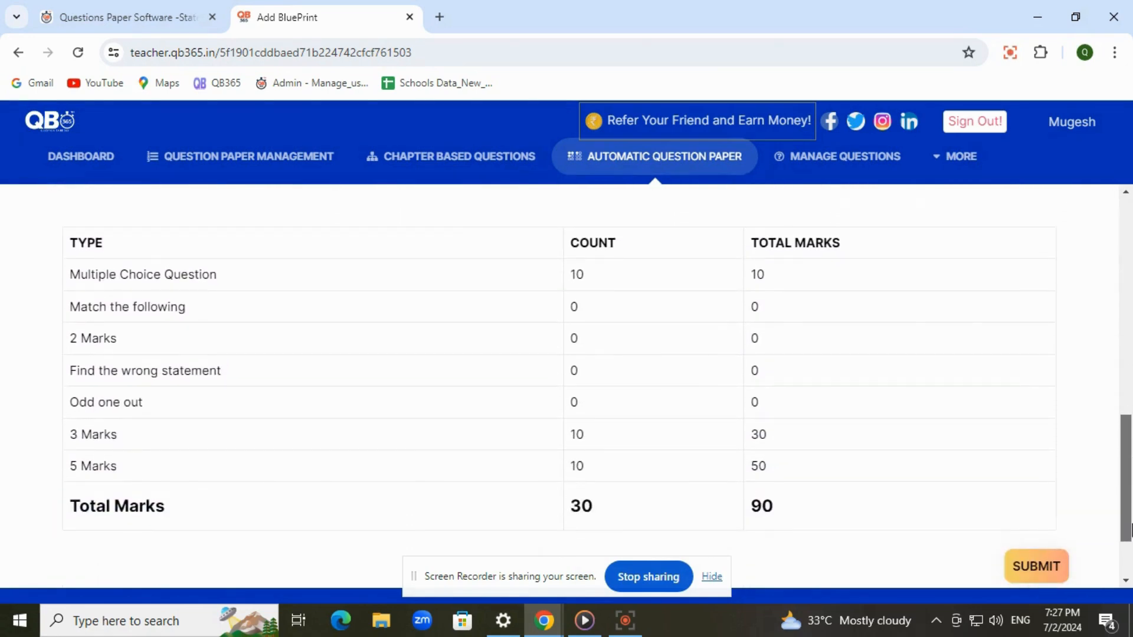
scroll(551, 433, down, 2)
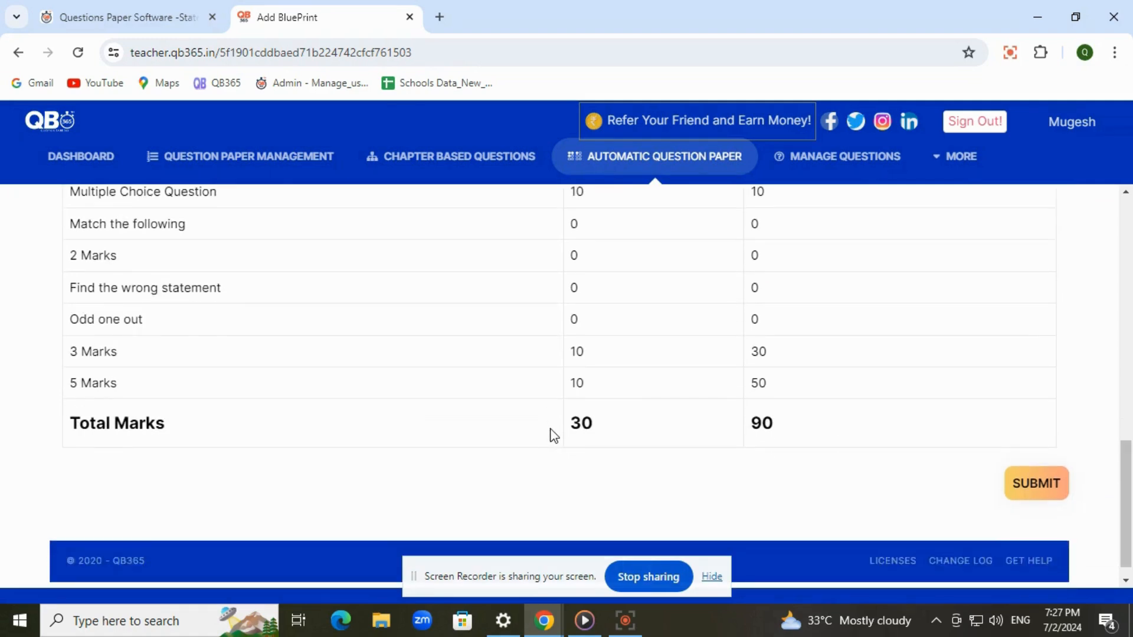
scroll(553, 435, up, 2)
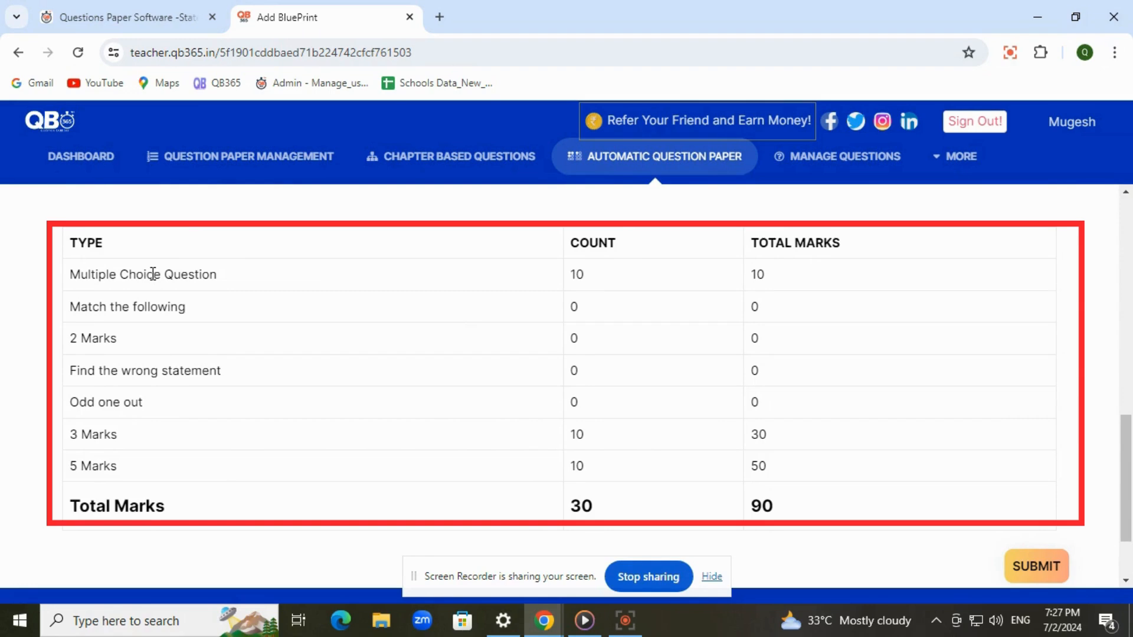
double_click(576, 275)
drag(571, 506, 587, 508)
drag(747, 511, 791, 511)
scroll(962, 480, down, 1)
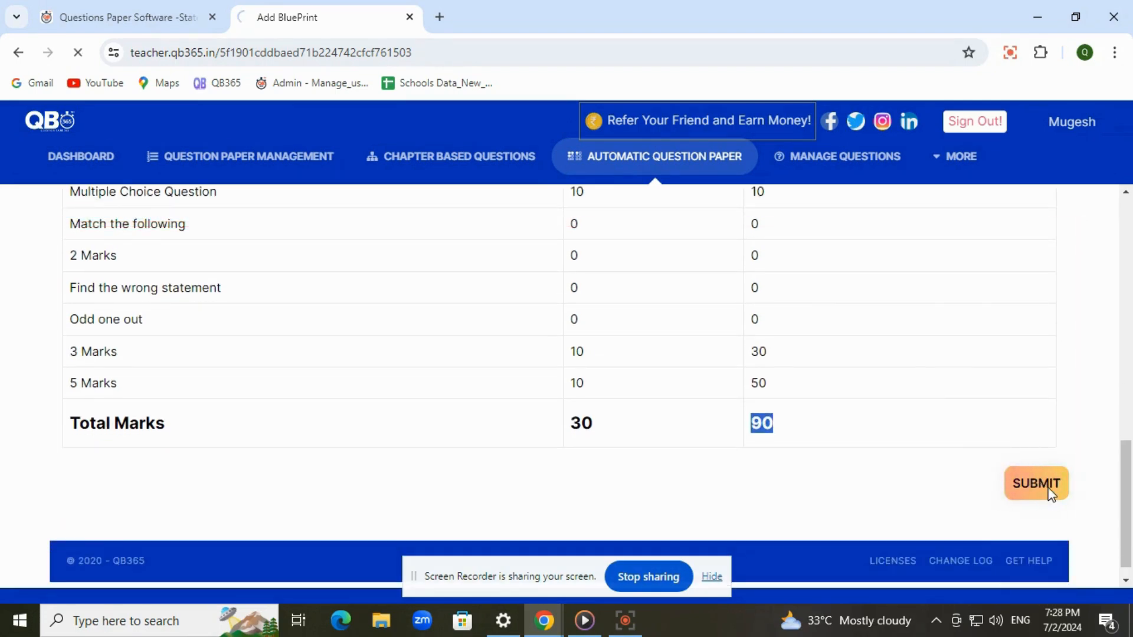
click(1049, 494)
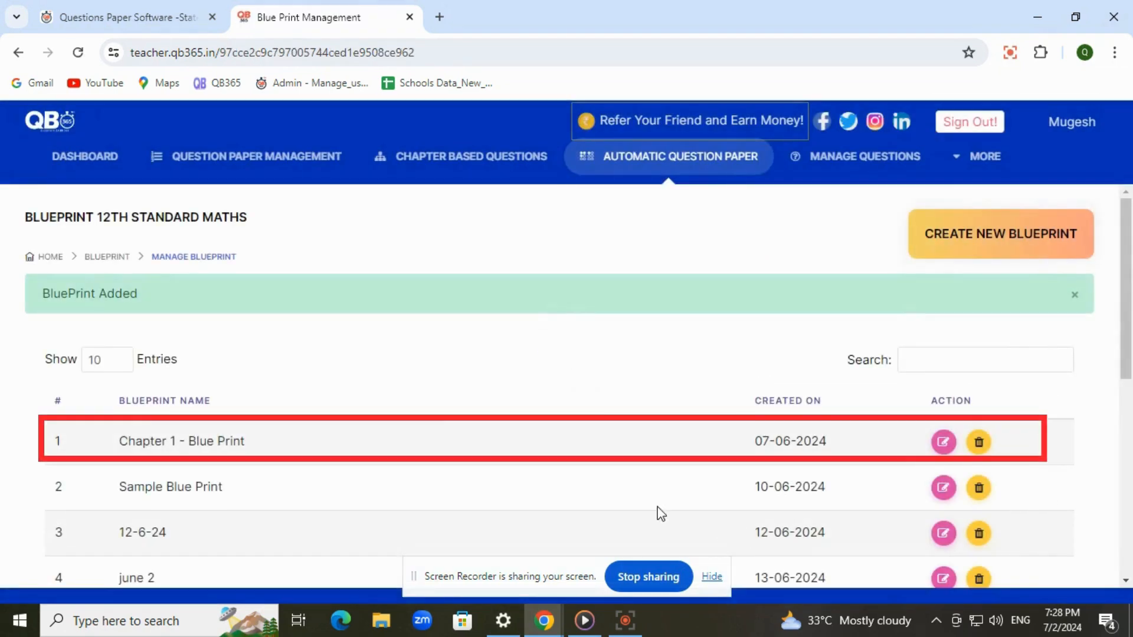
Dismiss the blueprint notice and start a new 12th Standard Maths question paper in Question Paper Management.
click(1074, 295)
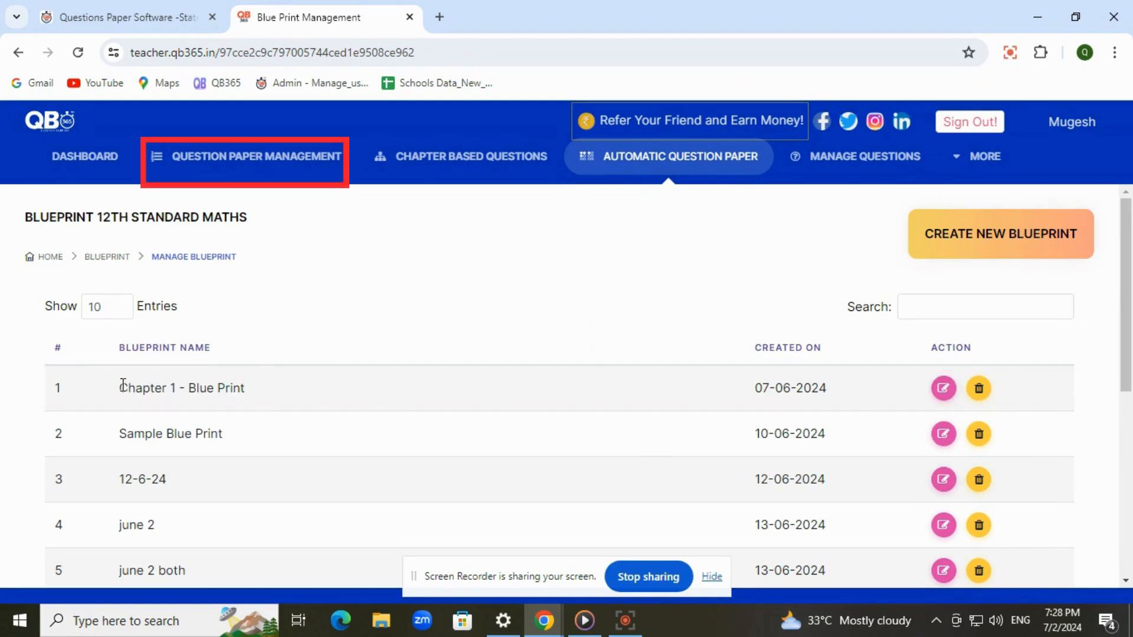
click(240, 169)
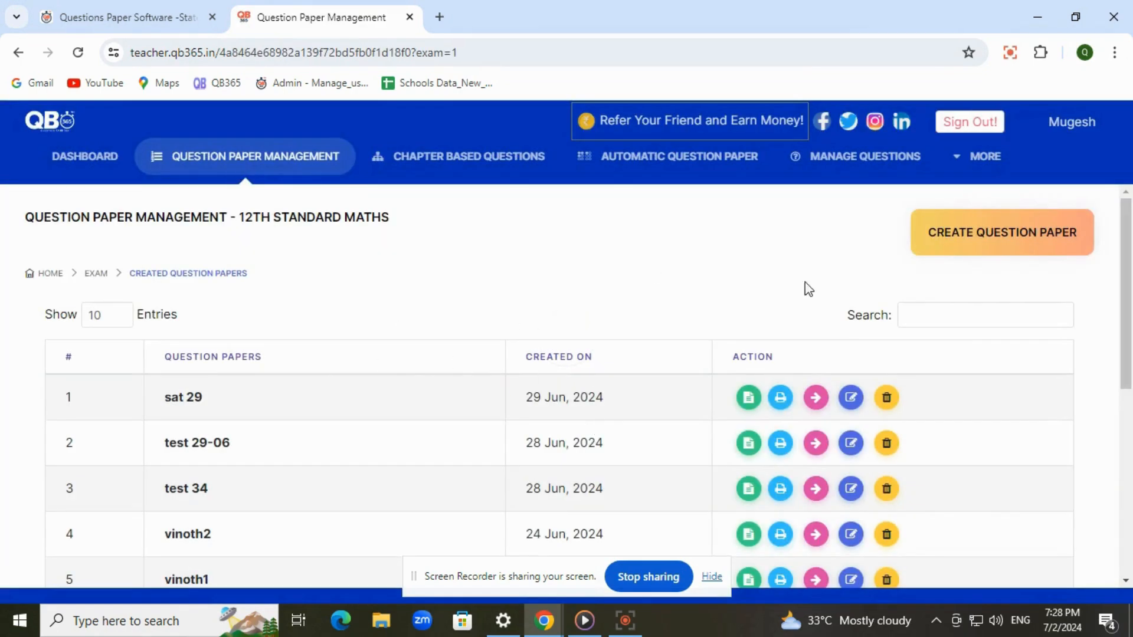
scroll(306, 354, down, 5)
scroll(307, 354, down, 2)
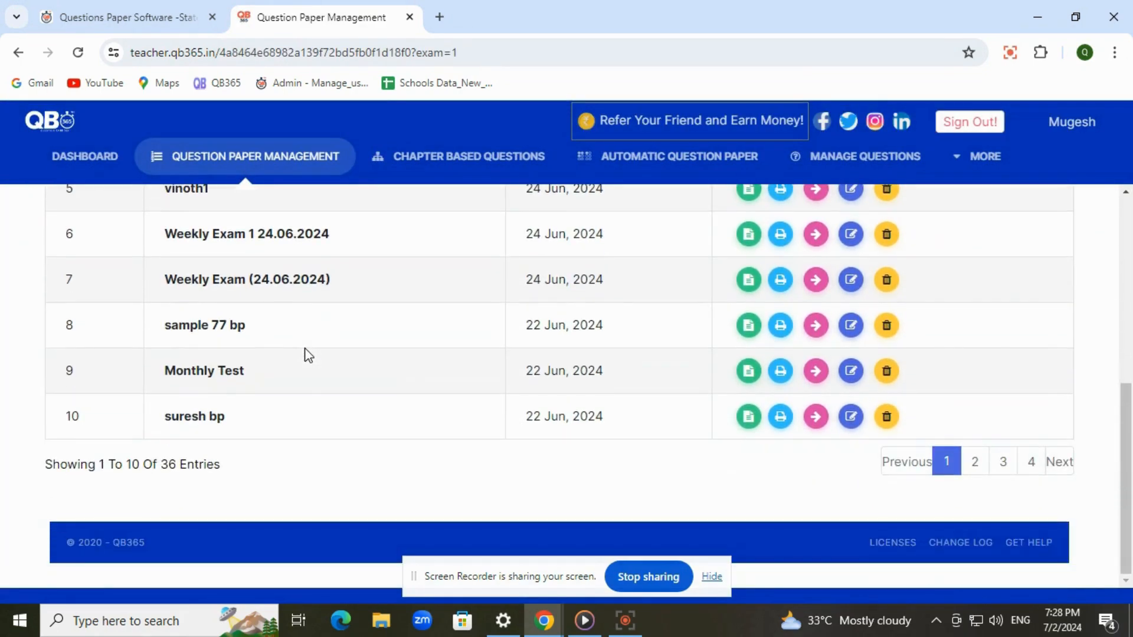
scroll(324, 401, up, 5)
scroll(328, 402, up, 1)
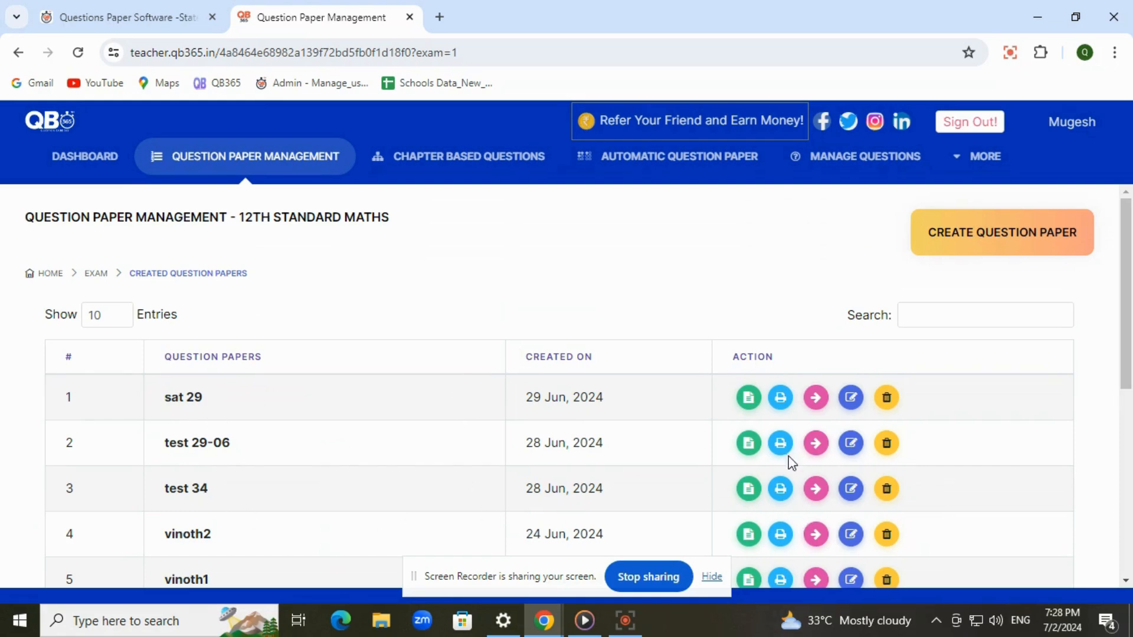
click(1001, 236)
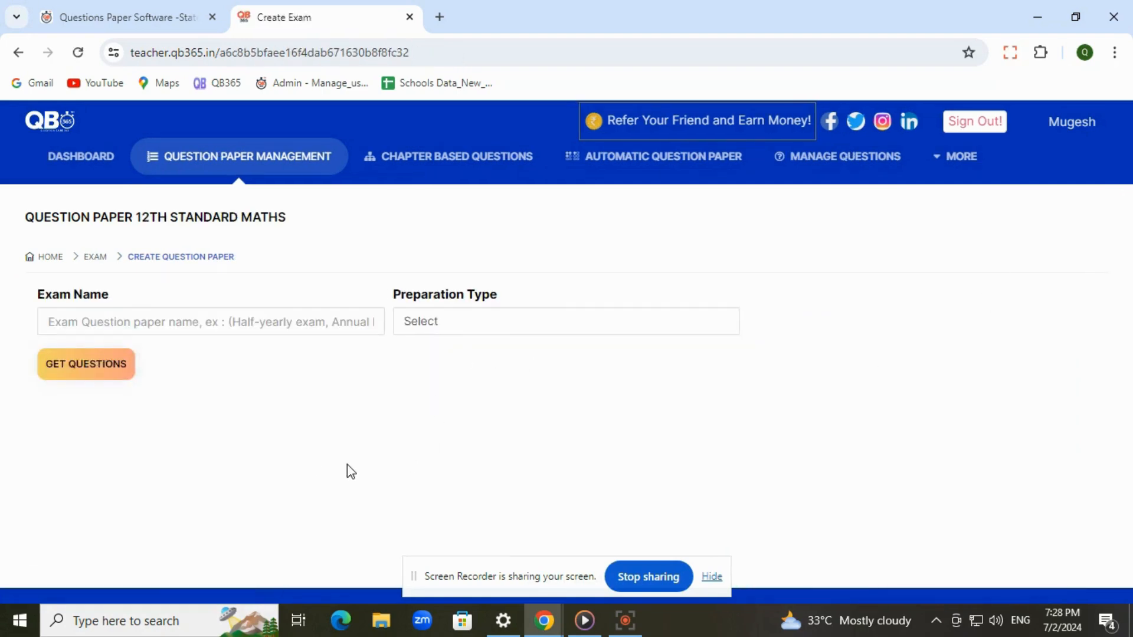
click(173, 318)
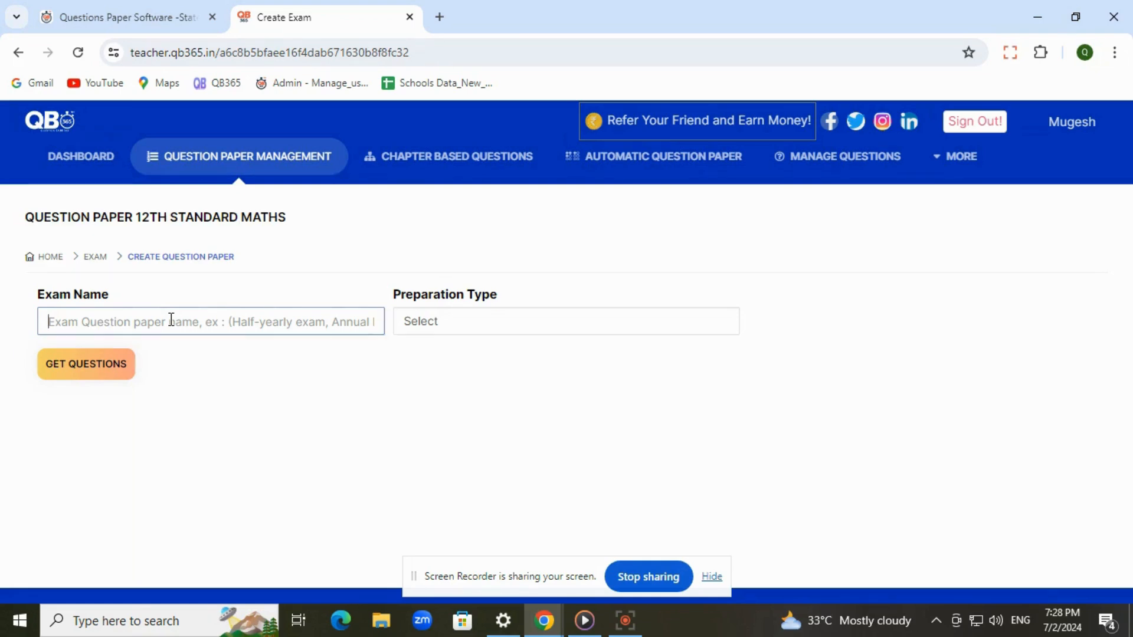
text(MOnthly Test)
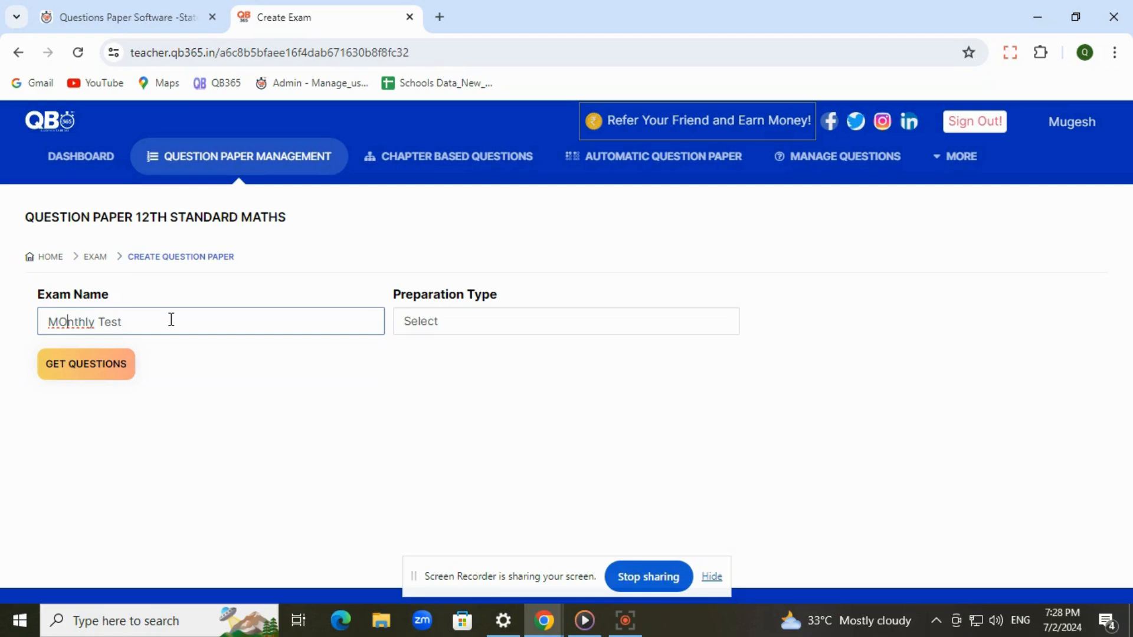
key(BackSpace)
text(o)
key(Tab)
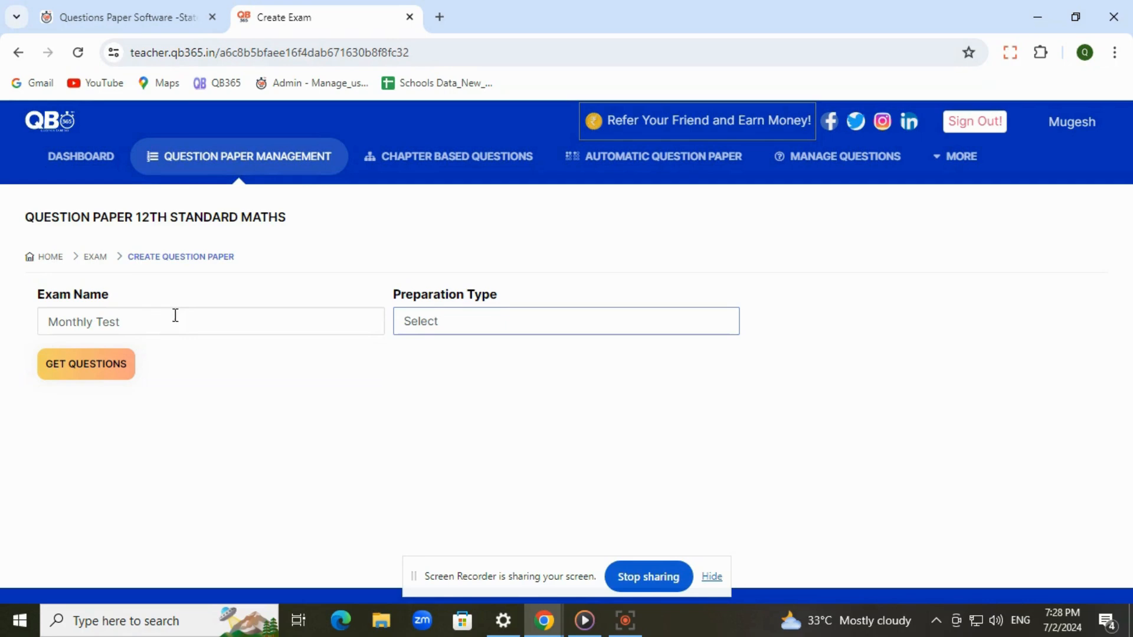
Name the exam "Chapter 1 BP Test" and set its preparation to Automatic Question Paper (Blueprint) using Chapter 1 Blue Print.
drag(154, 327, 3, 328)
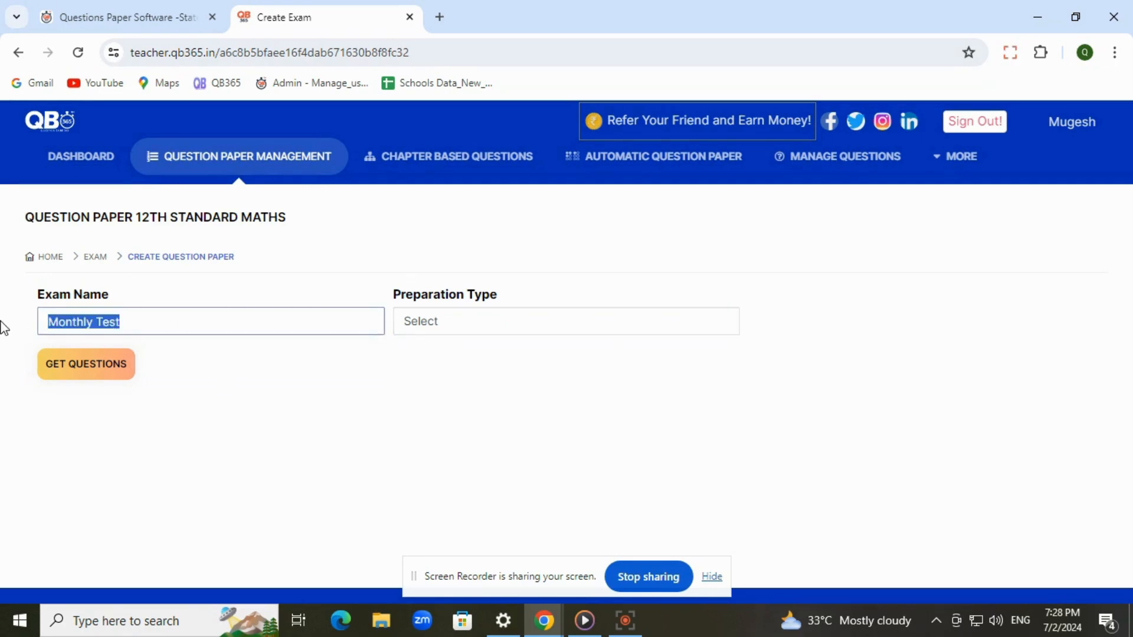
text(Chapter 1 BP)
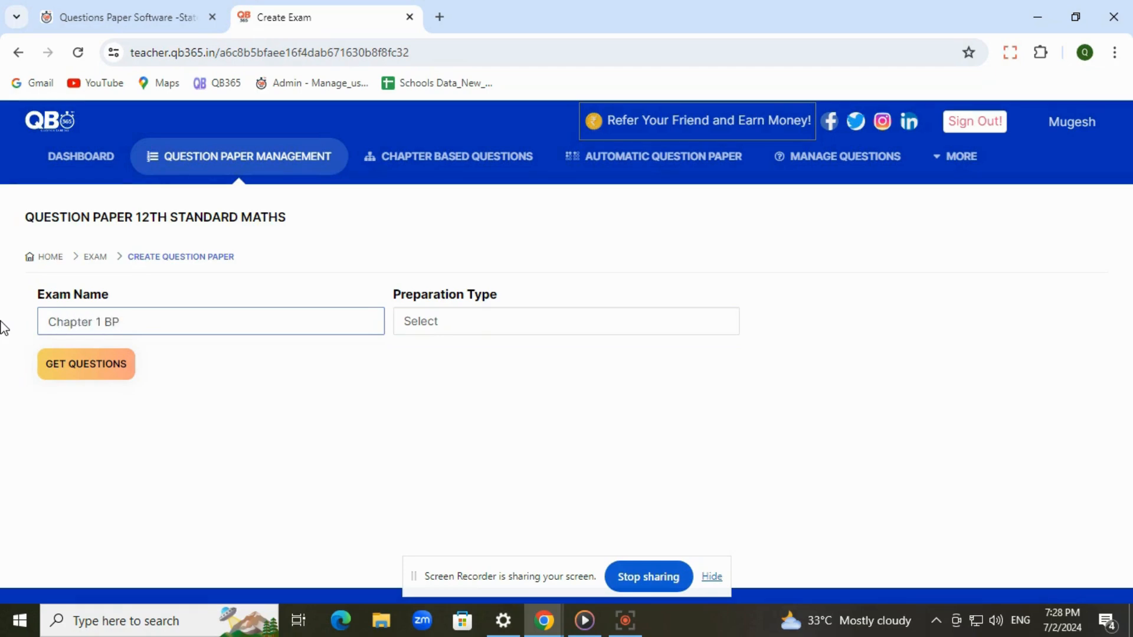
click(463, 324)
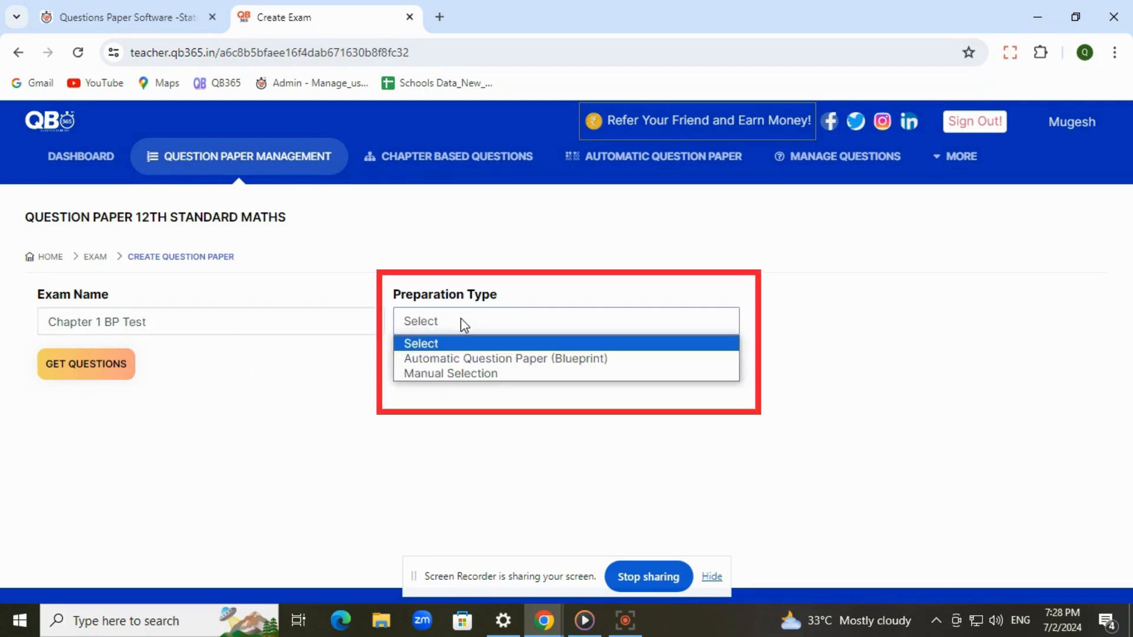
click(459, 359)
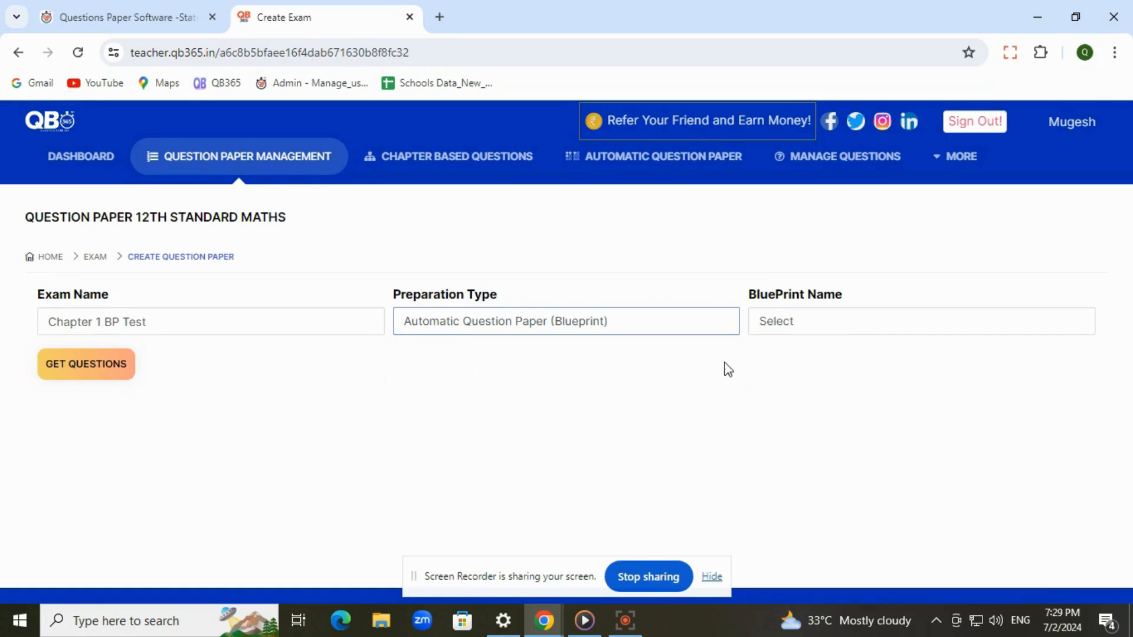
click(826, 321)
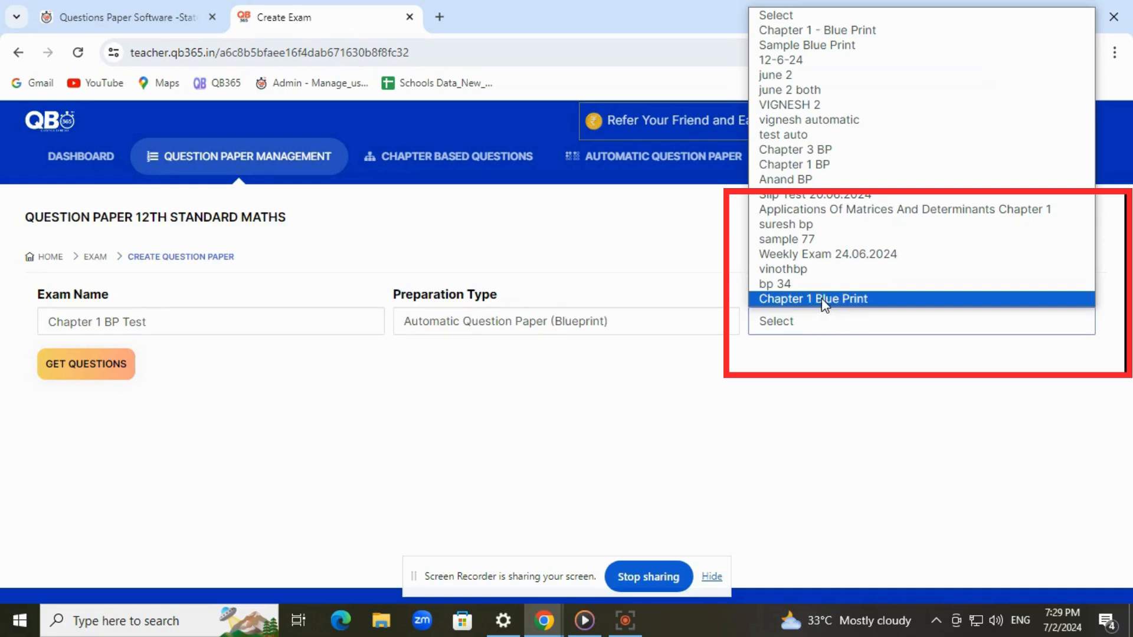
click(824, 300)
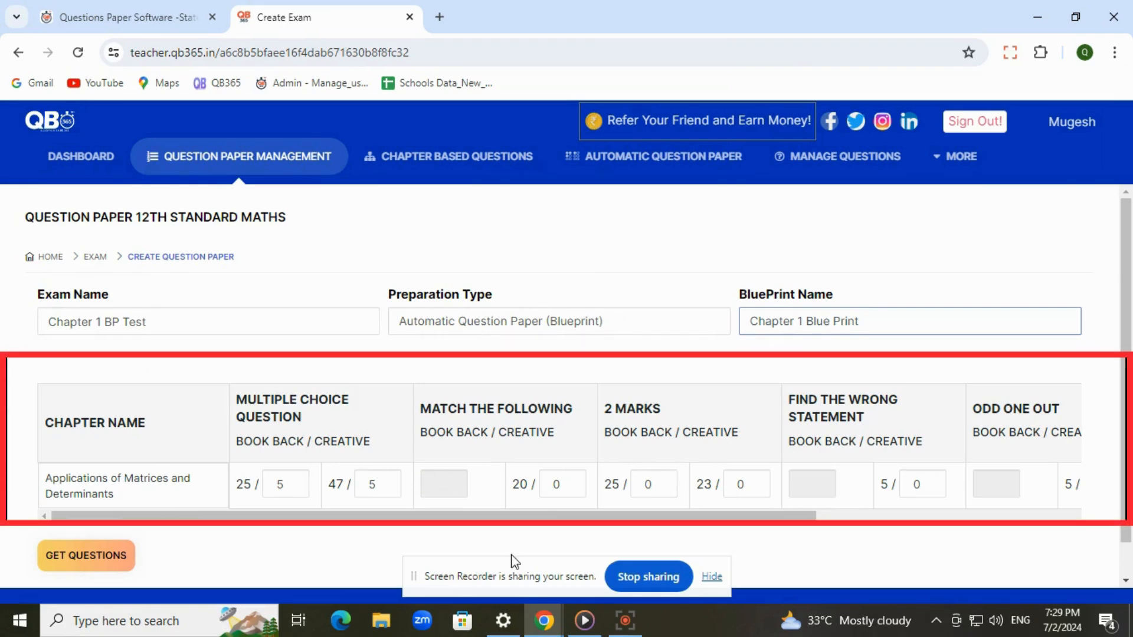
Set the chapter's 2 Marks counts to 5 Book Back and 5 Creative, and get the questions.
drag(464, 517, 475, 545)
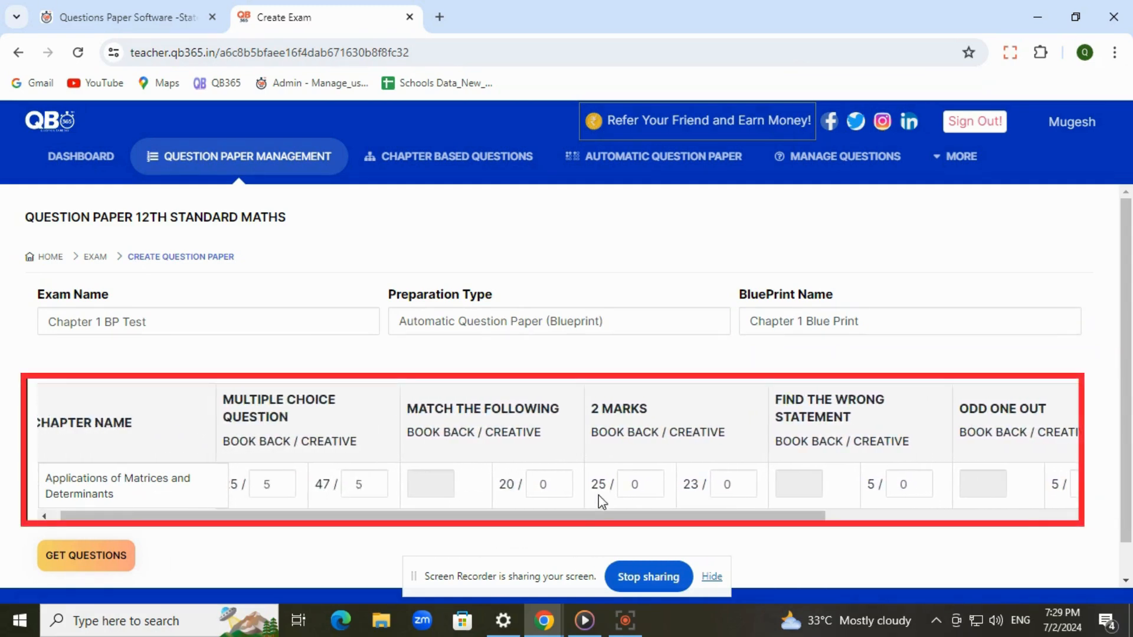
click(630, 479)
text(5)
click(727, 484)
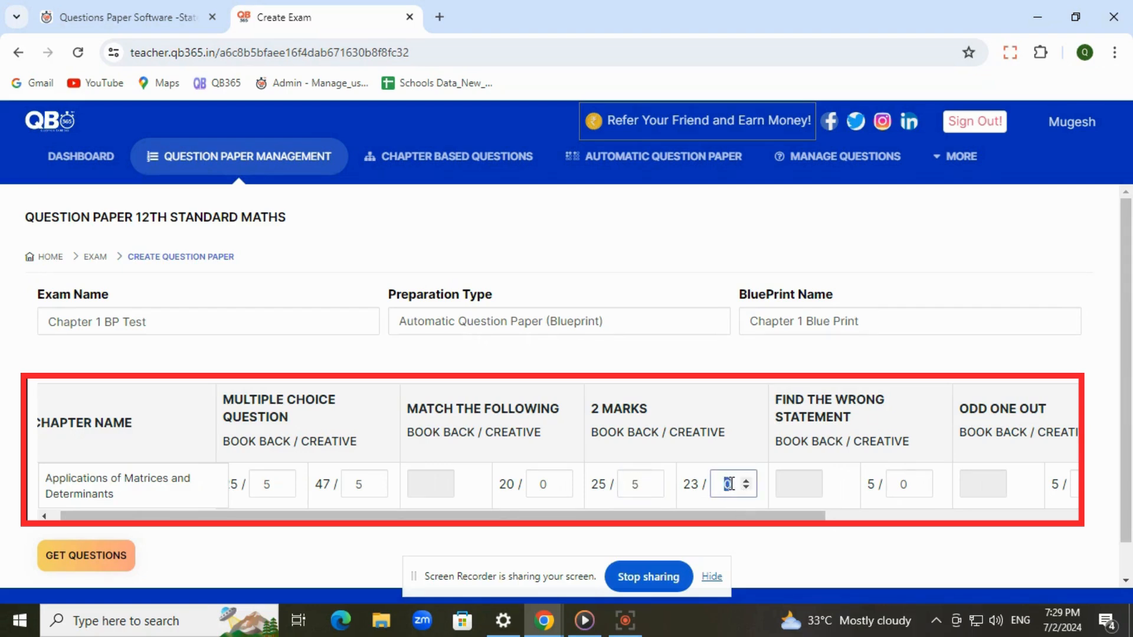
text(5)
drag(700, 522, 980, 524)
click(101, 565)
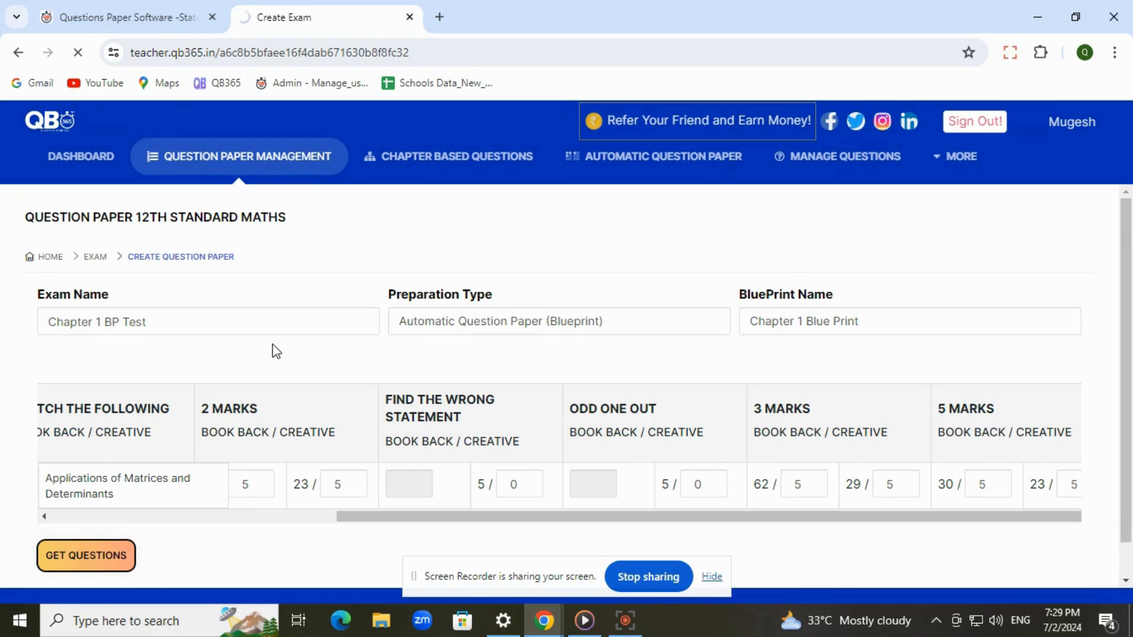
Examine the generated question paper, from the Multiple Choice section through the 2, 3 and 5 Marks sections.
scroll(276, 352, down, 6)
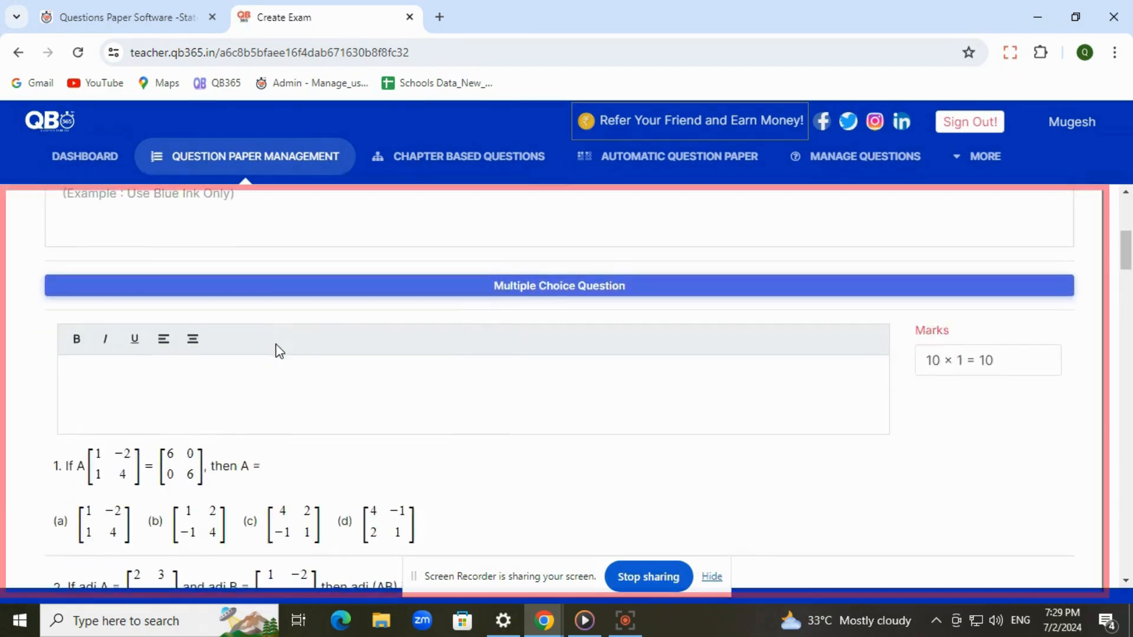
scroll(171, 330, down, 4)
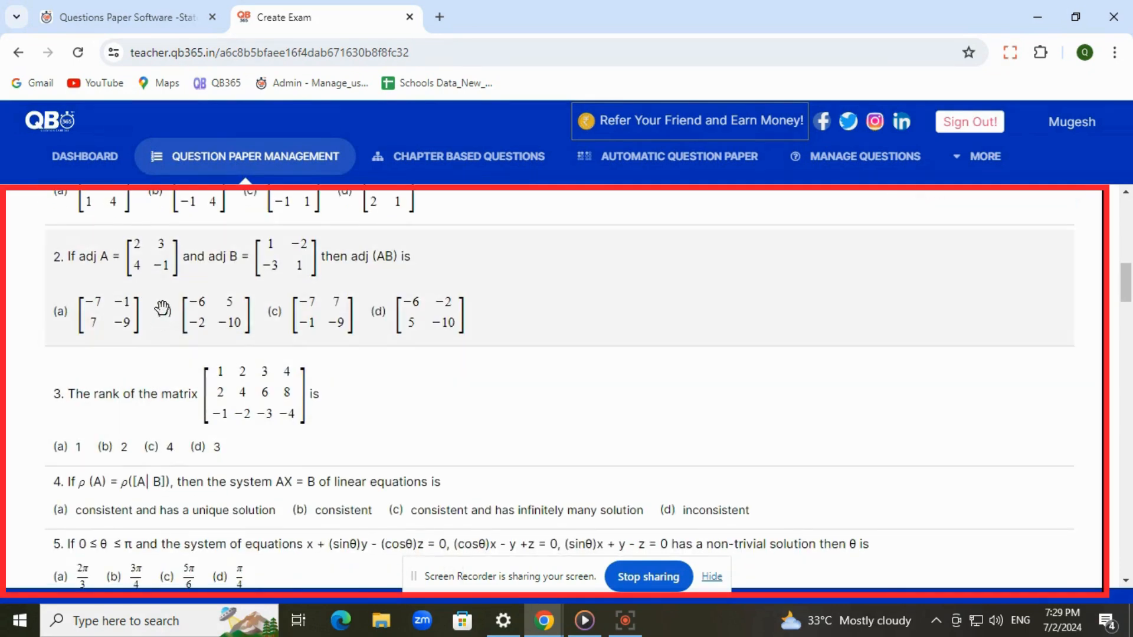
scroll(227, 357, down, 3)
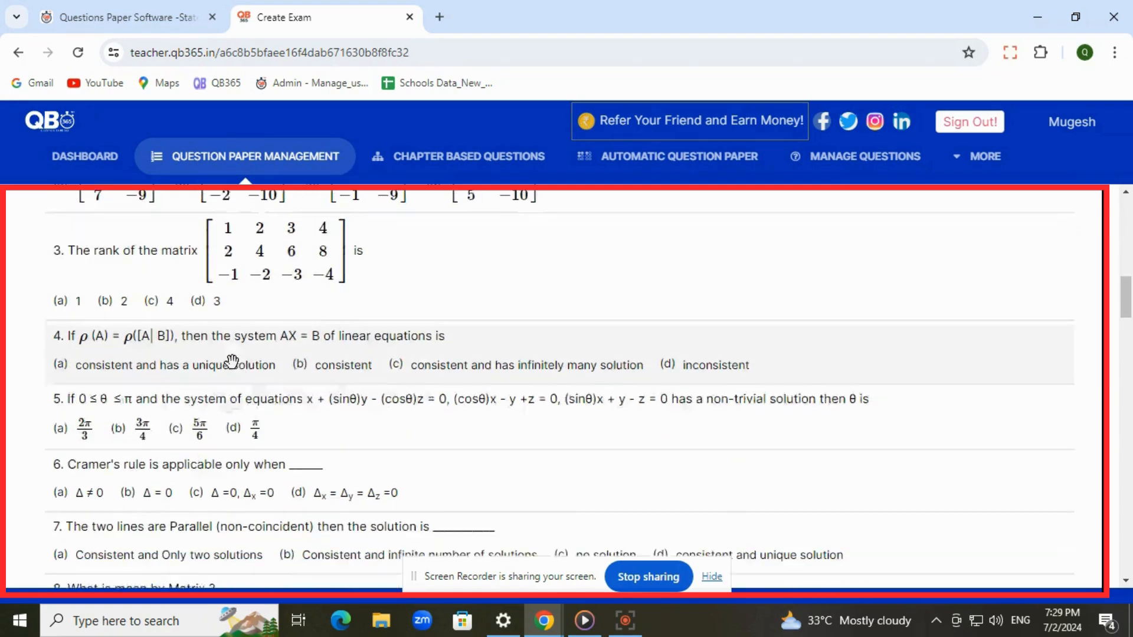
scroll(227, 357, down, 10)
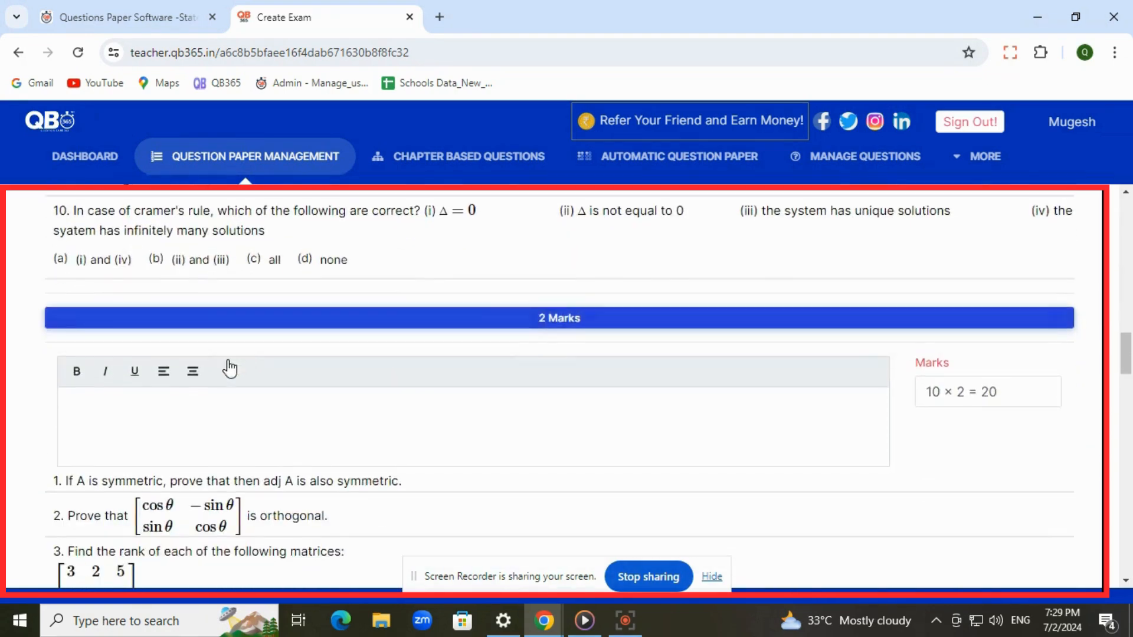
scroll(230, 366, down, 9)
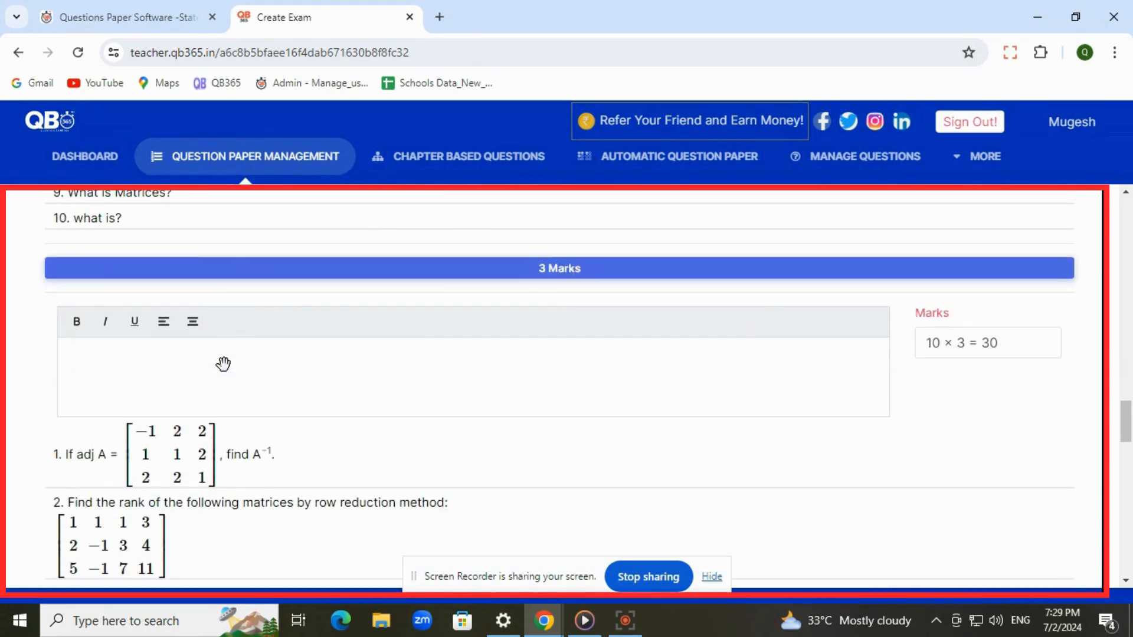
scroll(237, 394, down, 8)
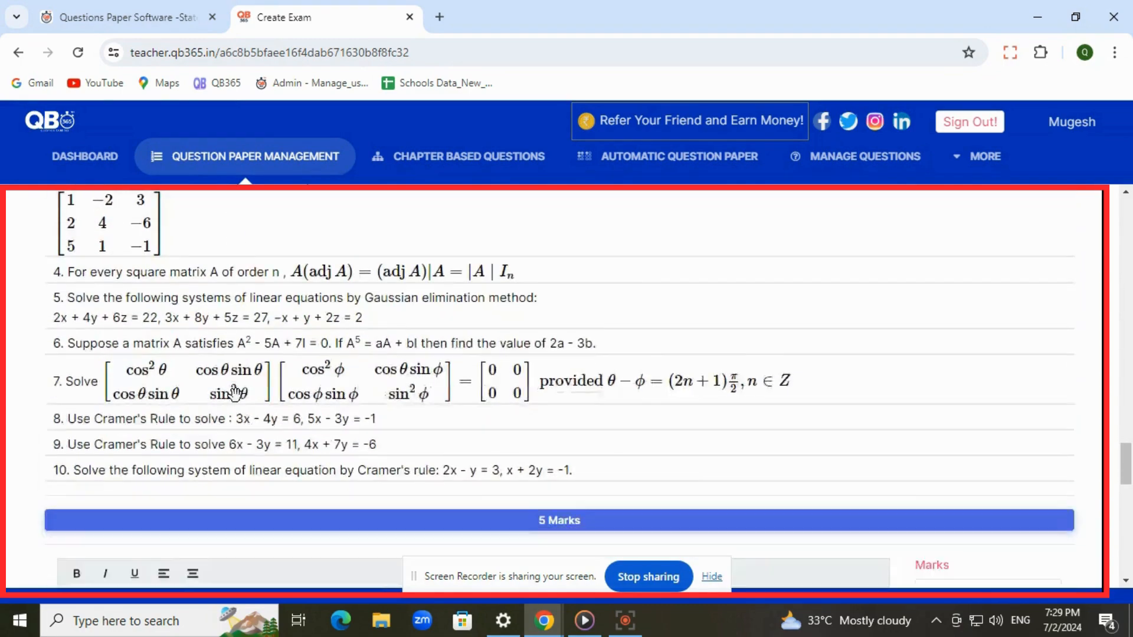
scroll(234, 392, down, 10)
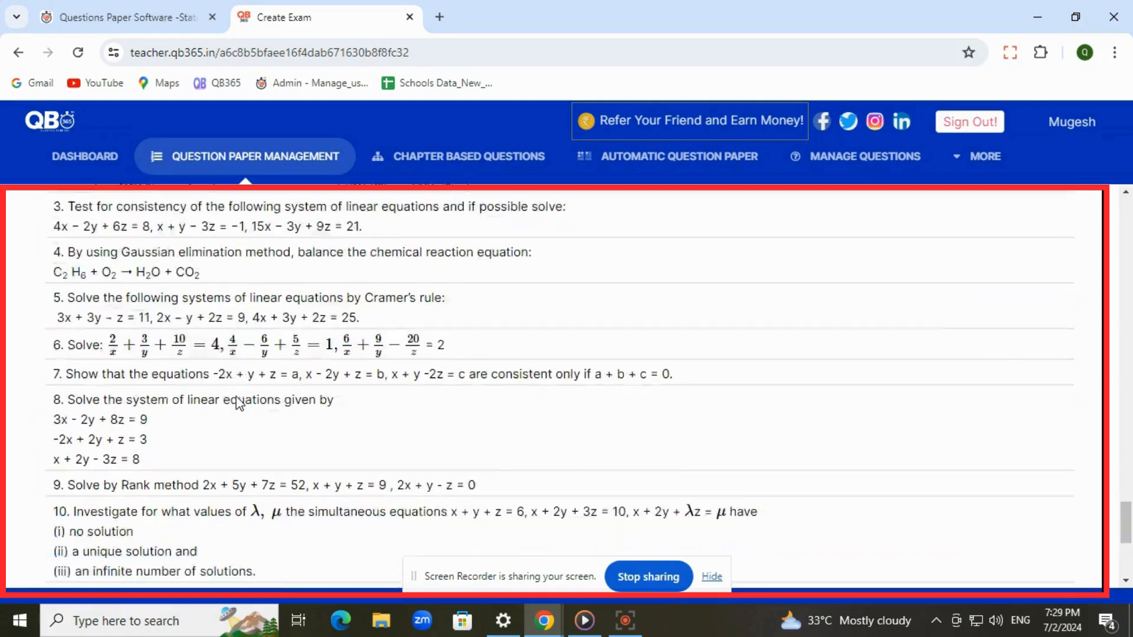
scroll(450, 435, up, 20)
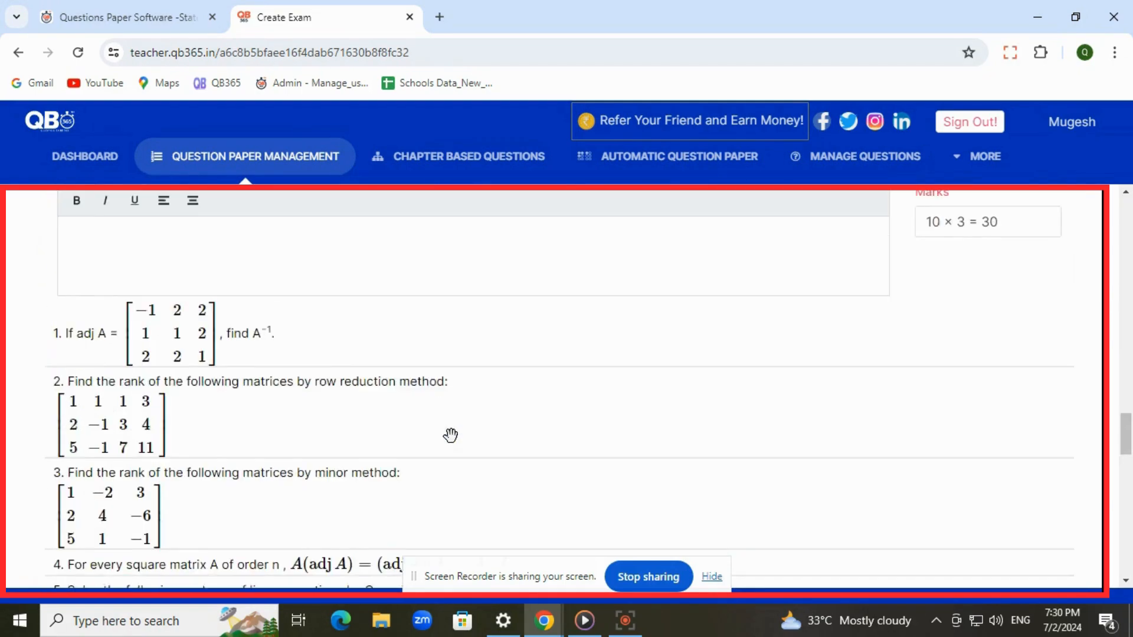
scroll(450, 435, up, 15)
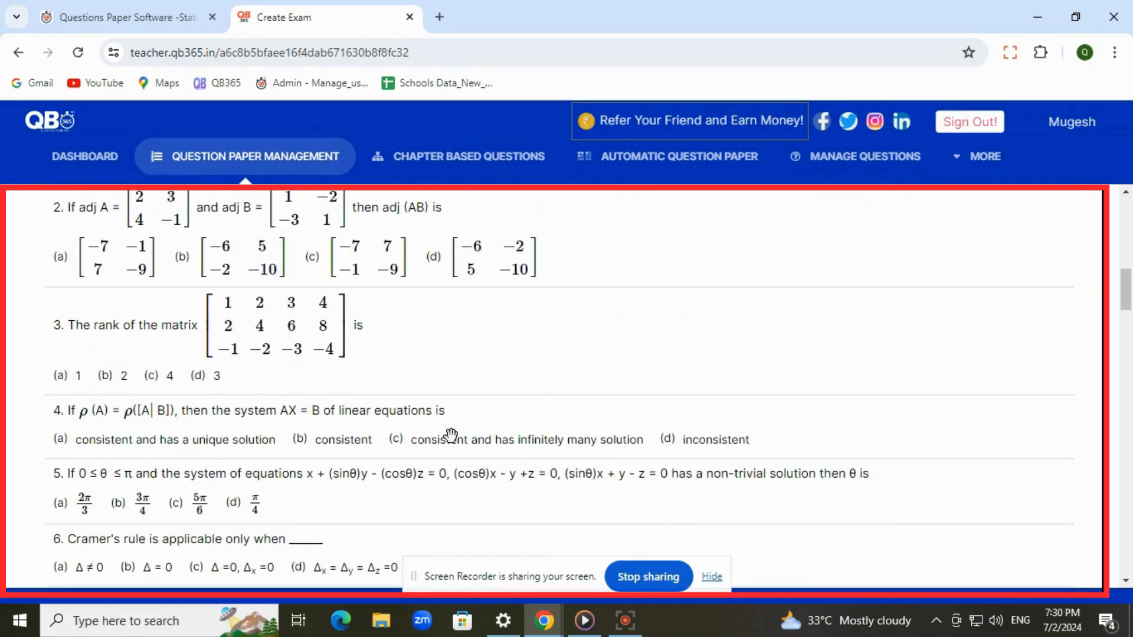
scroll(450, 435, up, 1)
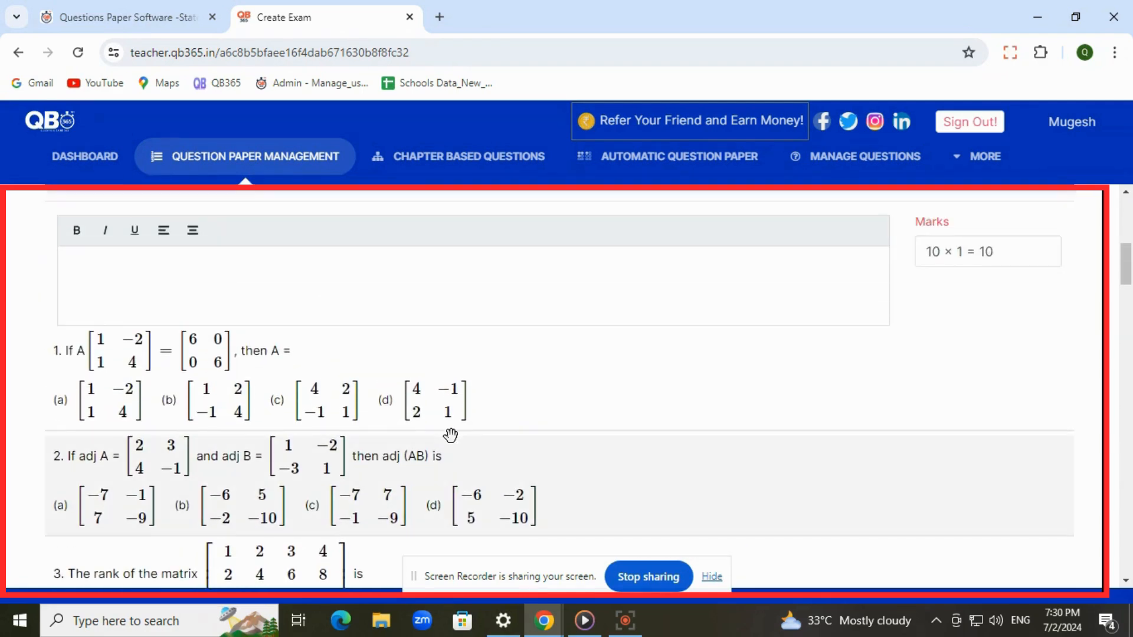
scroll(450, 434, up, 7)
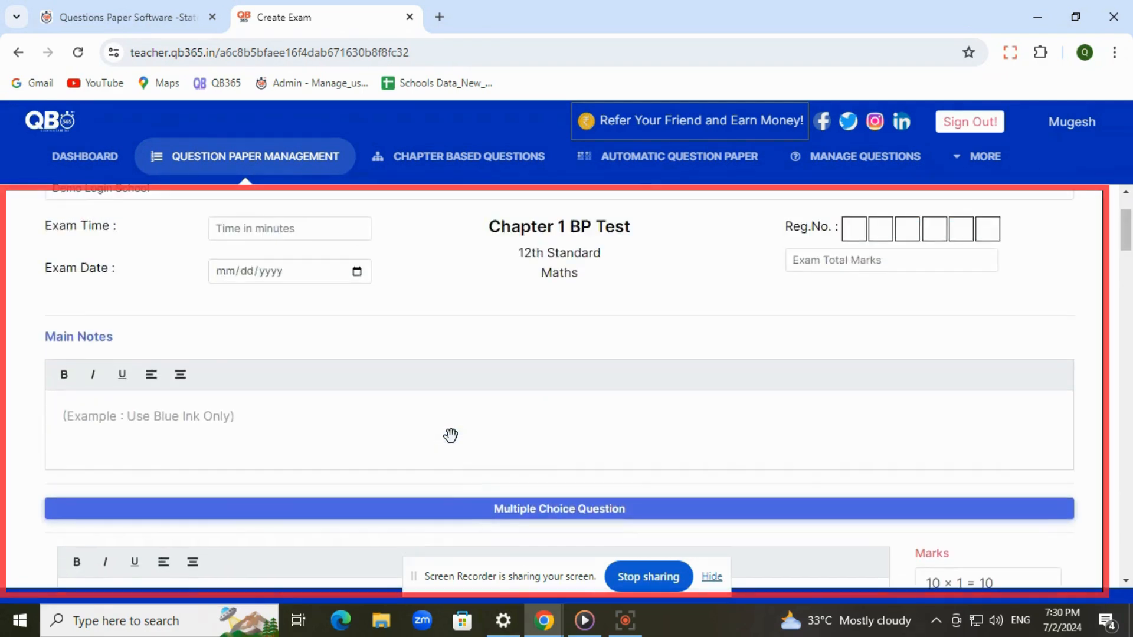
Replace the school heading with "School Name" and set the exam time to 120 minutes.
triple_click(79, 298)
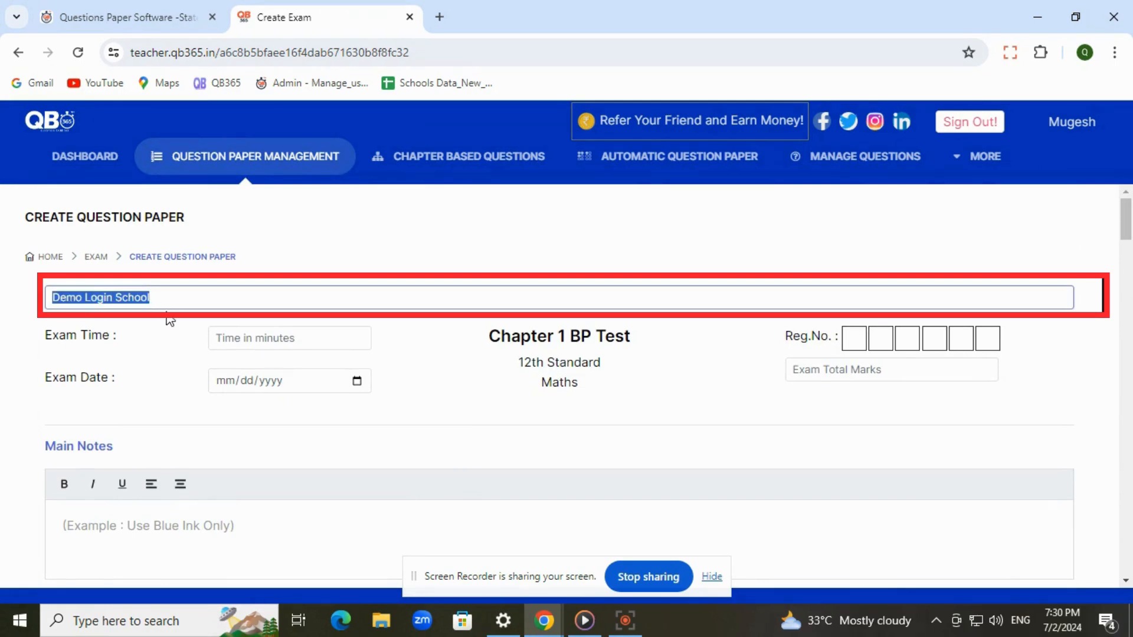
text(School Name)
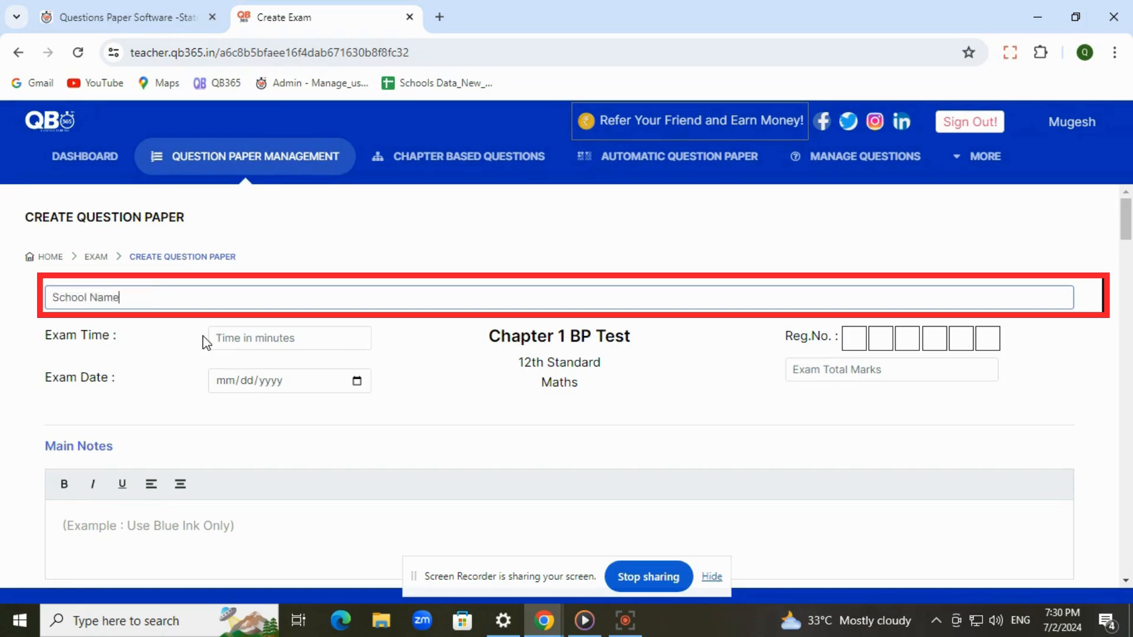
drag(65, 299, 141, 300)
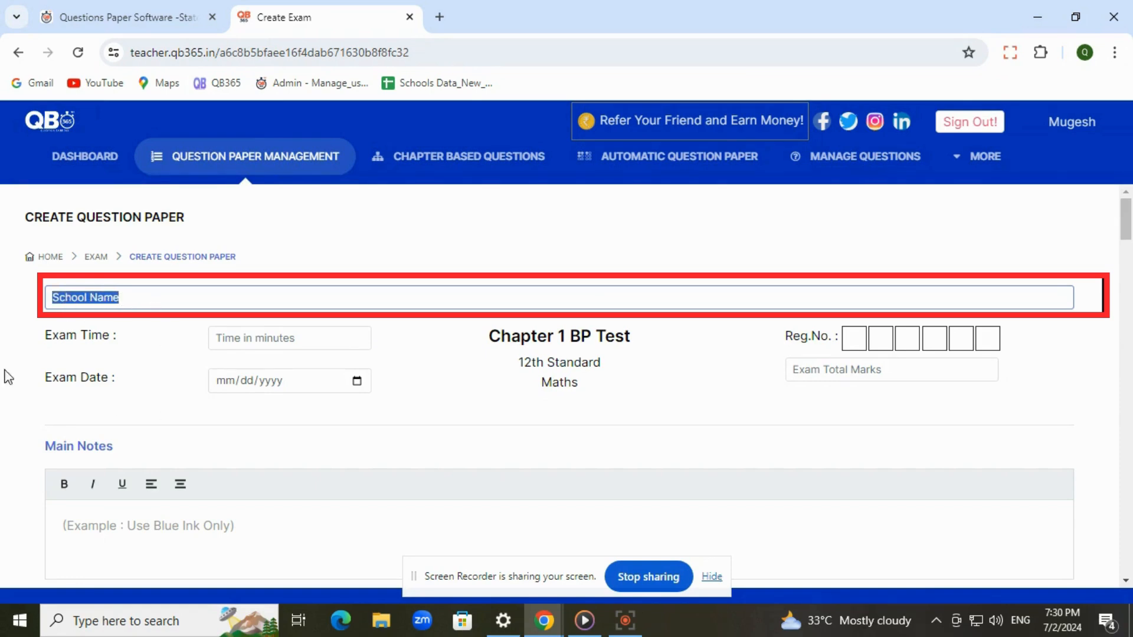
drag(40, 339, 119, 341)
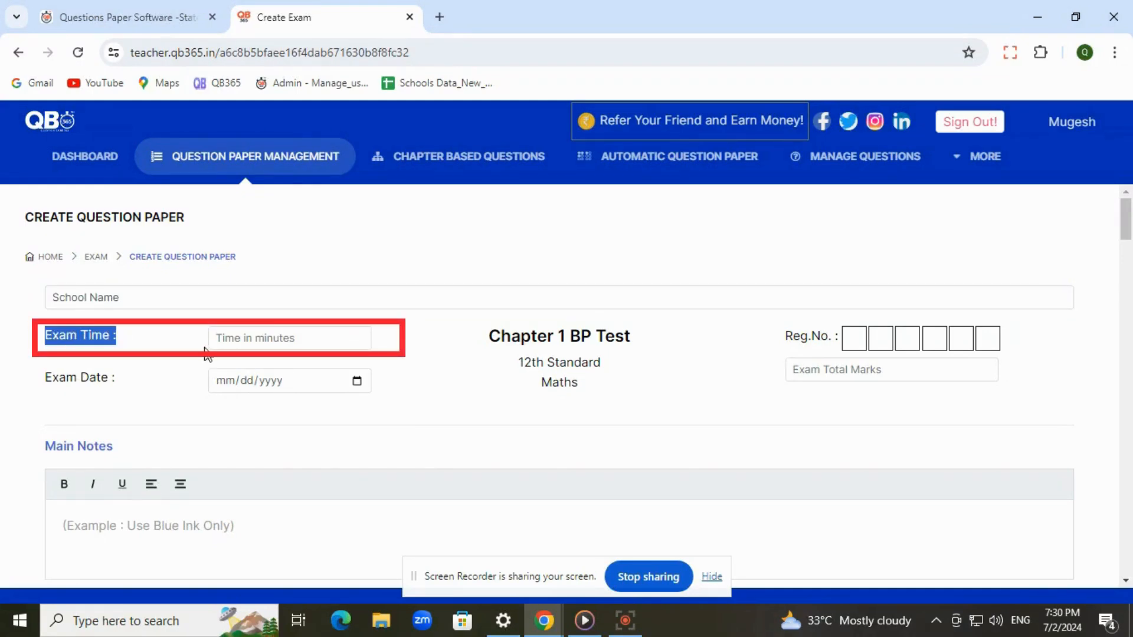
click(249, 342)
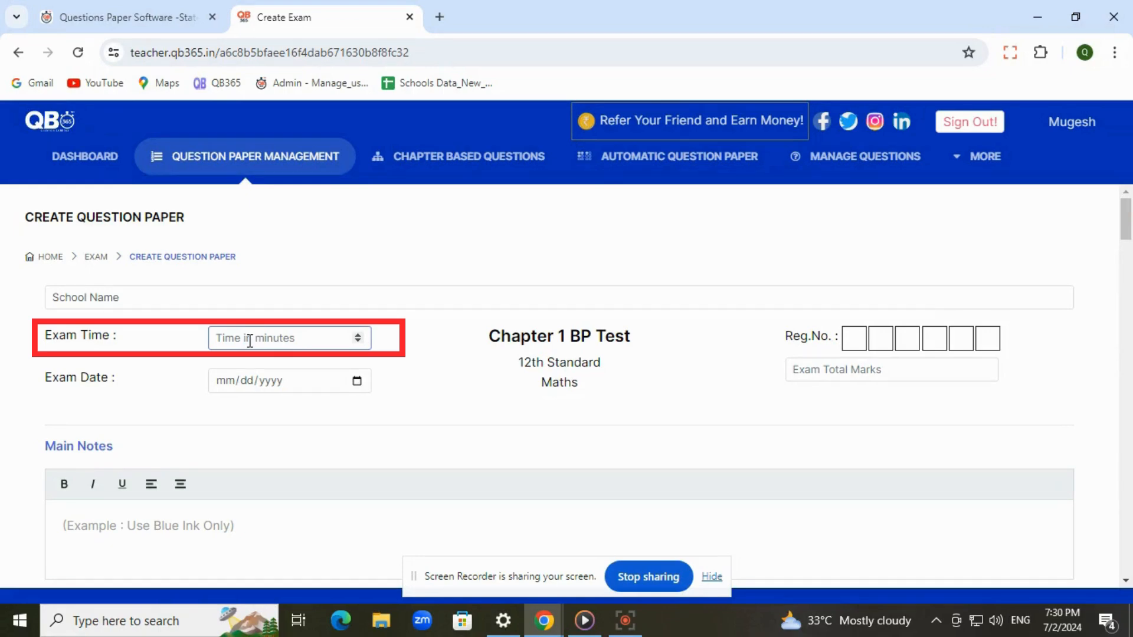
text(120)
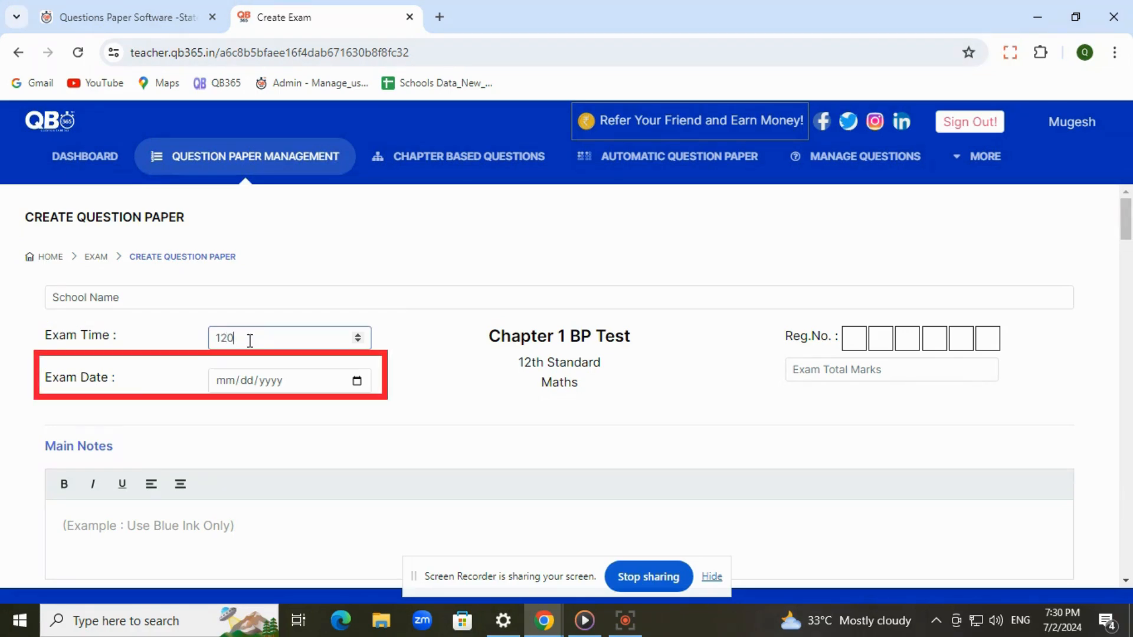
Set the exam date to 07/01/2024.
drag(43, 381, 120, 378)
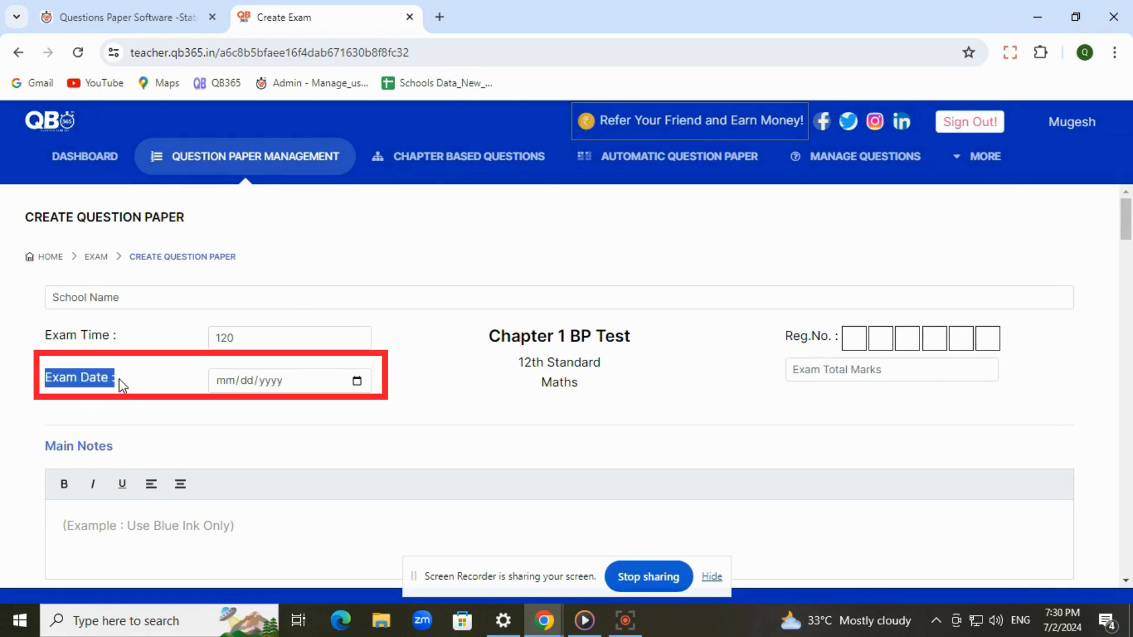
click(357, 382)
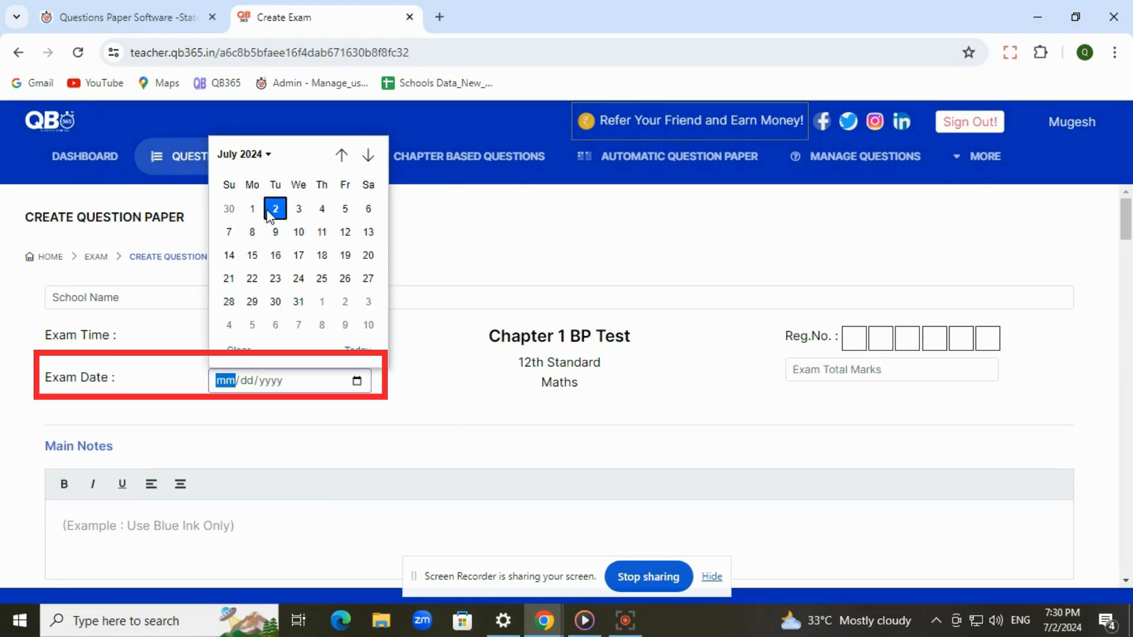
click(252, 209)
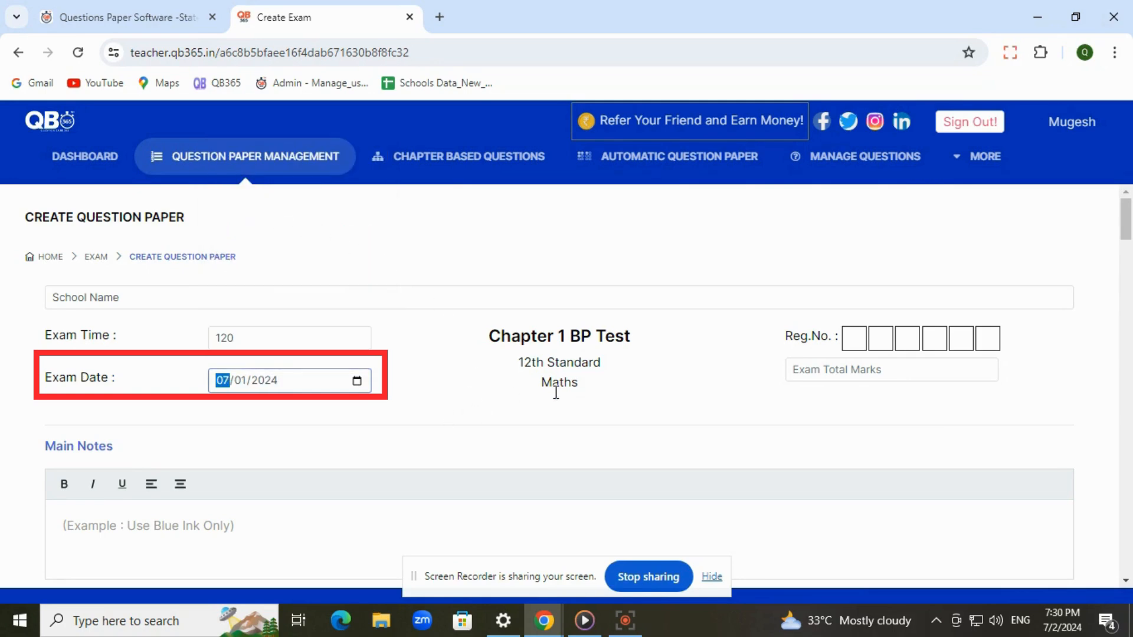
Set the exam total marks to 70.
click(824, 371)
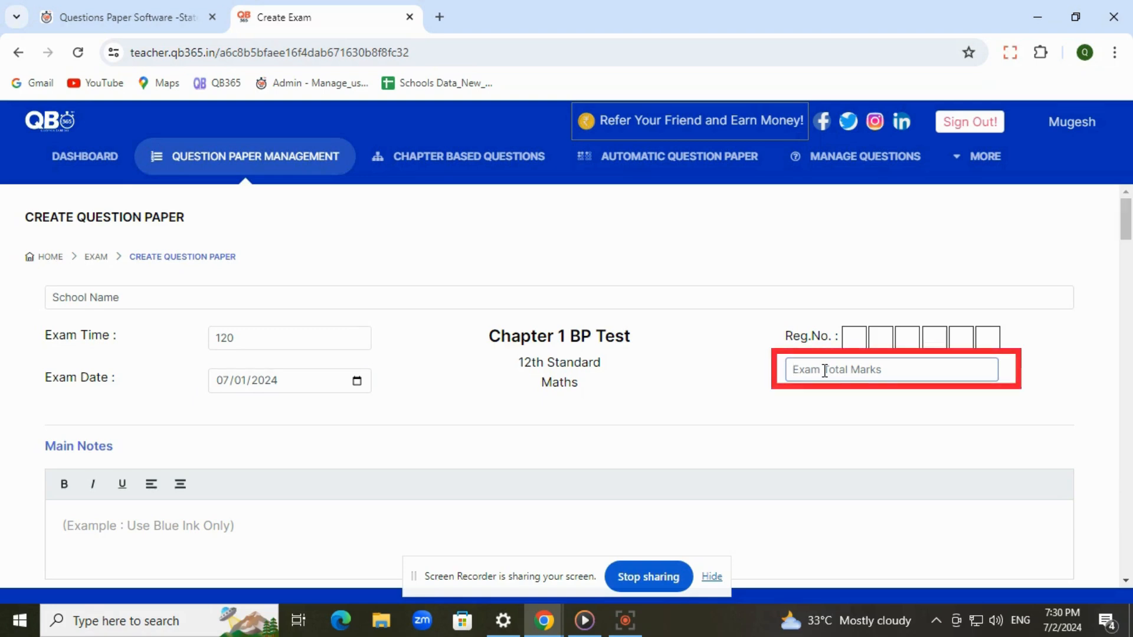
text(110)
drag(820, 369, 737, 375)
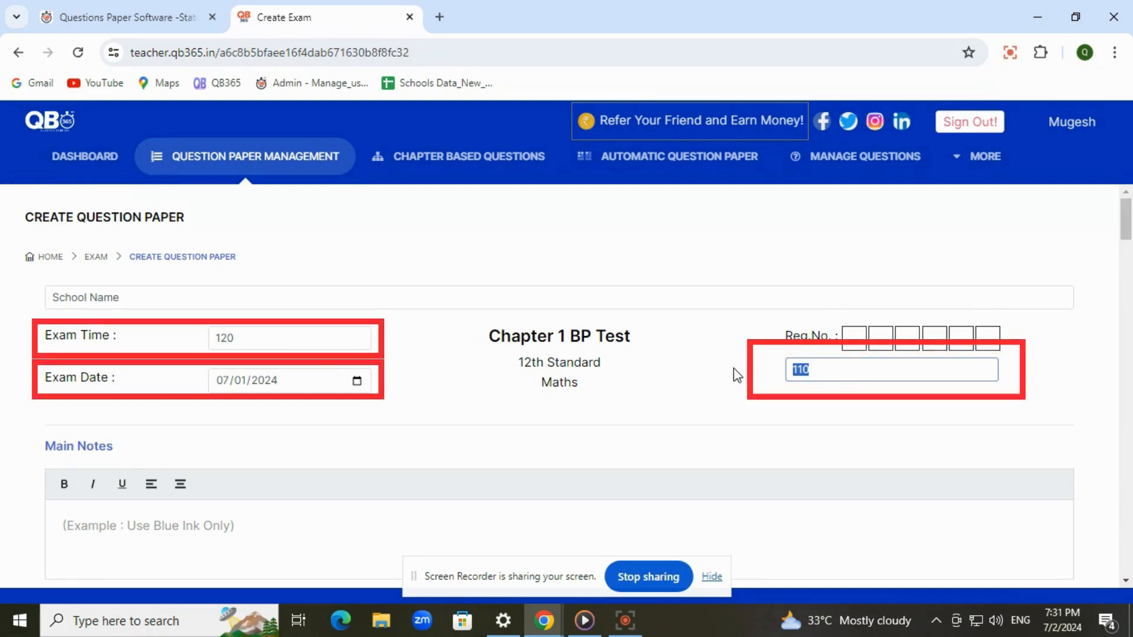
click(819, 369)
drag(819, 369, 736, 376)
click(813, 369)
drag(812, 370, 735, 375)
click(786, 368)
double_click(798, 370)
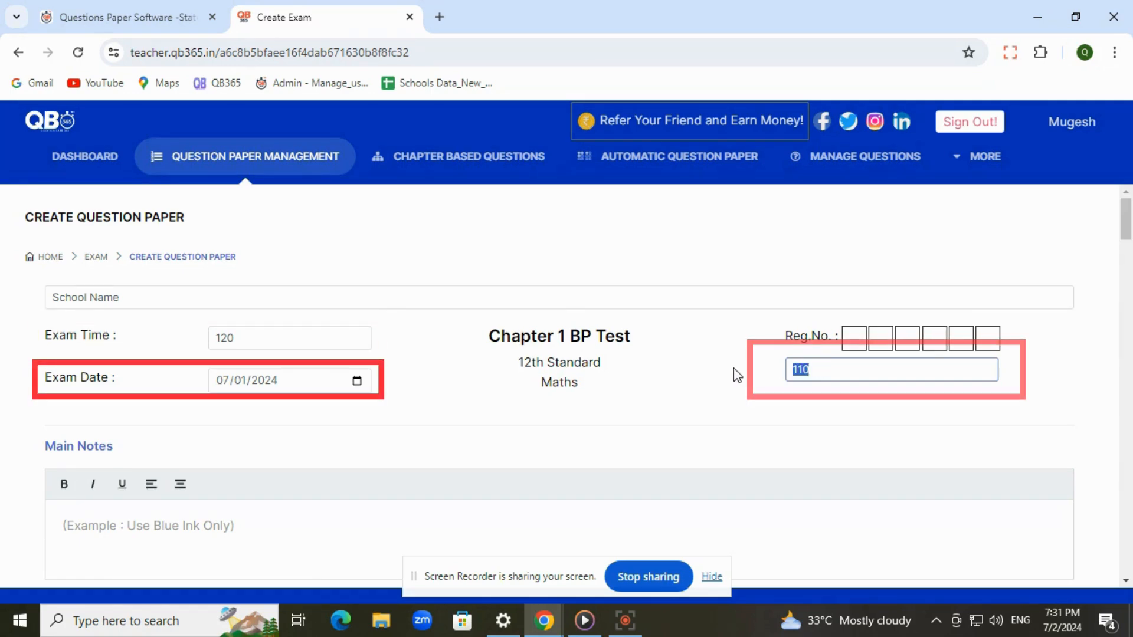
text(70)
Add two lines to the main notes: "Use Blue Pen Only" and "Use Black PEn Only".
scroll(736, 375, down, 3)
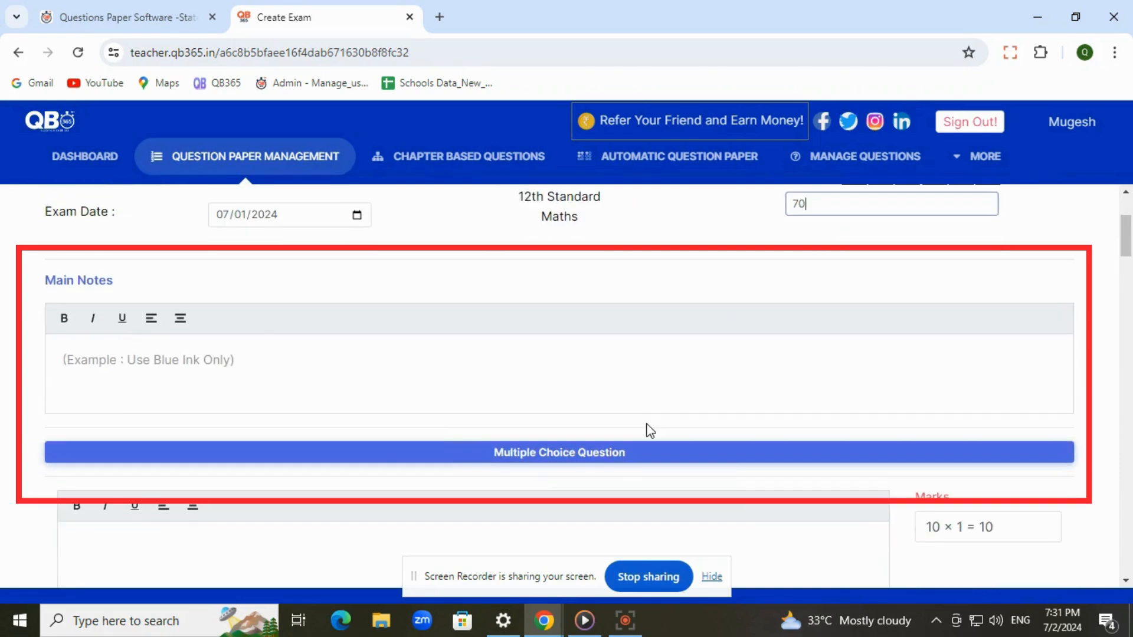
drag(36, 285, 149, 297)
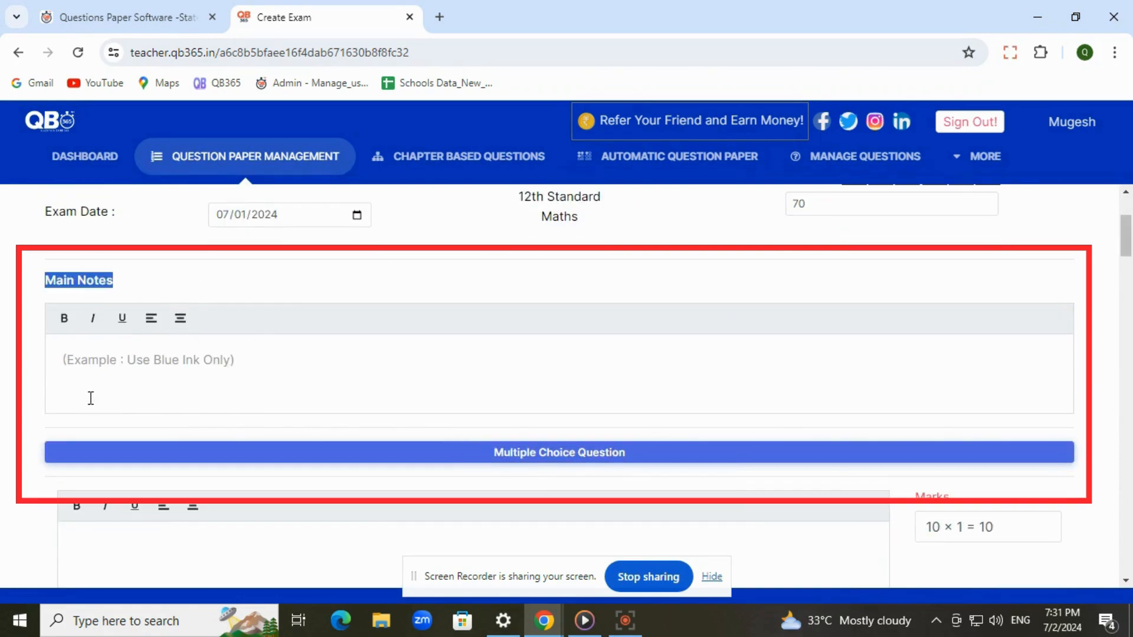
click(145, 364)
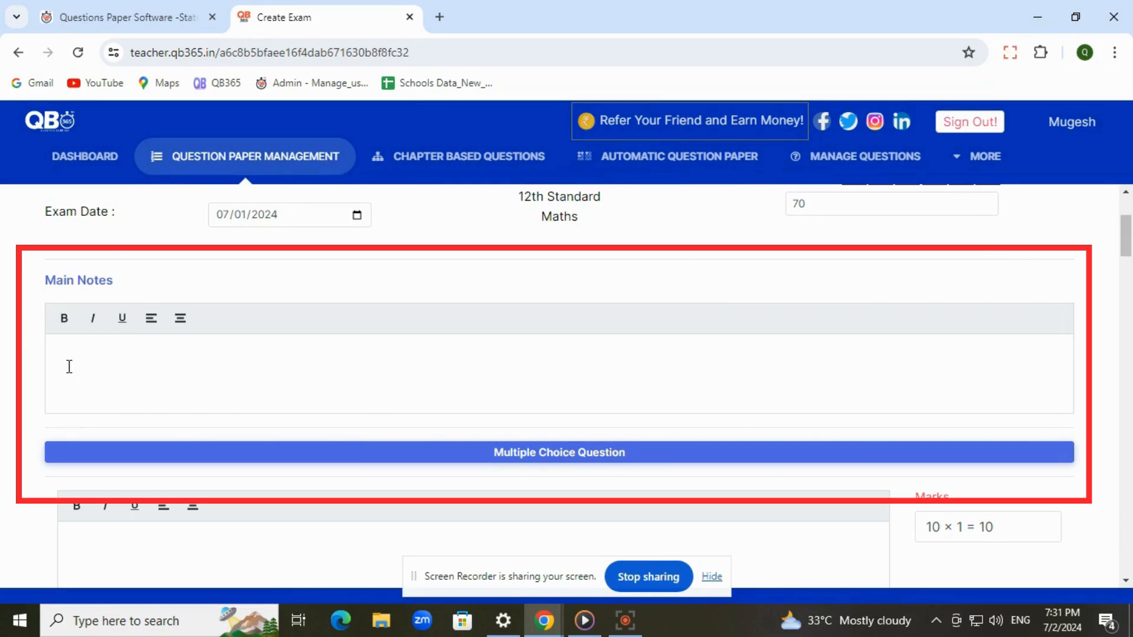
text(Use Blue Pen Only)
key(Return)
text(U)
Enter "PART - A - Choose the Correct Answer" as the heading of the Multiple Choice Question section.
scroll(129, 286, down, 4)
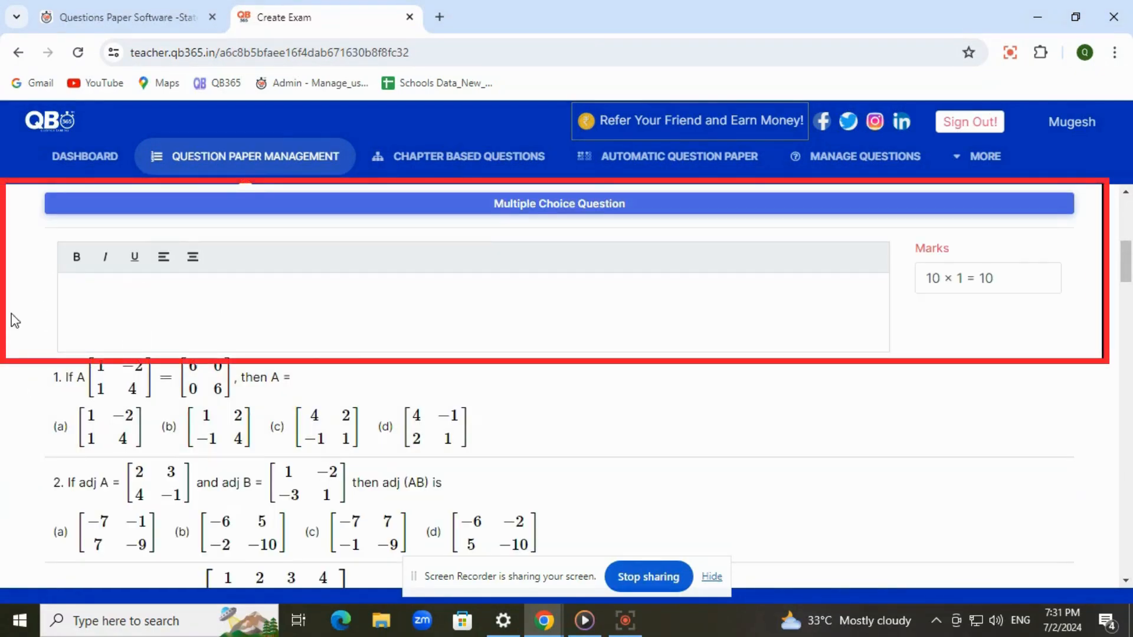
click(134, 298)
scroll(254, 343, up, 3)
scroll(252, 336, down, 3)
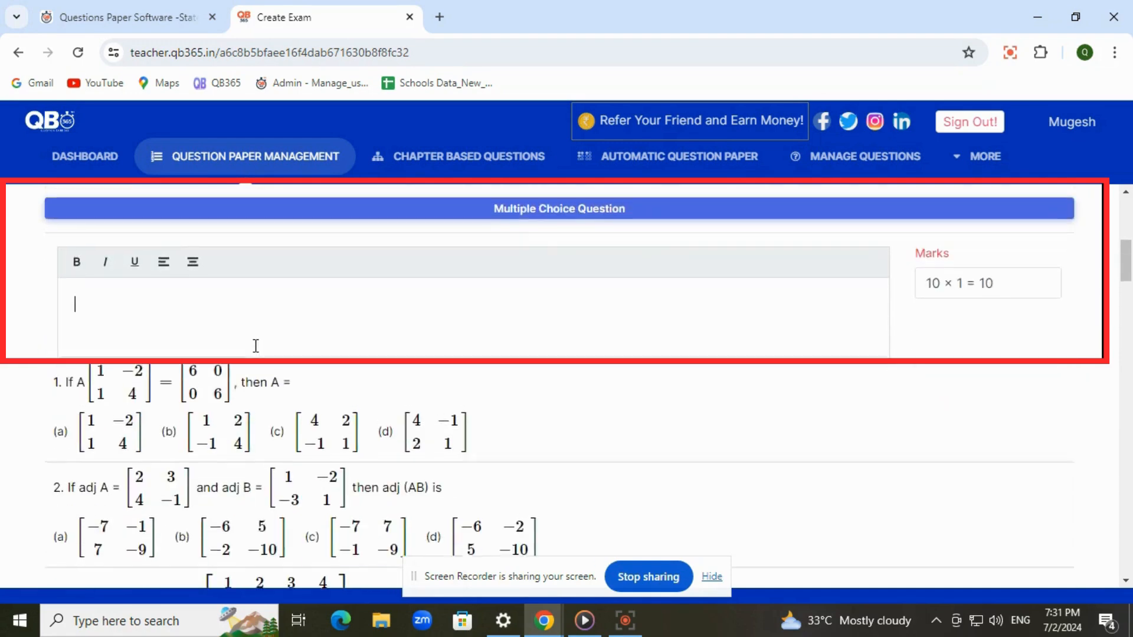
text(PART - 1 -)
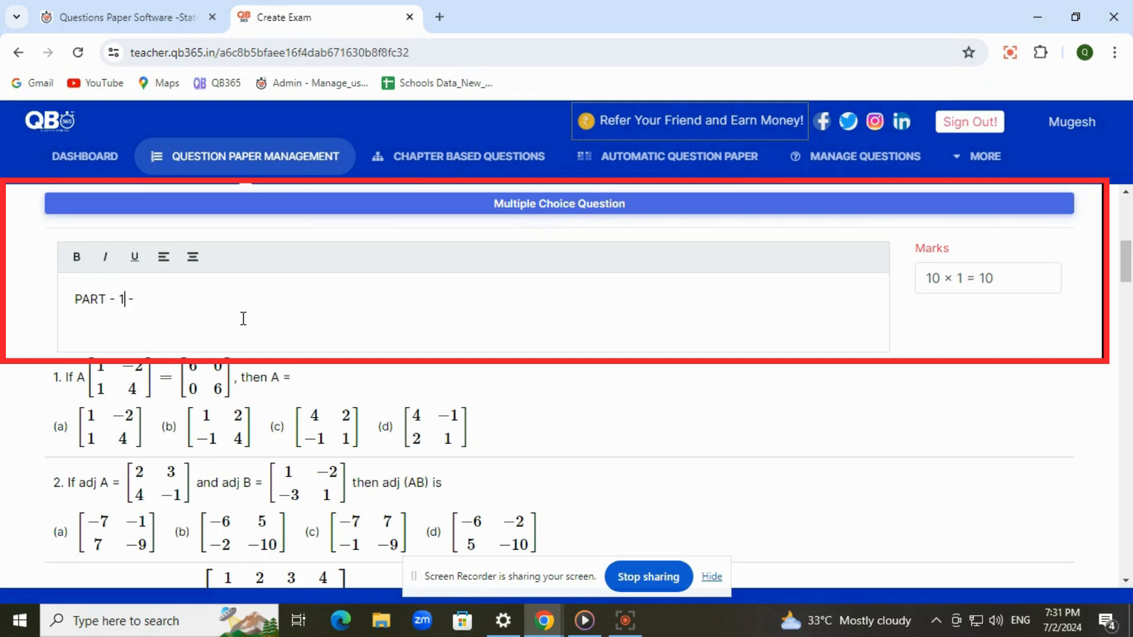
key(BackSpace)
key(BackSpace)
key(BackSpace)
text(A - Choose the Co)
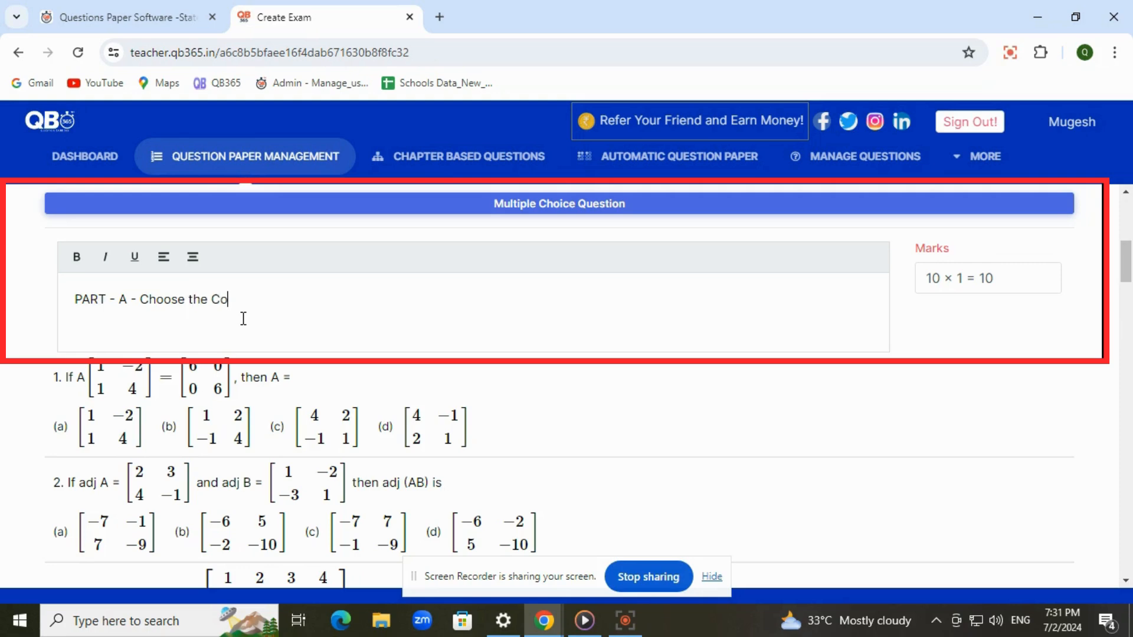
text(rrect Answer)
drag(72, 300, 360, 301)
click(386, 302)
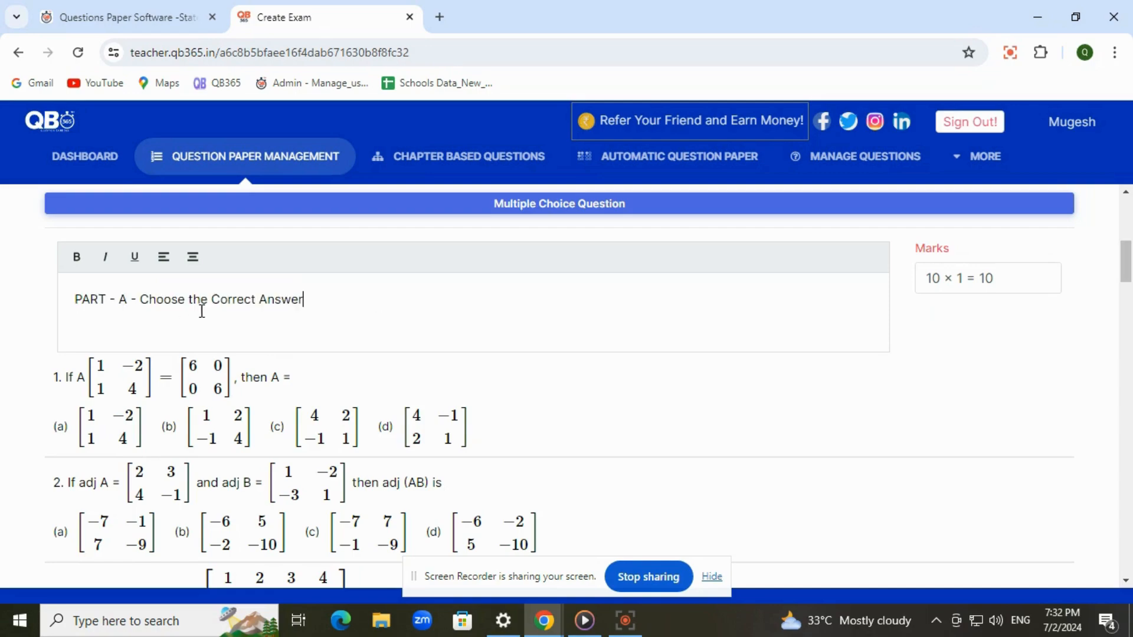
Change the Multiple Choice Question section's marks to 10 × 2 = 20.
scroll(213, 312, down, 10)
scroll(218, 331, down, 5)
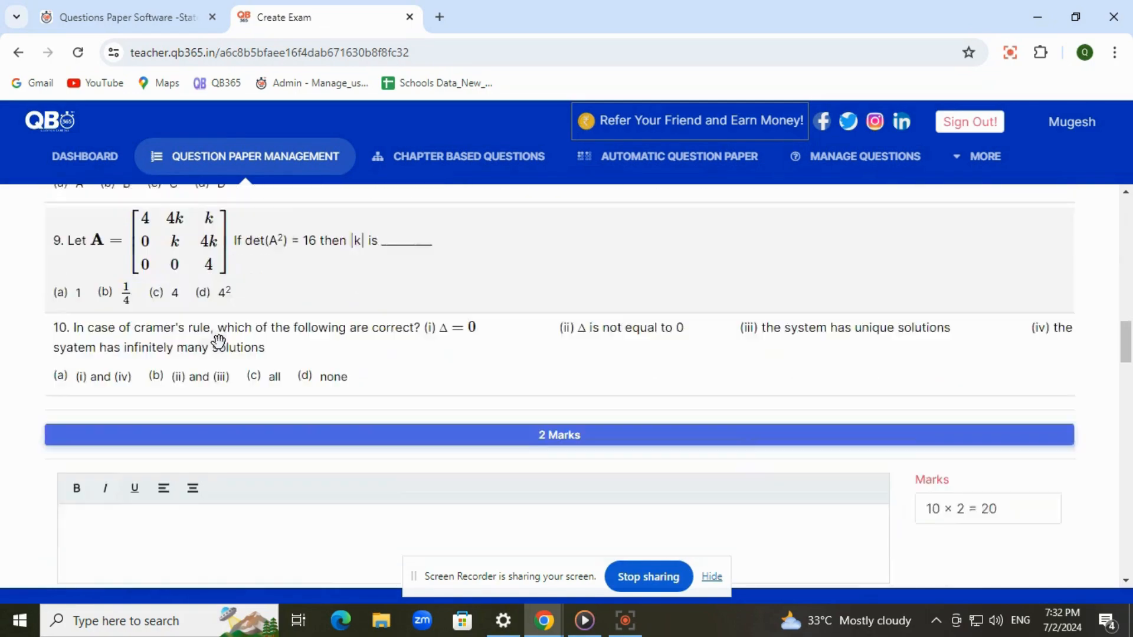
scroll(231, 428, up, 15)
scroll(232, 430, up, 2)
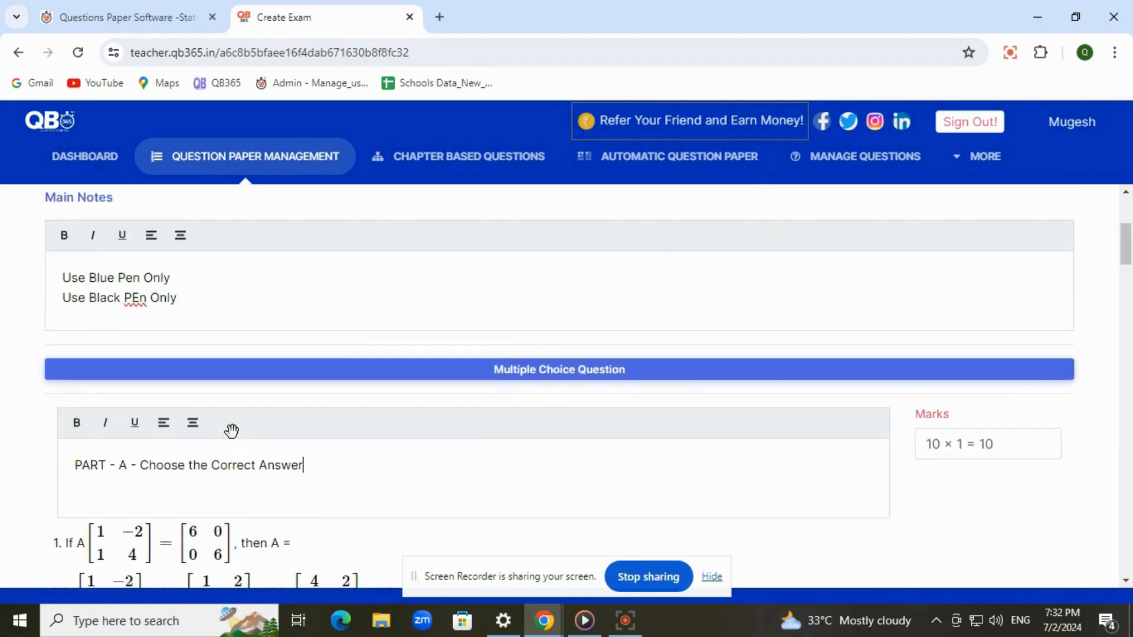
double_click(960, 445)
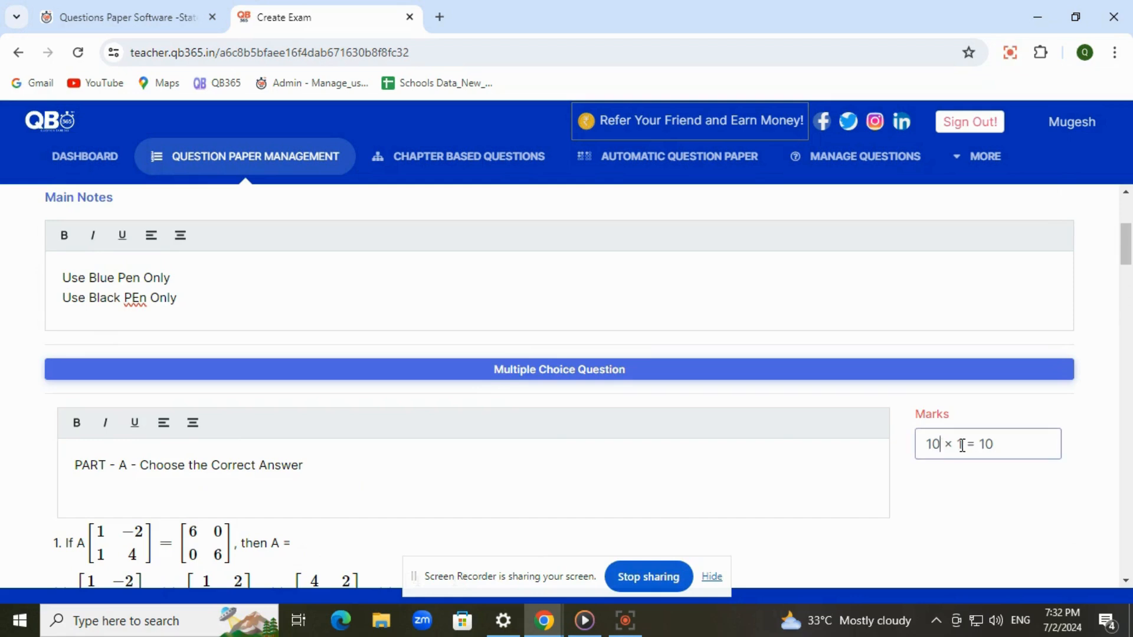
text(2)
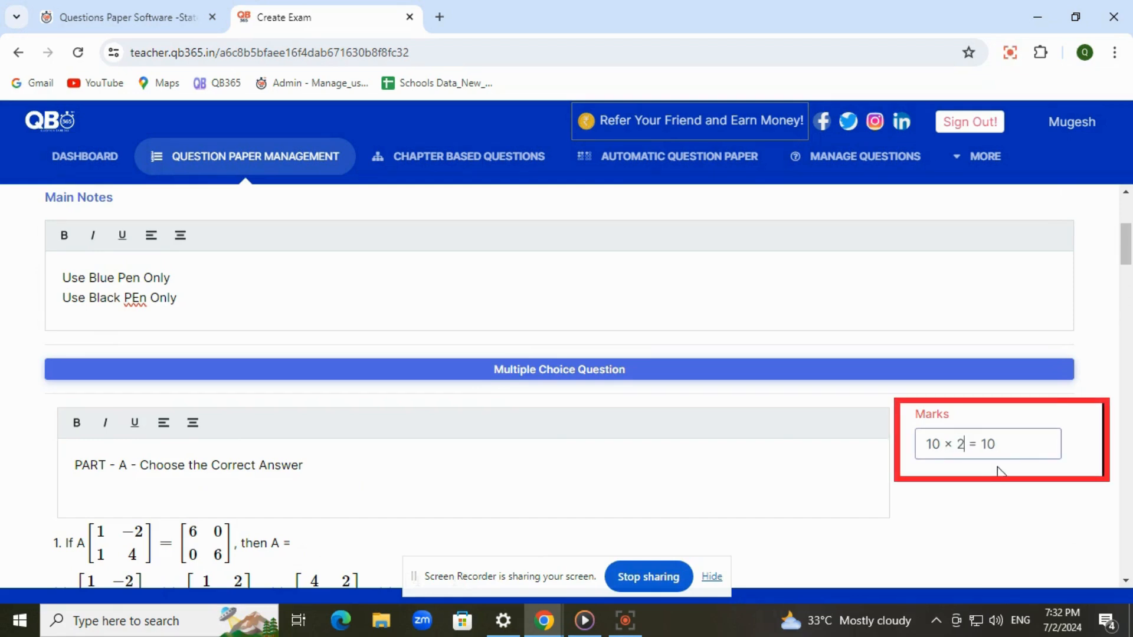
drag(984, 448, 997, 445)
text(20)
Restore the Multiple Choice Question section's marks to 10 × 1 = 10.
double_click(961, 445)
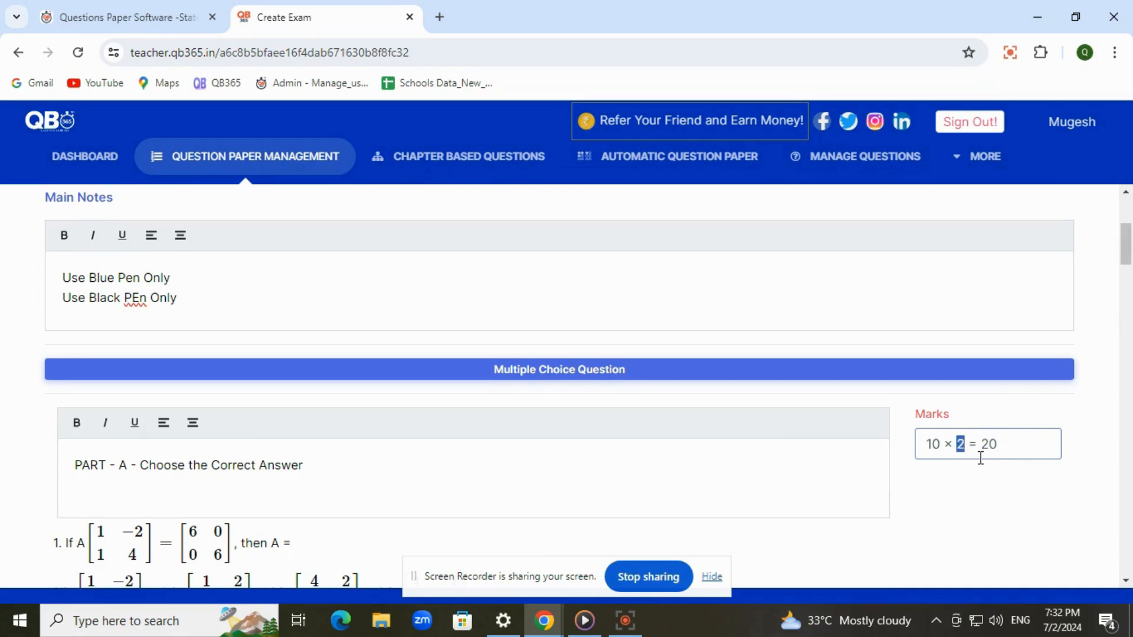
text(1)
double_click(983, 444)
text(10)
Enter "PART - B" as the heading of the 2 Marks section and "PART - C" for the section after it.
scroll(519, 501, down, 10)
scroll(448, 519, down, 5)
text(ART - B)
scroll(246, 511, down, 12)
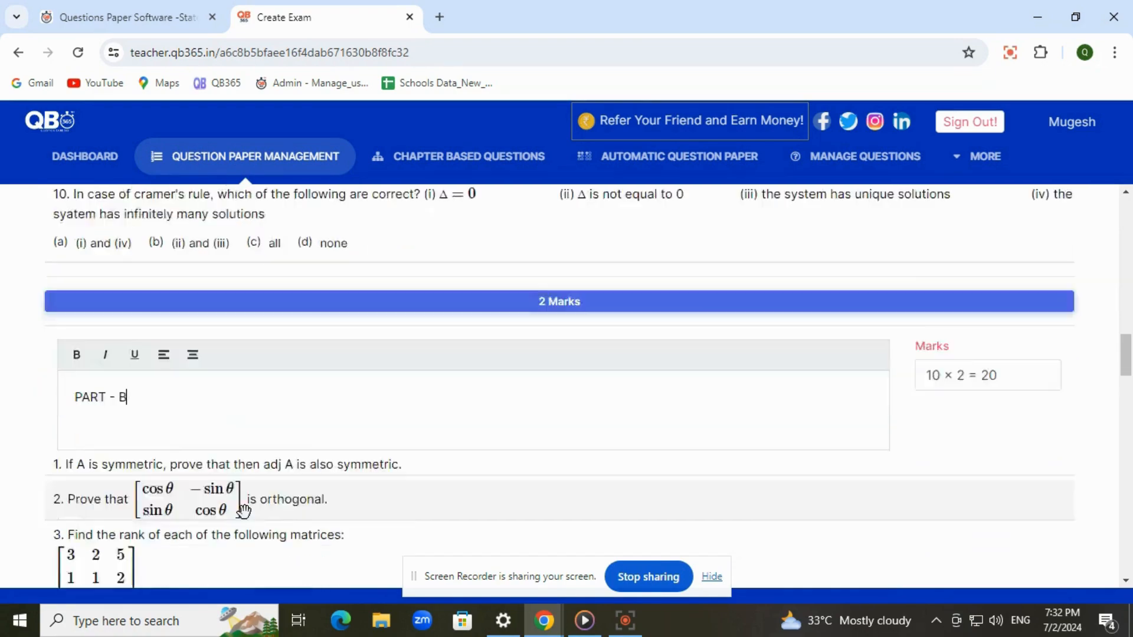
text(ART - C)
Enter "ALL THE BEST" in the footer notes and save the question paper.
scroll(216, 466, down, 10)
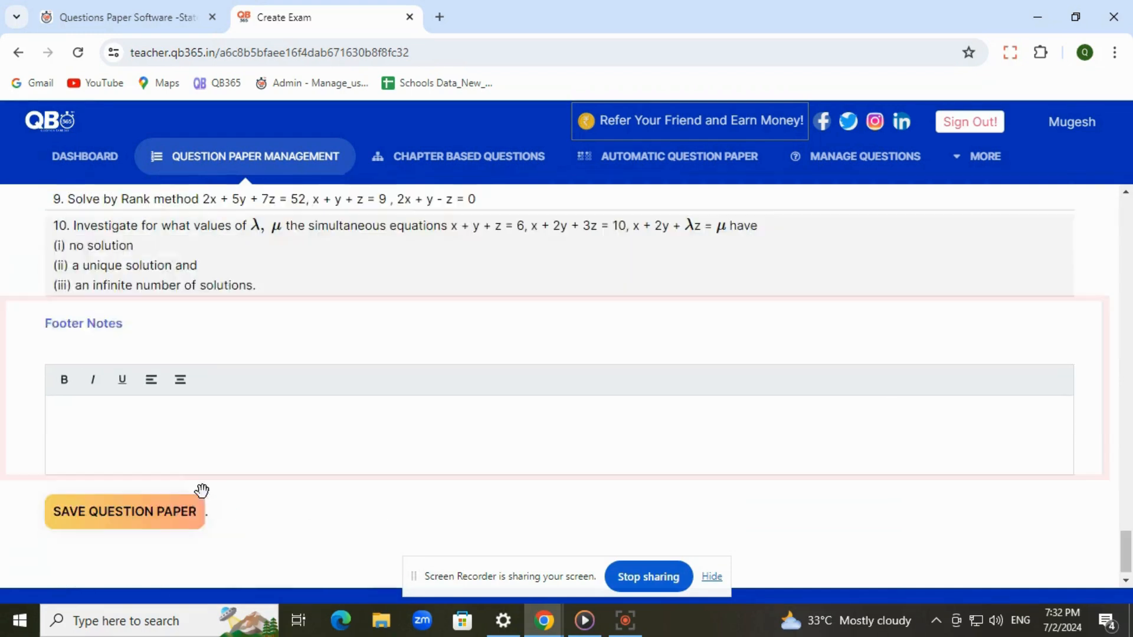
click(153, 421)
text(ALL T)
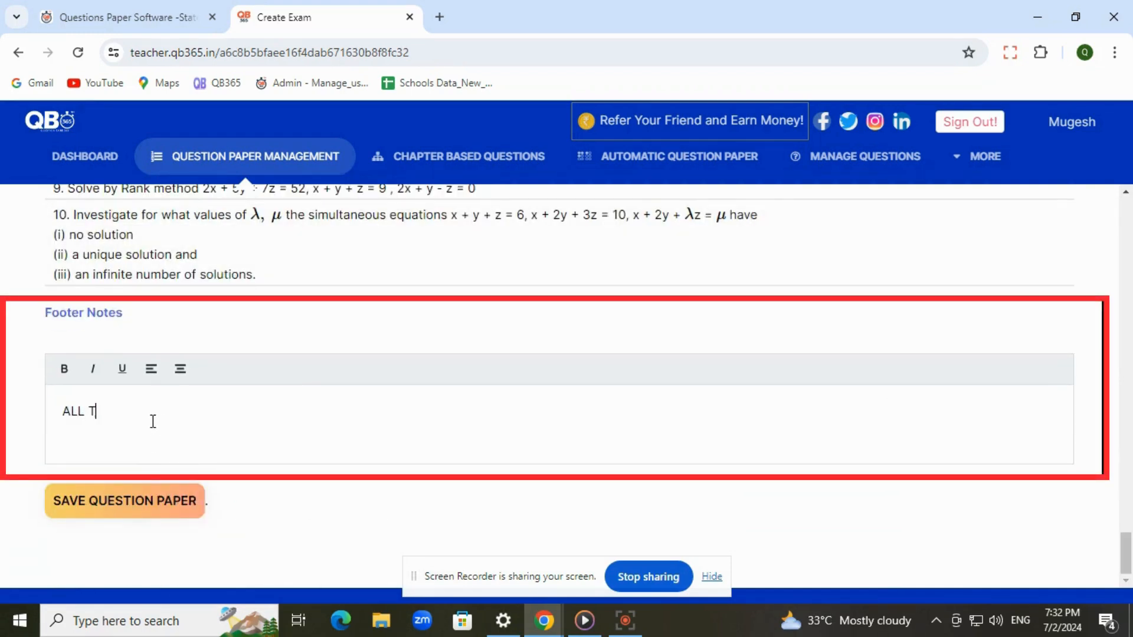
text(HE BEST)
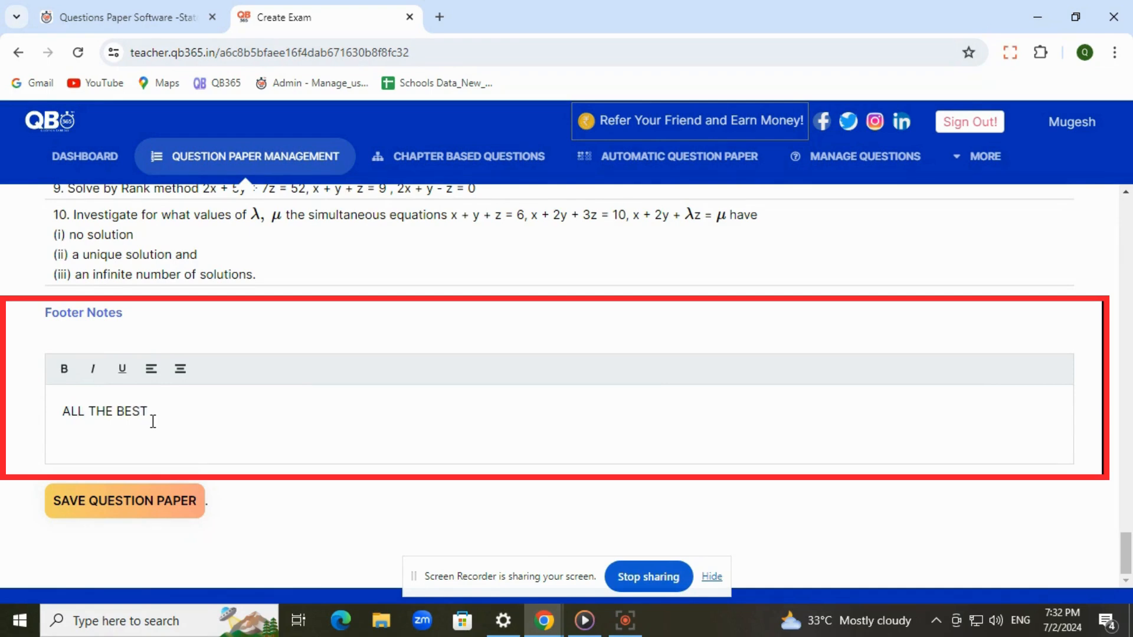
click(104, 506)
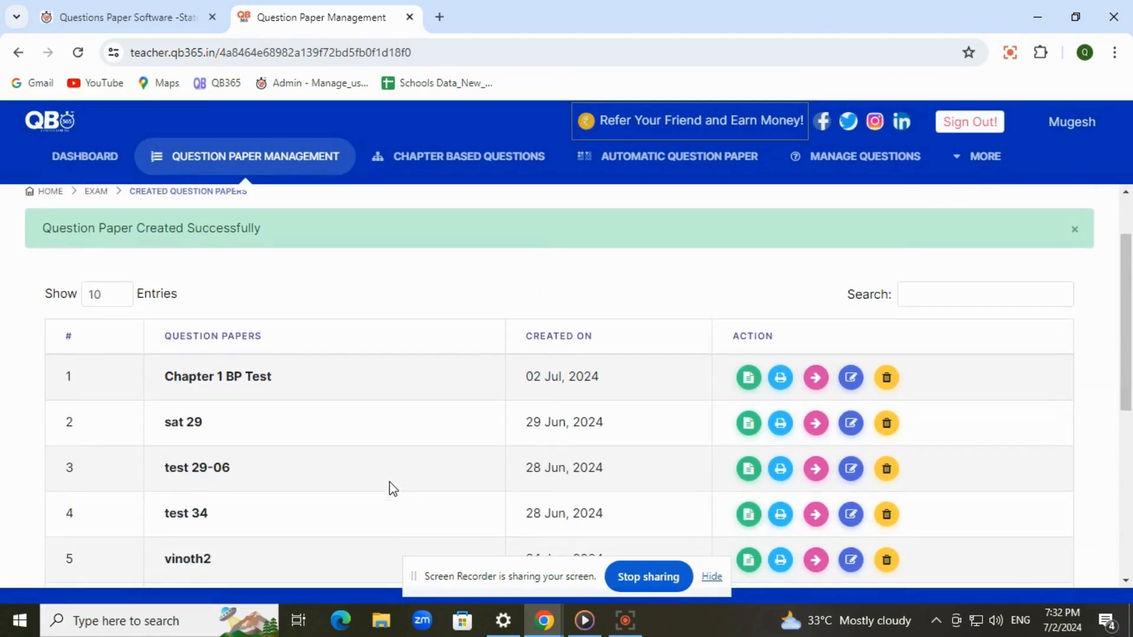
Check the name and creation date of the Chapter 1 BP Test entry in the list of created question papers.
scroll(597, 420, down, 2)
drag(165, 293, 275, 293)
drag(522, 293, 621, 301)
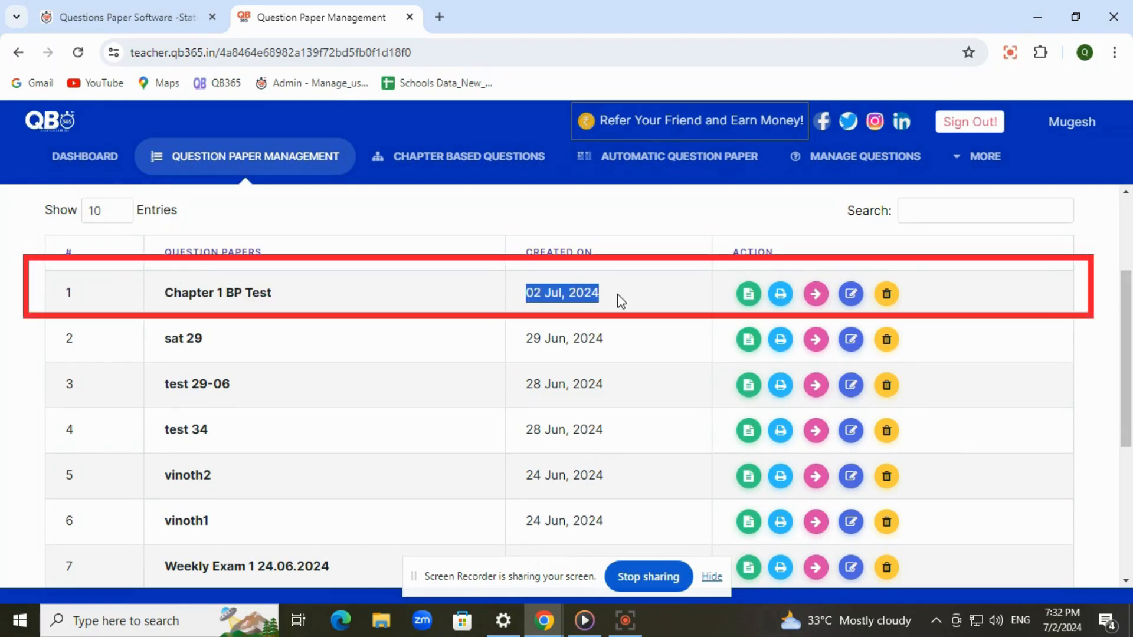
drag(165, 293, 310, 299)
drag(527, 293, 713, 298)
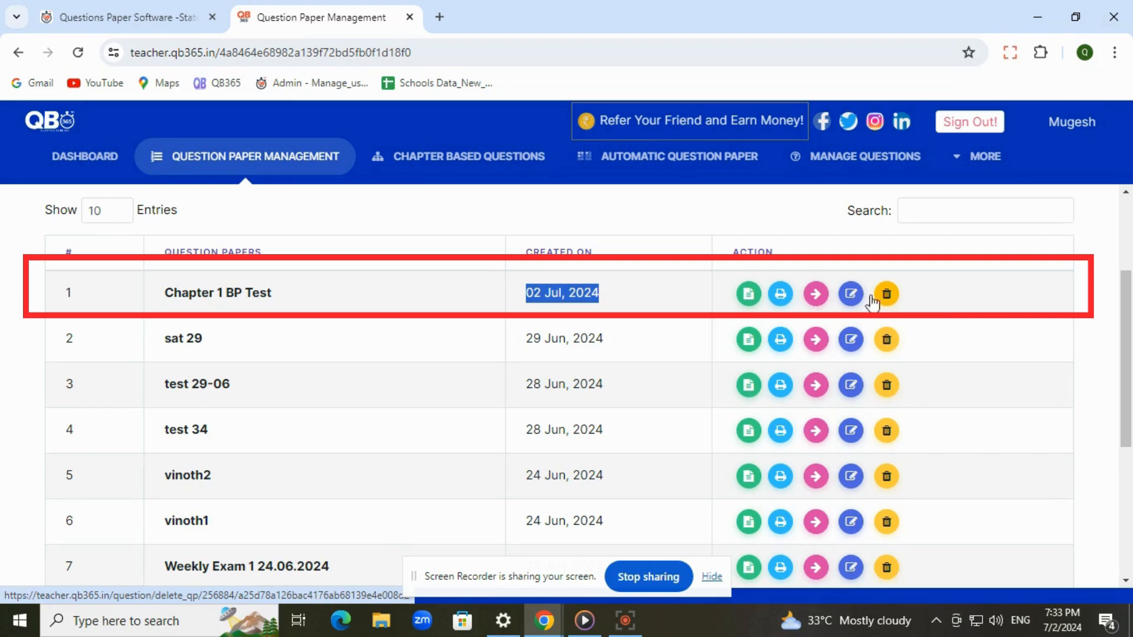
Preview the Chapter 1 BP Test paper and examine its header details, main notes and Part A questions.
click(749, 294)
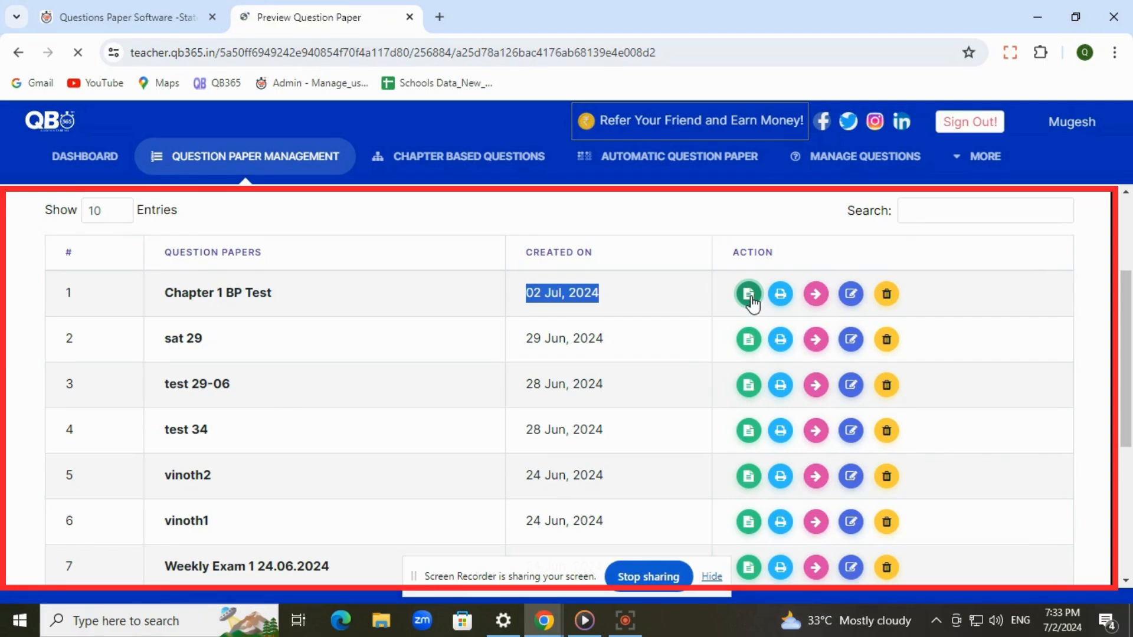
scroll(753, 305, down, 7)
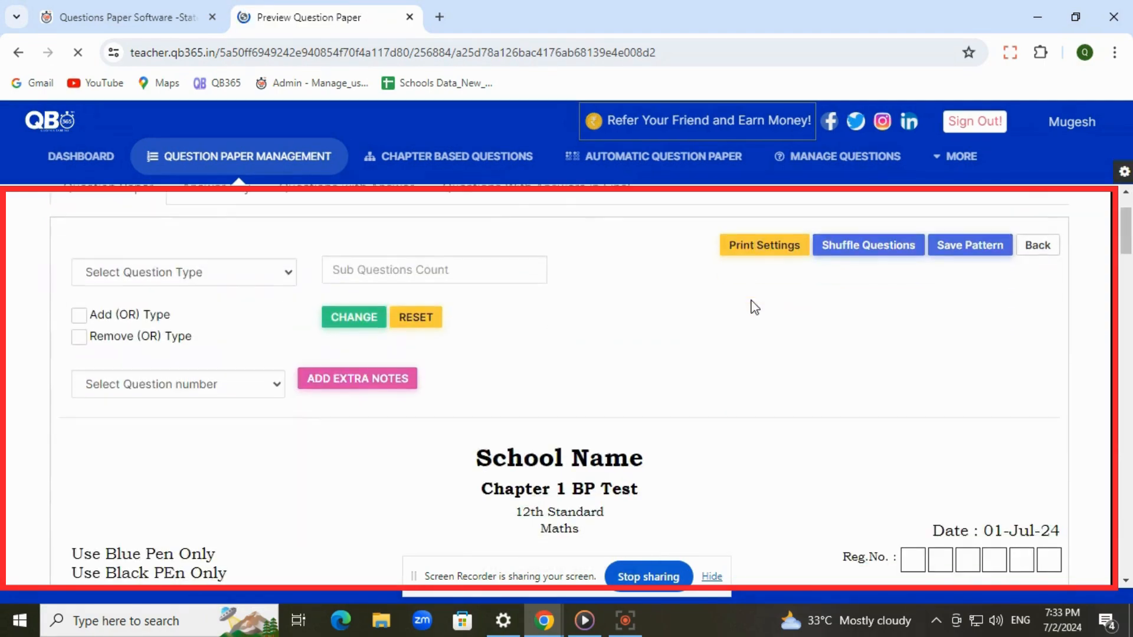
scroll(751, 303, down, 6)
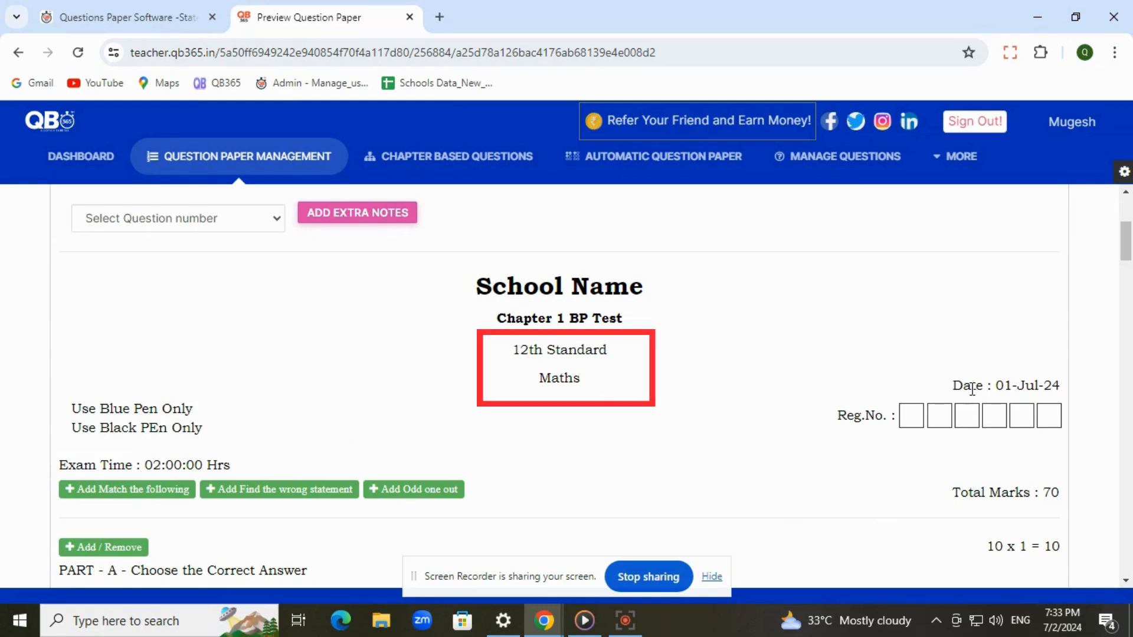
drag(100, 409, 222, 426)
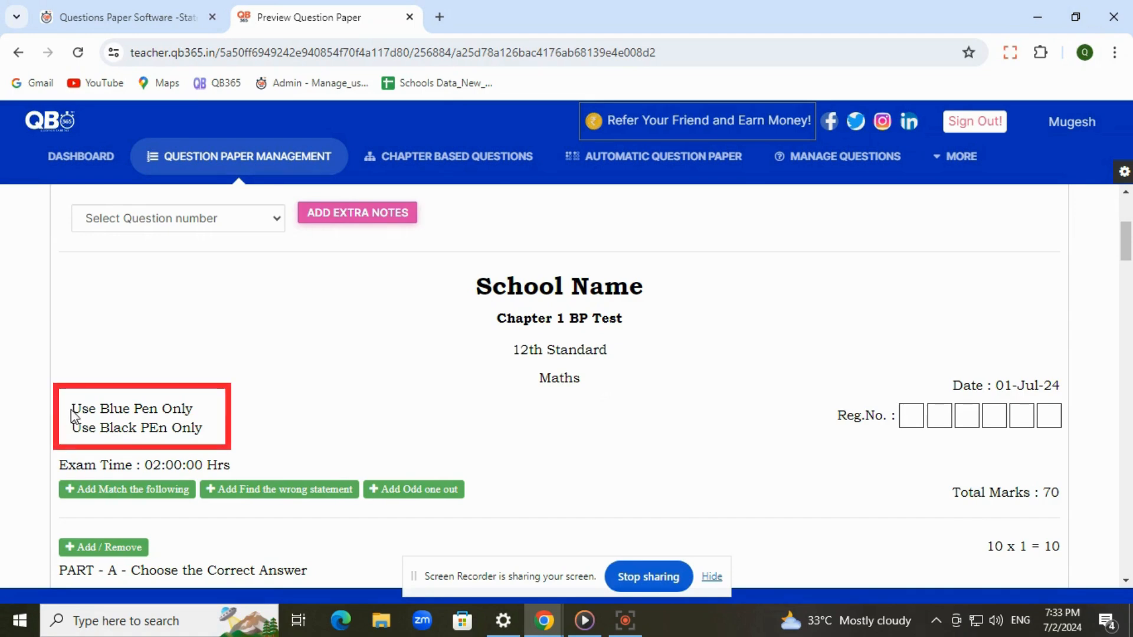
drag(100, 407, 203, 430)
scroll(346, 425, down, 4)
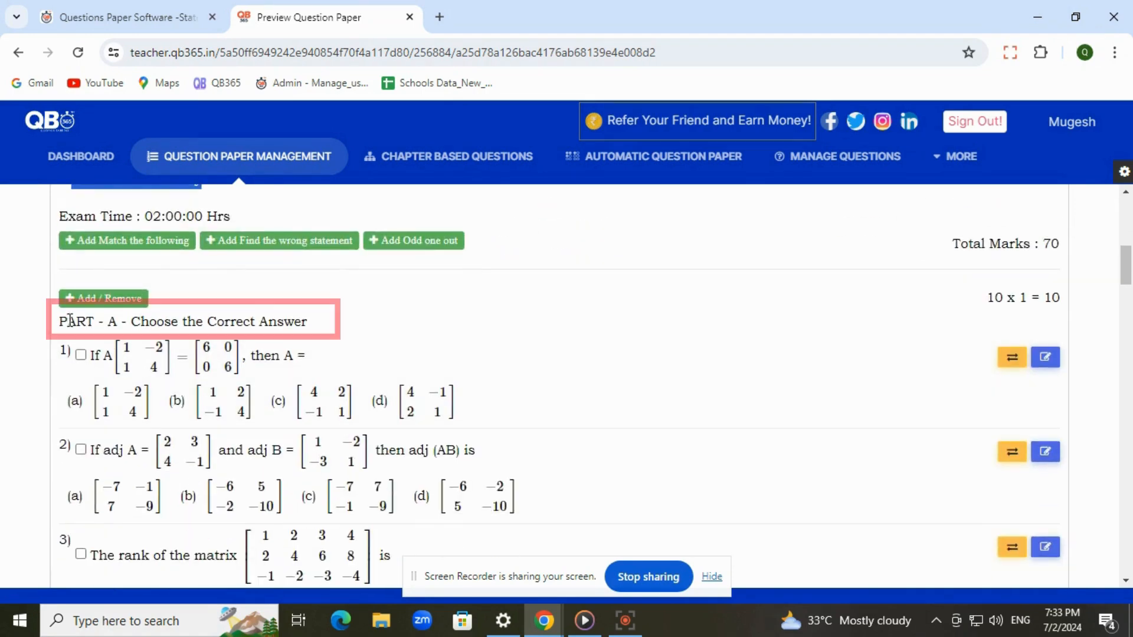
drag(56, 322, 324, 336)
scroll(500, 385, down, 2)
scroll(207, 384, down, 5)
scroll(207, 384, down, 4)
scroll(207, 393, up, 3)
scroll(207, 390, up, 10)
scroll(112, 274, up, 3)
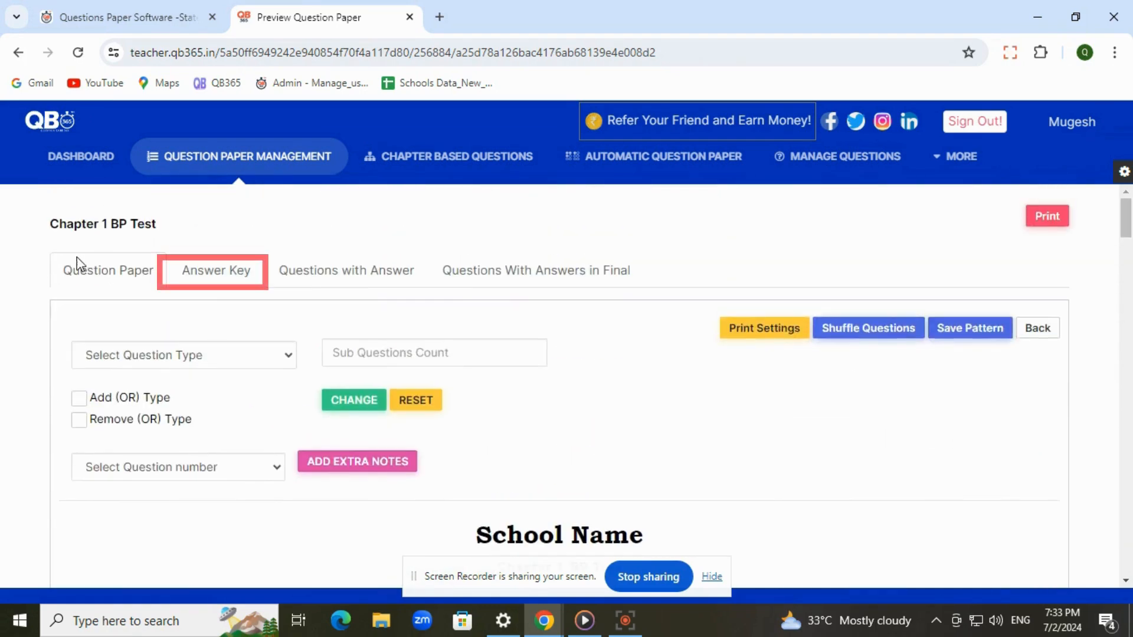
View the answer key of the Chapter 1 BP Test, including its Part A answers.
click(215, 277)
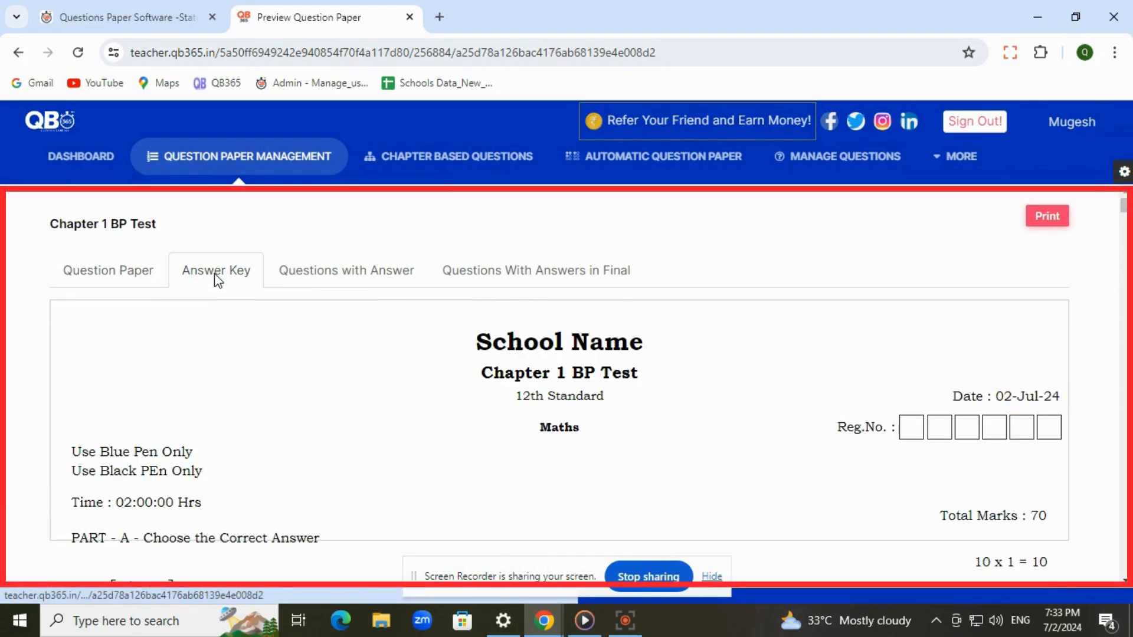
scroll(252, 336, down, 3)
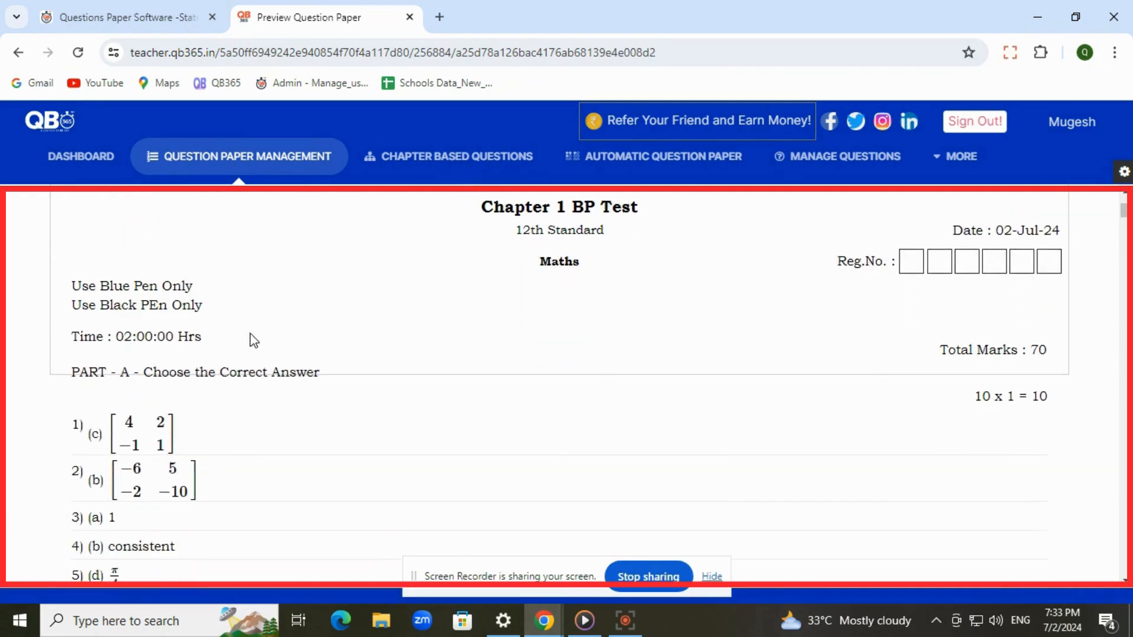
scroll(171, 266, up, 3)
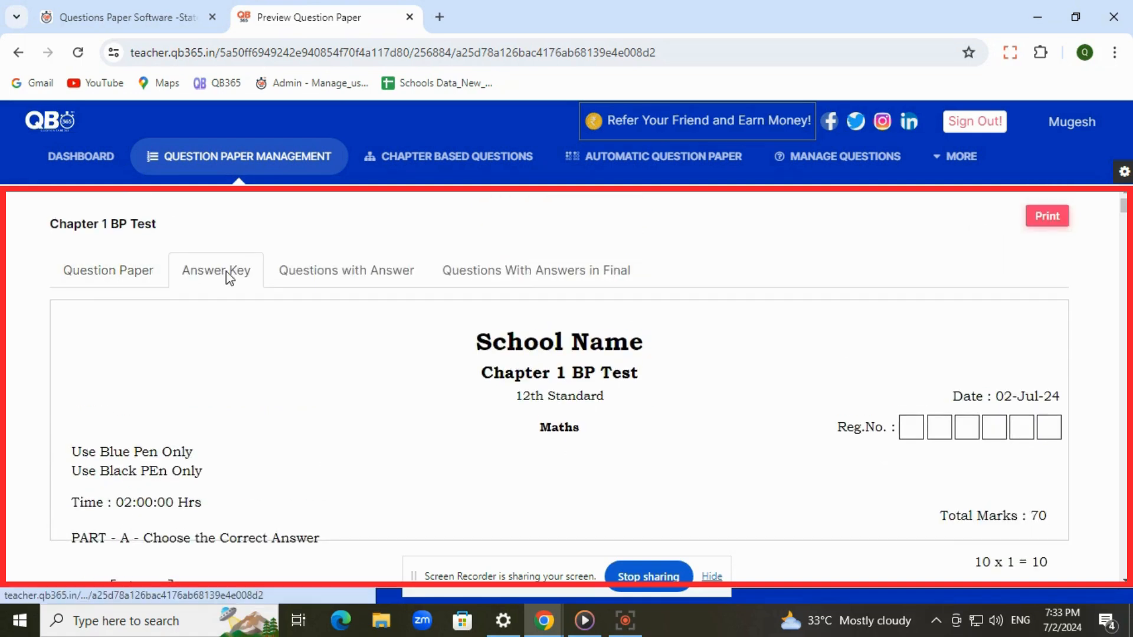
Read the answer key down to Part B, and examine the marked Part A answers in the Questions with Answer version.
scroll(230, 278, down, 6)
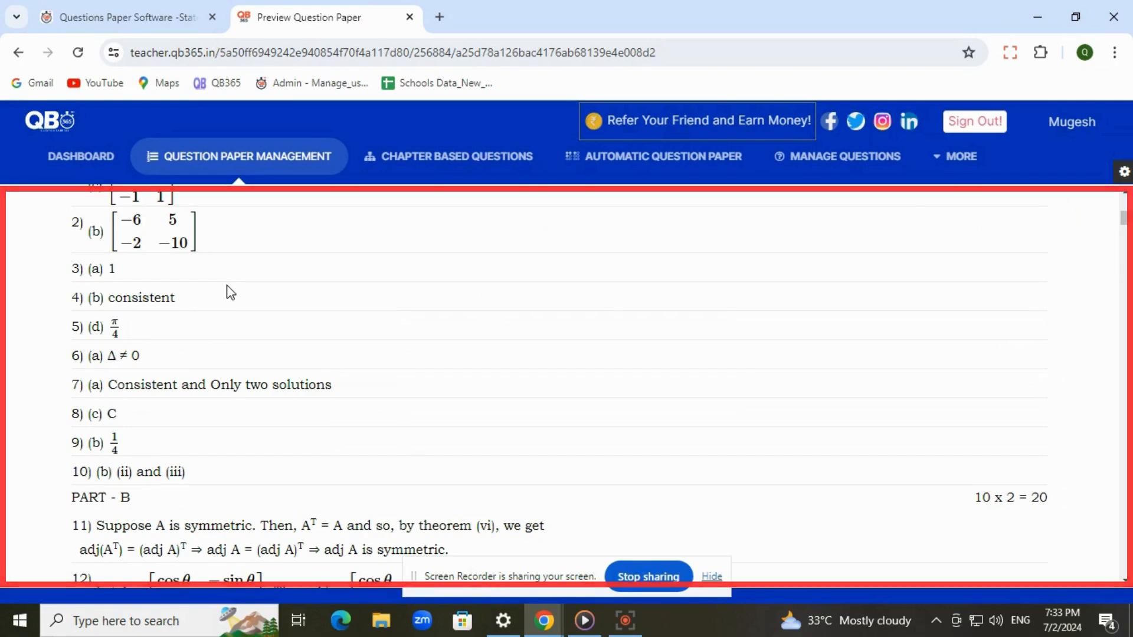
scroll(230, 292, up, 7)
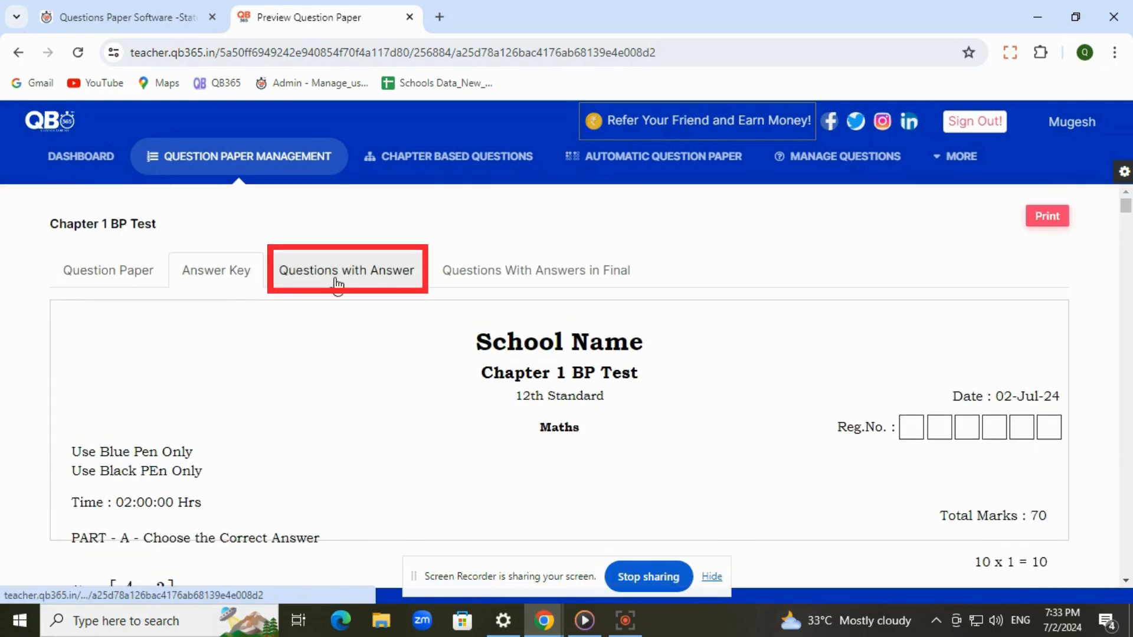
click(336, 283)
scroll(316, 318, down, 4)
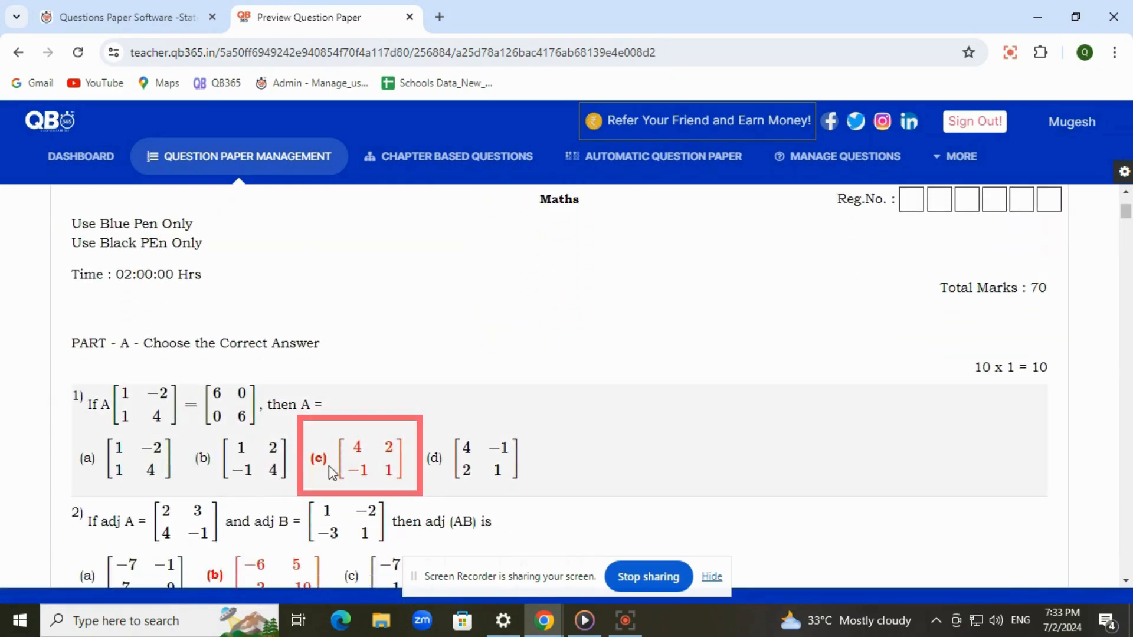
scroll(373, 478, down, 4)
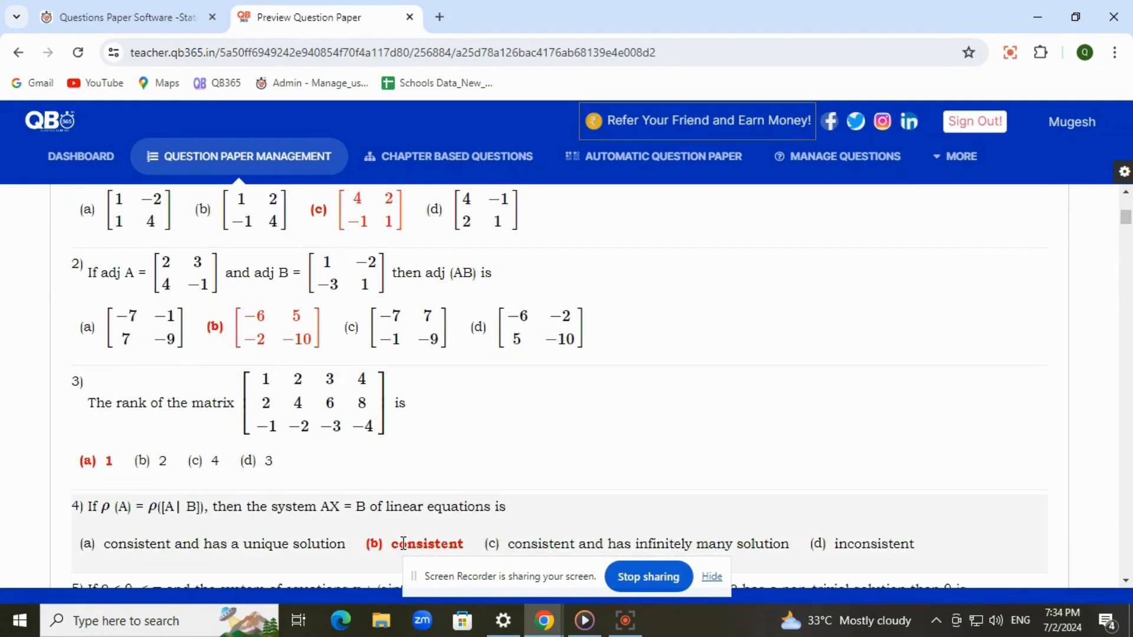
scroll(403, 543, up, 6)
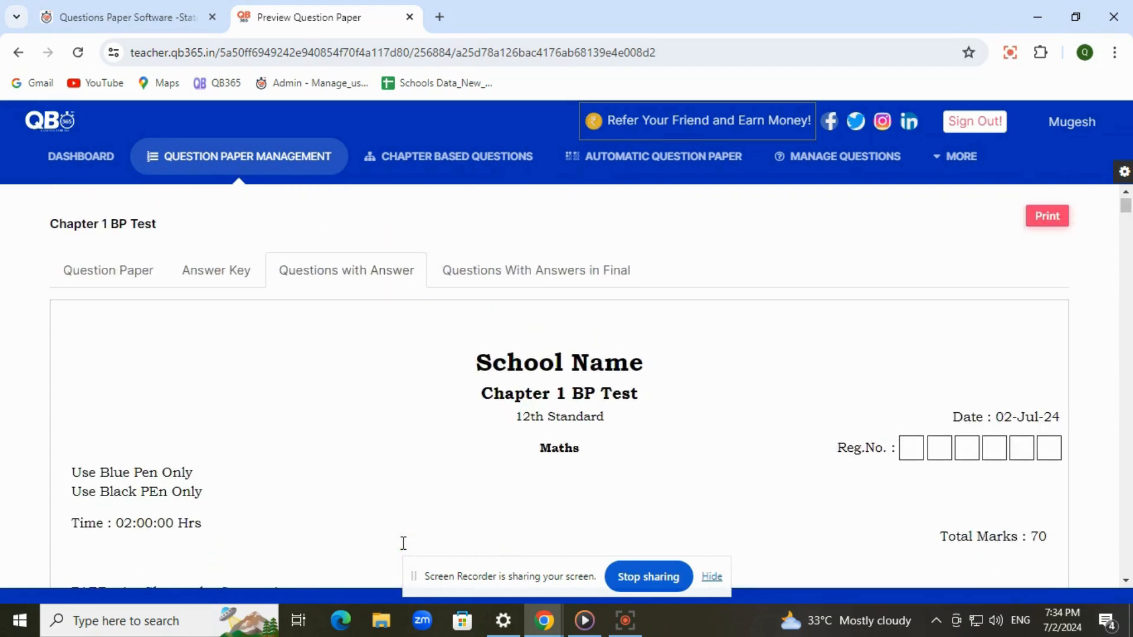
View the Questions With Answers in Final version of the Chapter 1 BP Test.
click(505, 283)
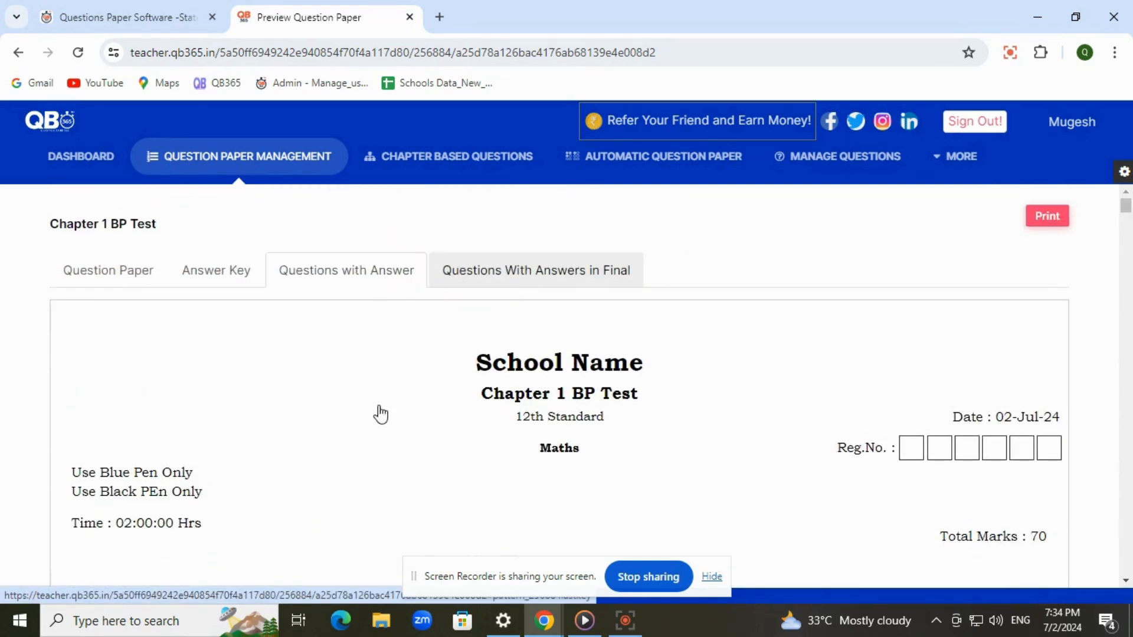
scroll(321, 411, down, 6)
scroll(316, 411, up, 6)
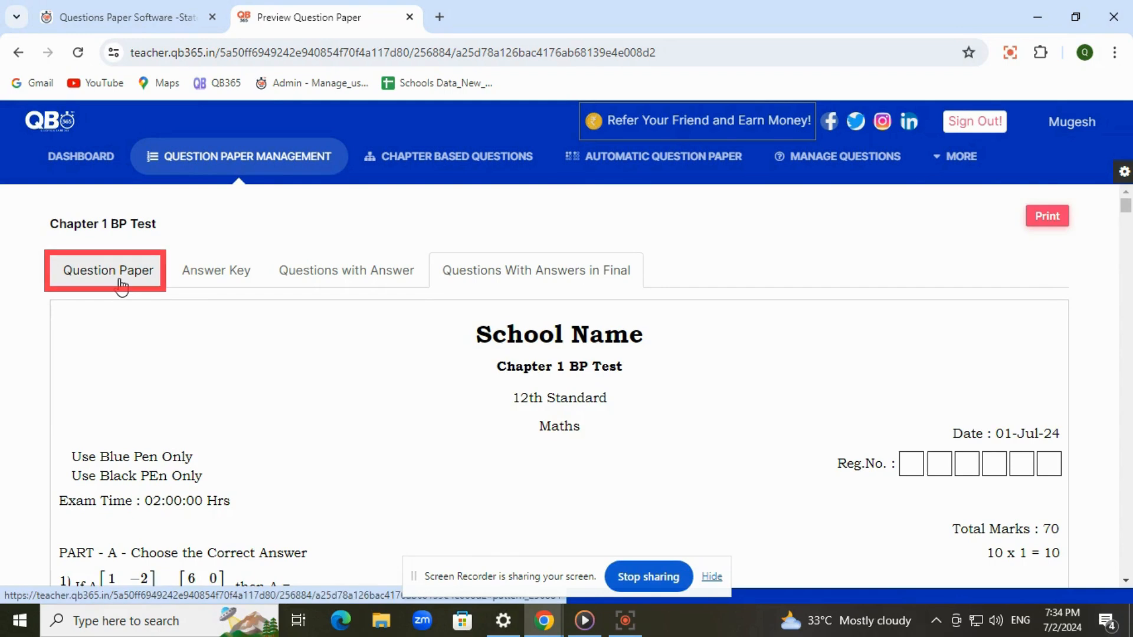
Return to the Question Paper version and examine its editing options, including those for adding or removing Part A questions.
click(120, 283)
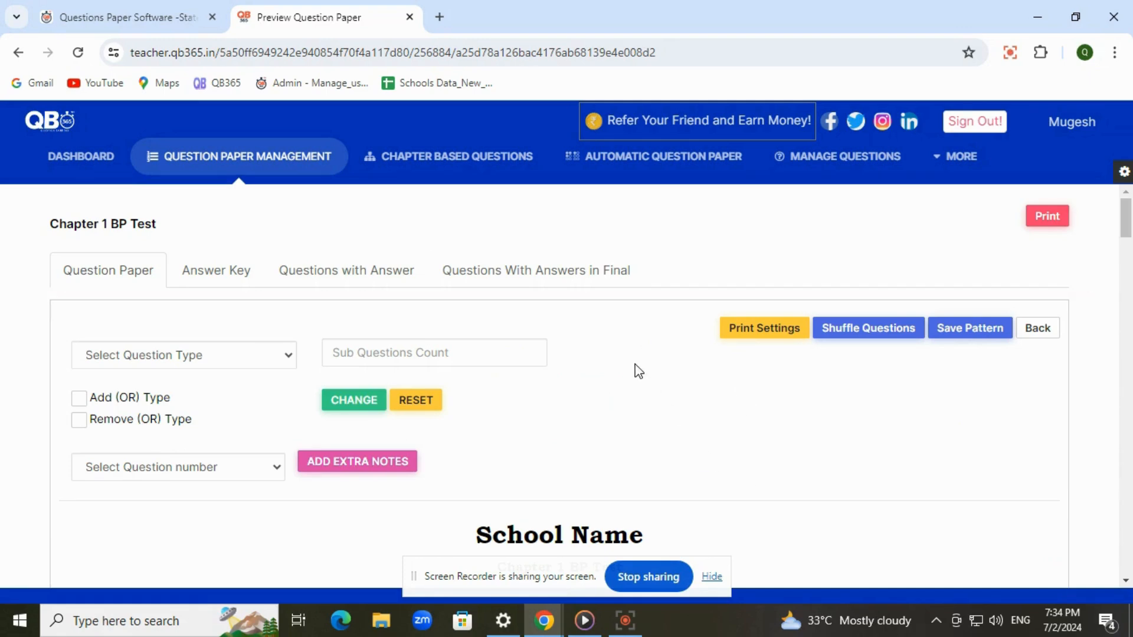
scroll(639, 372, down, 1)
scroll(638, 374, down, 1)
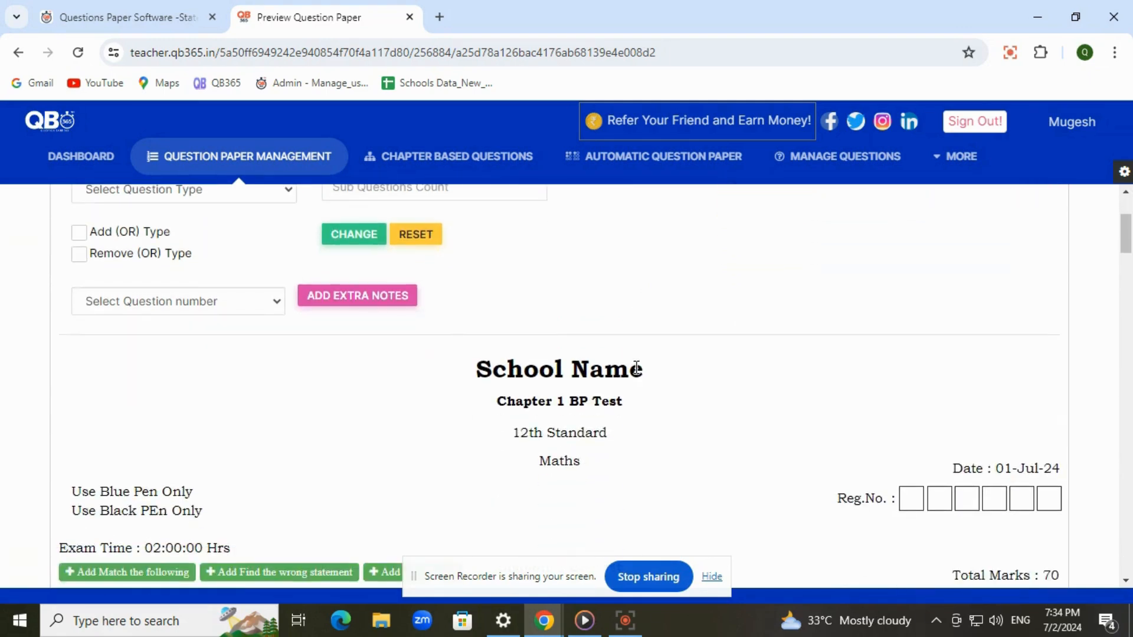
scroll(638, 373, down, 1)
scroll(637, 374, down, 1)
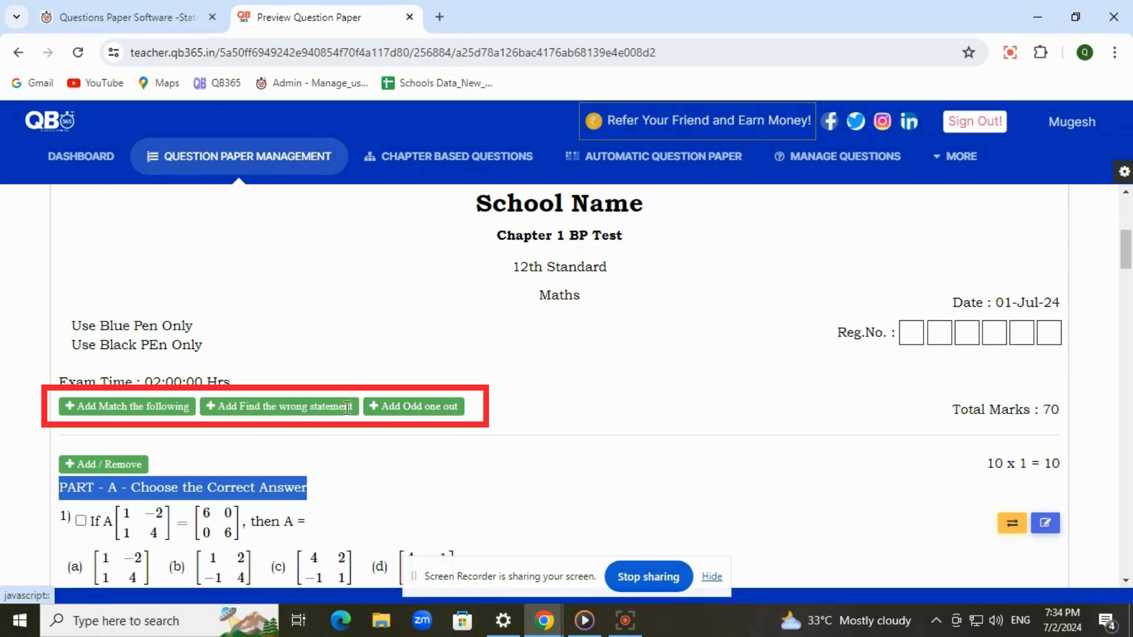
scroll(168, 413, down, 1)
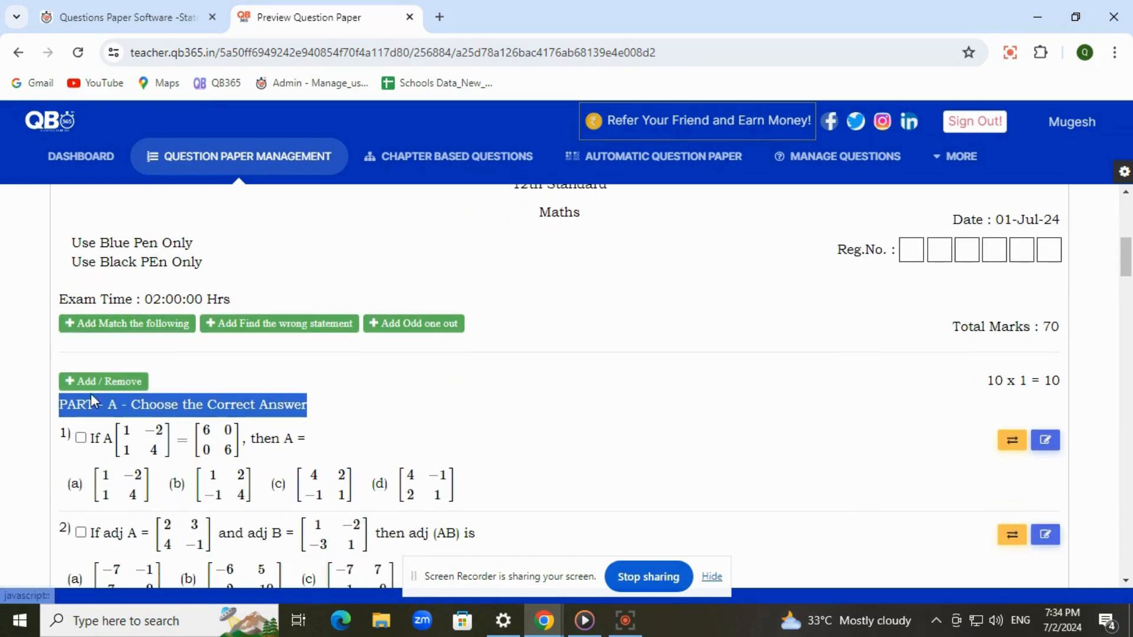
click(436, 412)
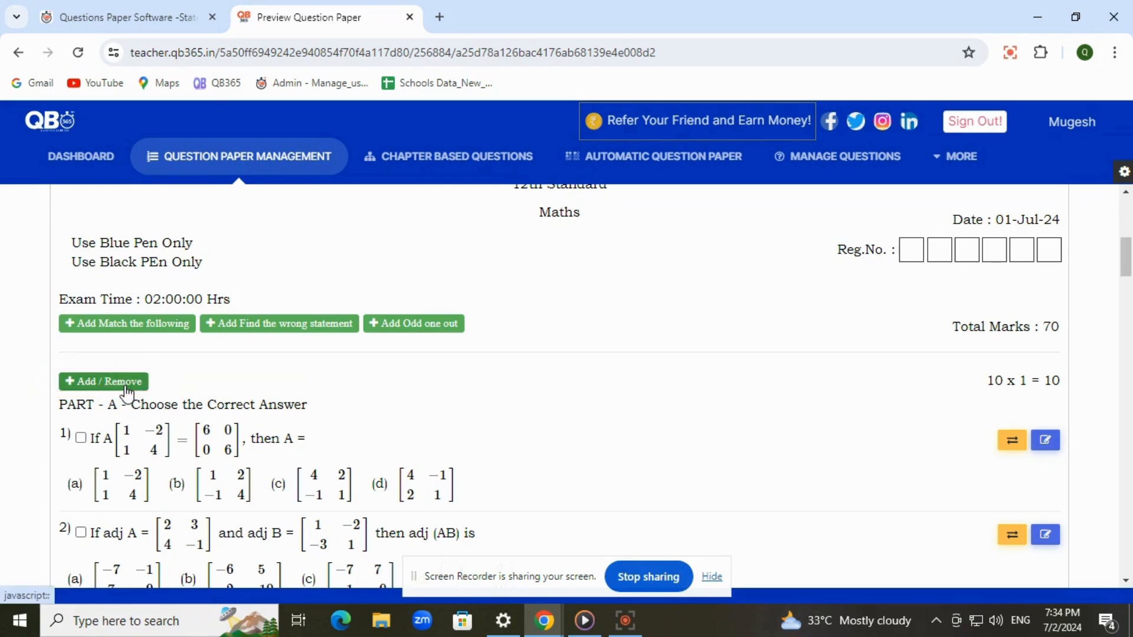
scroll(124, 392, down, 2)
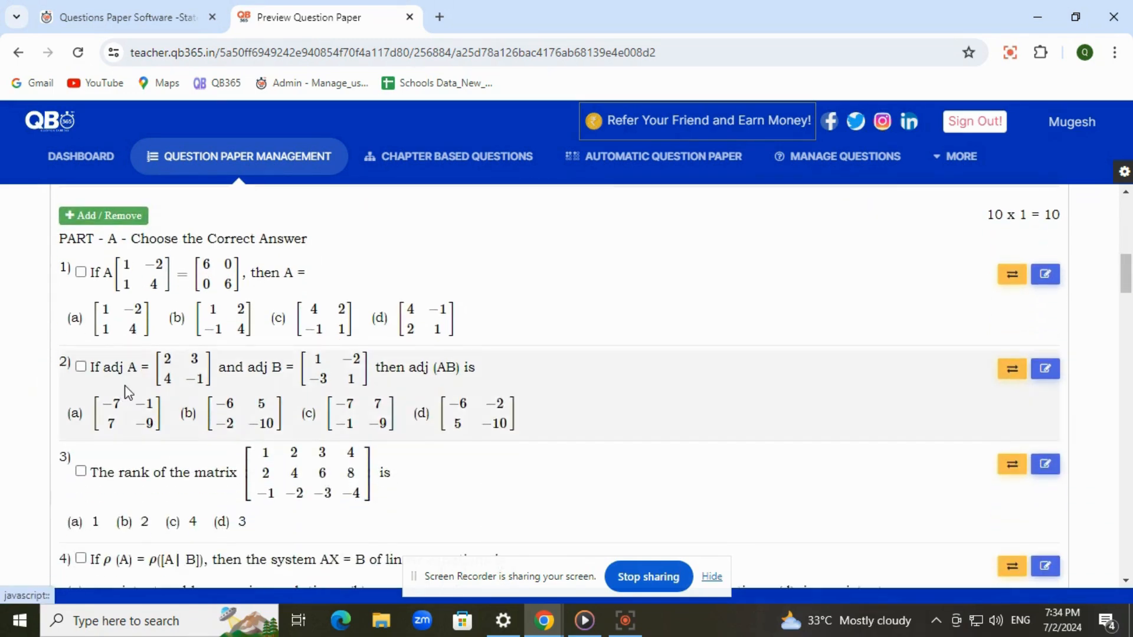
scroll(122, 394, up, 2)
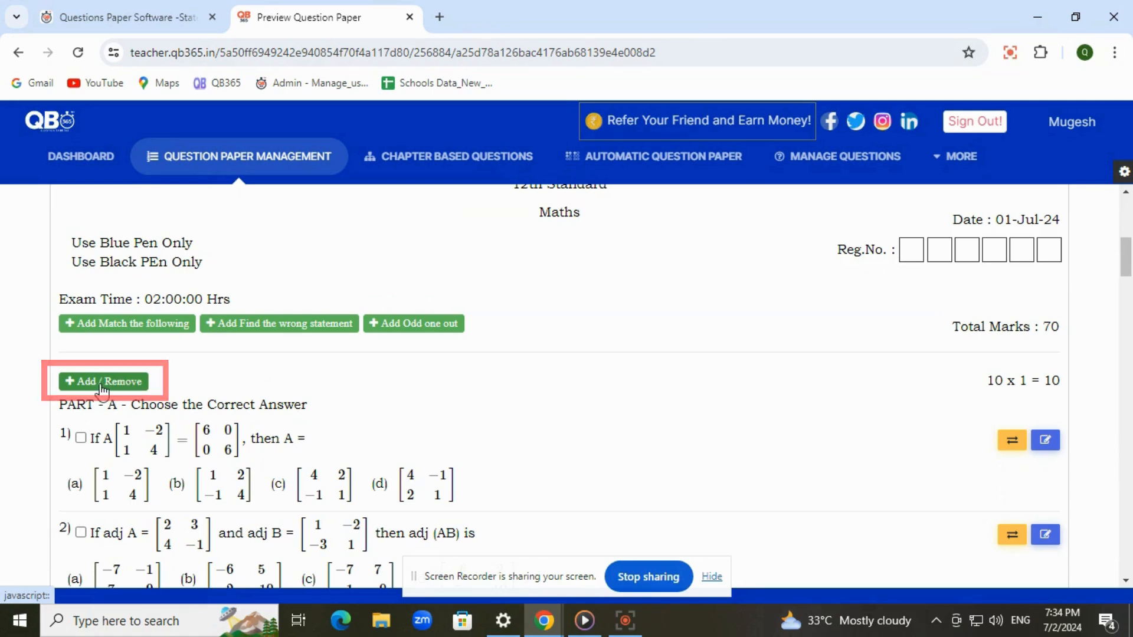
In Part A, add book-back question 6 and remove question 7 from chapter 1, Applications of Matrices and Determinants, and save the selection.
click(102, 386)
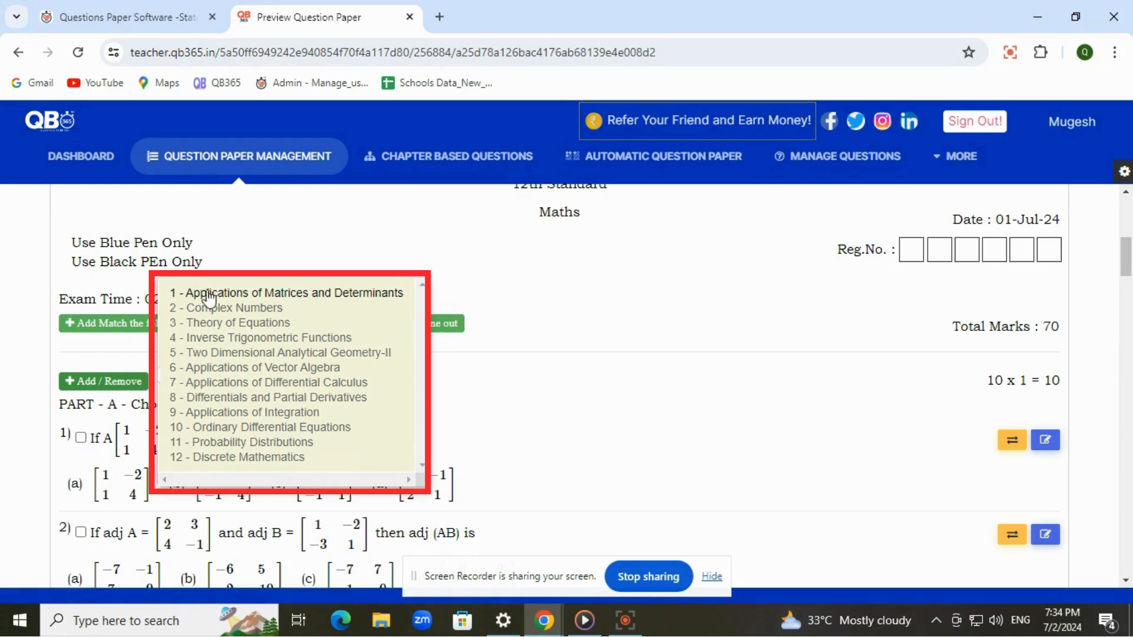
click(256, 298)
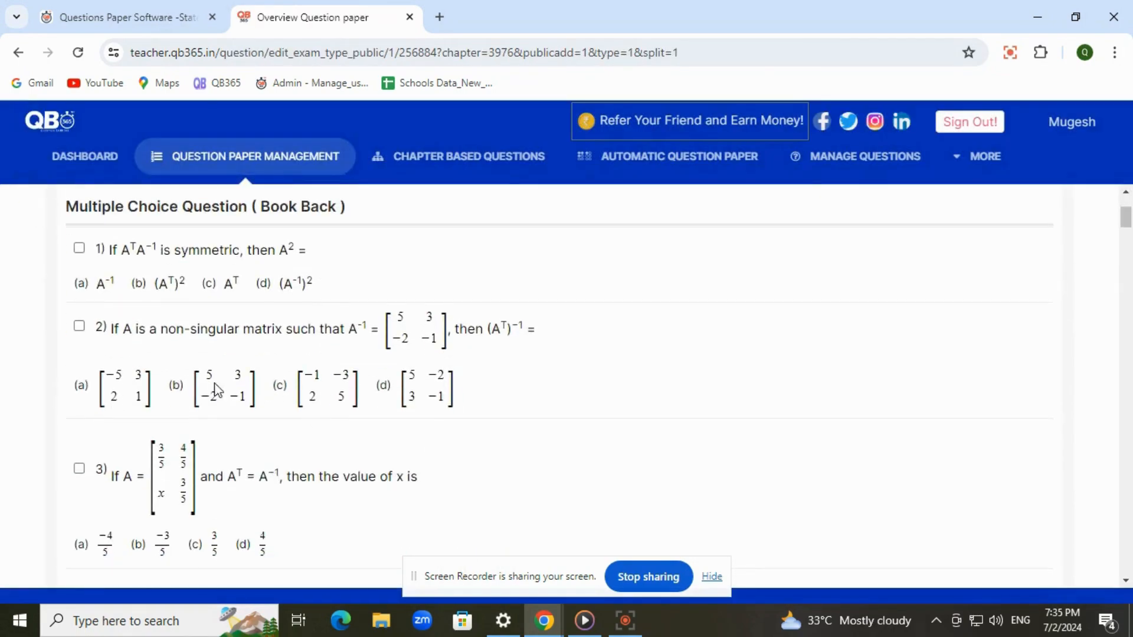
scroll(155, 342, down, 13)
scroll(155, 489, up, 4)
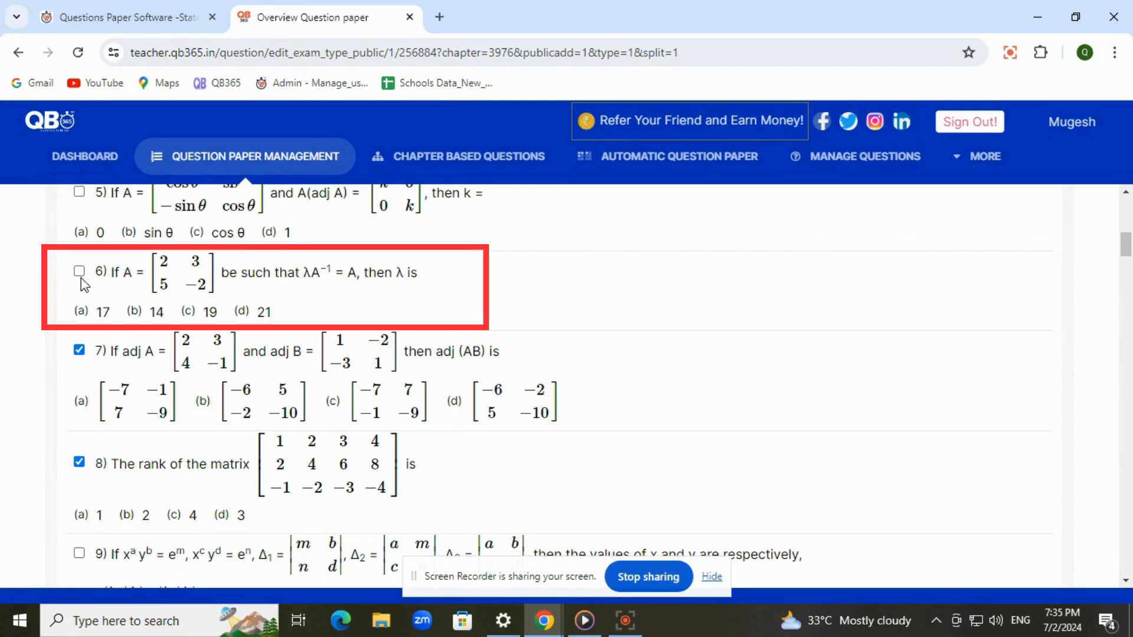
scroll(118, 337, down, 2)
scroll(101, 412, up, 3)
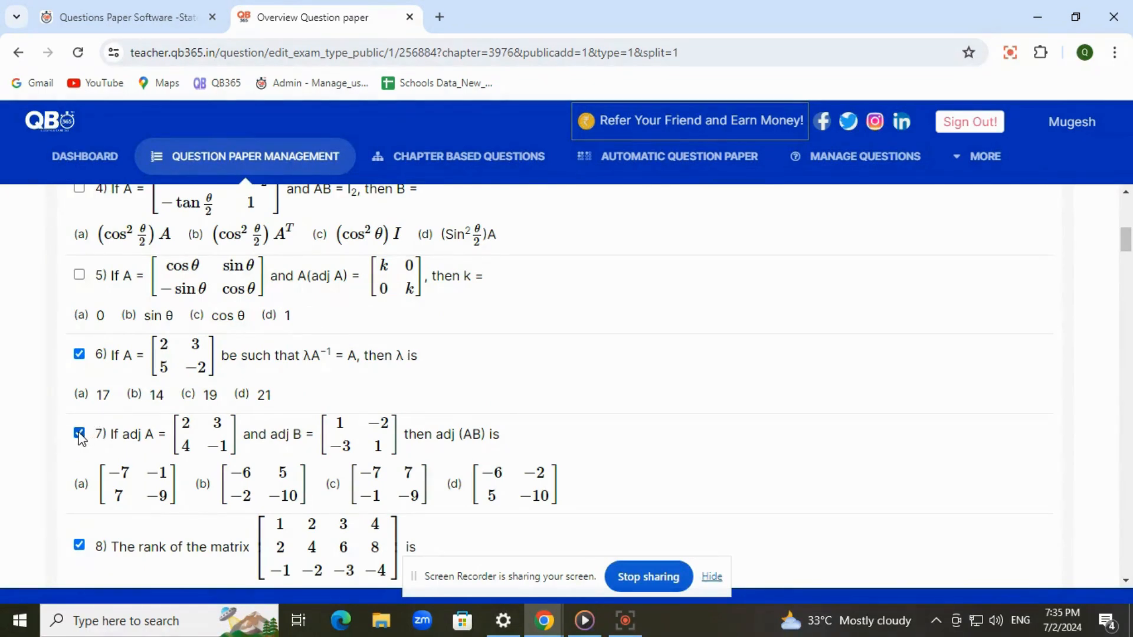
scroll(194, 437, down, 8)
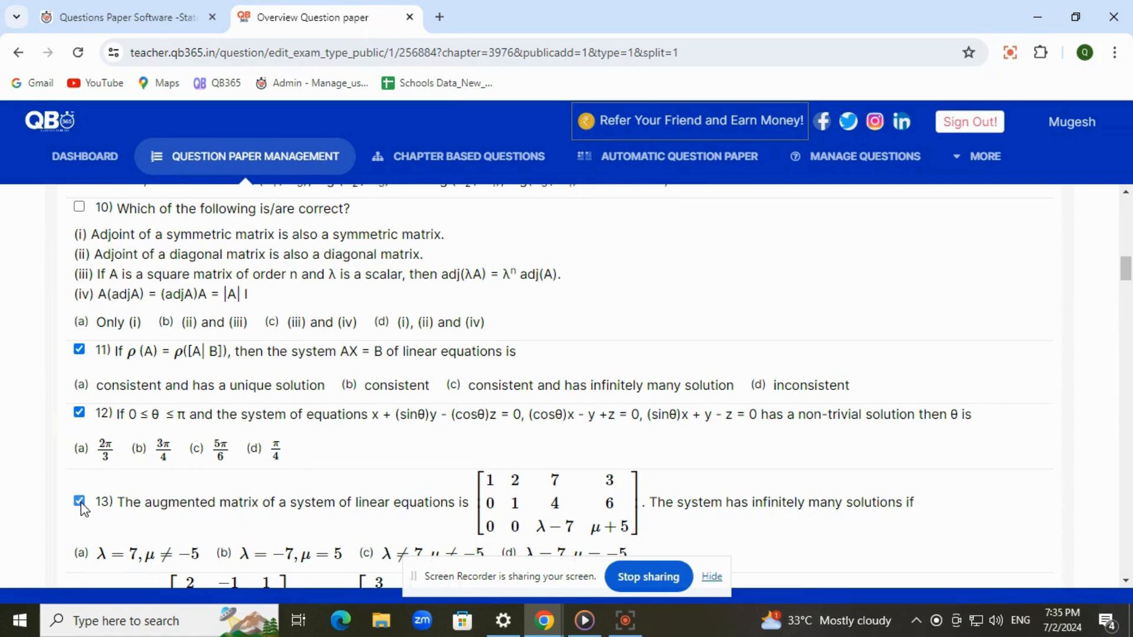
scroll(81, 513, down, 8)
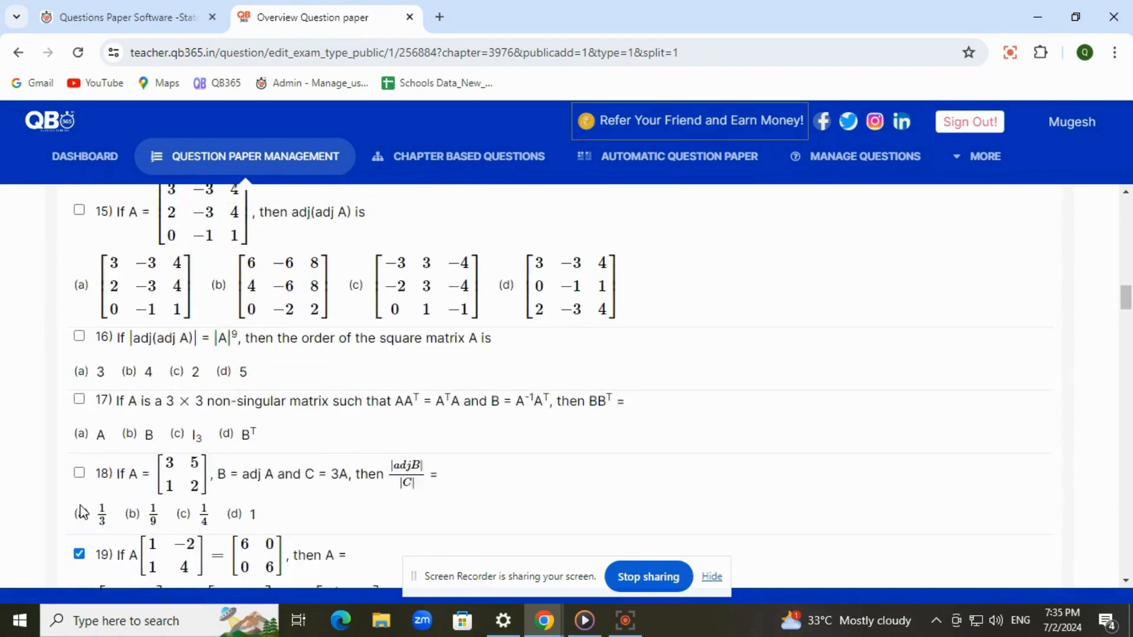
scroll(81, 513, down, 15)
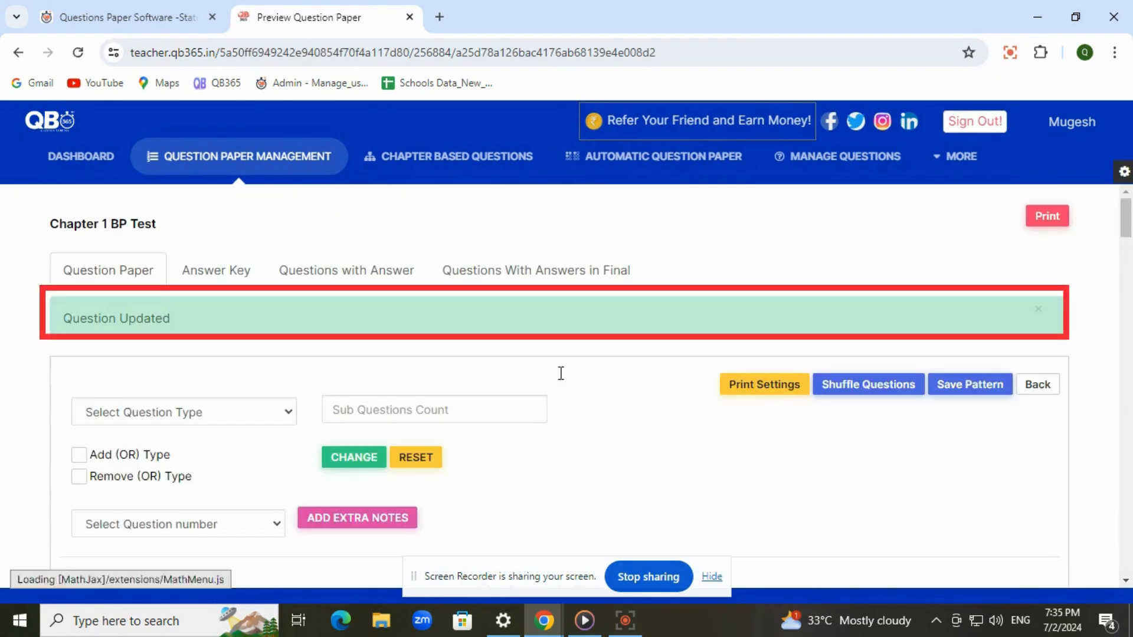
Open the replacement list for Part A question 1 from chapter 1, Applications of Matrices and Determinants.
scroll(745, 443, down, 5)
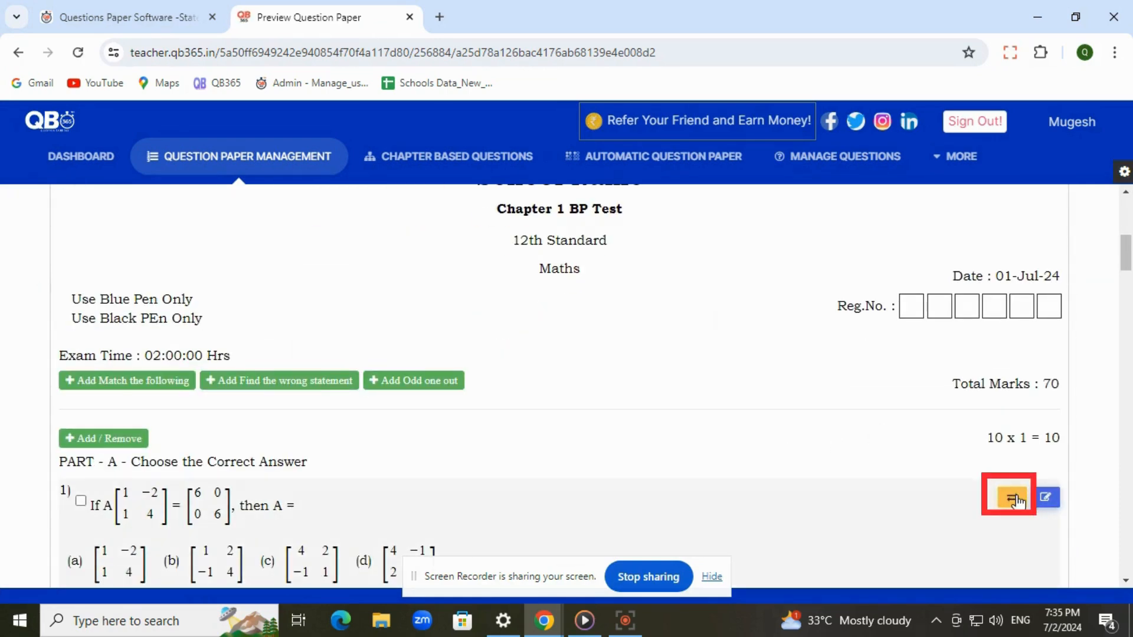
scroll(1011, 502, down, 3)
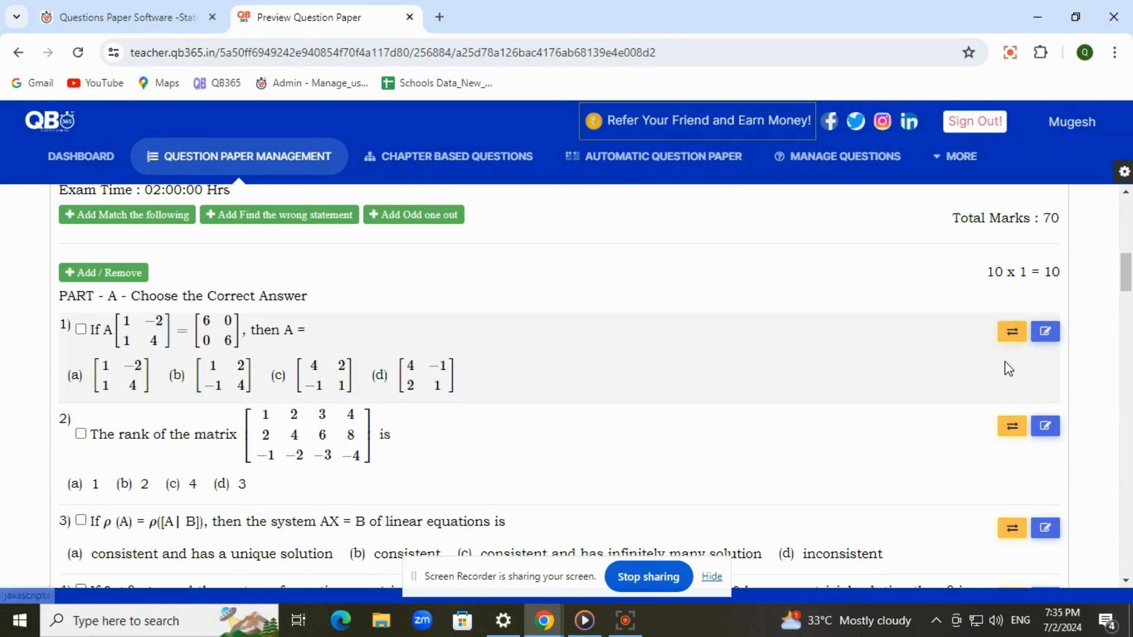
click(1013, 334)
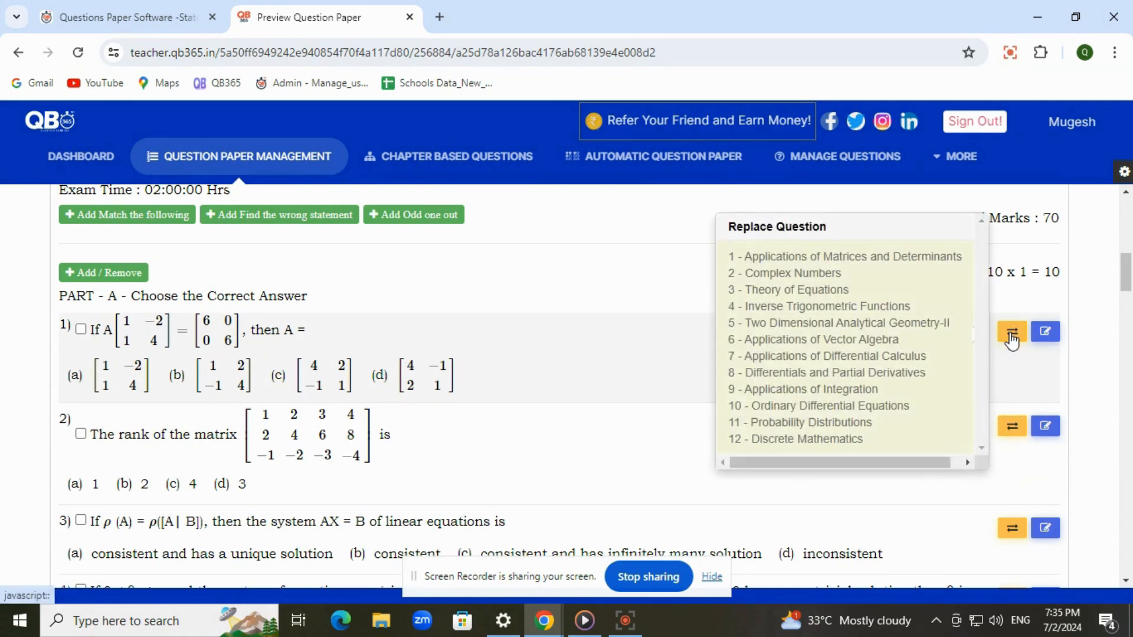
click(861, 260)
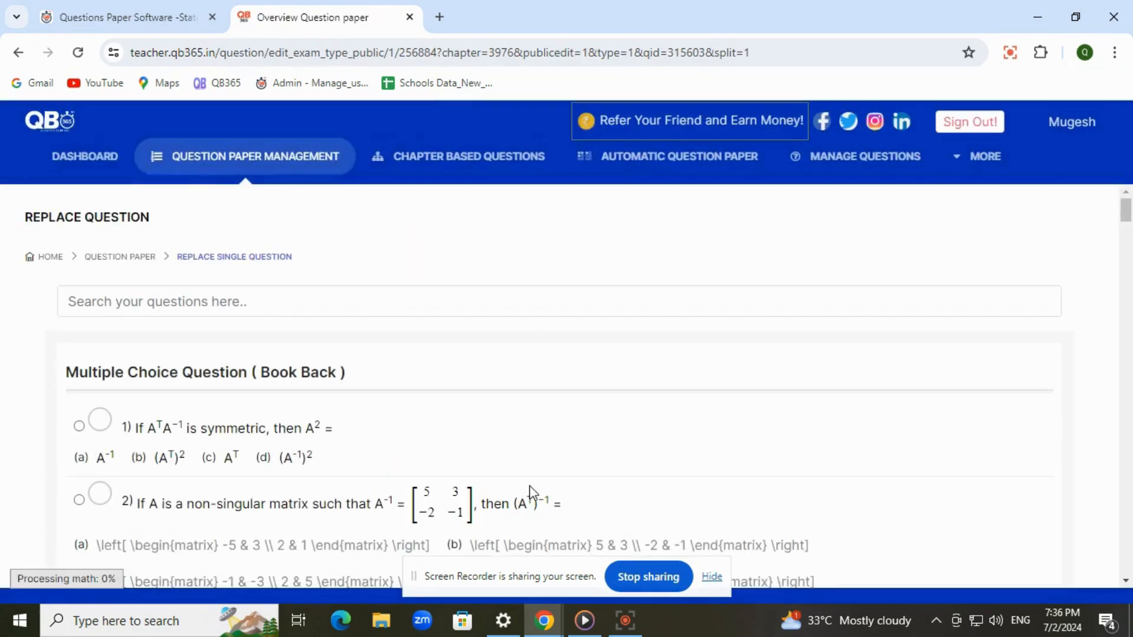
Replace Part A question 1 with book-back question 18, on |adj B| / |C| with C = 3A, and save the change.
scroll(304, 459, down, 9)
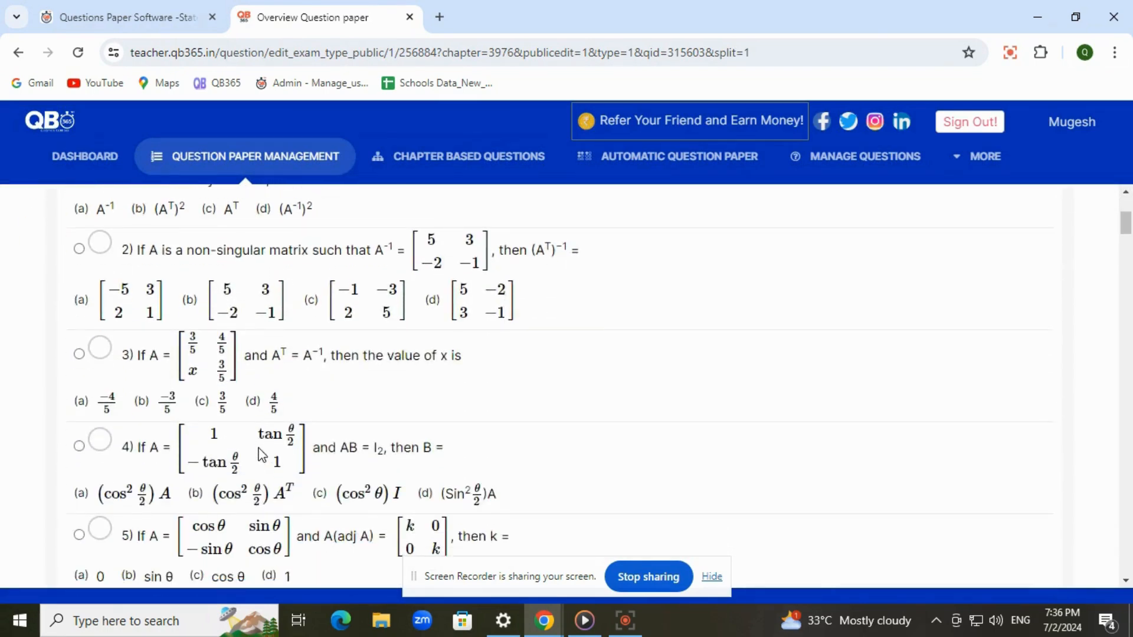
scroll(152, 438, down, 1)
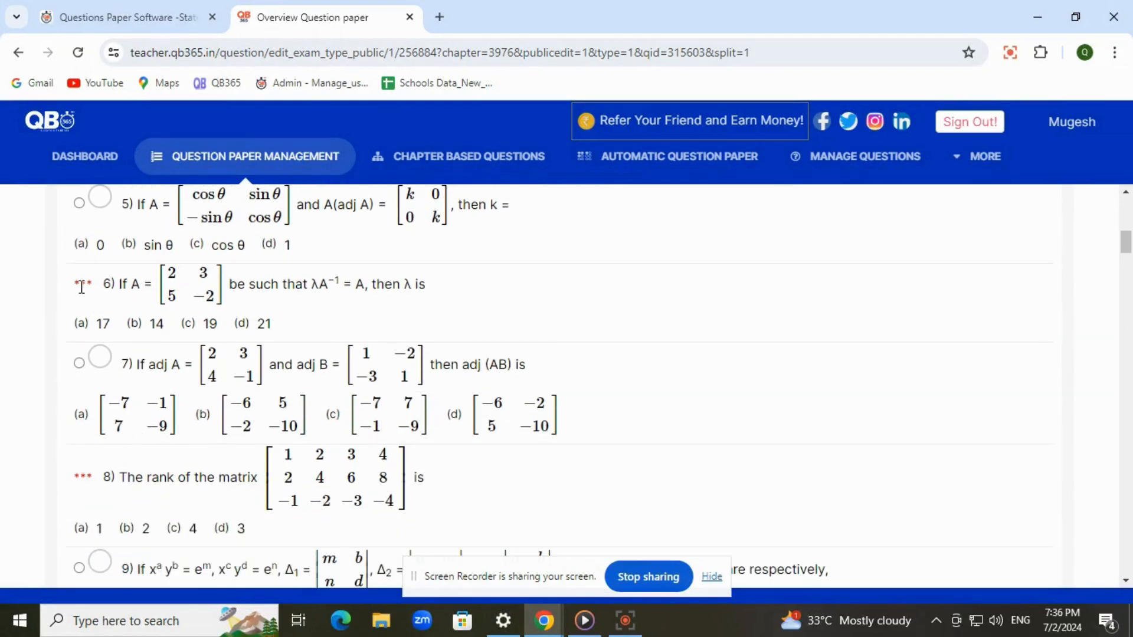
drag(70, 288, 101, 284)
scroll(232, 463, down, 15)
scroll(227, 470, down, 8)
click(78, 347)
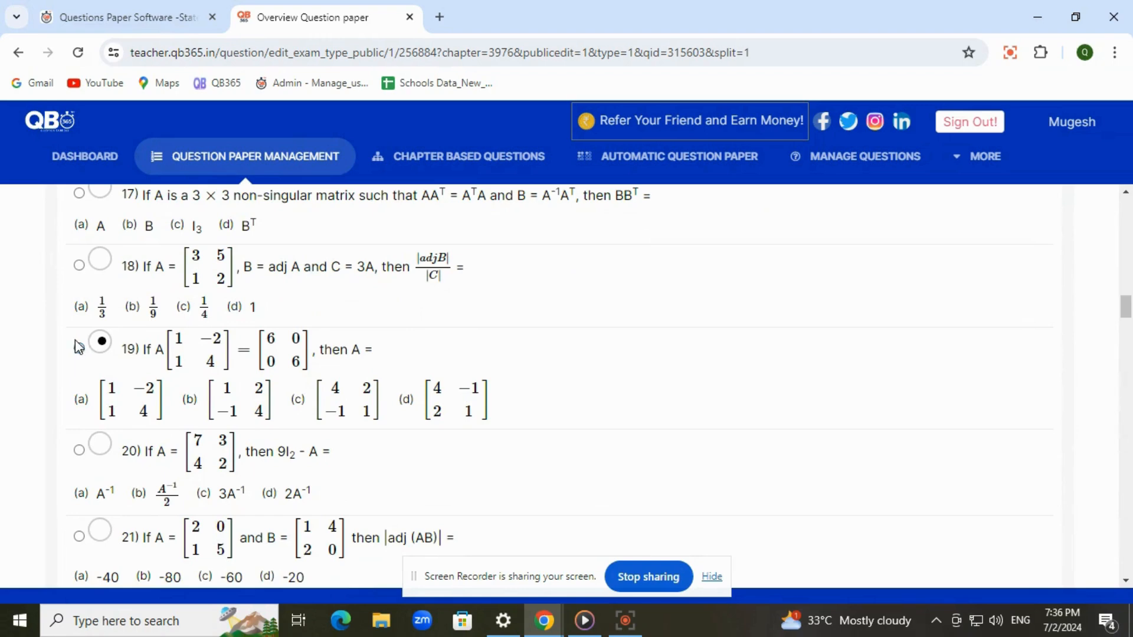
click(78, 347)
scroll(105, 354, down, 20)
scroll(142, 526, down, 20)
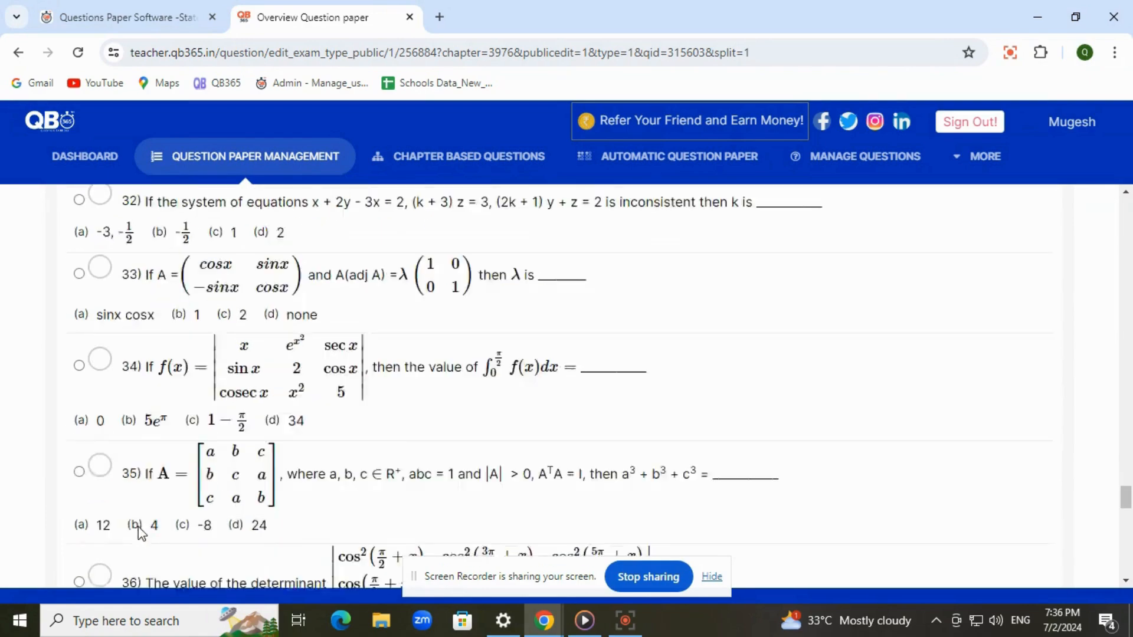
click(107, 437)
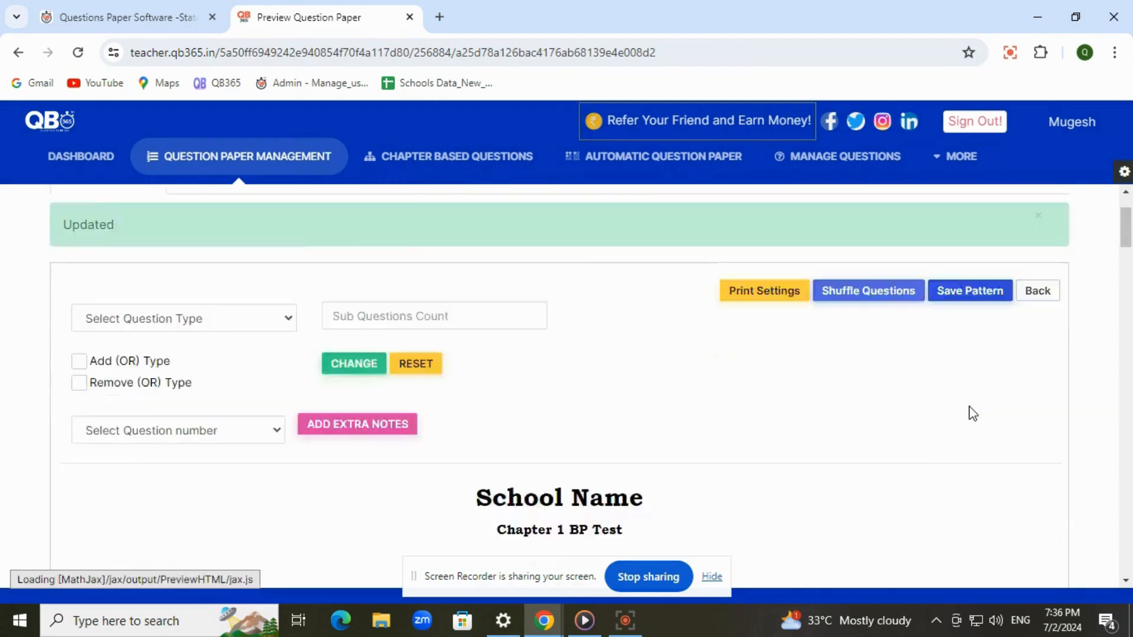
Review the replaced first question and the remaining Part A questions in the updated paper.
scroll(971, 414, down, 6)
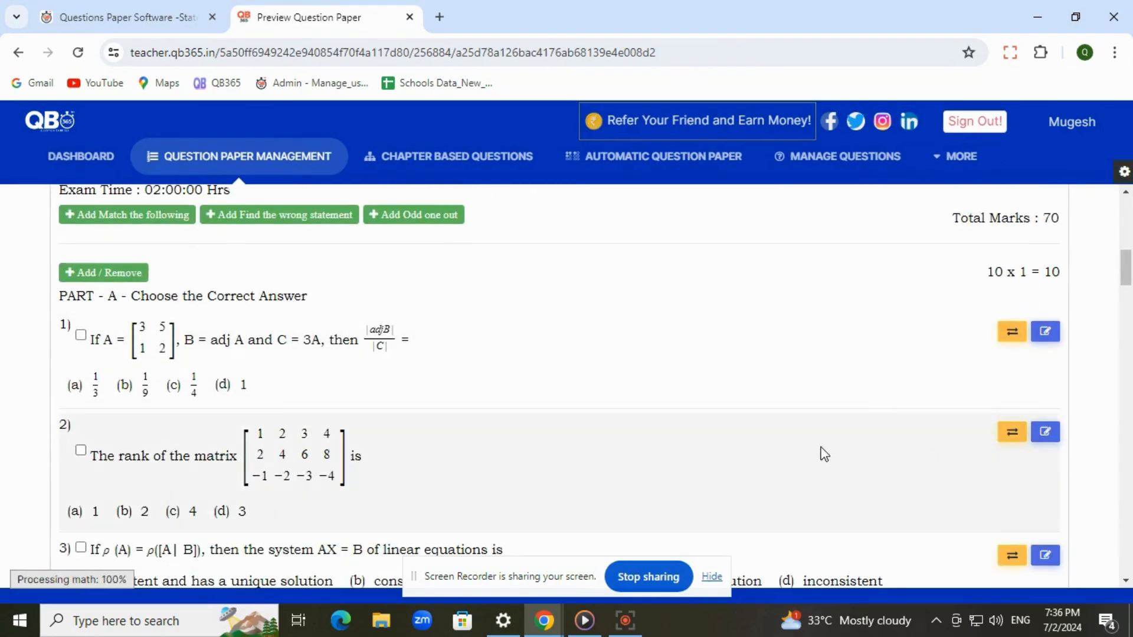
scroll(838, 458, down, 4)
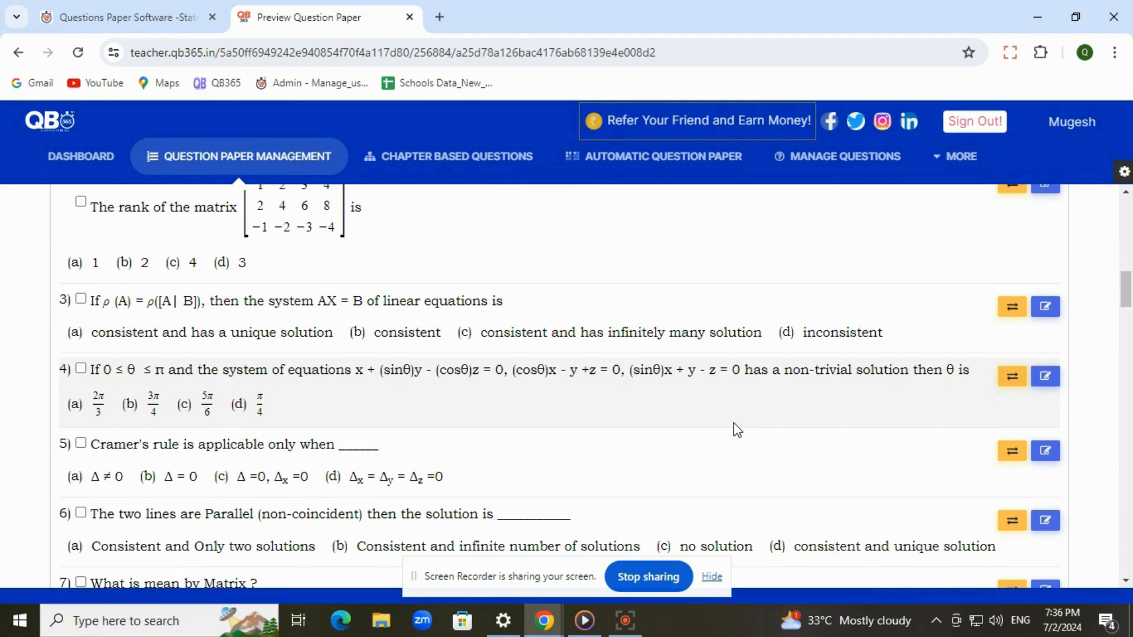
scroll(997, 319, down, 1)
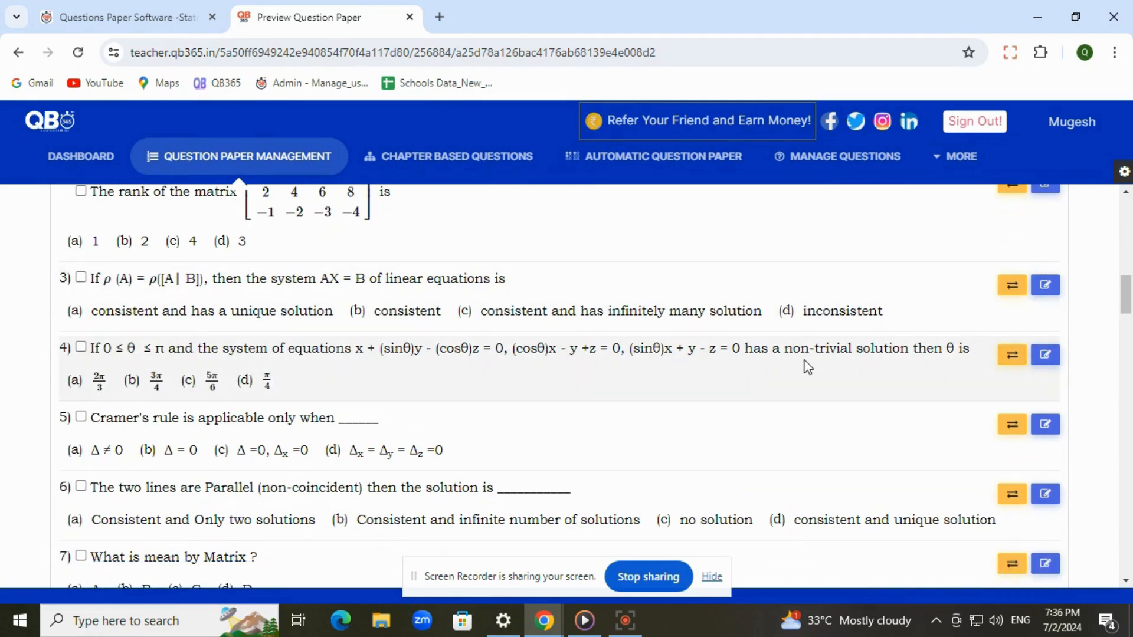
scroll(807, 367, down, 1)
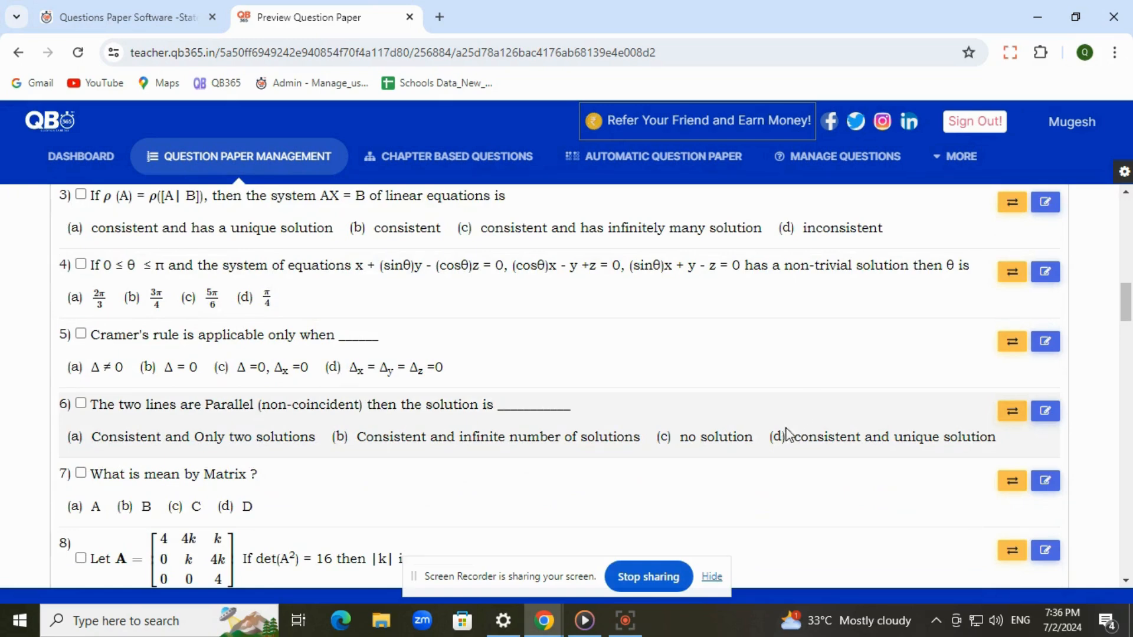
scroll(880, 426, down, 1)
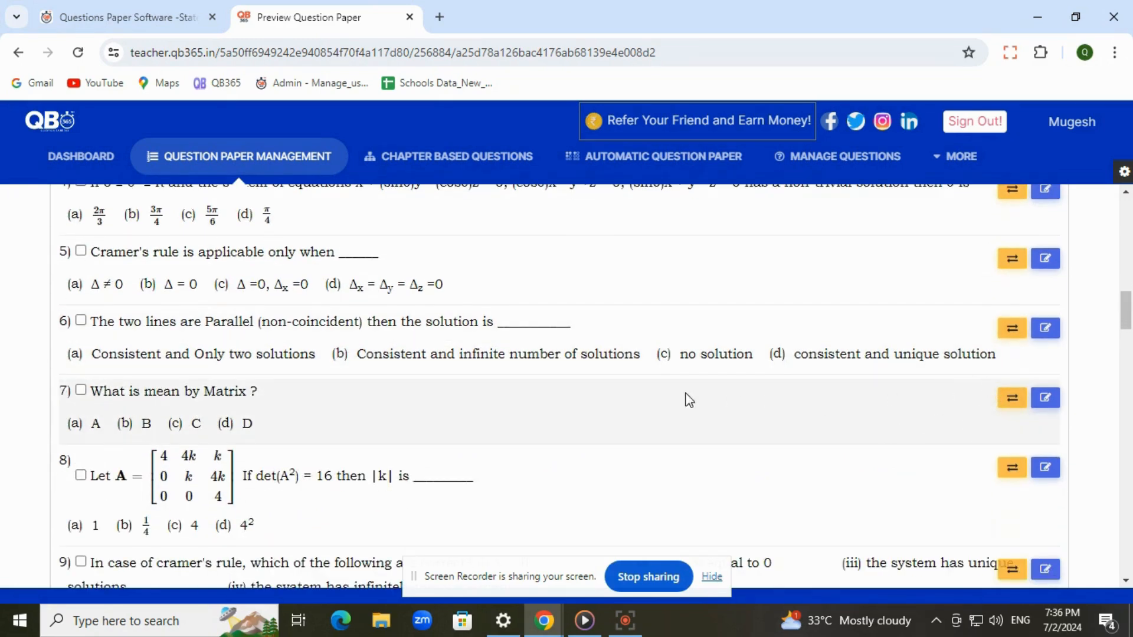
Open Part A question 7, "What is mean by Matrix ?", in the question editor and return to the paper preview.
click(1044, 405)
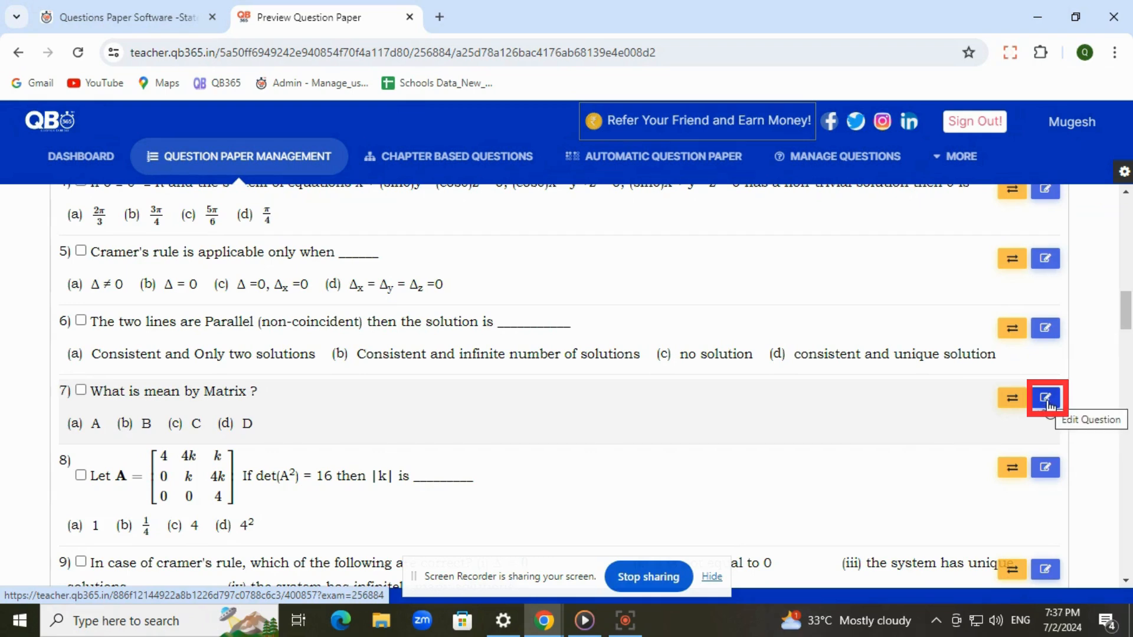
click(1045, 399)
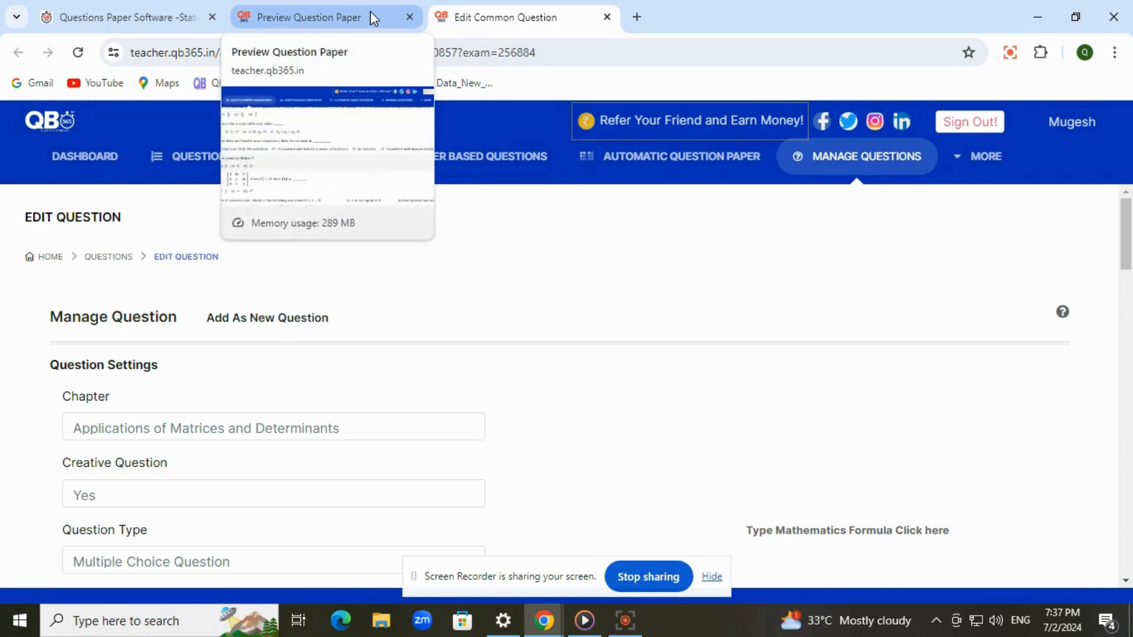
click(370, 10)
Check the question types available for regrouping questions and dismiss the update notice.
scroll(171, 519, up, 10)
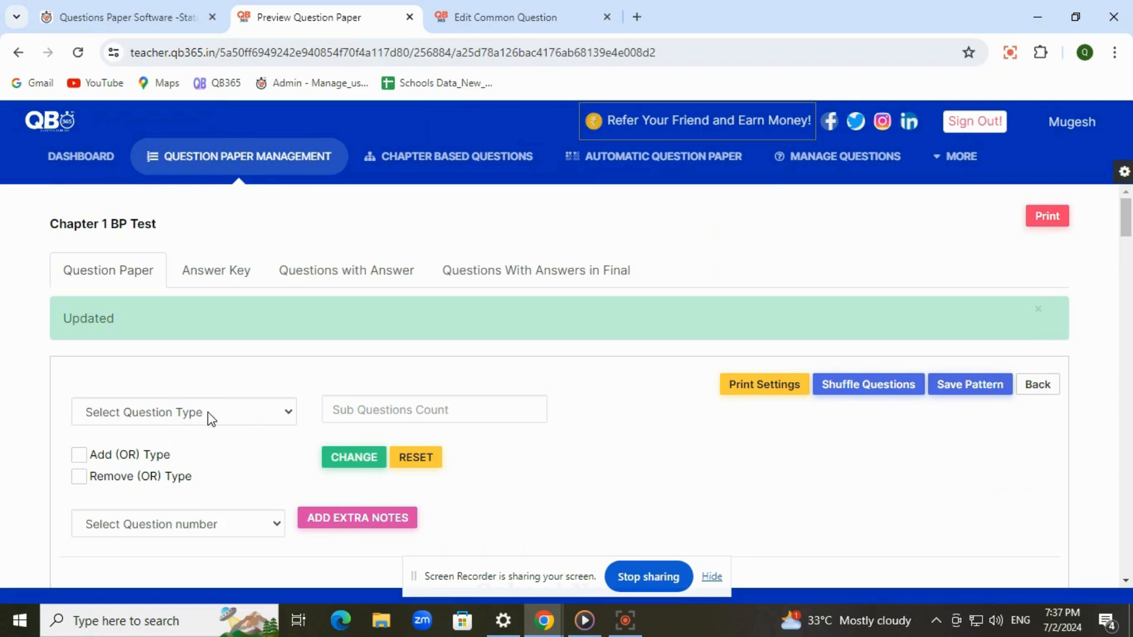
scroll(234, 426, down, 1)
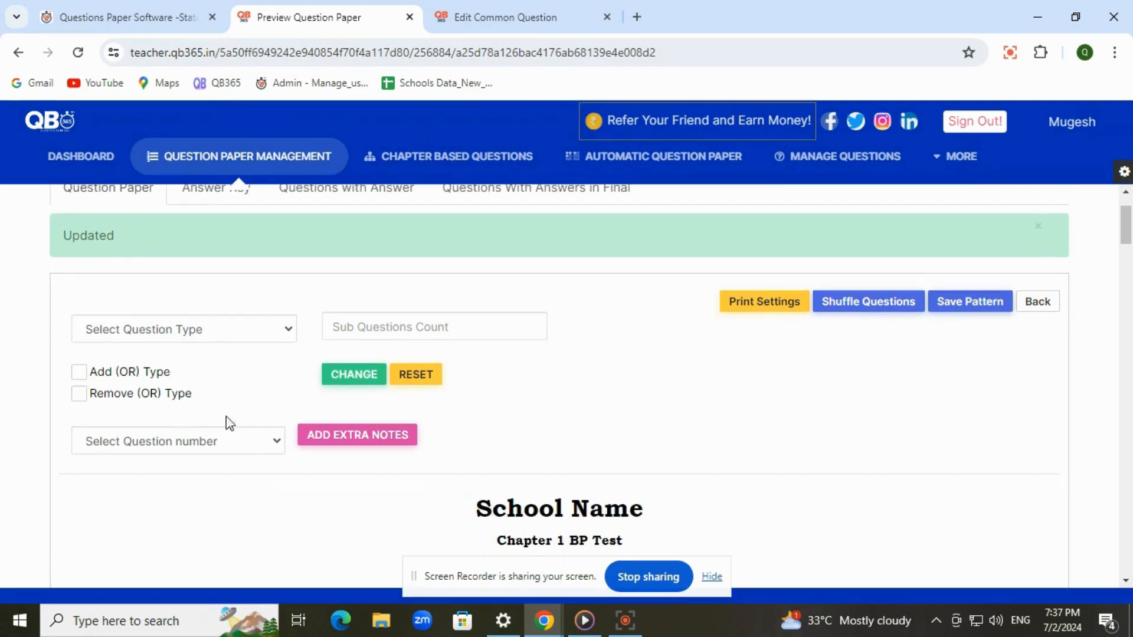
click(277, 337)
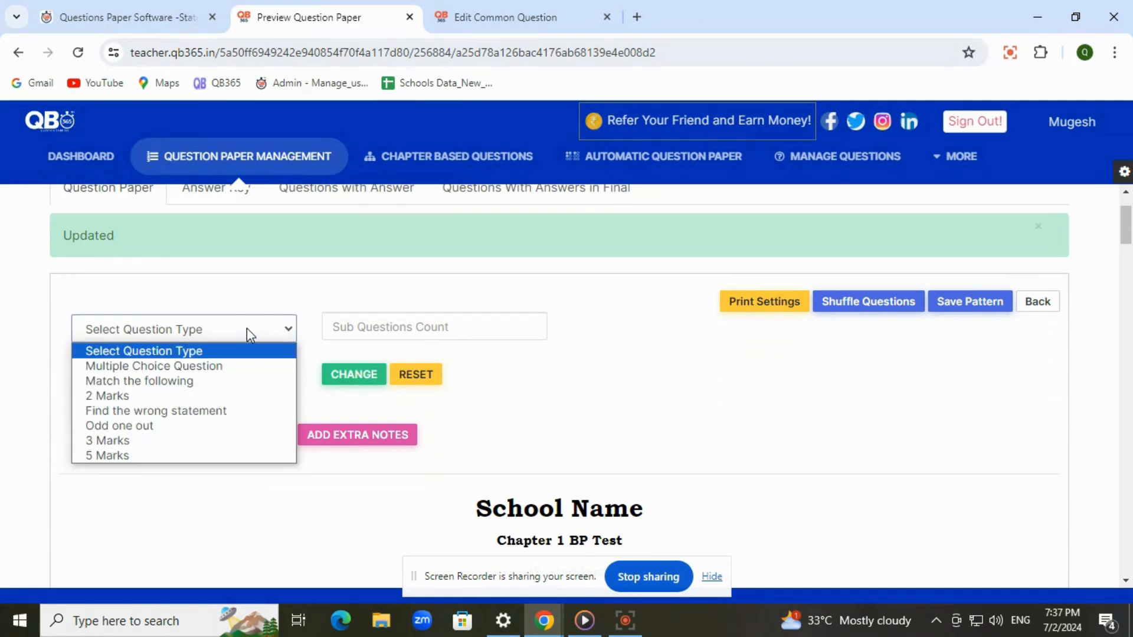
click(246, 328)
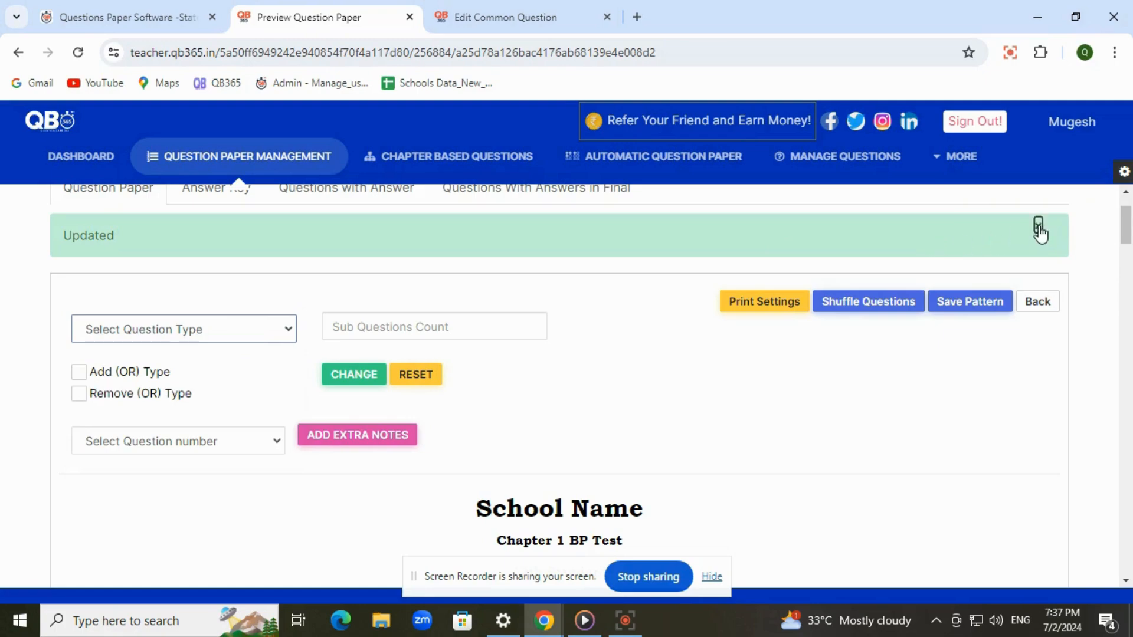
click(1039, 231)
Move Part B questions 11 and 12 to the 5 Marks type as one question with 2 sub-questions.
scroll(252, 307, down, 10)
scroll(236, 465, down, 7)
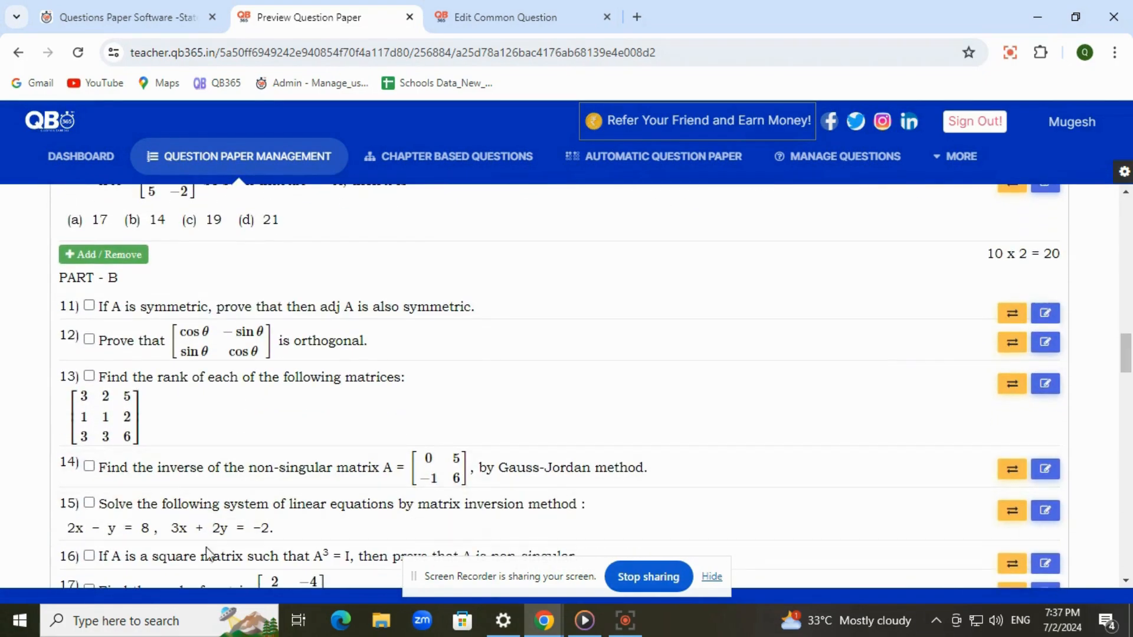
click(89, 306)
click(89, 339)
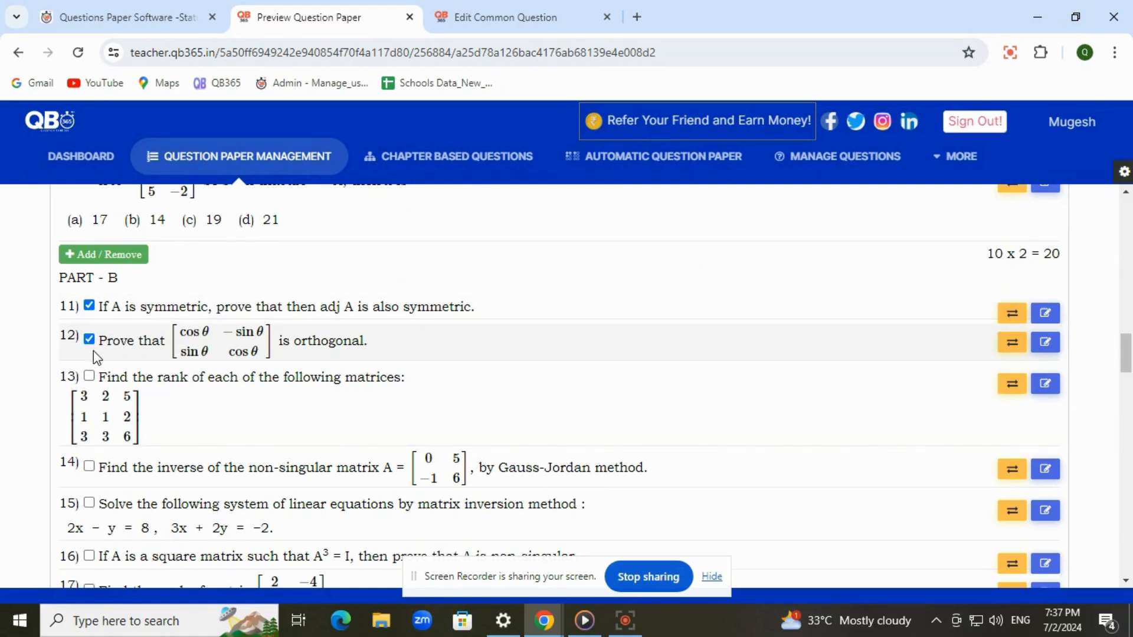
scroll(141, 365, up, 15)
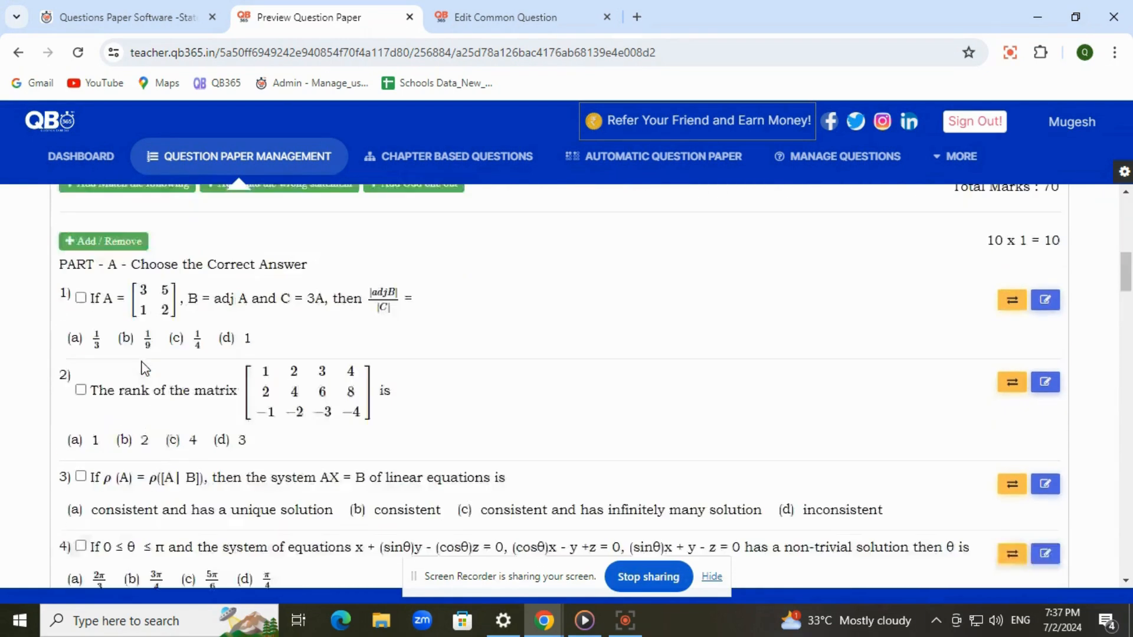
click(142, 372)
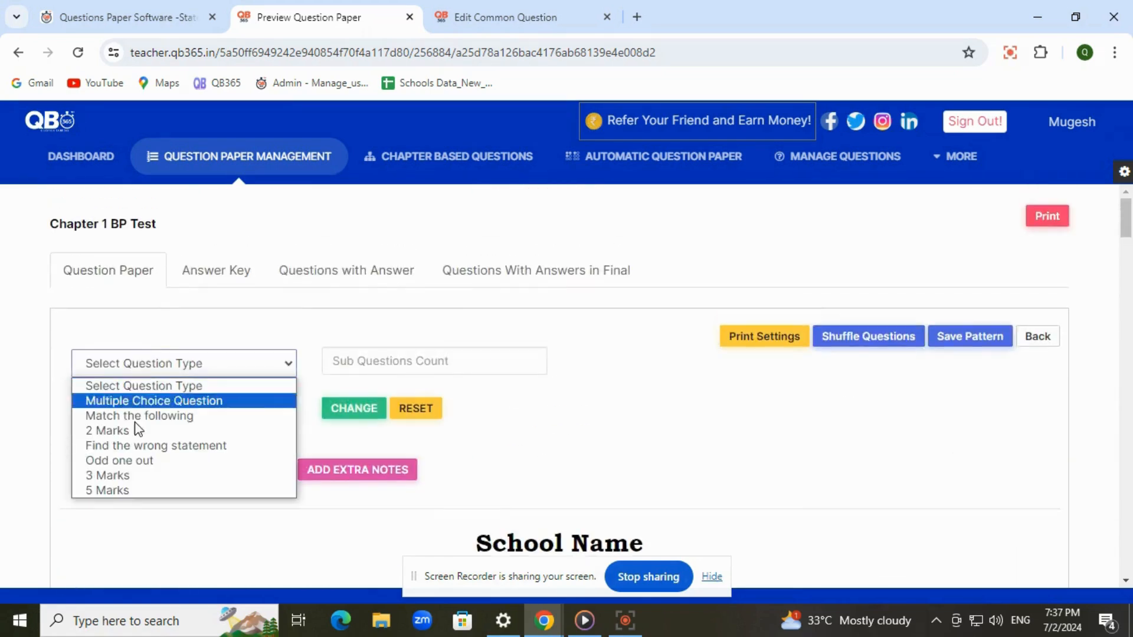
click(124, 492)
click(353, 364)
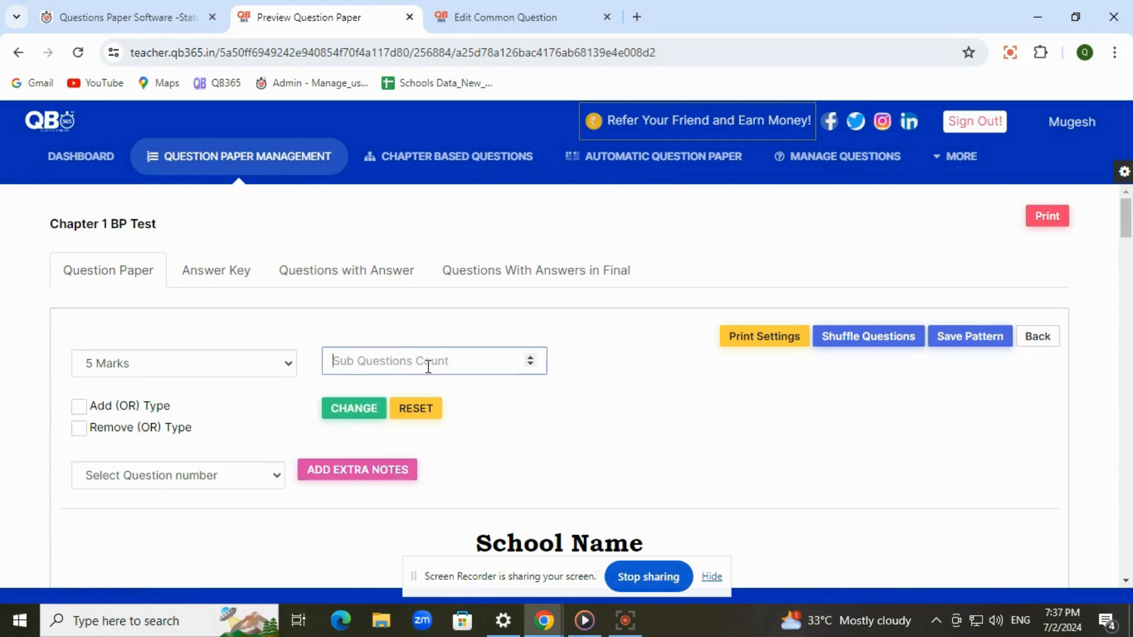
text(2)
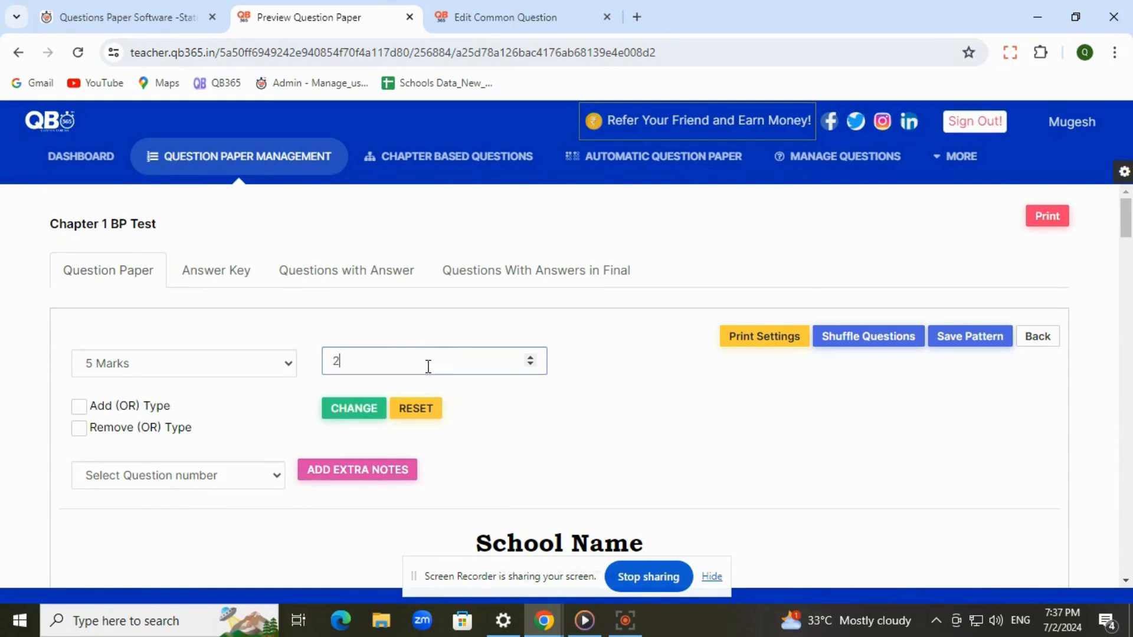
click(348, 418)
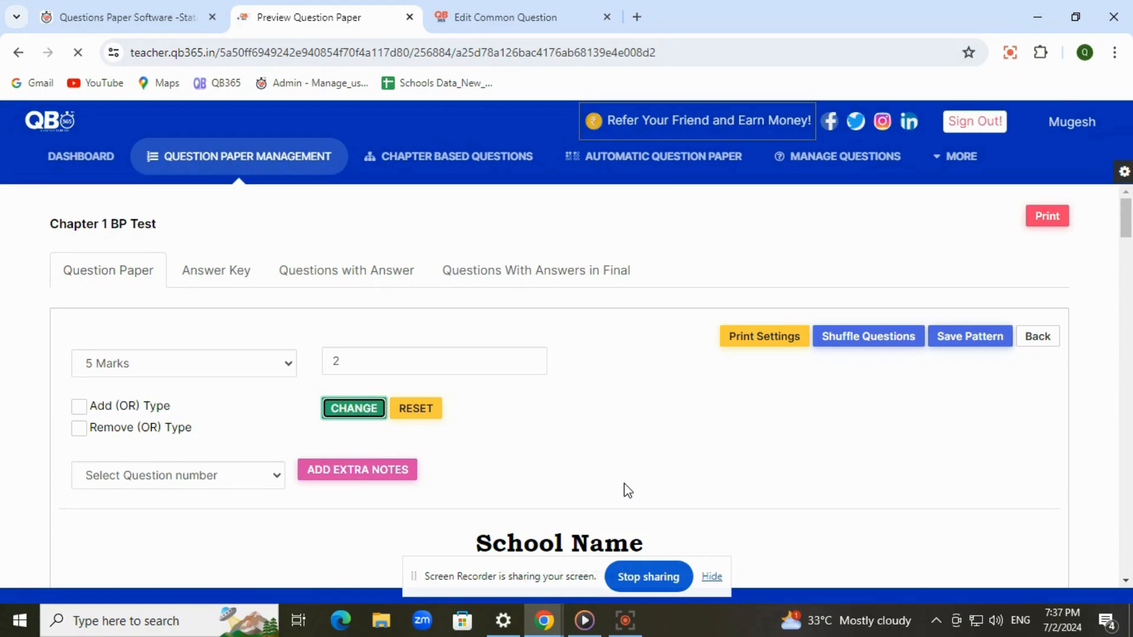
Review the two moved questions grouped as sub-questions a and b at the end of Part D.
scroll(627, 492, down, 15)
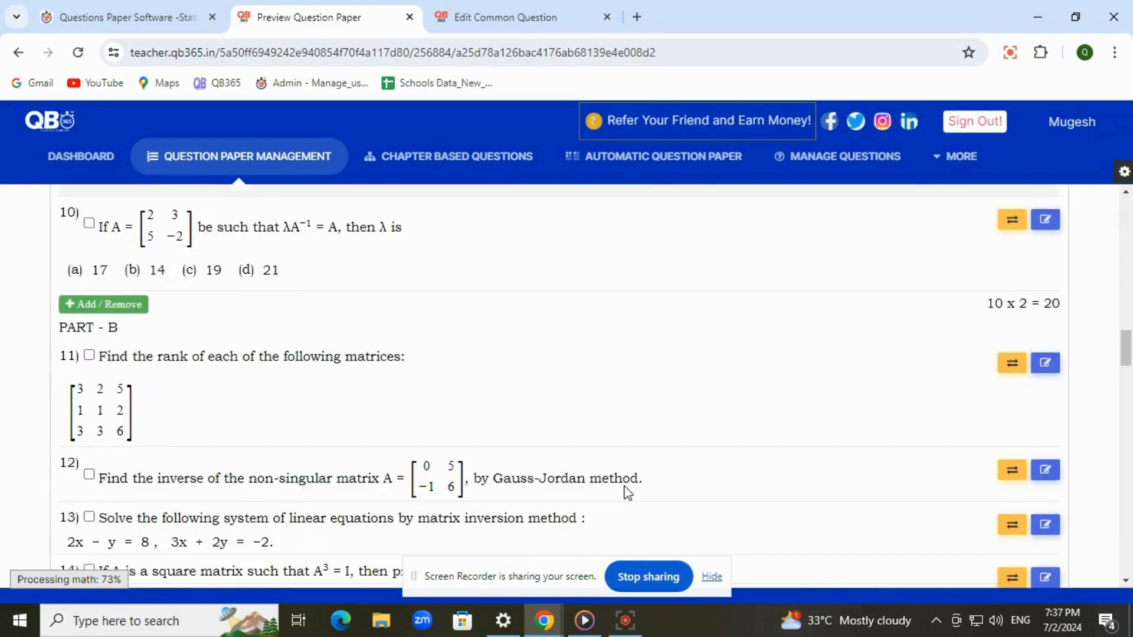
scroll(628, 492, down, 20)
scroll(625, 496, up, 4)
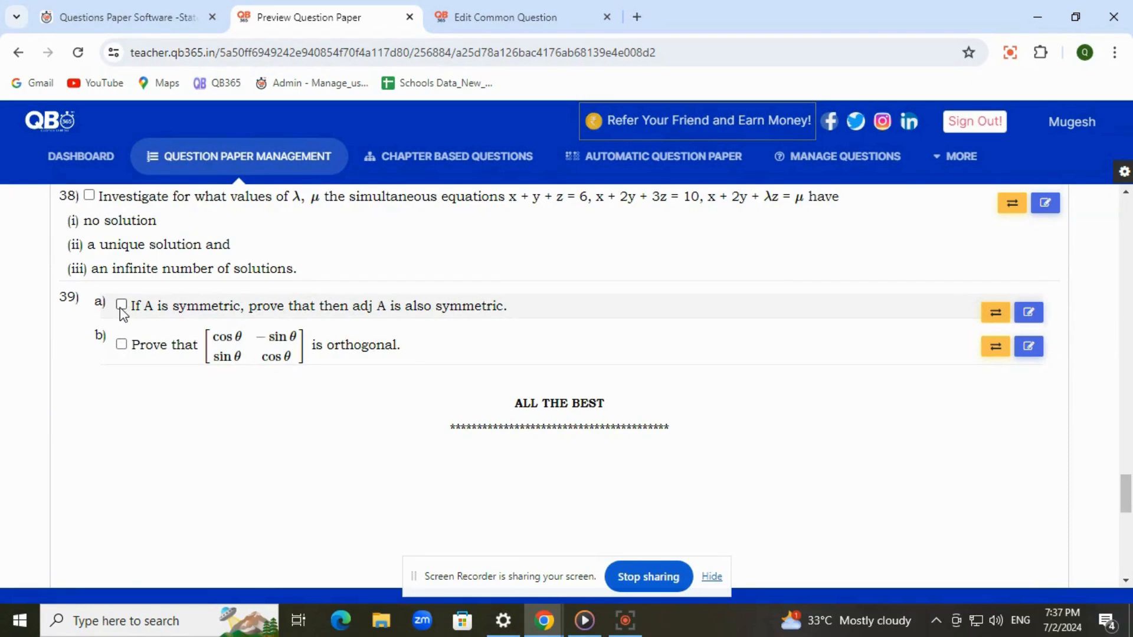
scroll(113, 387, up, 1)
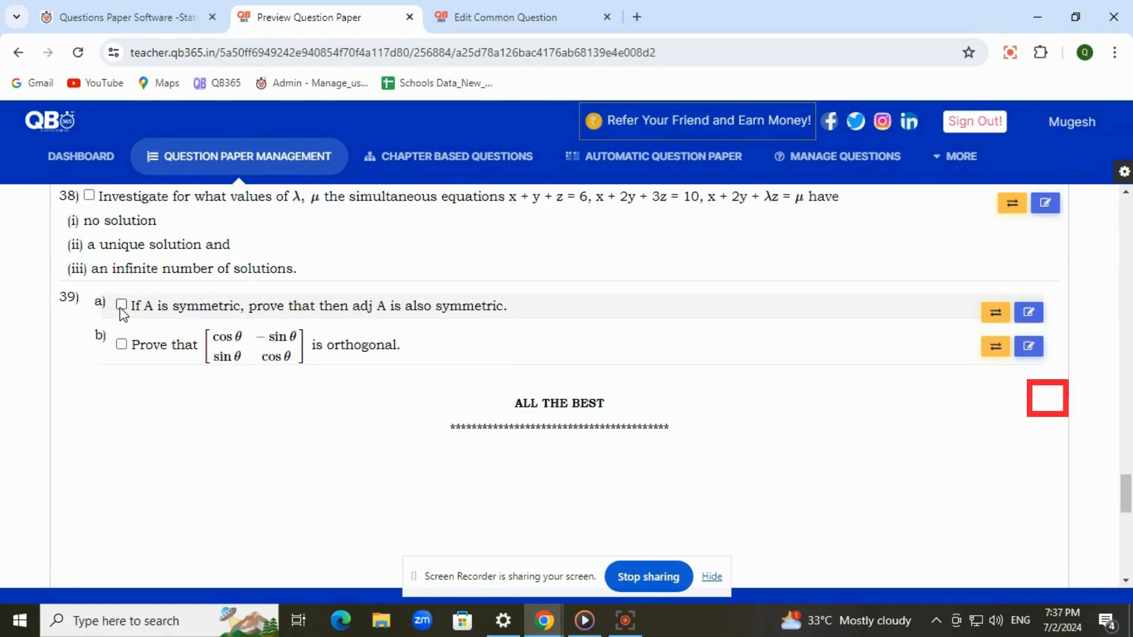
scroll(114, 387, up, 1)
scroll(117, 390, up, 1)
scroll(117, 390, up, 1)
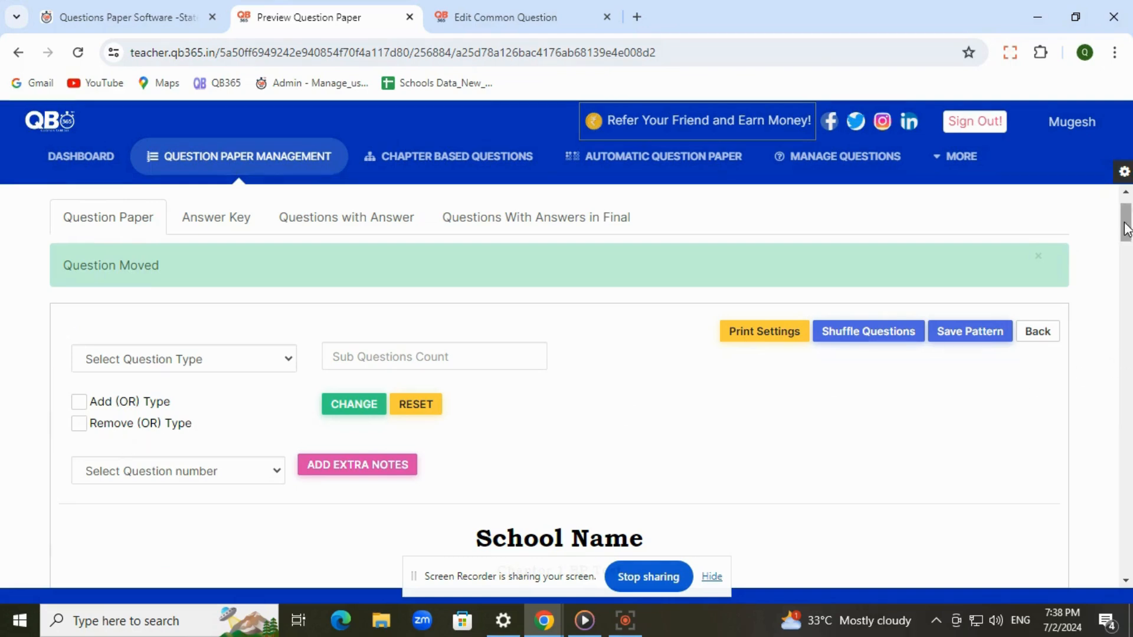
Combine Part D questions 31 and 32, on consistency of linear equations and Gaussian elimination, into an (OR) type question.
drag(1127, 230, 1128, 448)
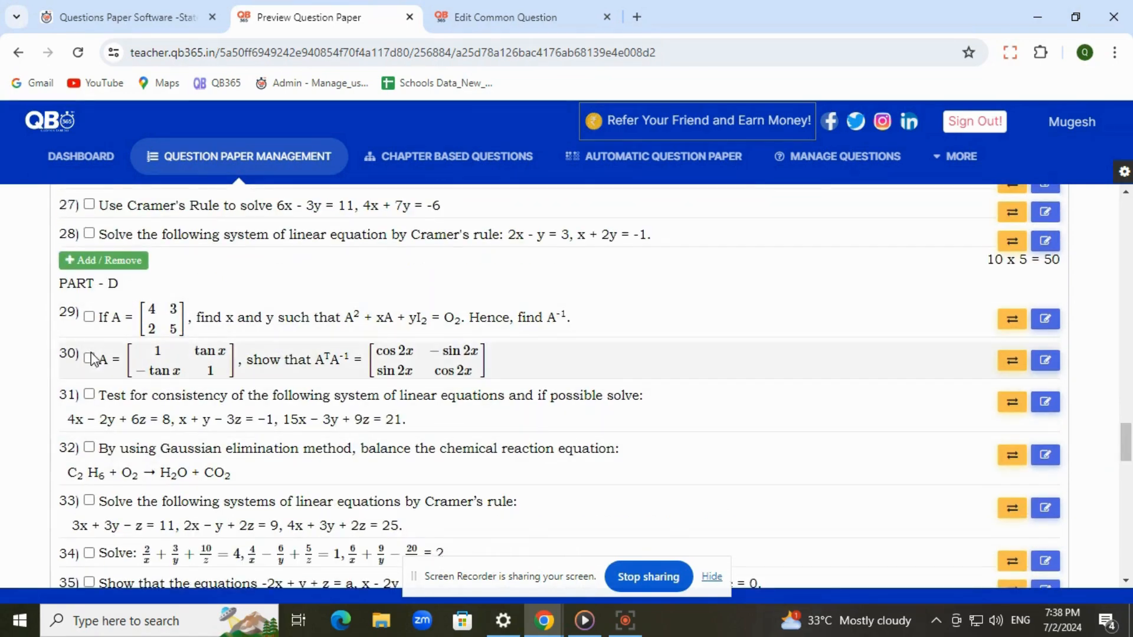
click(89, 394)
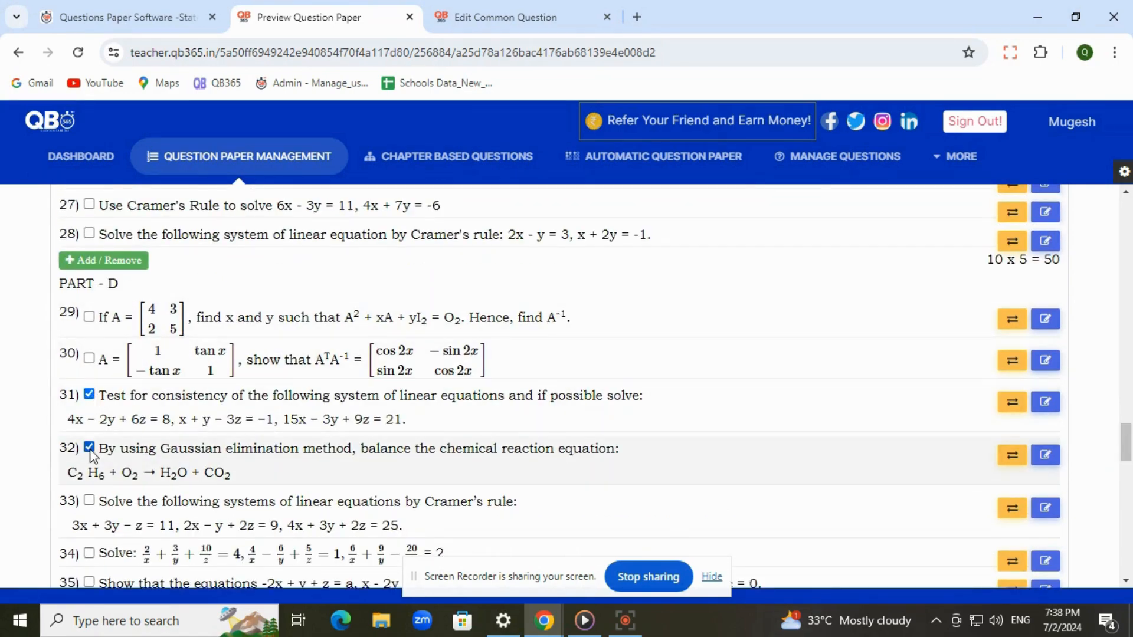
drag(1126, 455, 1126, 225)
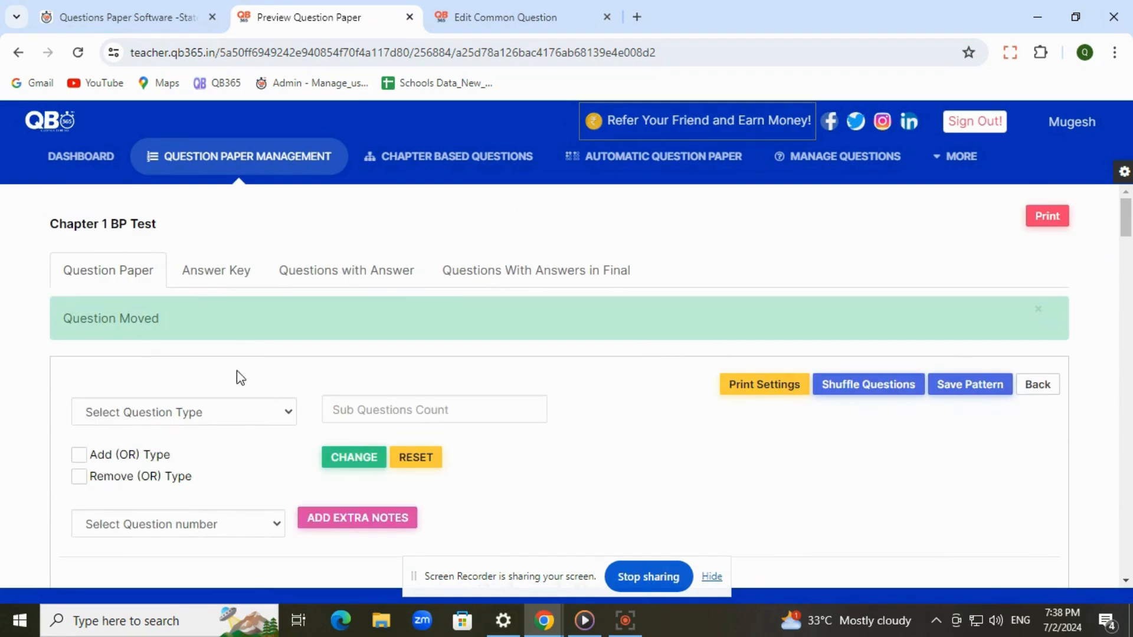
click(78, 454)
click(354, 466)
Remove the (OR) type from question 38's parts a and b at the end of Part D.
drag(1126, 227, 1130, 575)
scroll(568, 491, up, 9)
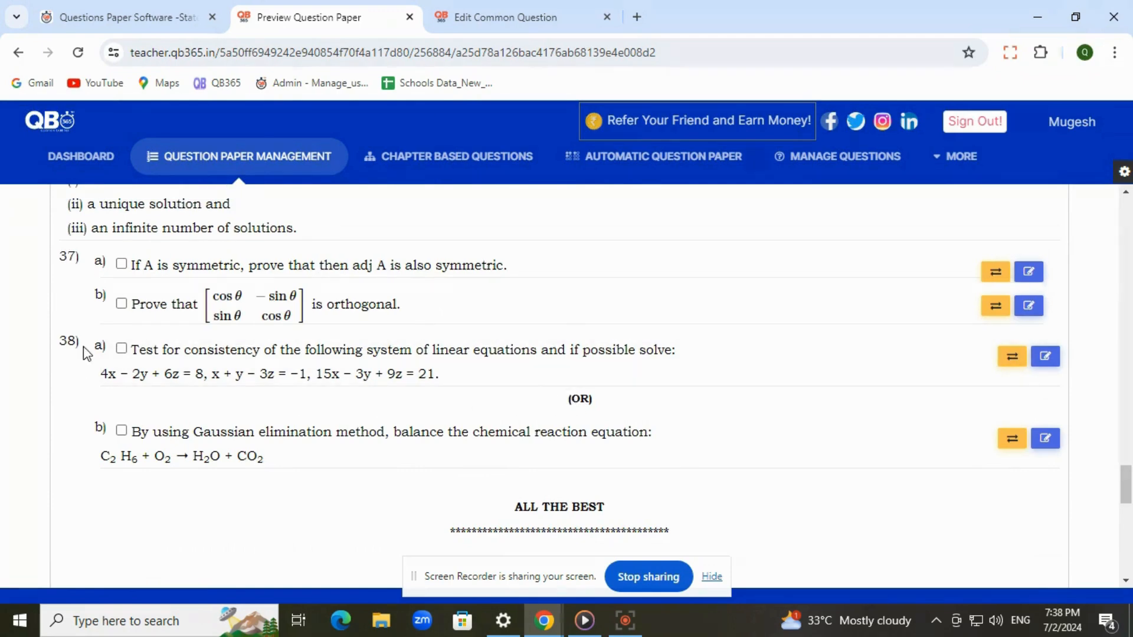
click(121, 348)
click(122, 432)
click(75, 479)
click(354, 458)
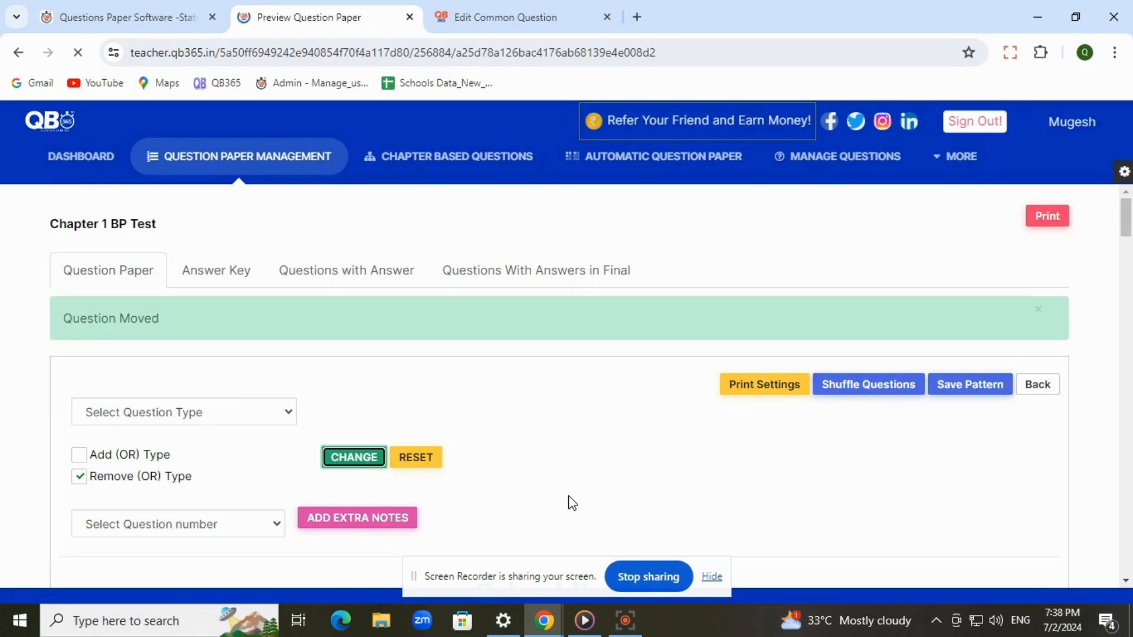
Add the extra note "Compulsory" above Part A question 3 and check it in the paper.
scroll(572, 504, down, 4)
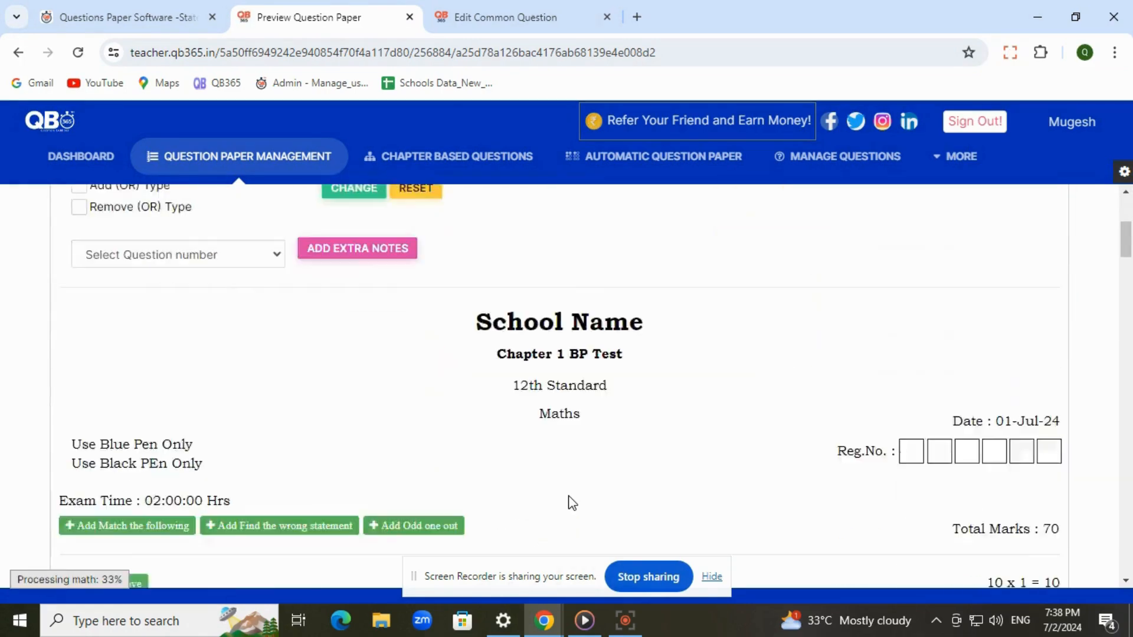
scroll(100, 317, up, 1)
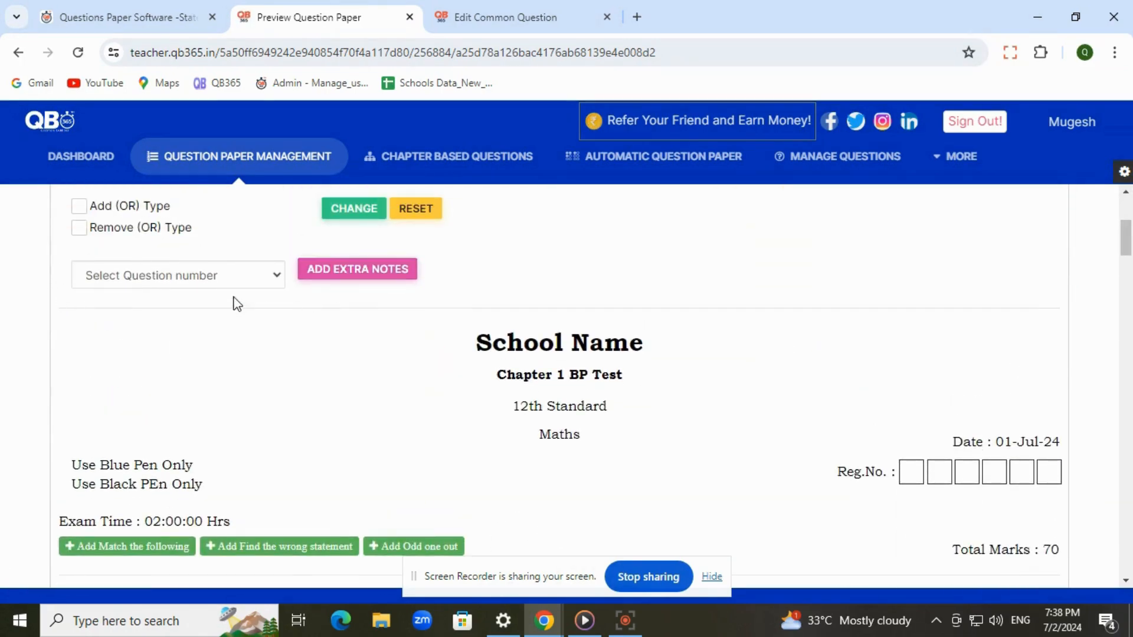
click(189, 275)
click(116, 342)
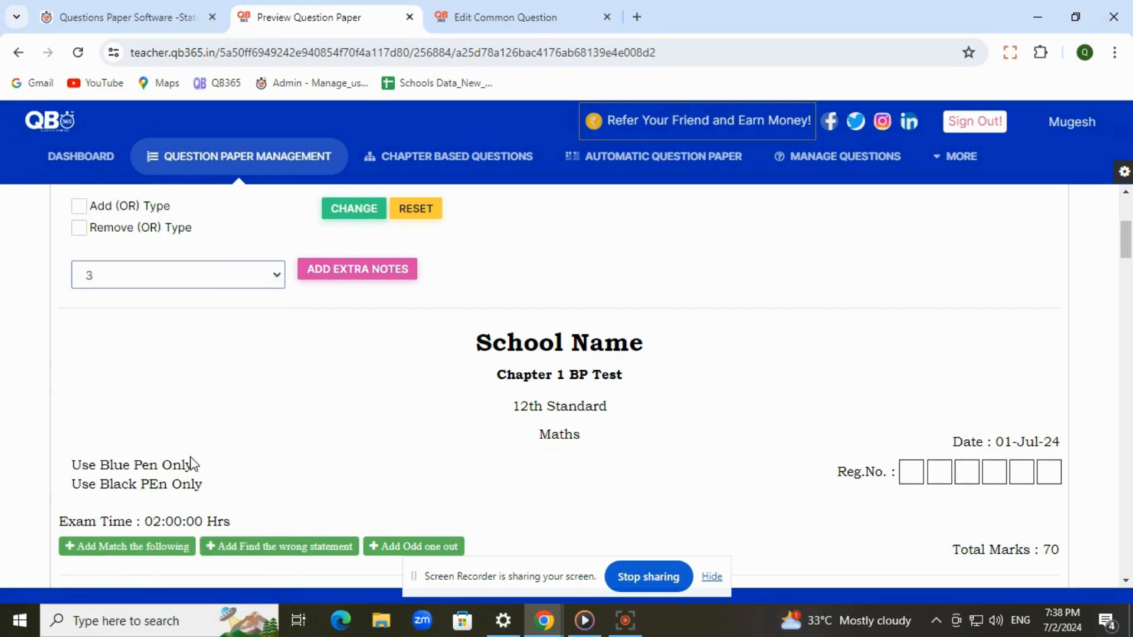
scroll(189, 463, down, 8)
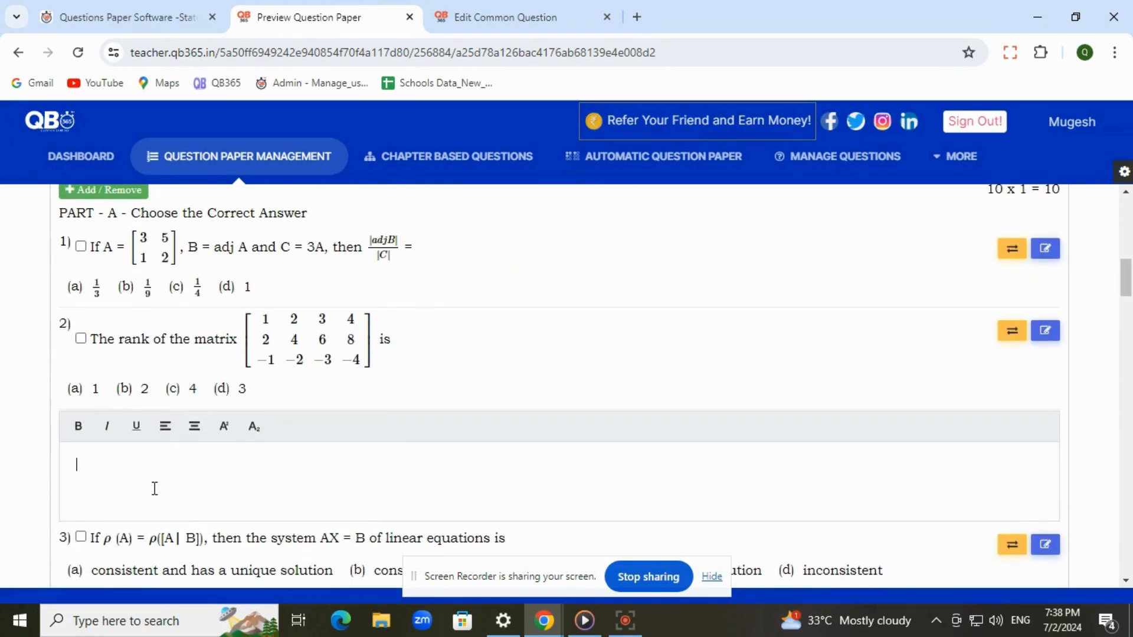
text(mpulsory)
drag(76, 470, 182, 478)
scroll(184, 479, up, 5)
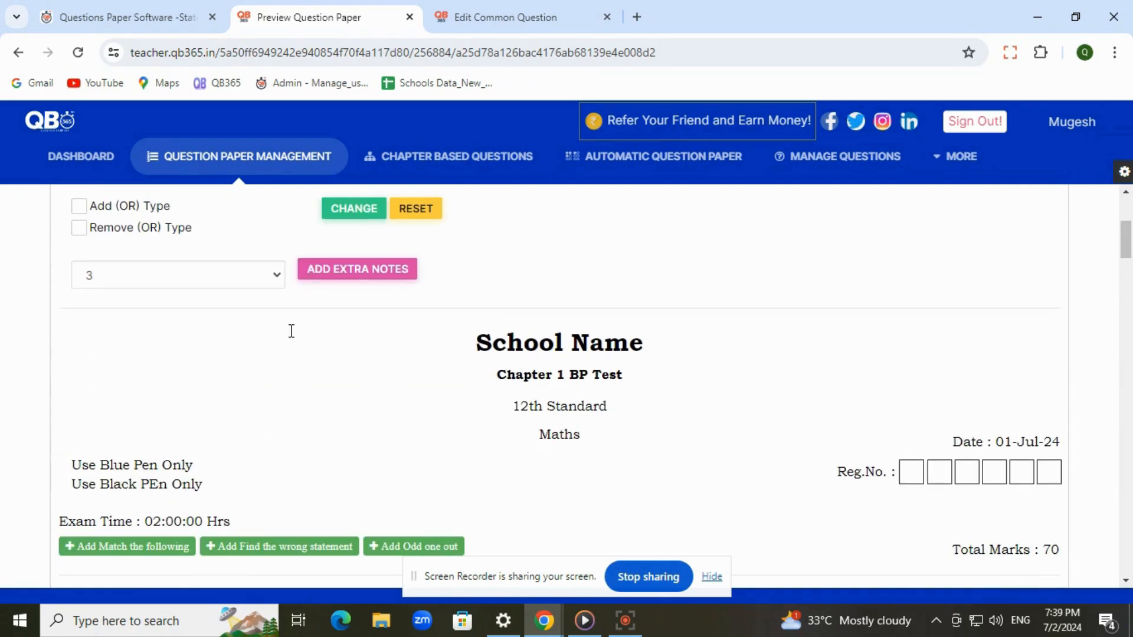
click(383, 278)
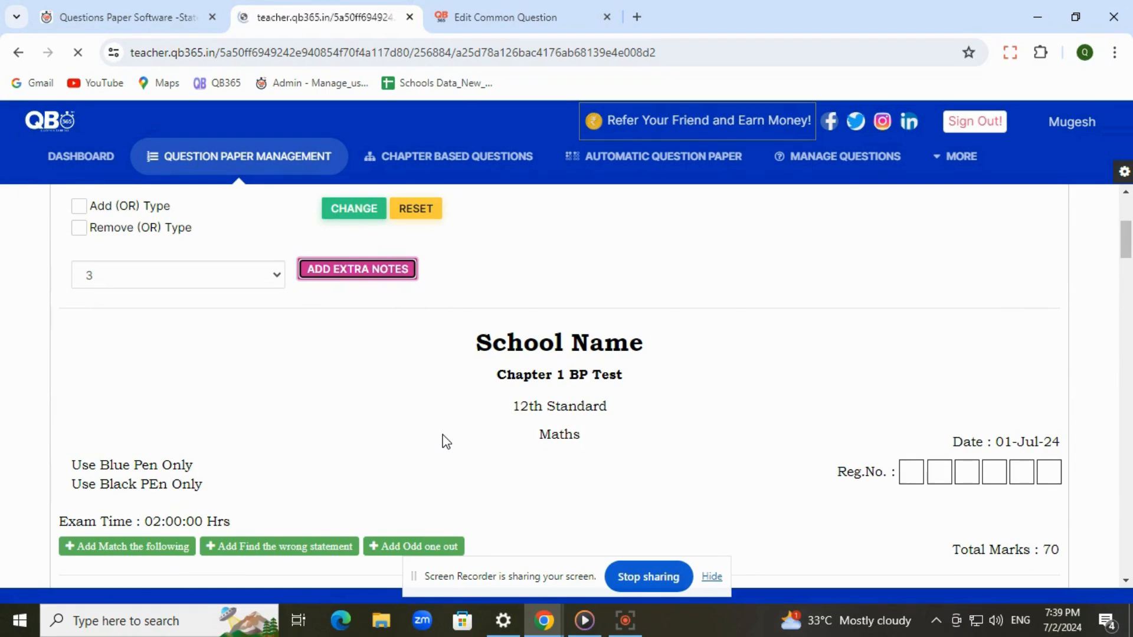
scroll(443, 443, down, 8)
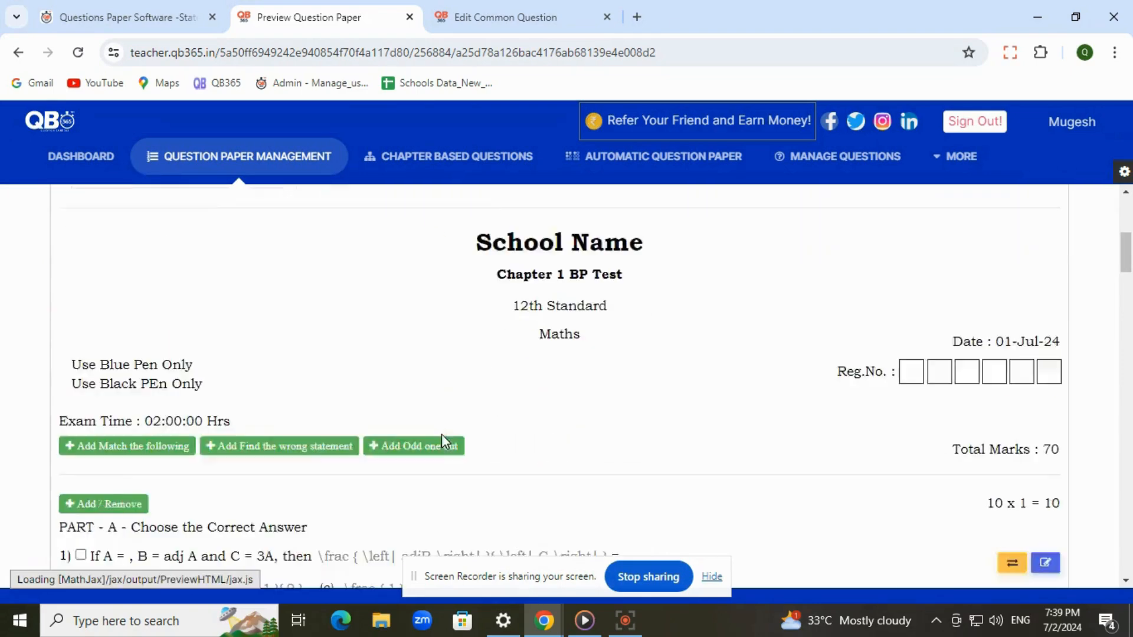
scroll(135, 525, down, 4)
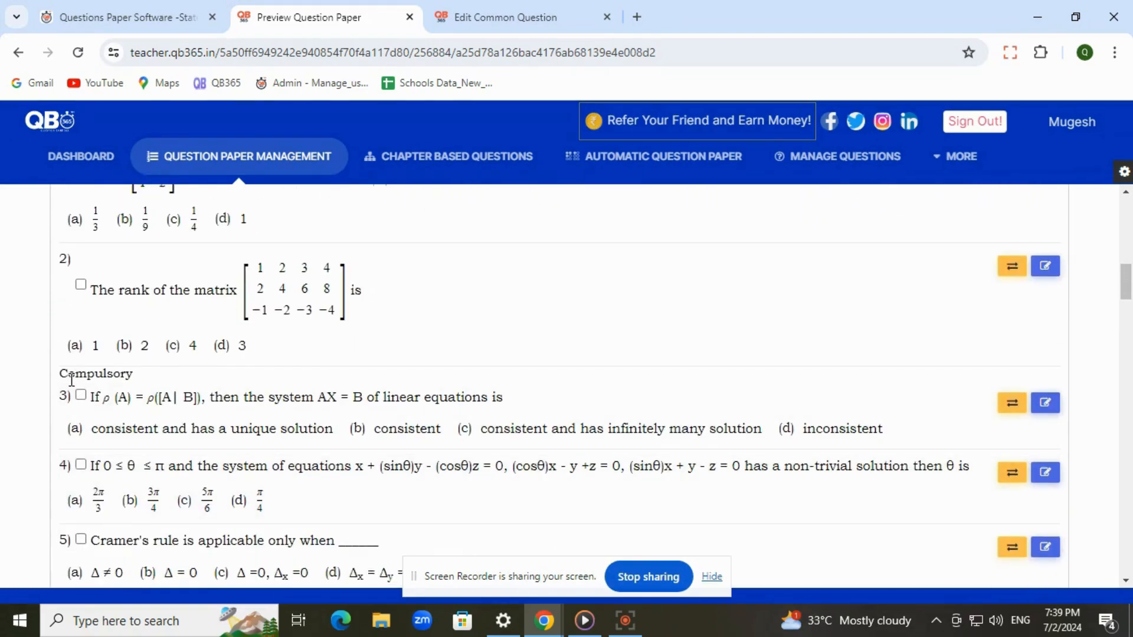
Set the question paper's font size to 24 in the print settings and check the paper's header.
scroll(413, 389, up, 12)
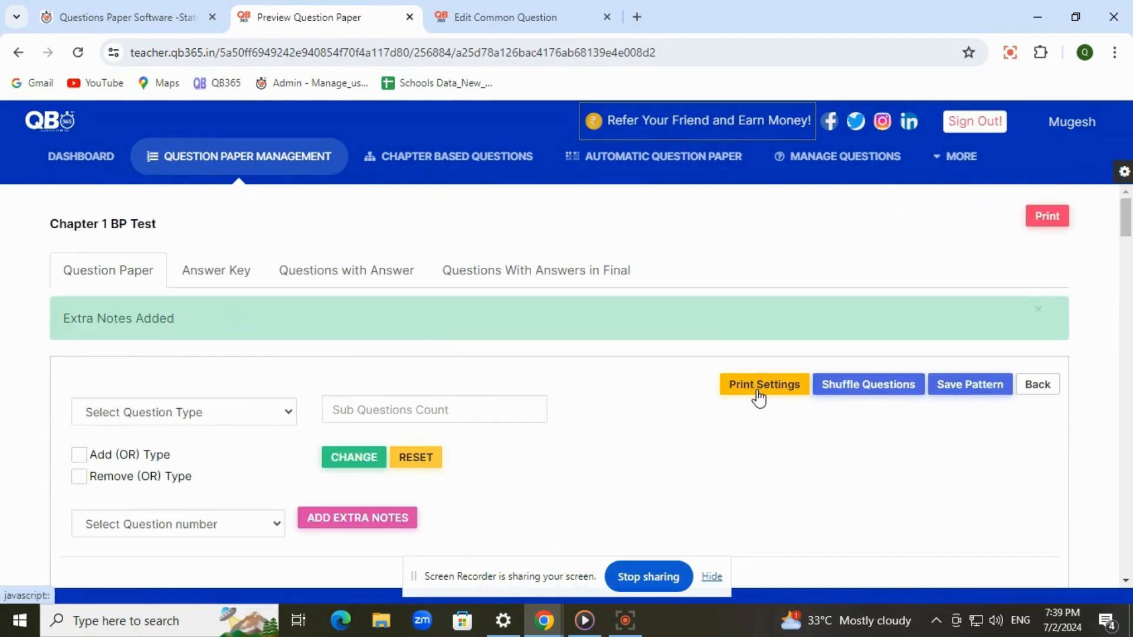
click(758, 393)
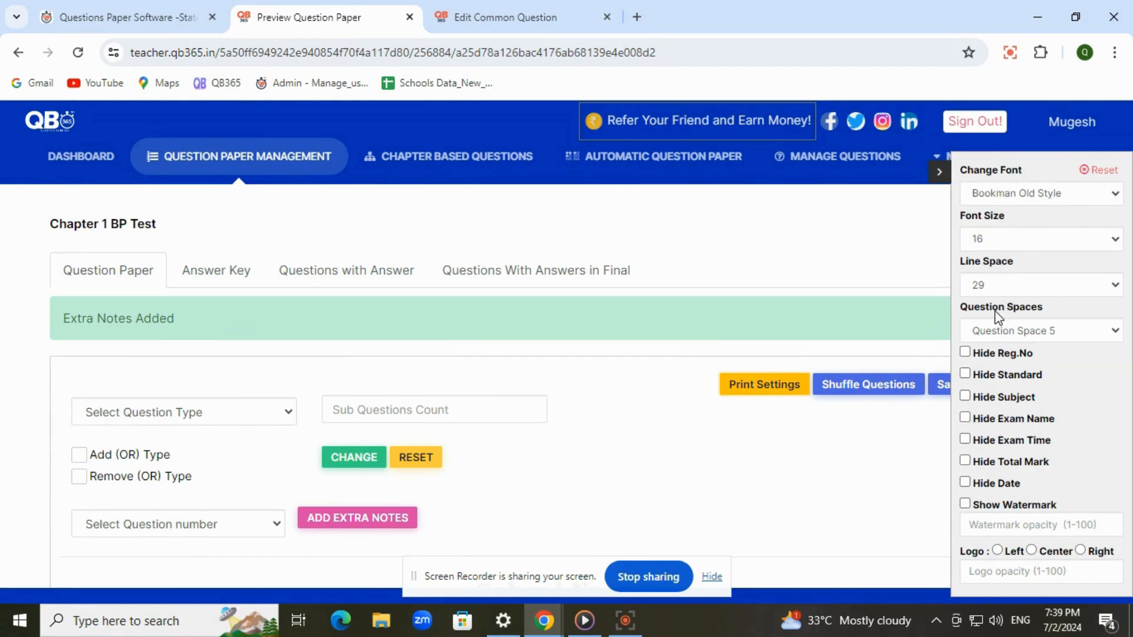
click(1006, 246)
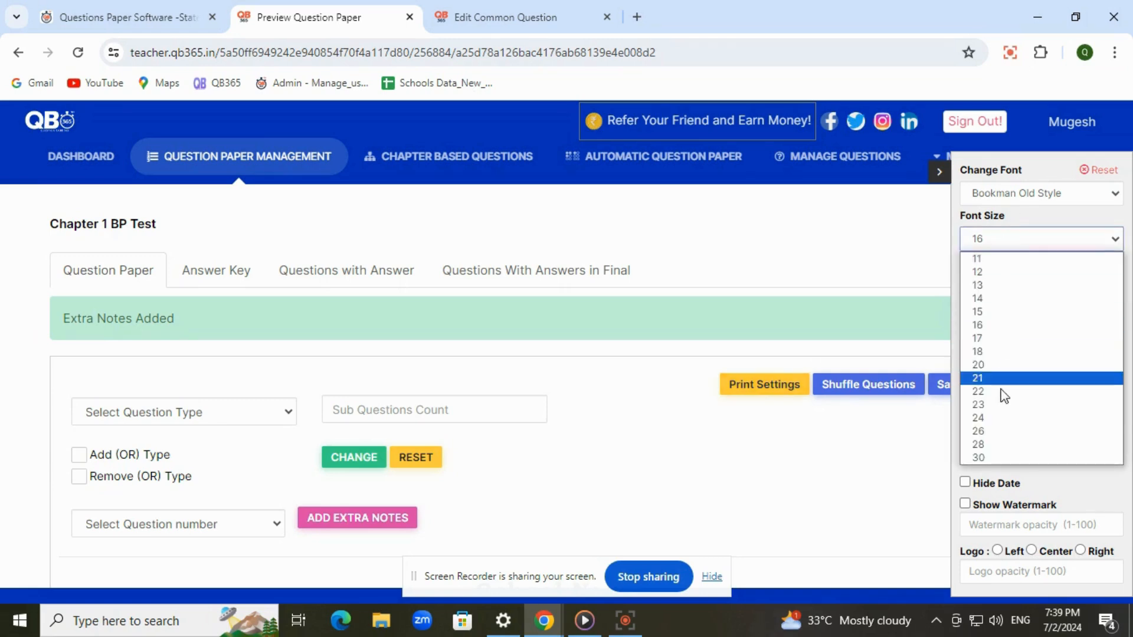
click(1001, 417)
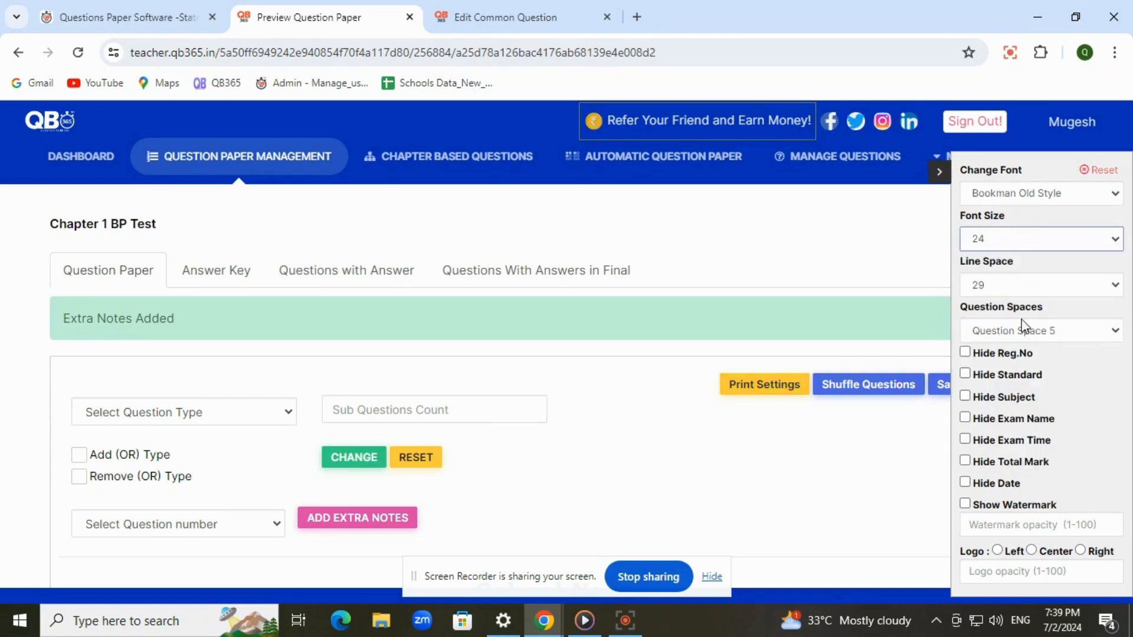
scroll(775, 459, down, 4)
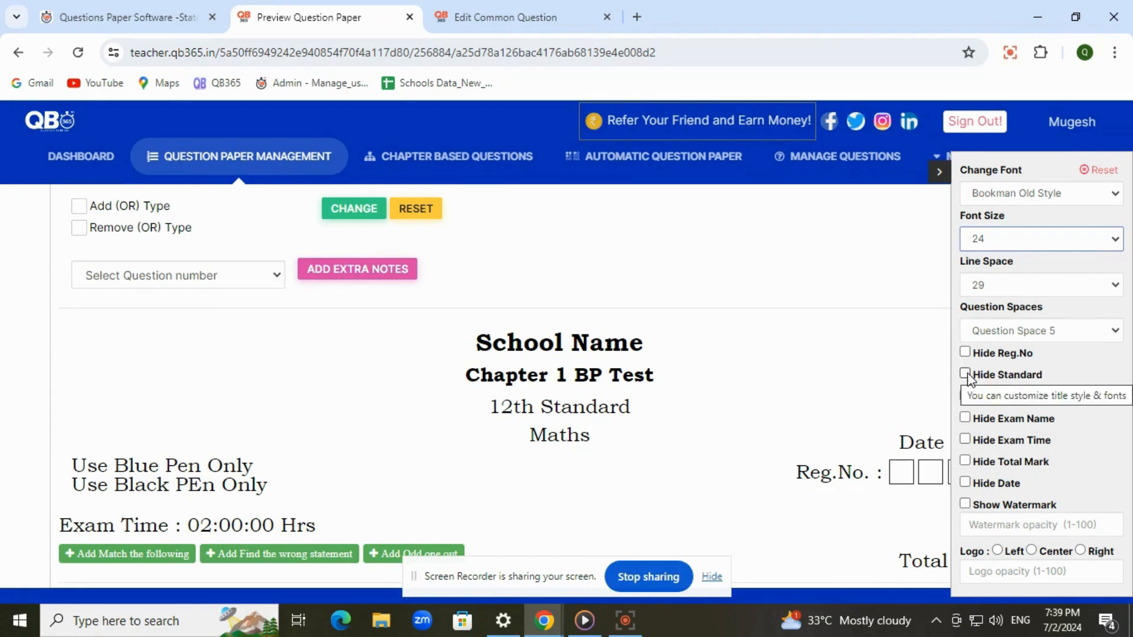
Hide the Reg.No and the Standard in the question paper's header through the print settings.
click(965, 353)
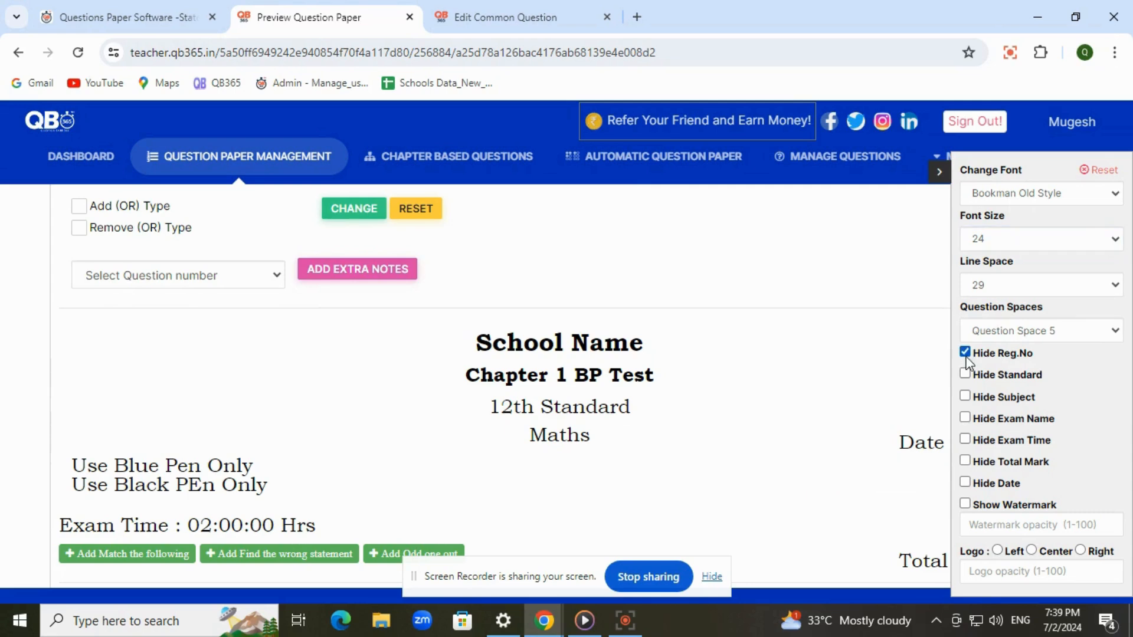
click(965, 374)
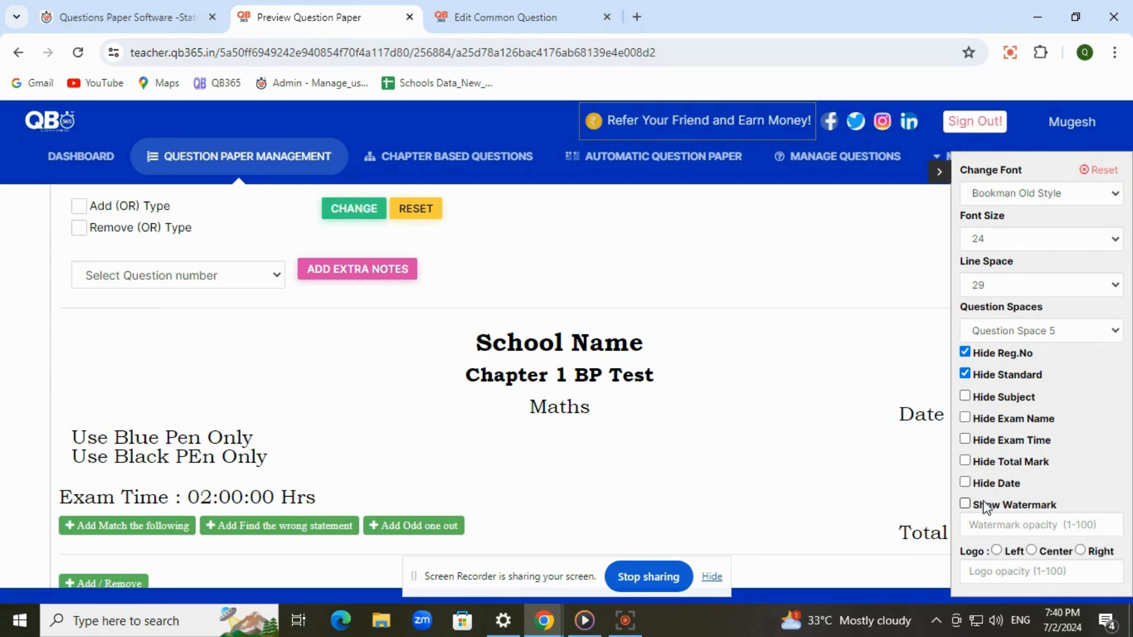
drag(974, 505, 1073, 511)
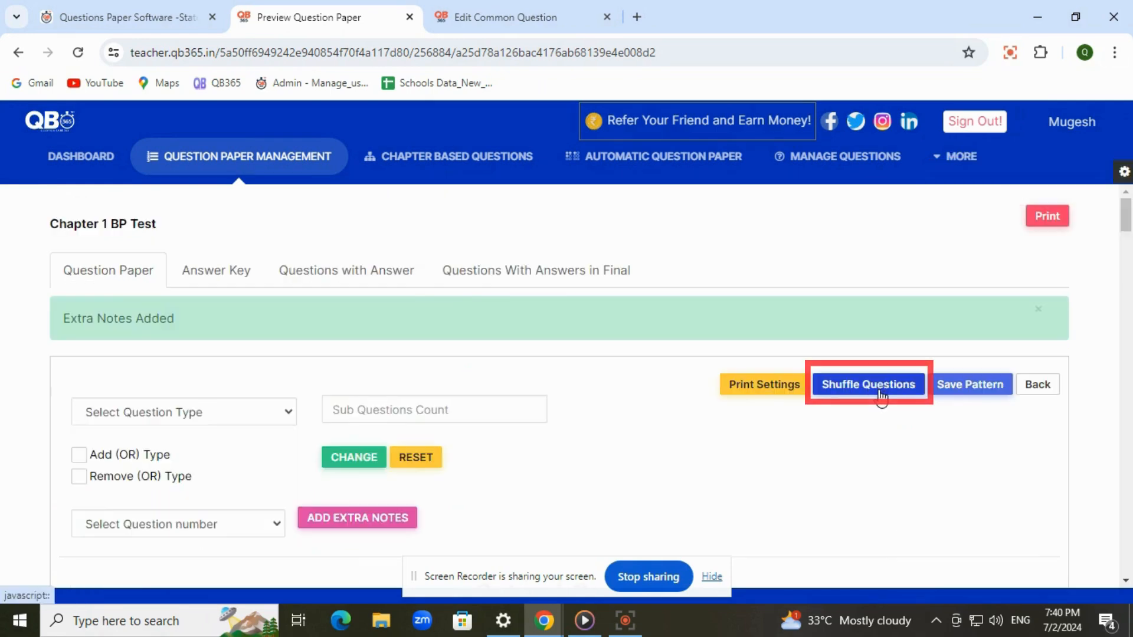
Dismiss the extra notes message, shuffle the paper's questions and check the new order in Part A.
click(1038, 309)
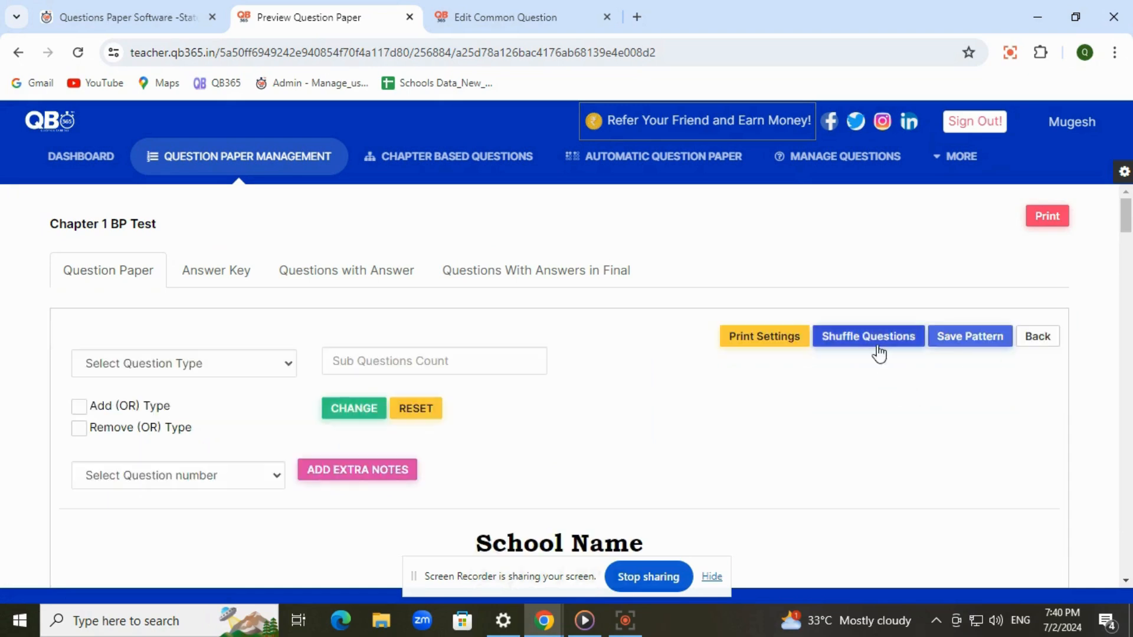
scroll(693, 445, down, 8)
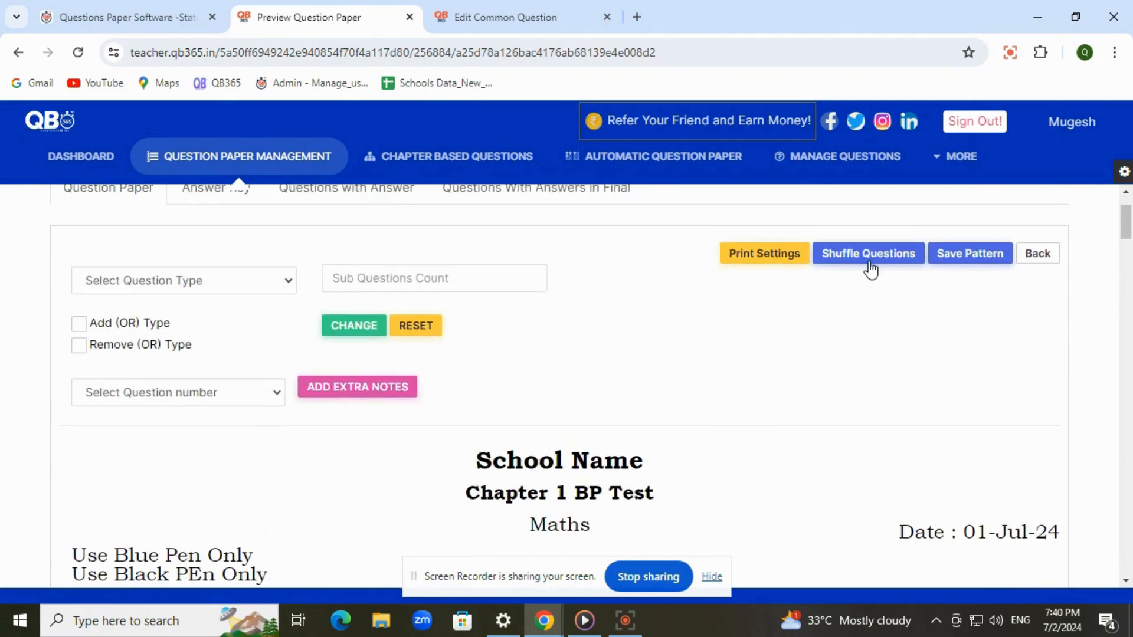
click(873, 264)
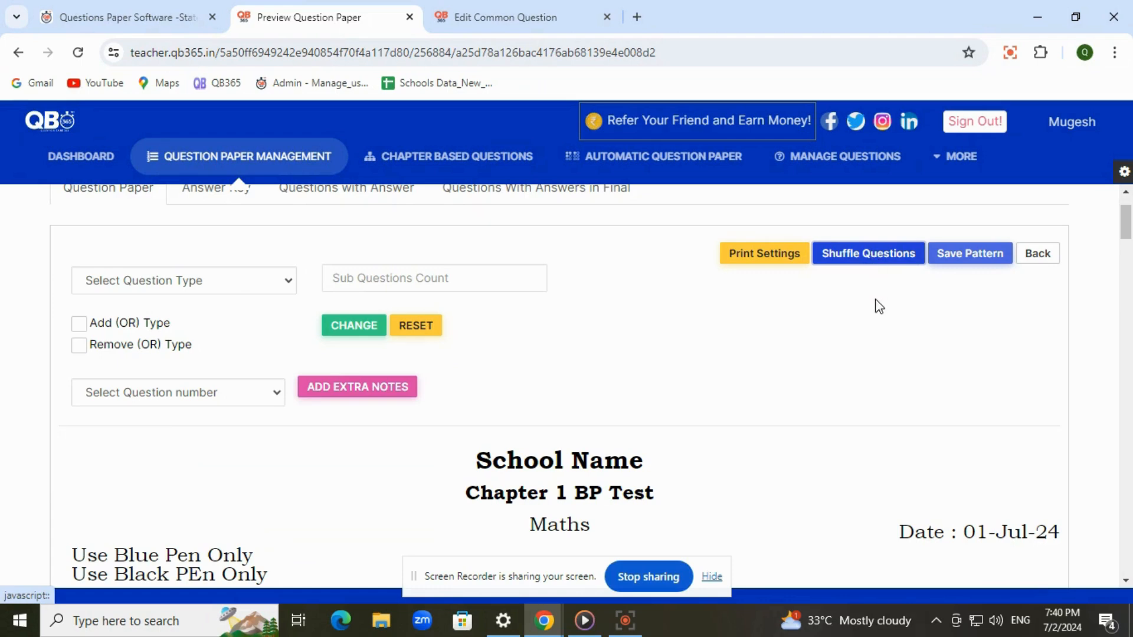
scroll(870, 398, down, 5)
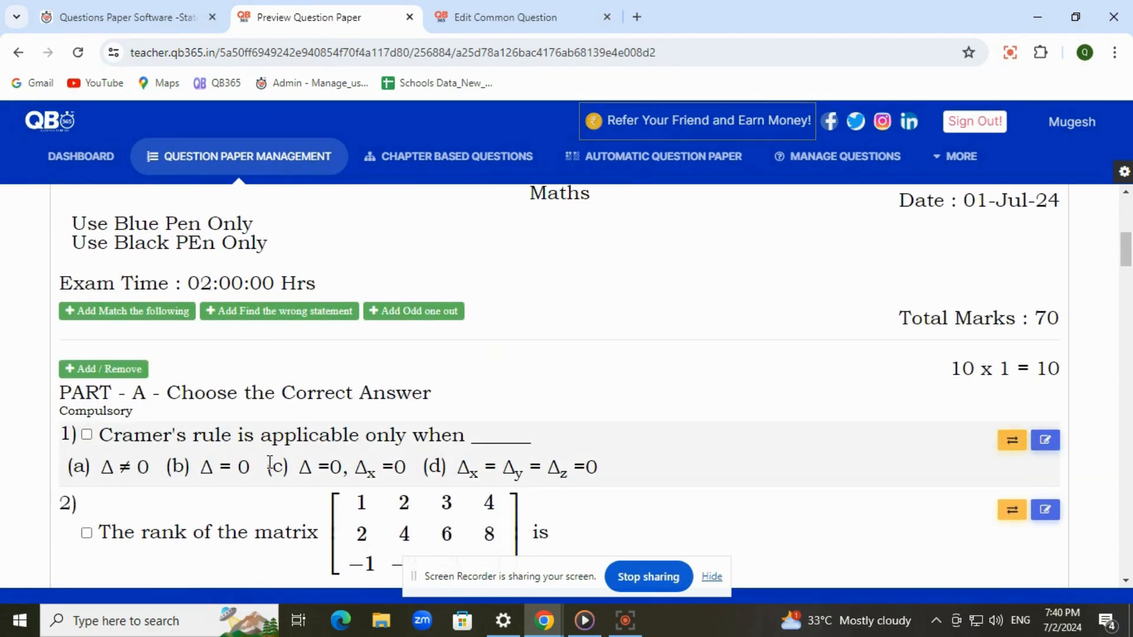
scroll(554, 503, up, 5)
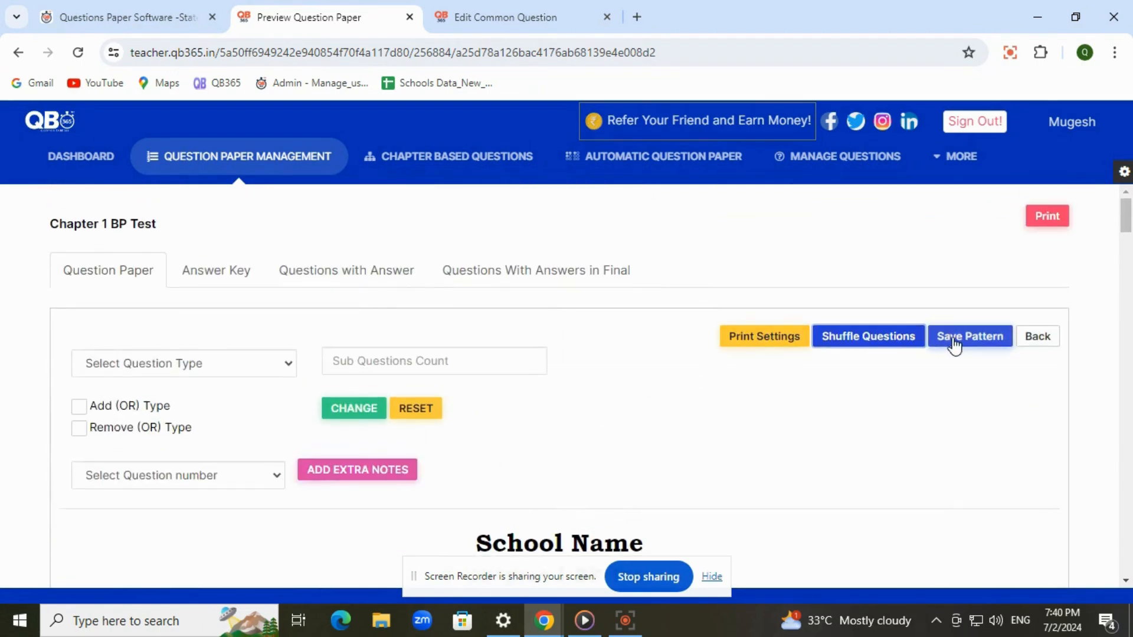
Save the paper's pattern under the pattern name "A" and dismiss the resulting message.
click(958, 336)
click(585, 207)
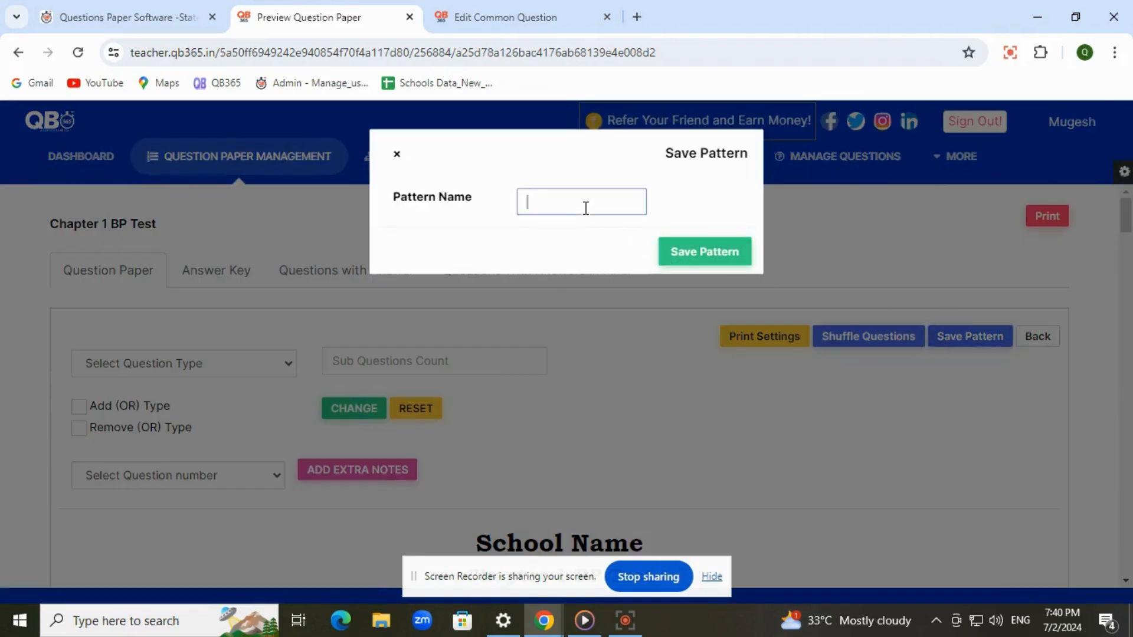
text(A)
click(708, 252)
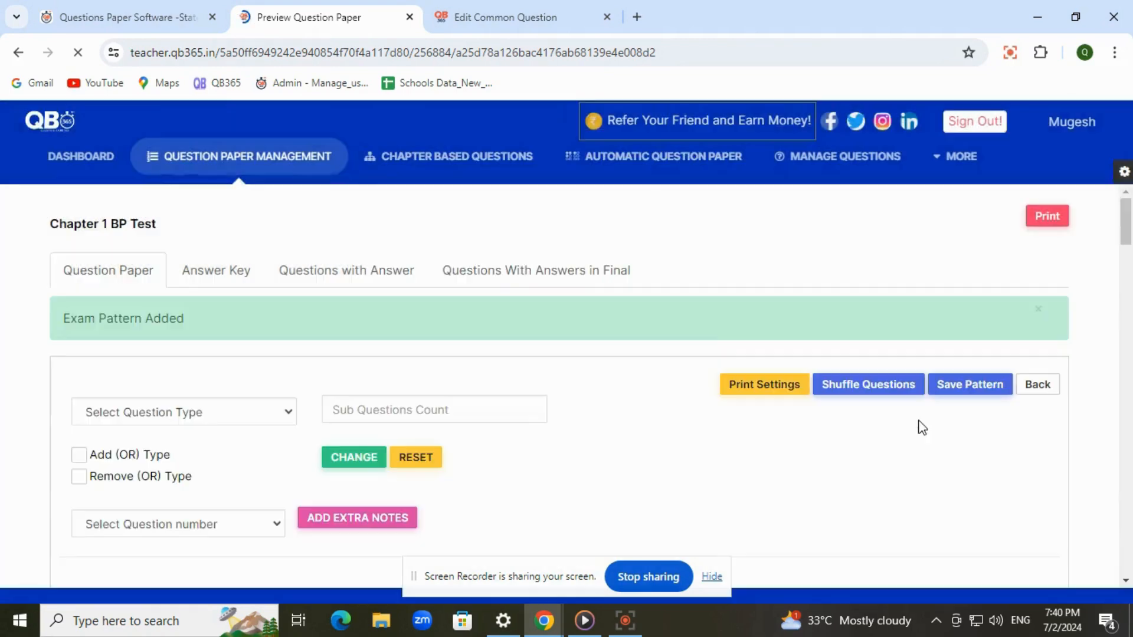
click(1038, 309)
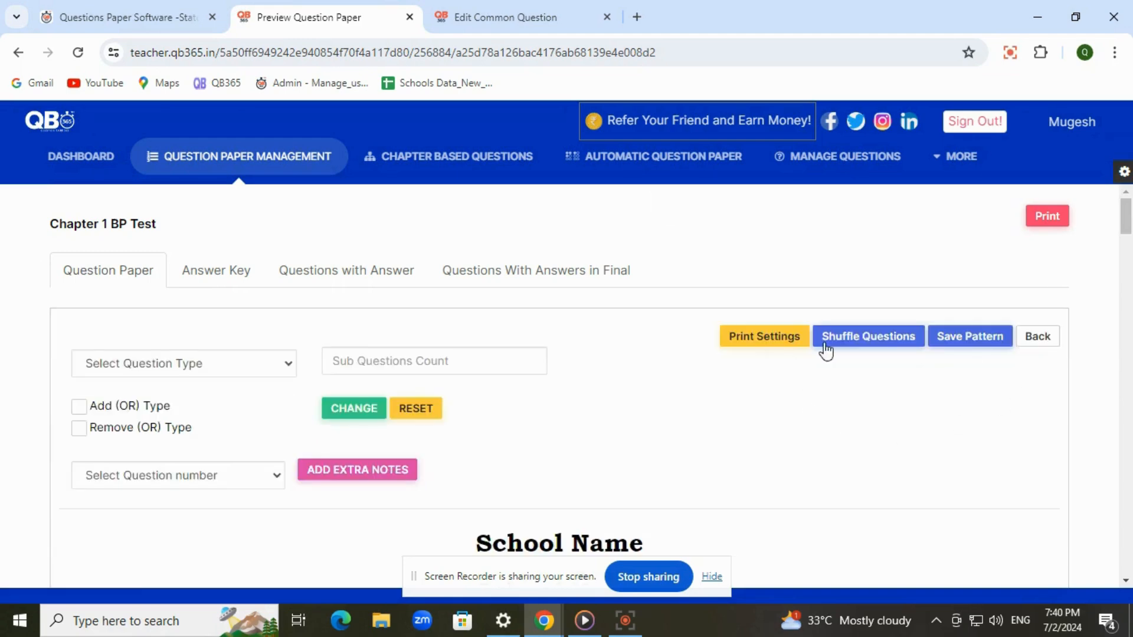
Look over the question paper, open its print preview and check the pages.
scroll(829, 385, down, 10)
scroll(829, 385, up, 10)
scroll(508, 433, down, 8)
scroll(523, 434, up, 8)
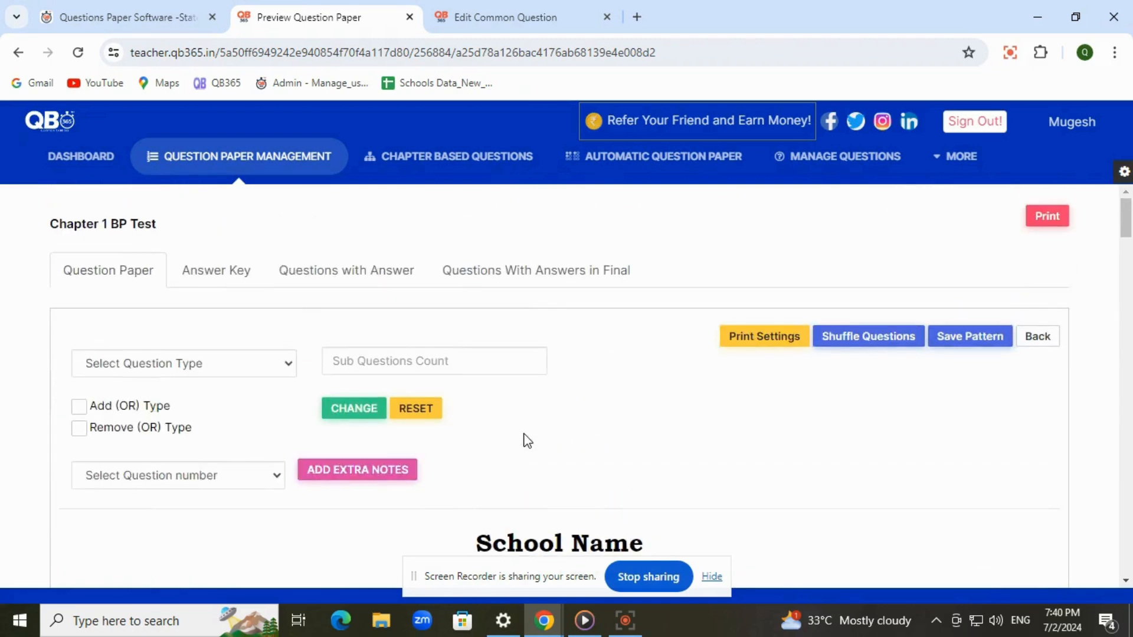
click(1048, 218)
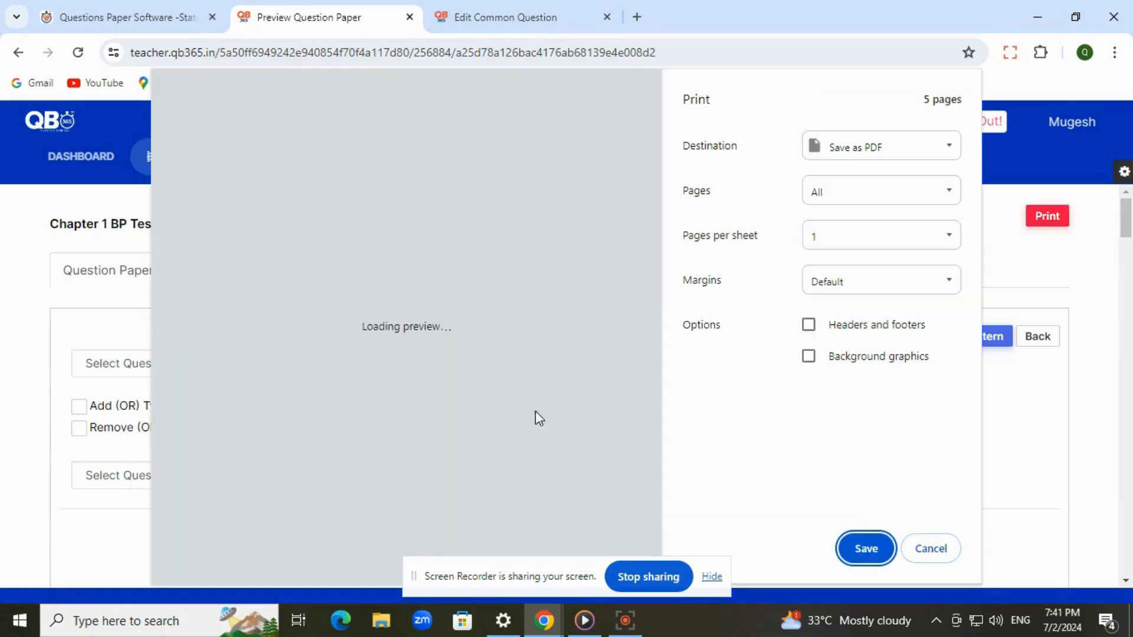
scroll(368, 330, down, 15)
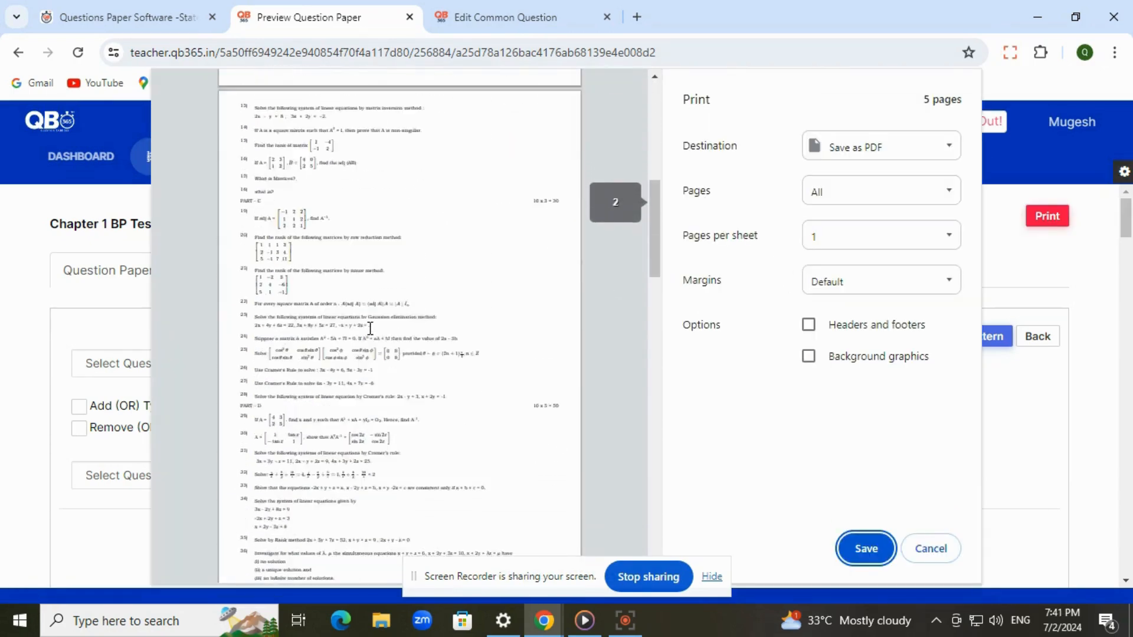
scroll(369, 329, up, 15)
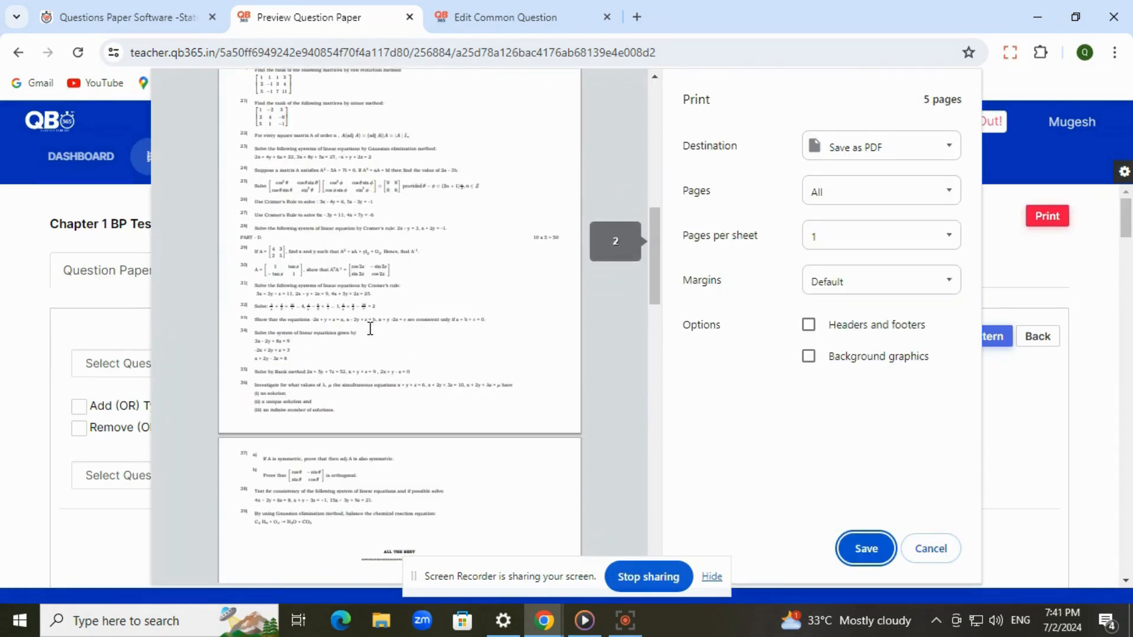
Save the question paper to the Desktop as a PDF file named "Preview Question Paper".
click(864, 552)
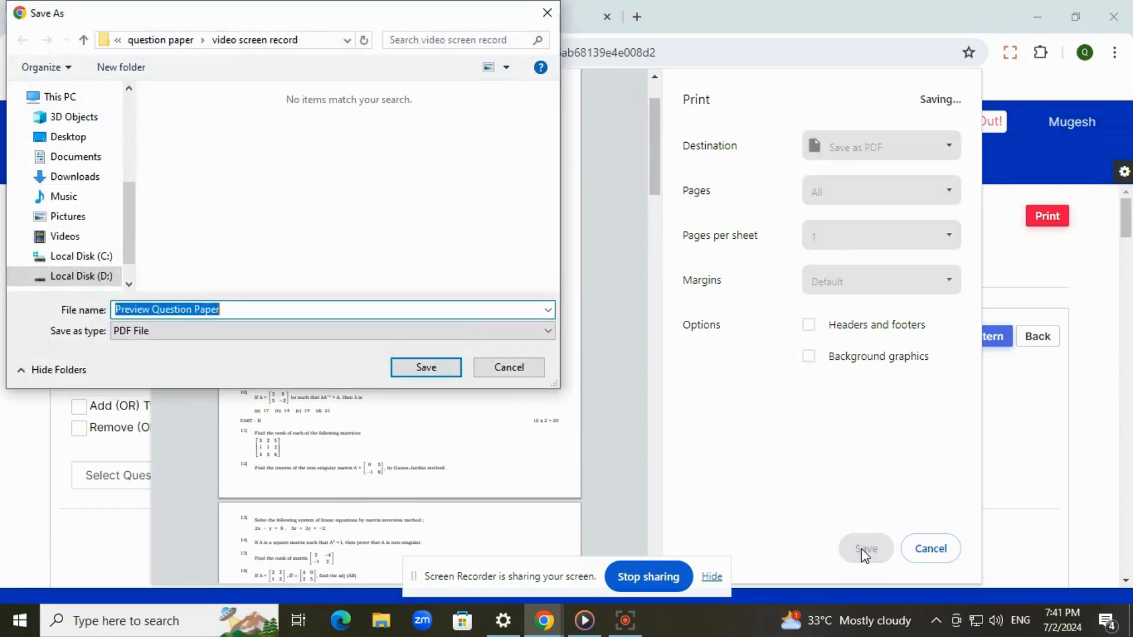
click(318, 46)
text(des)
click(158, 59)
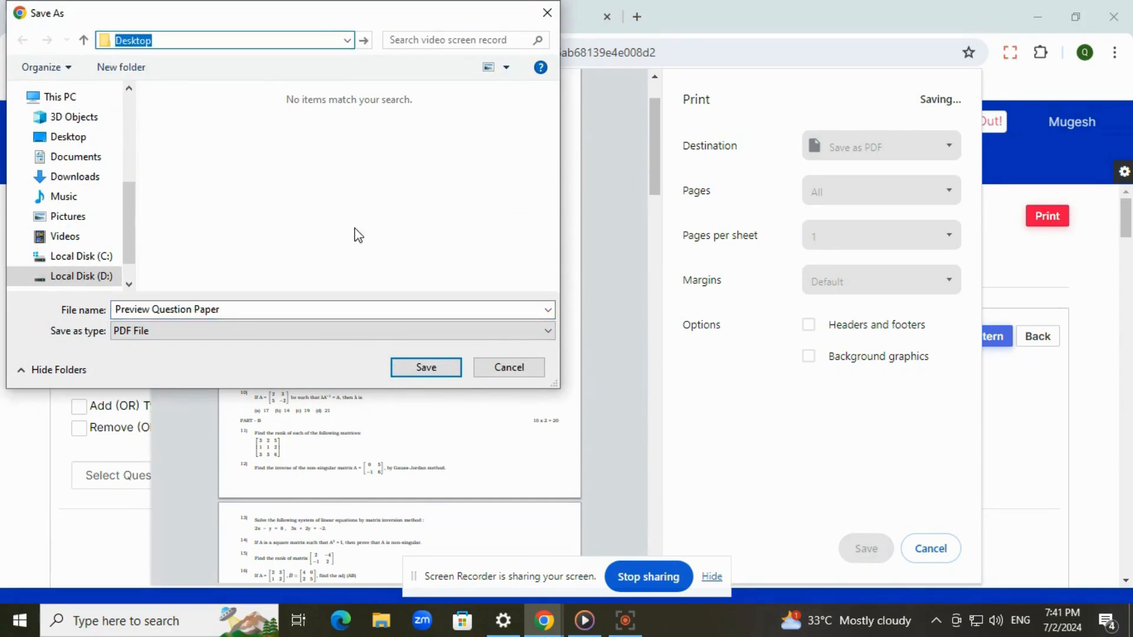
click(422, 367)
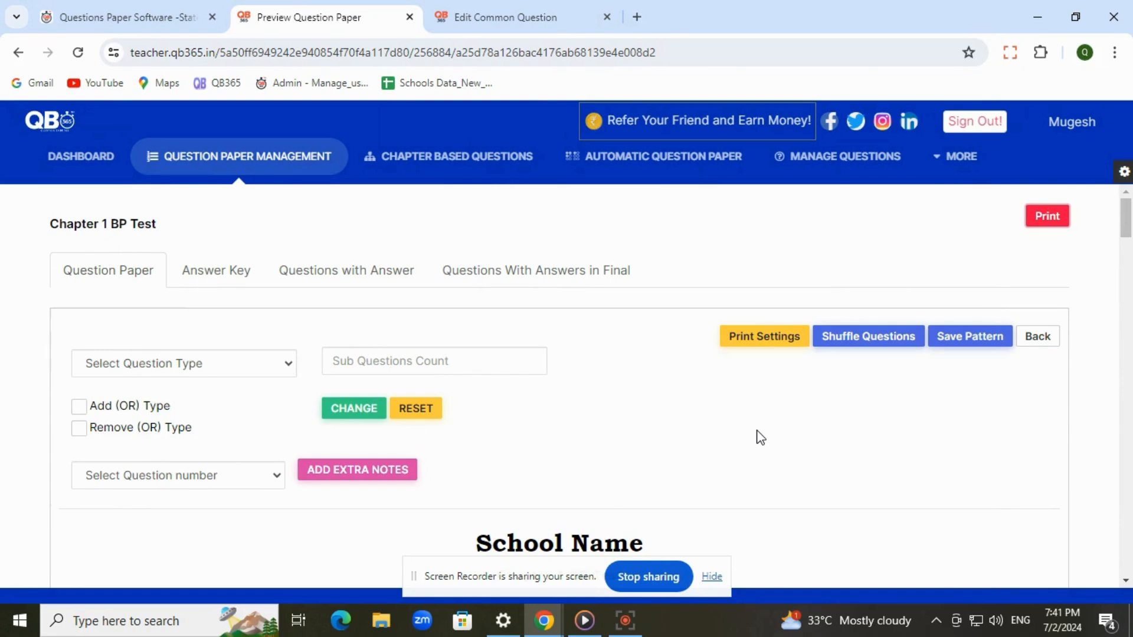
Start a new 12th Standard Maths question paper named "Chapter 1 manula" with the preparation type Manual Selection.
click(255, 162)
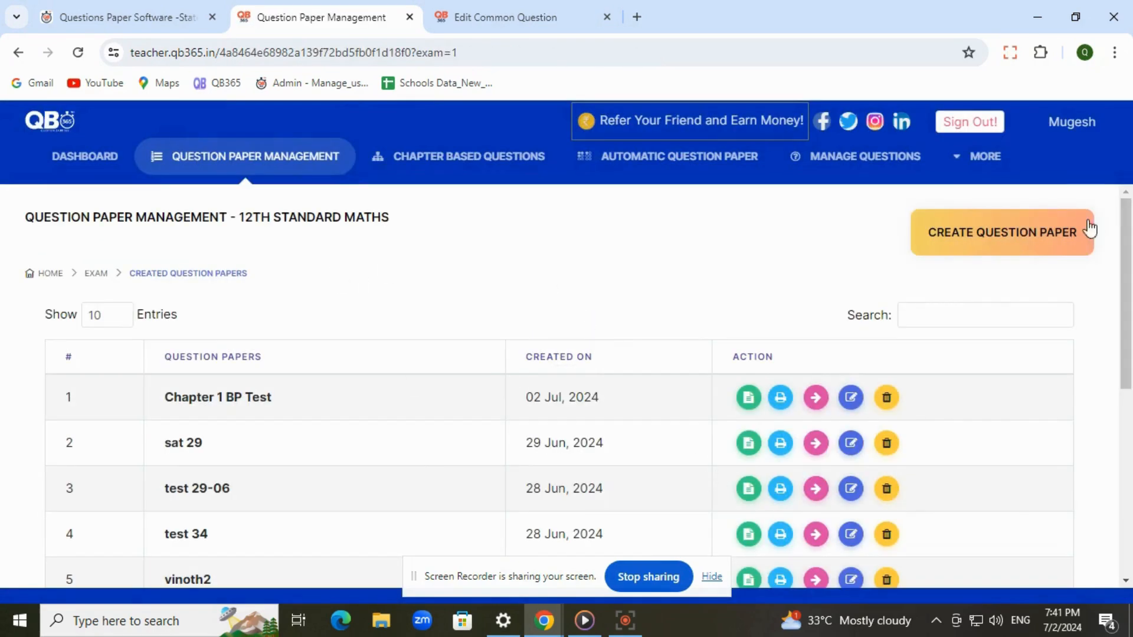
click(983, 234)
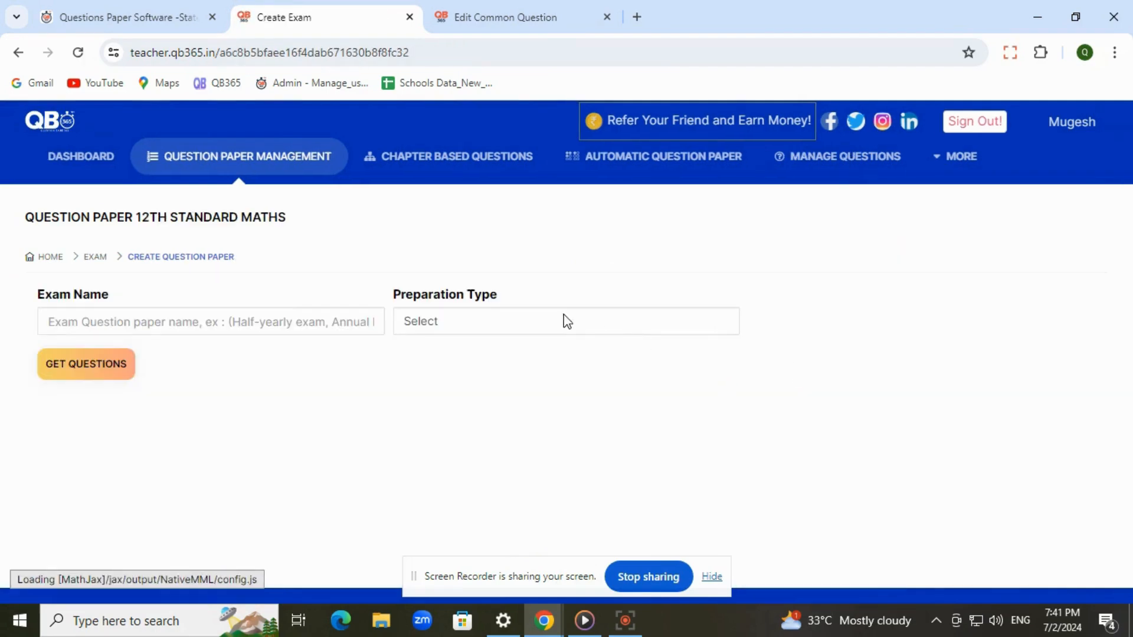
click(269, 321)
text(Chapter 1 manula)
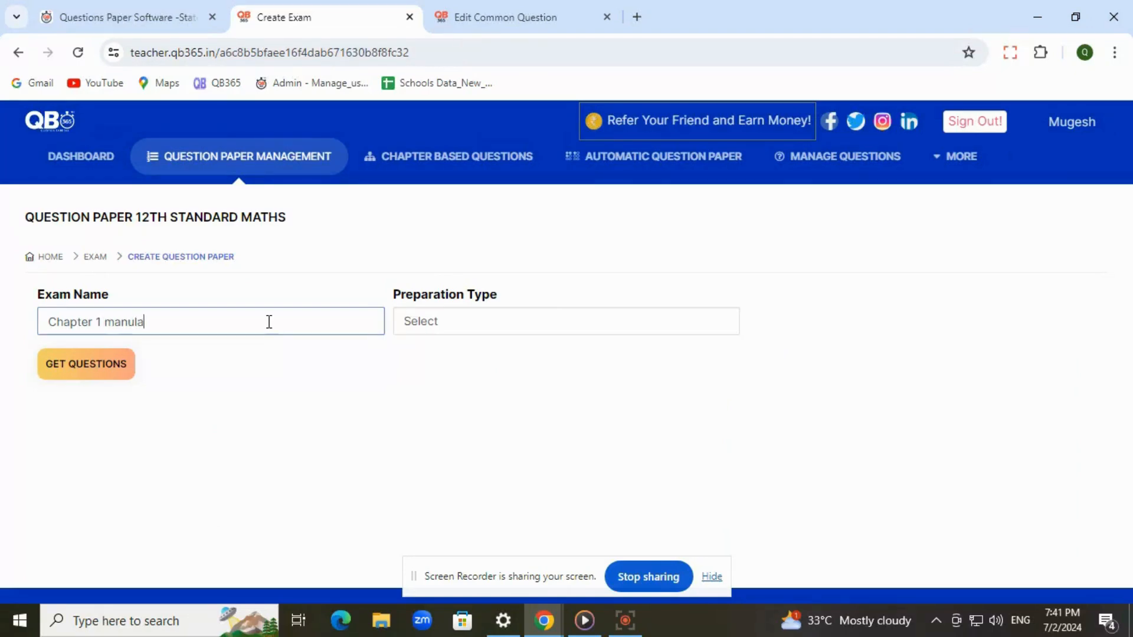
key(Tab)
click(619, 324)
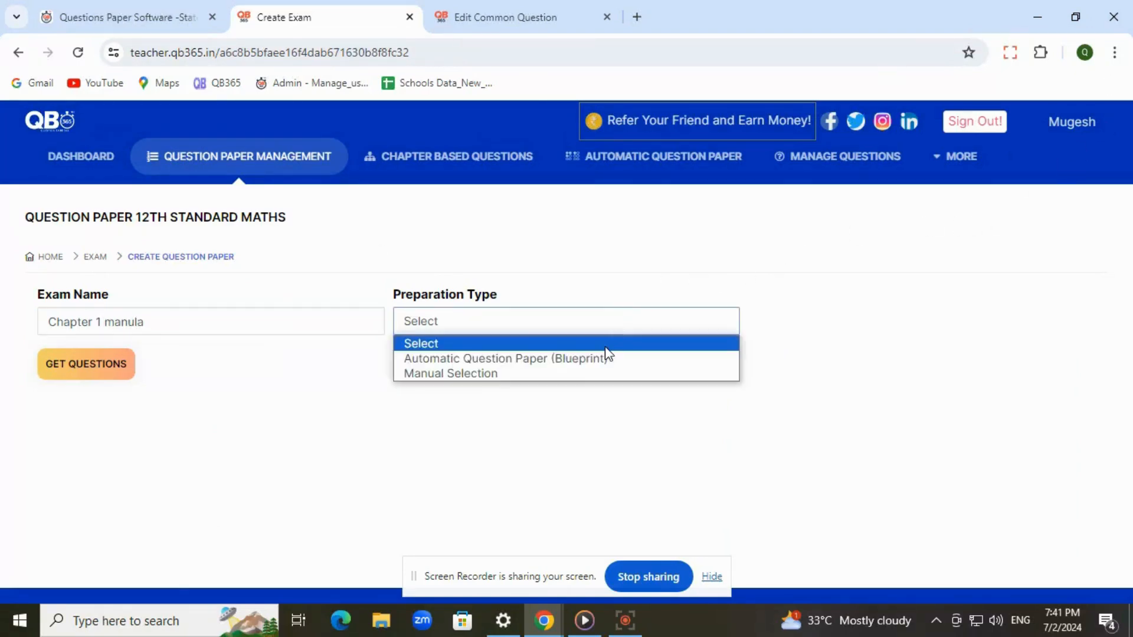
click(581, 374)
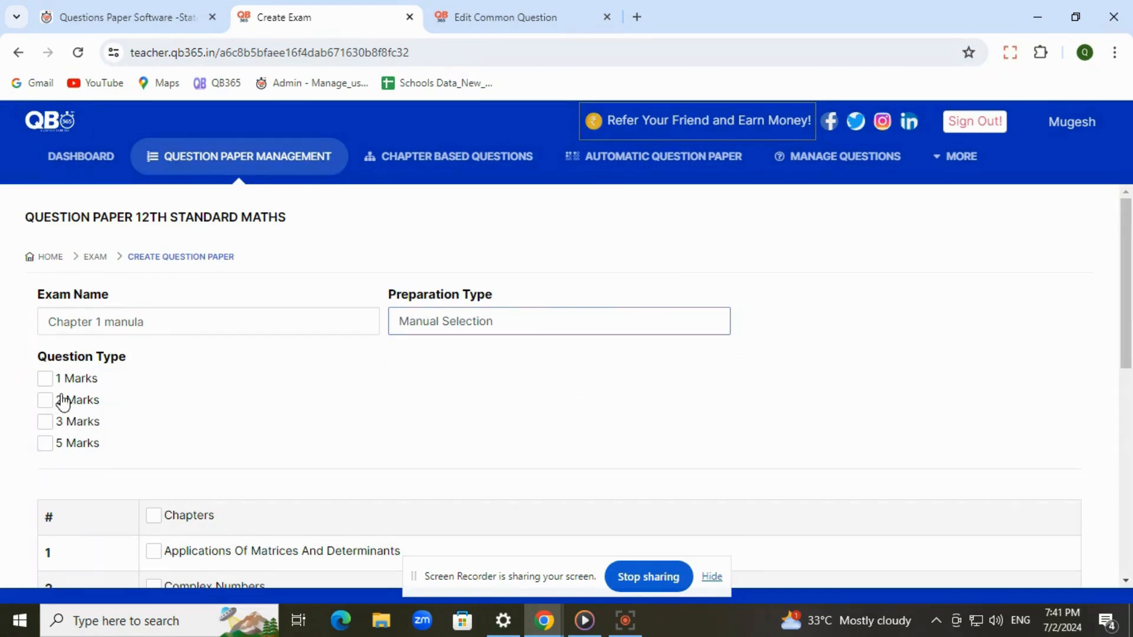
Select the 1, 2, 3 and 5 Marks question types for the new paper.
scroll(60, 400, down, 3)
scroll(61, 400, up, 2)
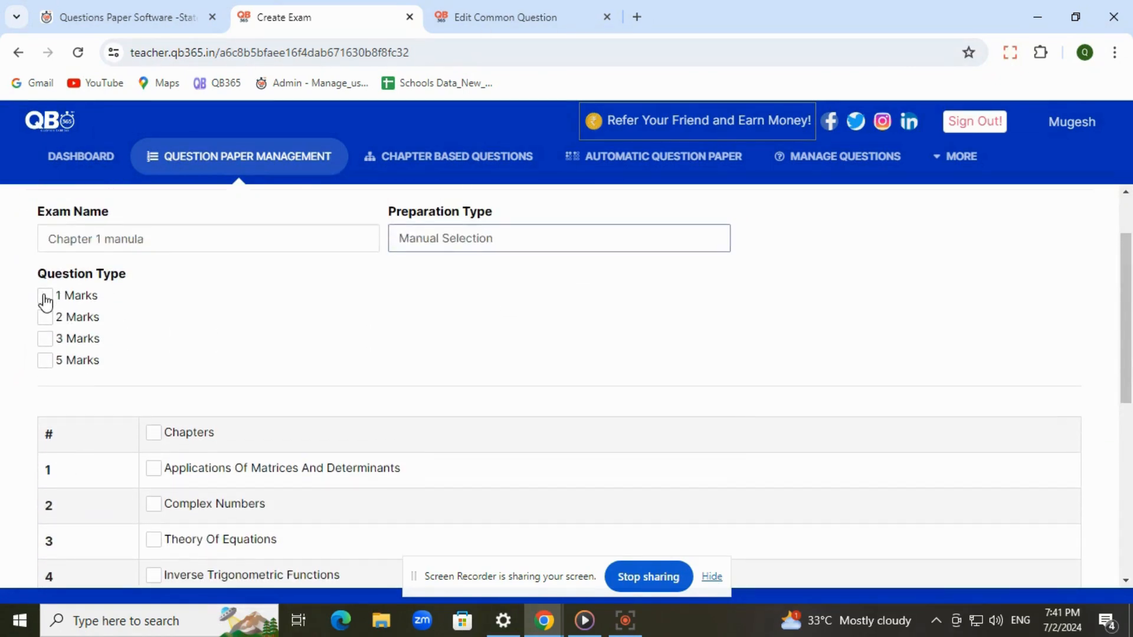
scroll(202, 468, down, 3)
scroll(215, 470, up, 3)
click(45, 296)
click(44, 382)
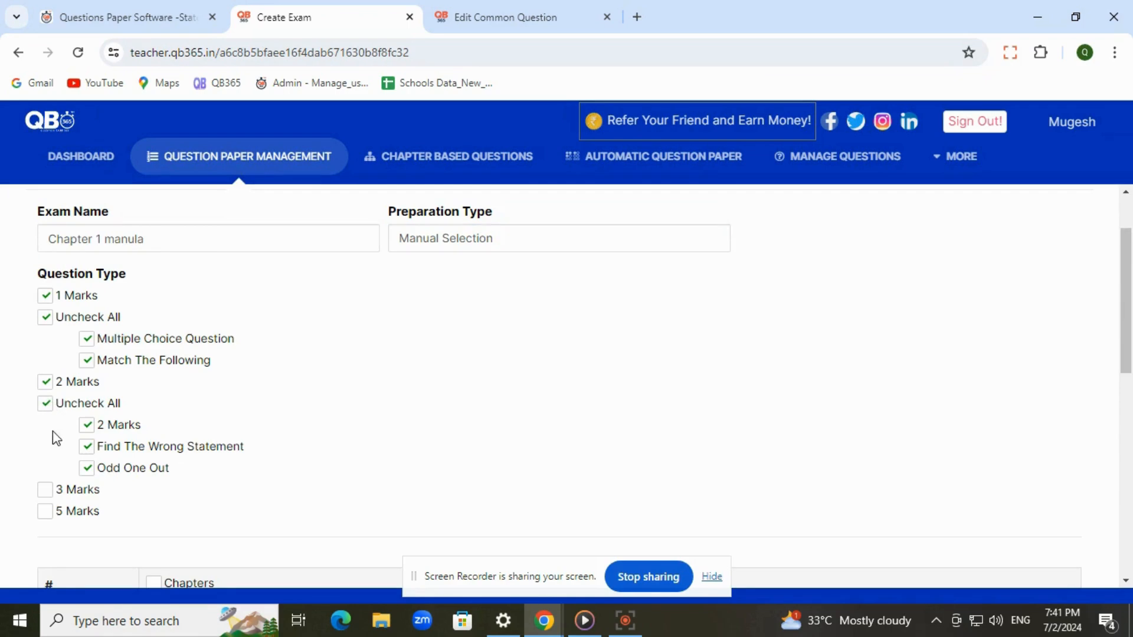
click(45, 490)
click(46, 556)
scroll(160, 454, down, 1)
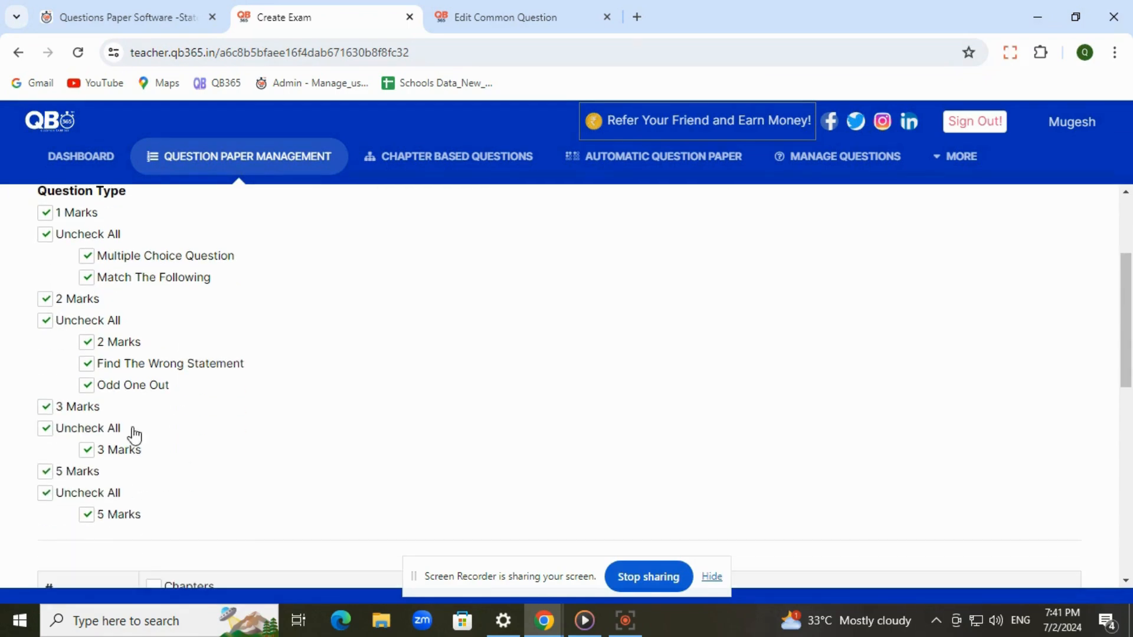
Deselect Match The Following and all sub-types under 2 Marks, 3 Marks and 5 Marks.
click(87, 278)
click(45, 321)
click(48, 429)
click(46, 496)
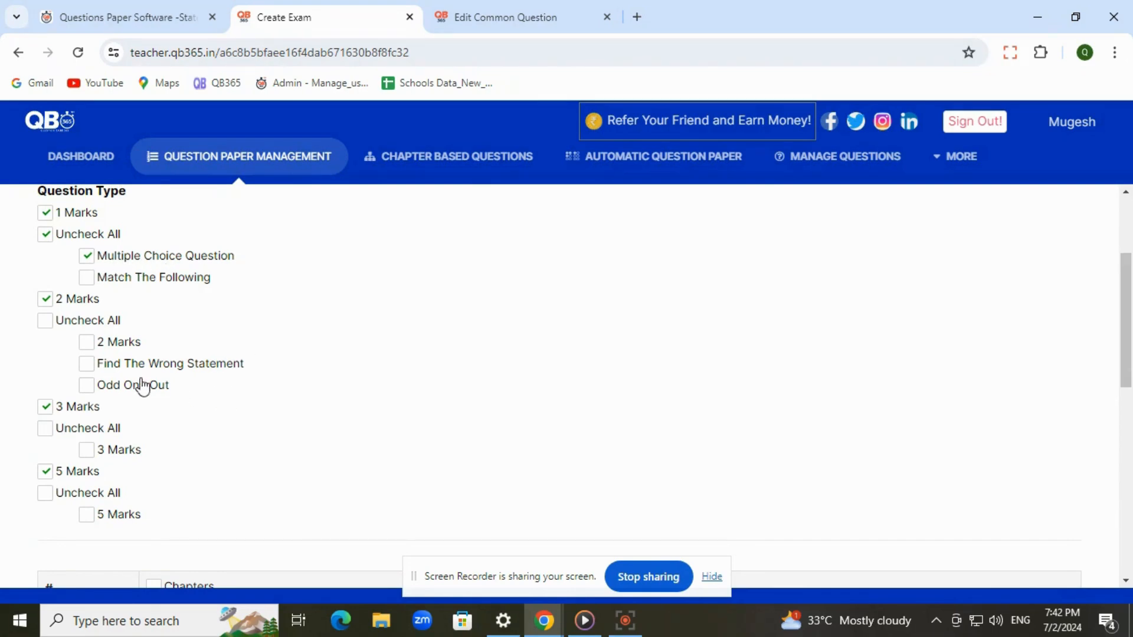
Include only the Multiple Choice Question, 2 Marks, 3 Marks and 5 Marks sub-types in the paper.
click(87, 258)
click(87, 346)
click(88, 451)
click(87, 257)
click(87, 343)
click(88, 451)
click(88, 515)
Select the chapters Applications Of Matrices And Determinants, Complex Numbers and Inverse Trigonometric Functions, and get their questions.
scroll(379, 432, down, 5)
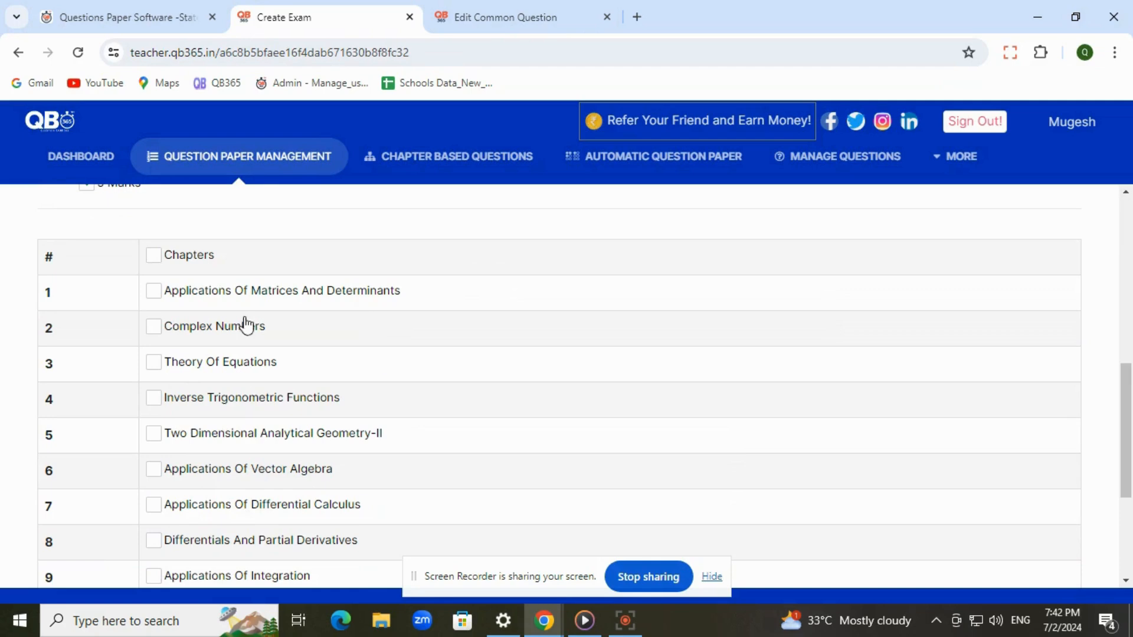
scroll(190, 277, down, 4)
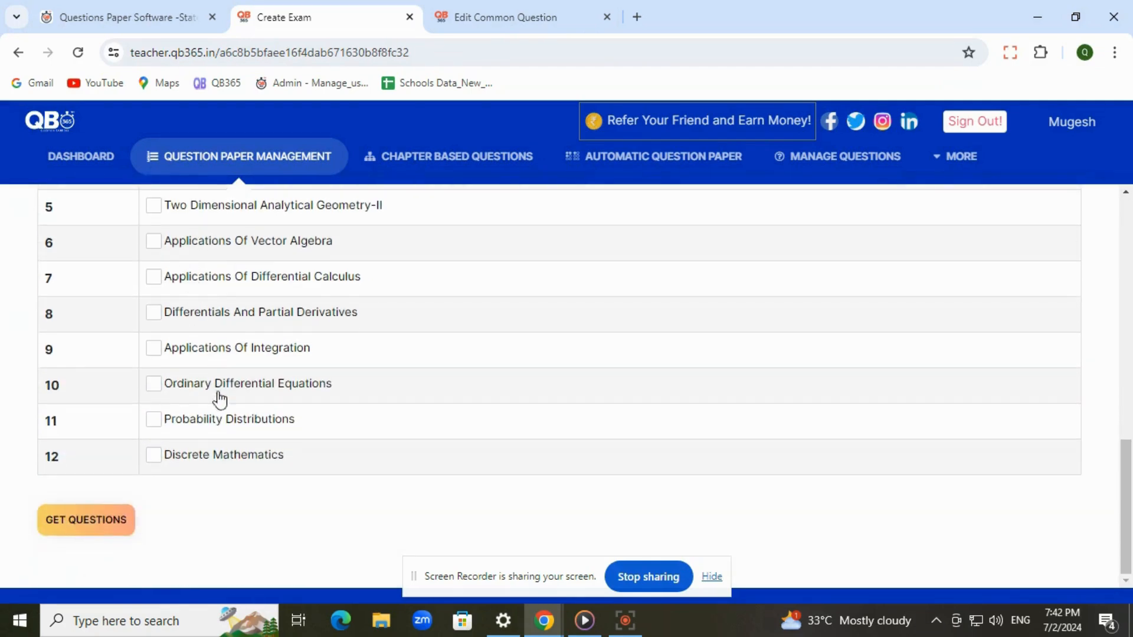
scroll(218, 401, up, 4)
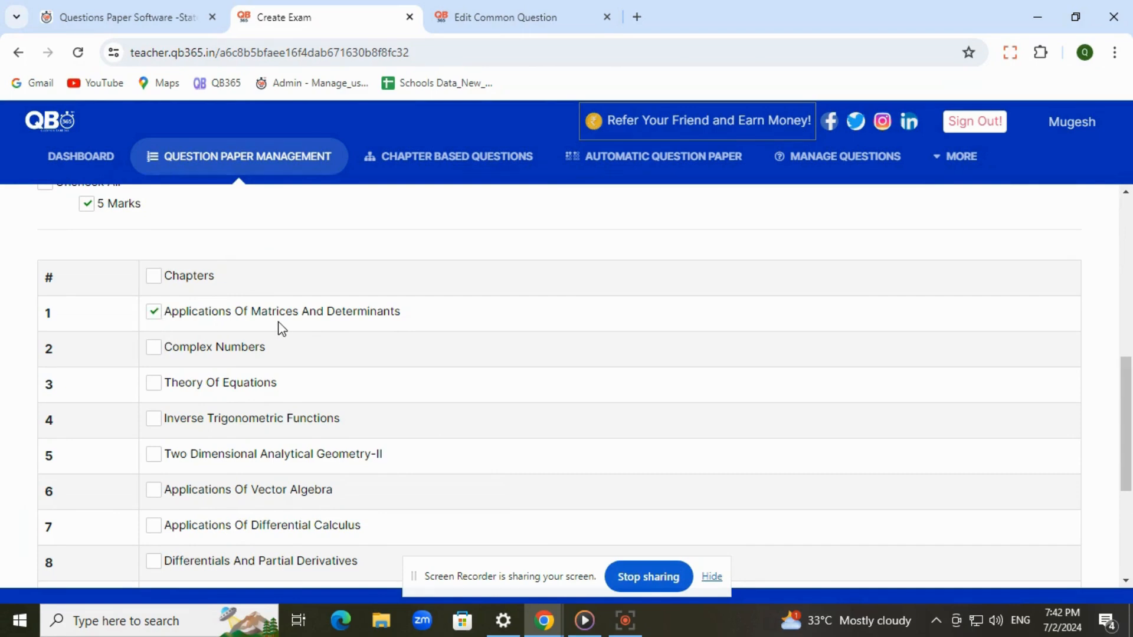
scroll(284, 328, down, 1)
scroll(282, 330, down, 1)
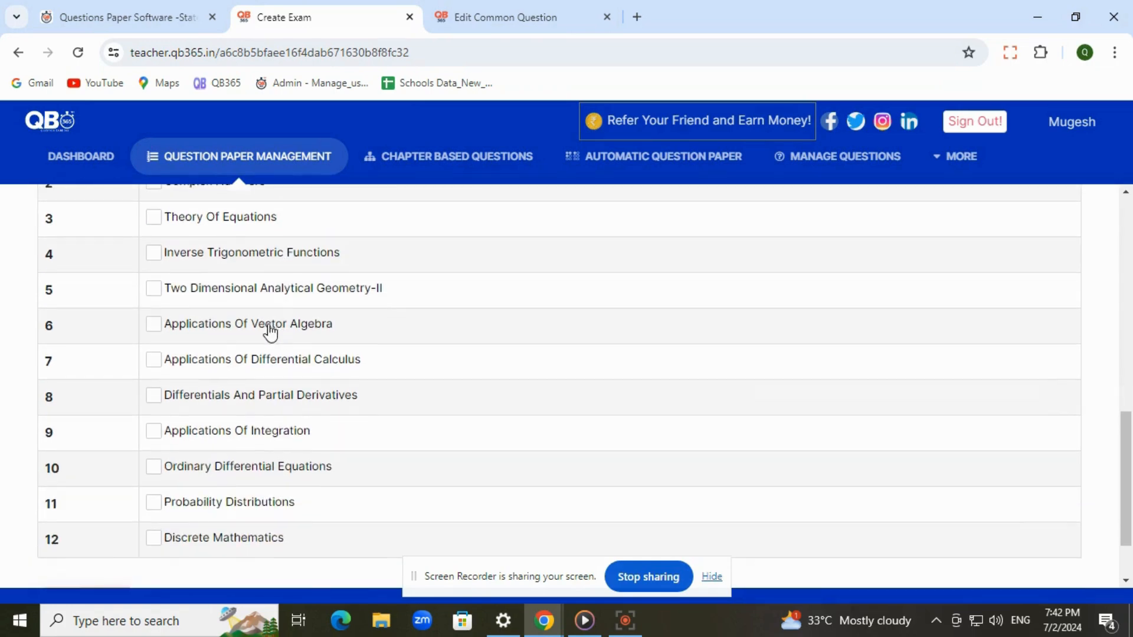
scroll(157, 331, up, 2)
click(154, 349)
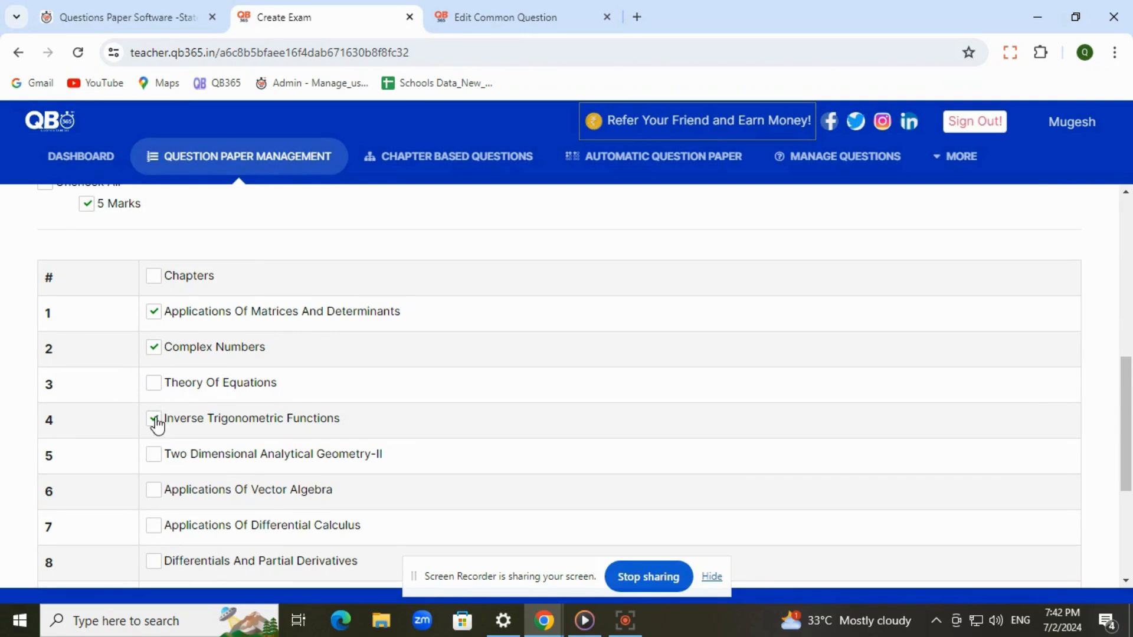
scroll(157, 356, down, 4)
click(86, 520)
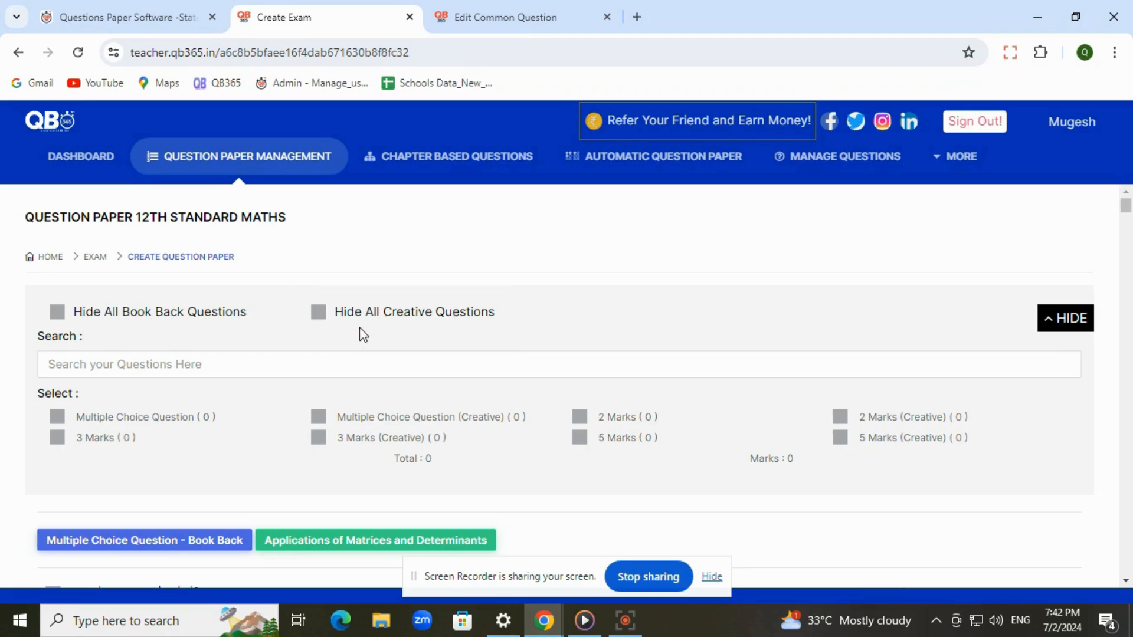
Try the filter that hides all creative questions, and hide all book back questions instead.
click(319, 313)
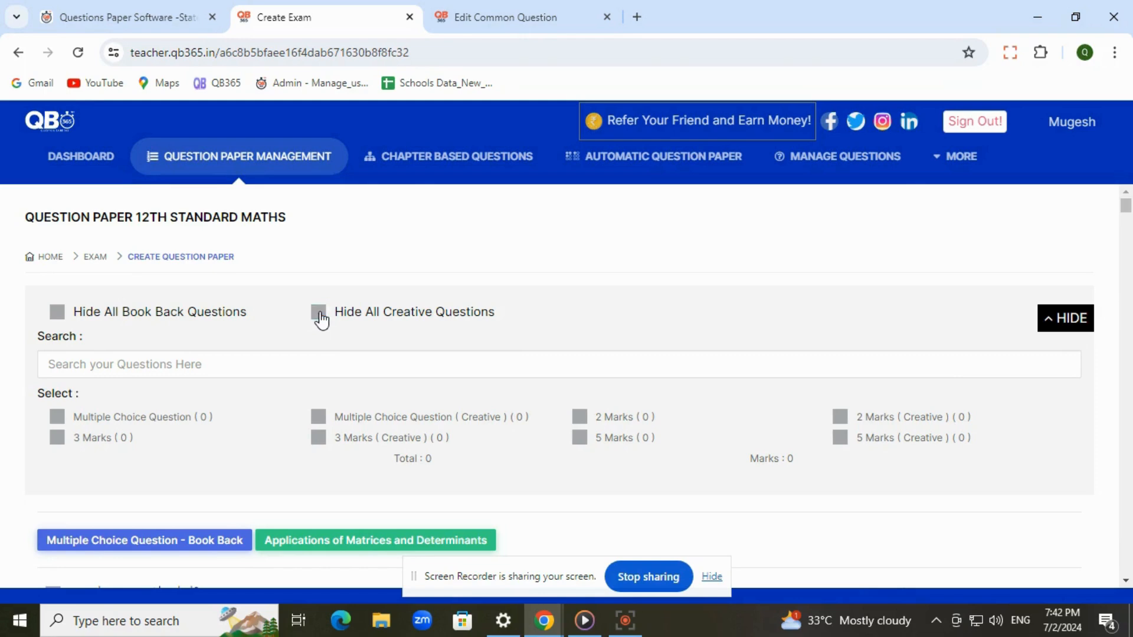
click(58, 314)
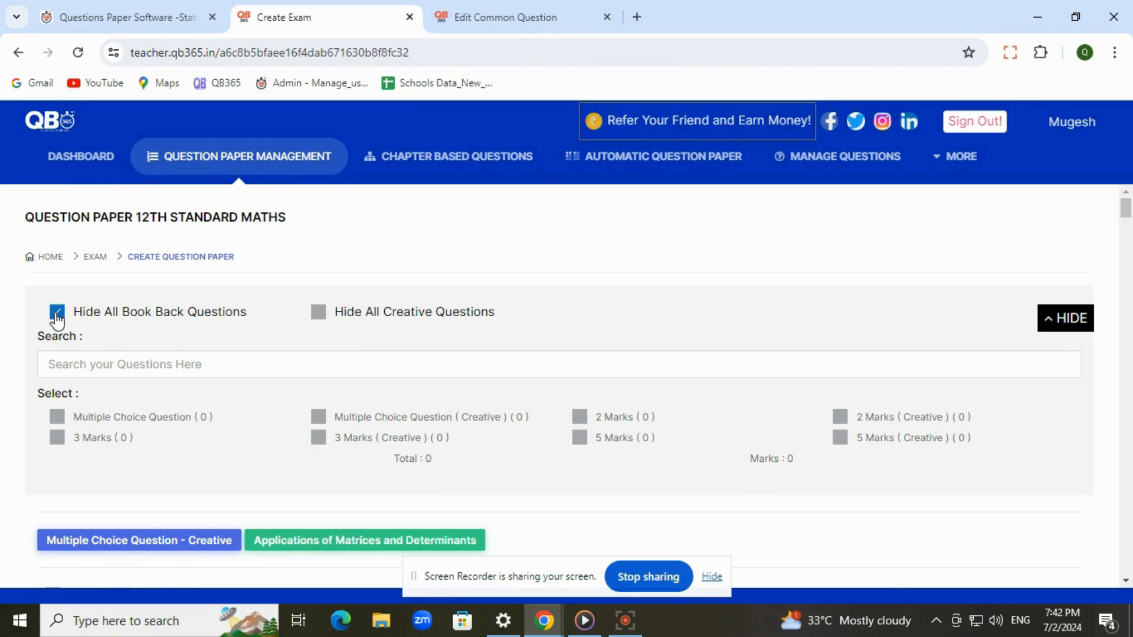
Stop hiding all book back questions so that both question sources are listed.
click(57, 314)
scroll(592, 329, down, 1)
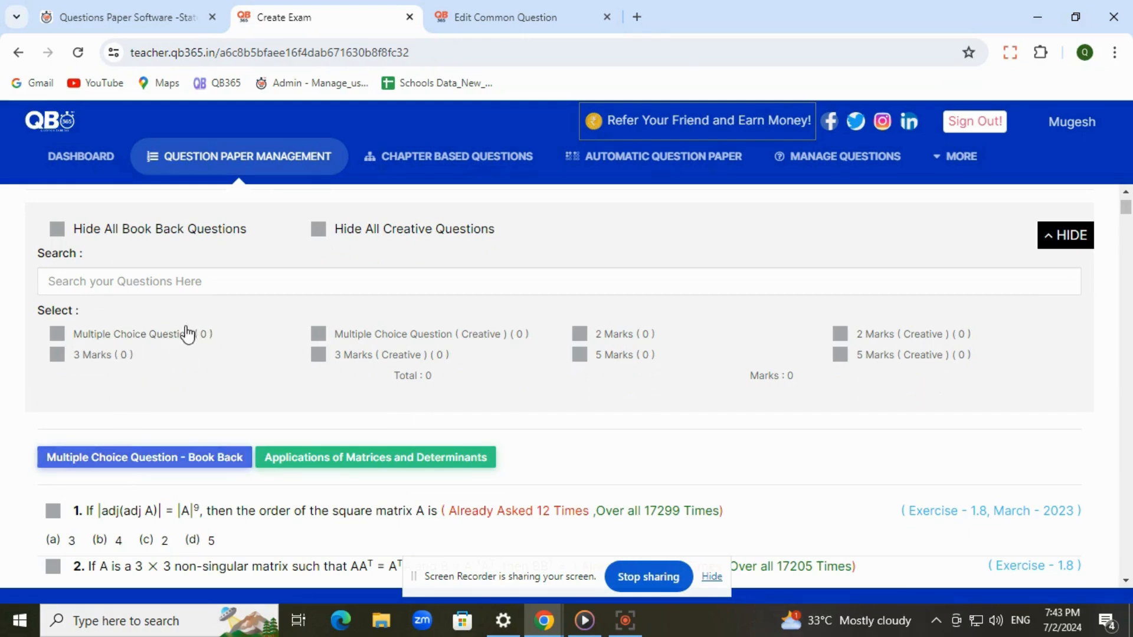
Try selecting all Multiple Choice Questions at once, and clear that selection again.
click(192, 286)
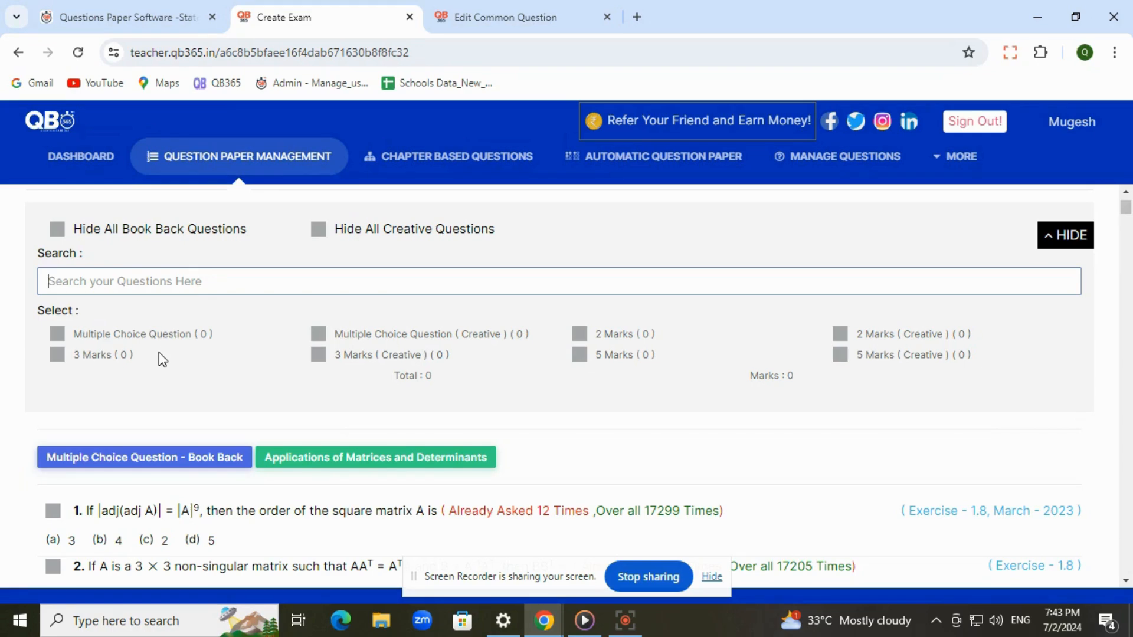
click(57, 335)
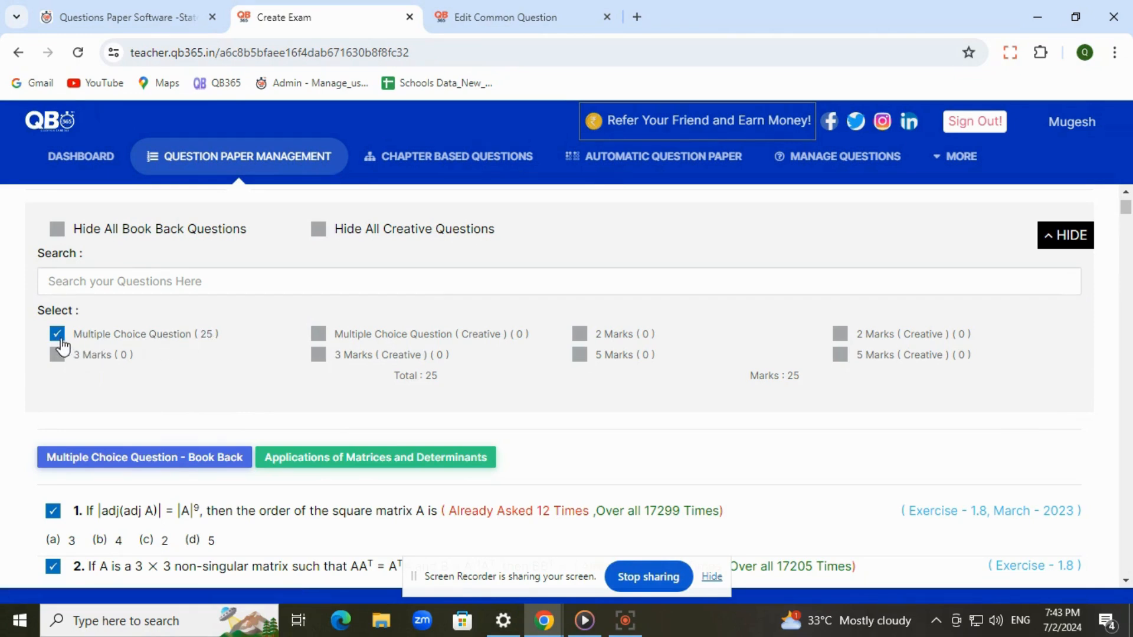
click(57, 335)
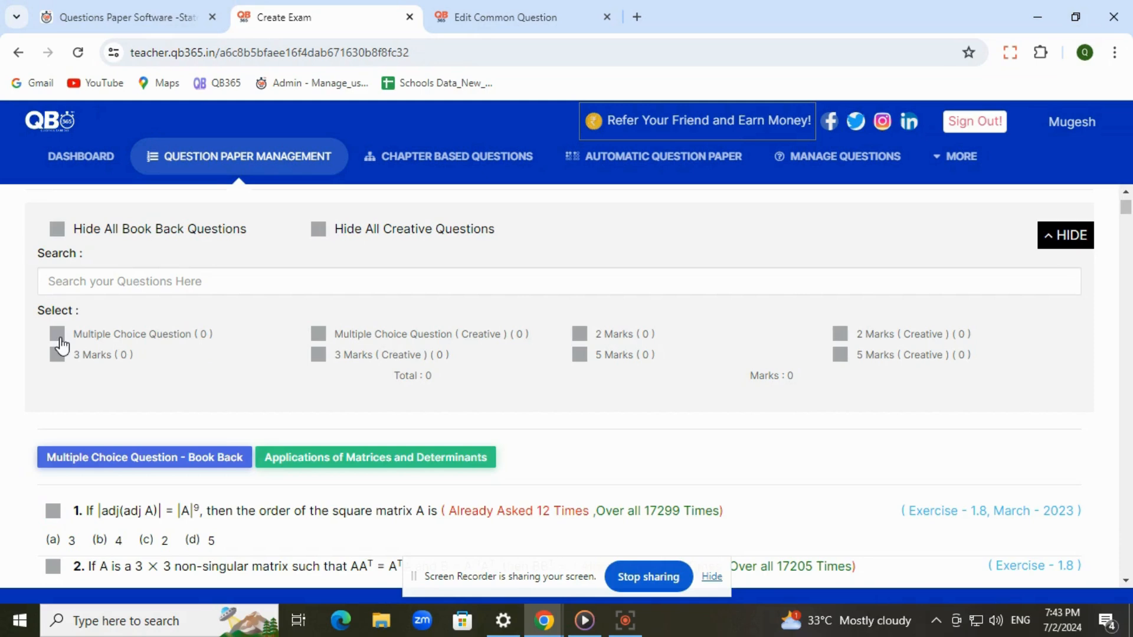
Select the first five book back multiple choice questions of Applications of Matrices and Determinants, and collapse the filter section.
click(53, 511)
click(53, 567)
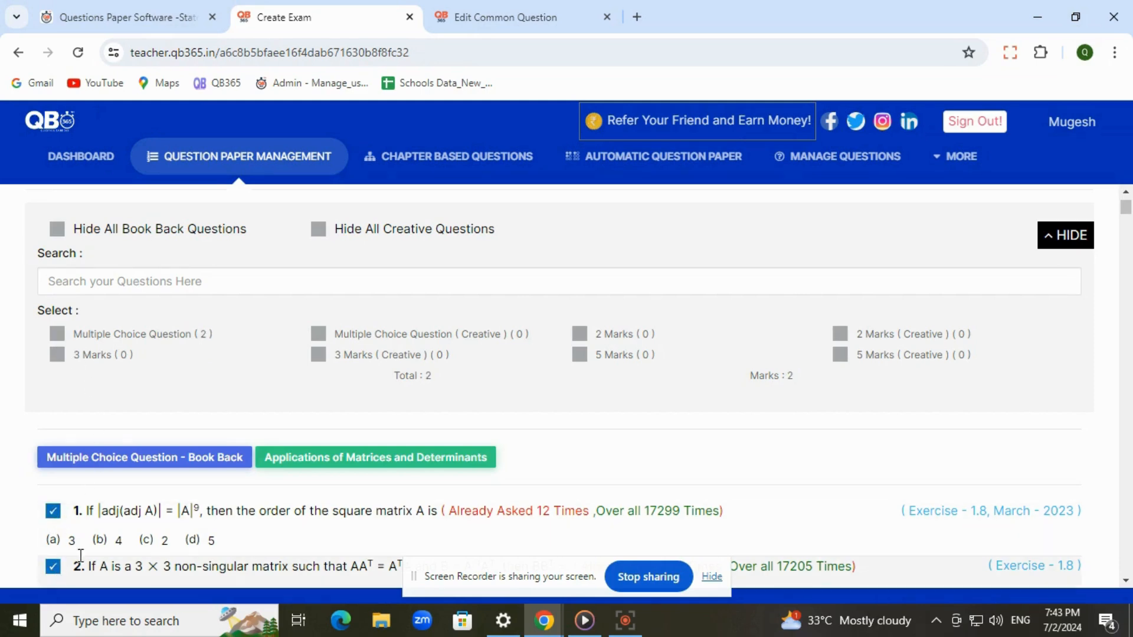
scroll(53, 567, down, 1)
click(52, 548)
scroll(79, 529, down, 1)
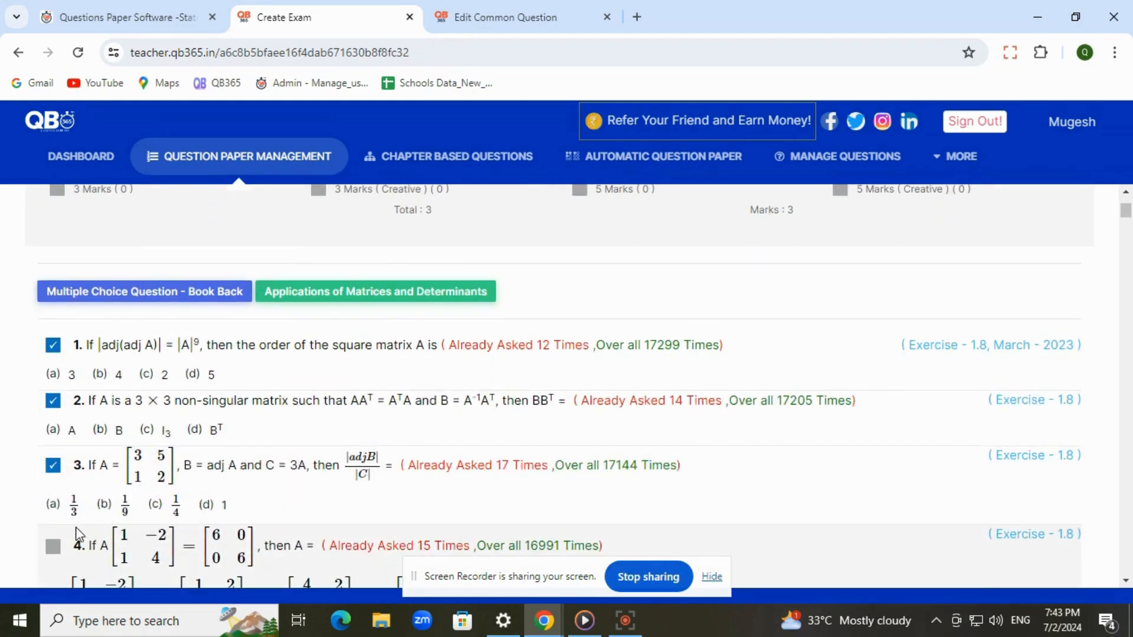
click(52, 541)
scroll(59, 534, down, 3)
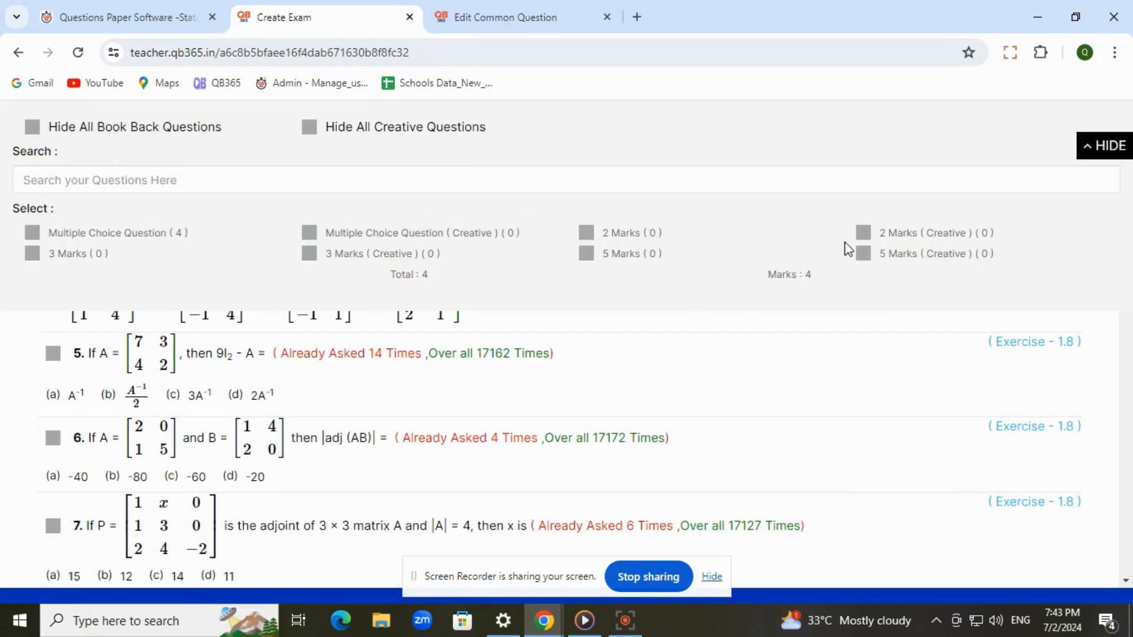
click(1101, 146)
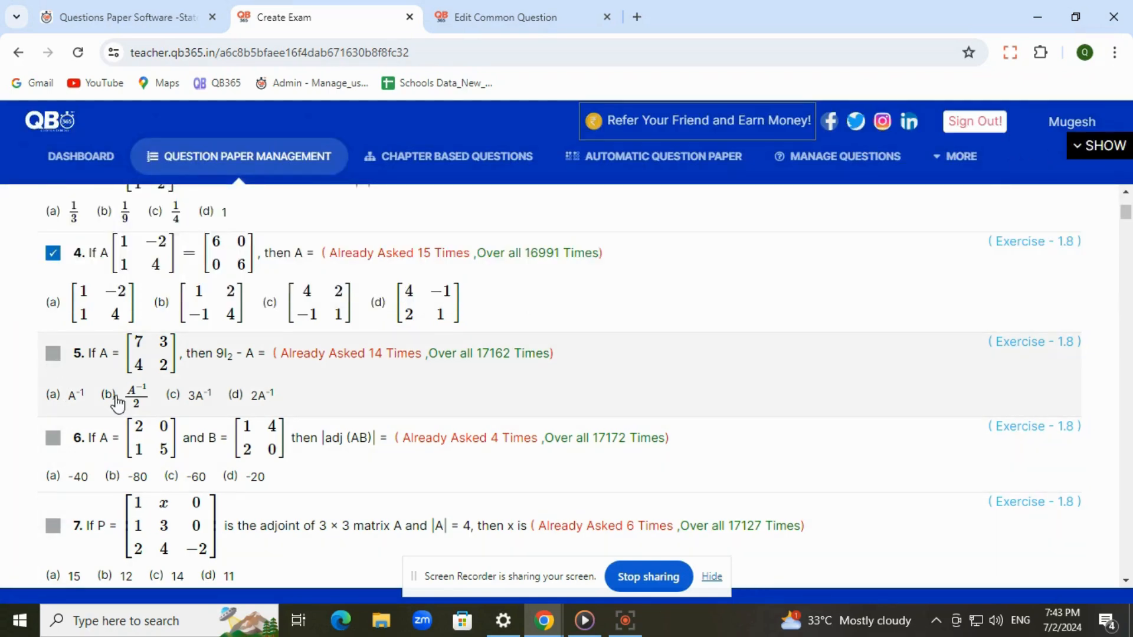
scroll(107, 402, up, 4)
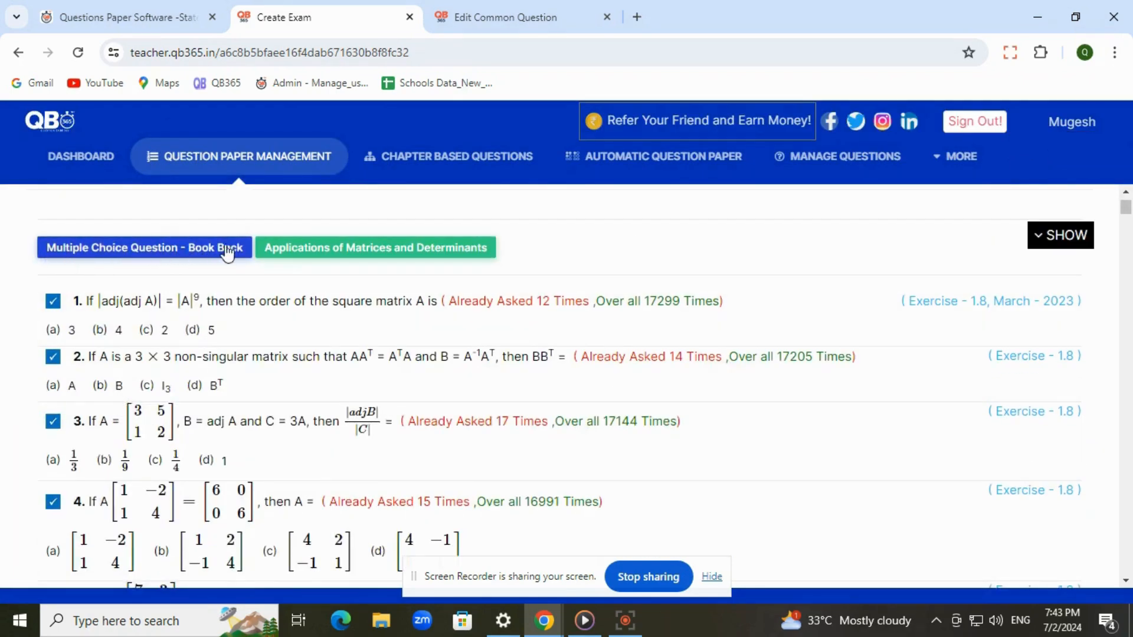
Select the first four creative multiple choice questions of Applications of Matrices and Determinants.
scroll(173, 396, down, 20)
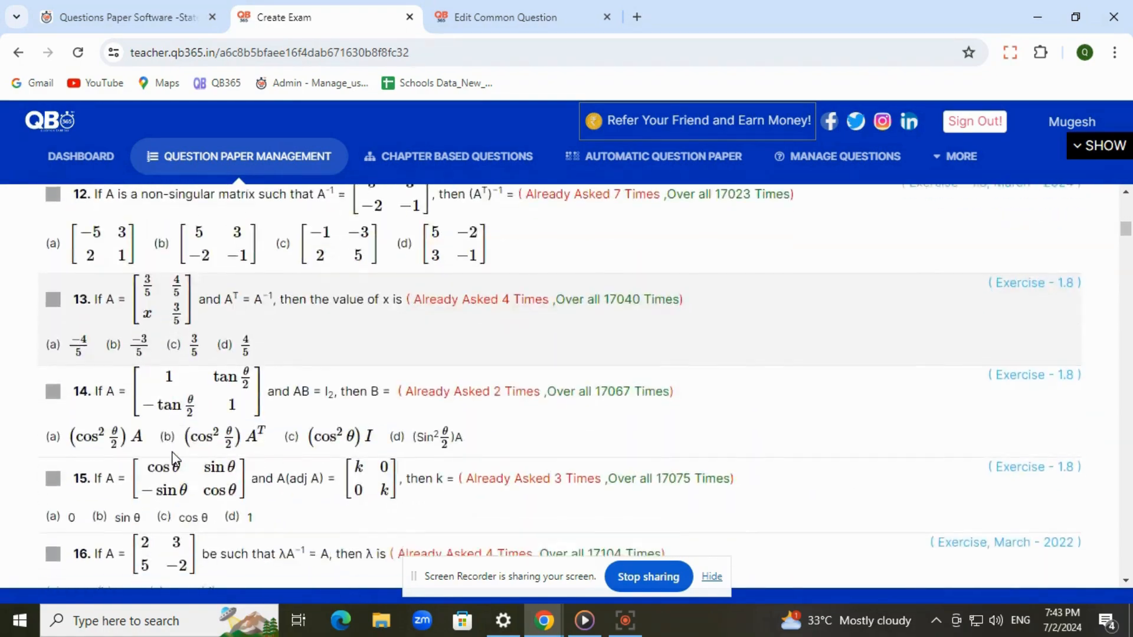
scroll(172, 453, down, 20)
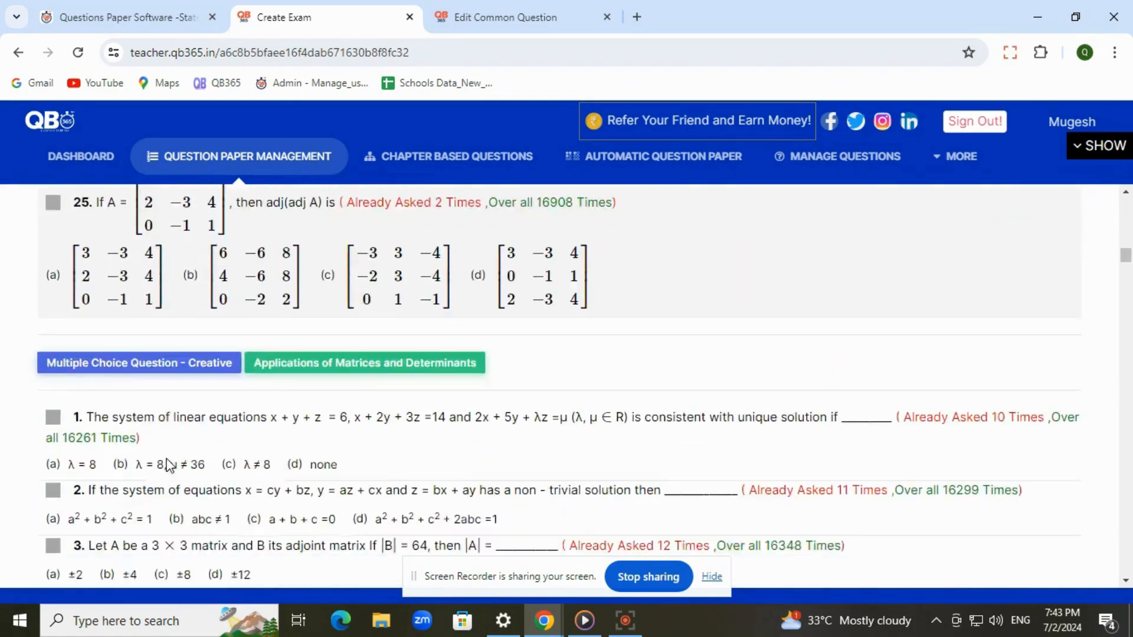
scroll(45, 328, up, 3)
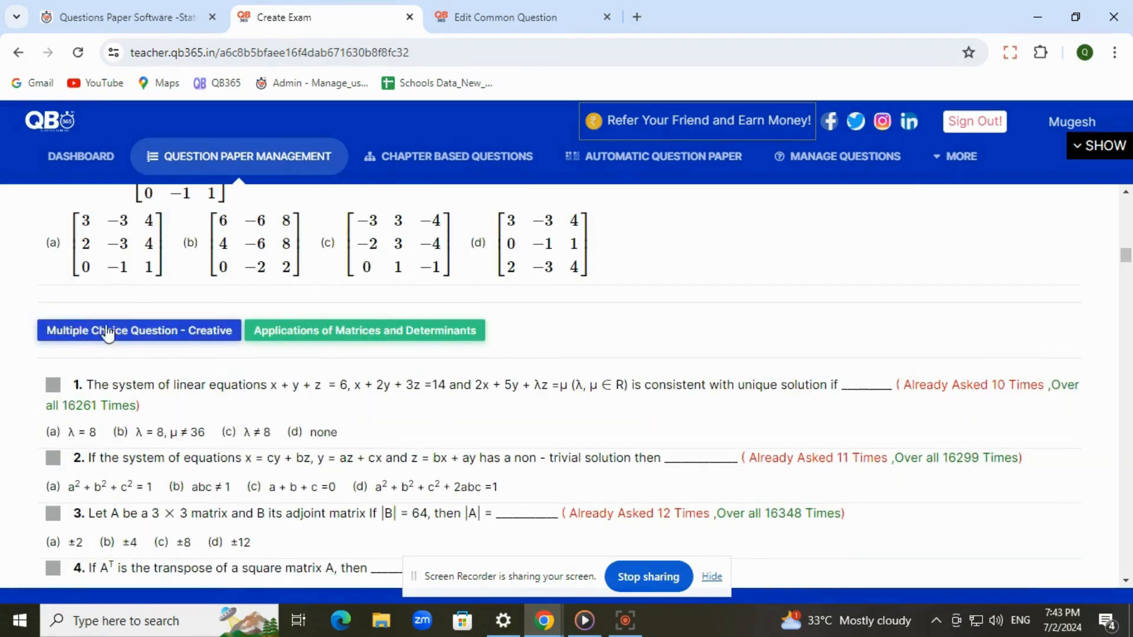
click(53, 387)
click(53, 459)
click(53, 513)
scroll(101, 520, down, 2)
scroll(101, 521, down, 1)
click(53, 402)
Examine how often the multiple choice questions have already been asked, including book back question 12.
drag(448, 406, 587, 407)
scroll(568, 456, down, 15)
scroll(568, 455, up, 3)
scroll(805, 423, up, 12)
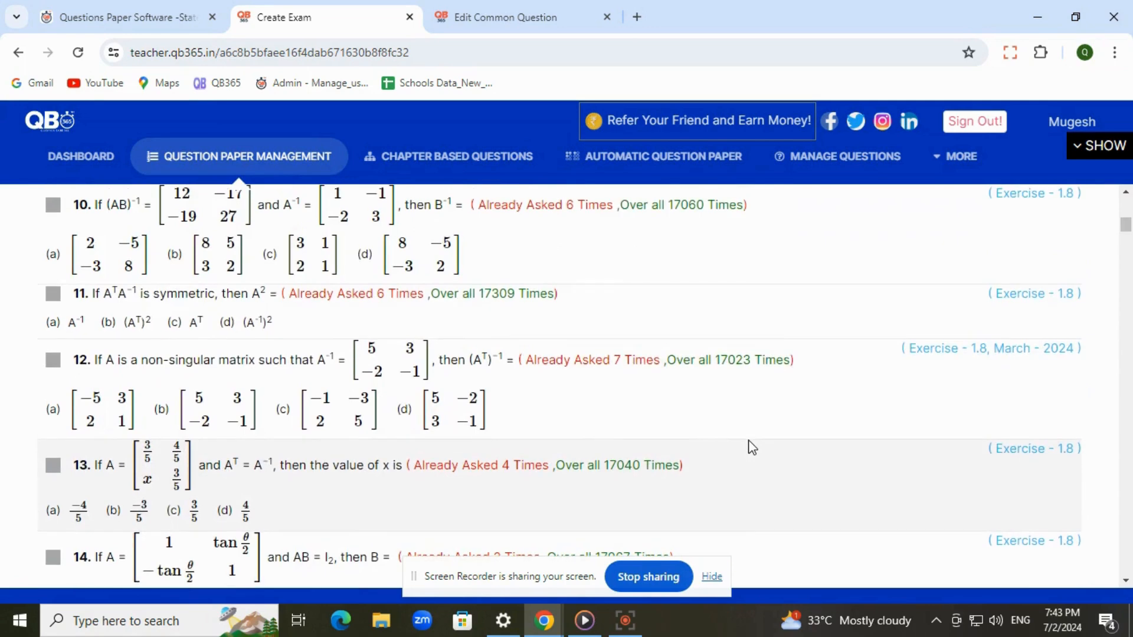
drag(528, 363, 793, 366)
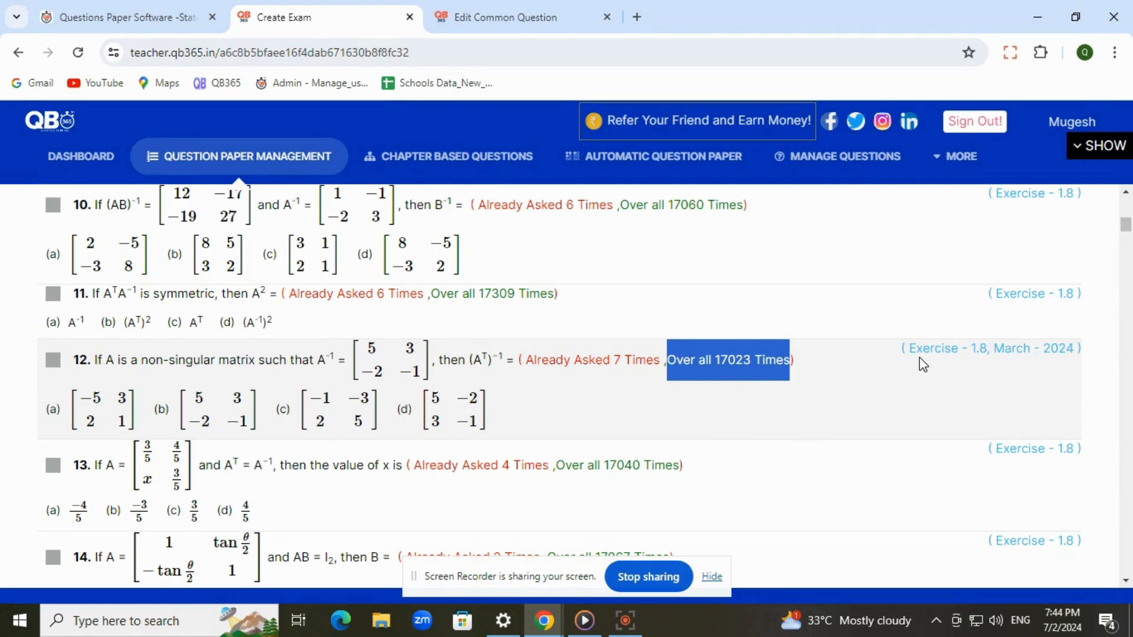
Examine the exercise numbers and past exam dates given beside the book back multiple choice questions.
drag(911, 352, 987, 353)
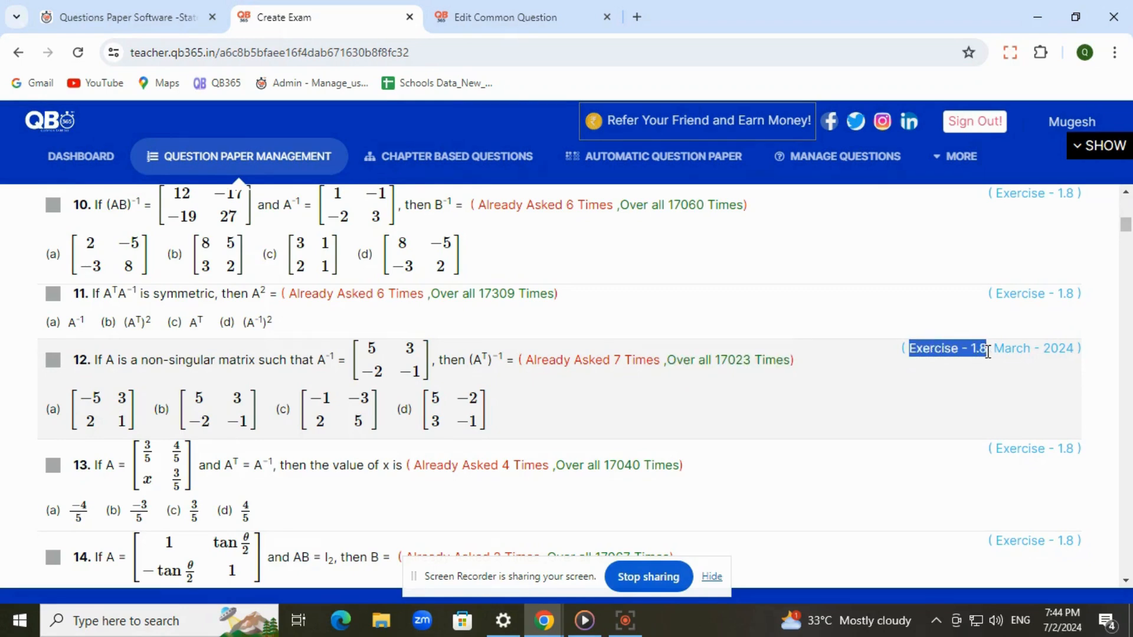
scroll(1015, 334, up, 1)
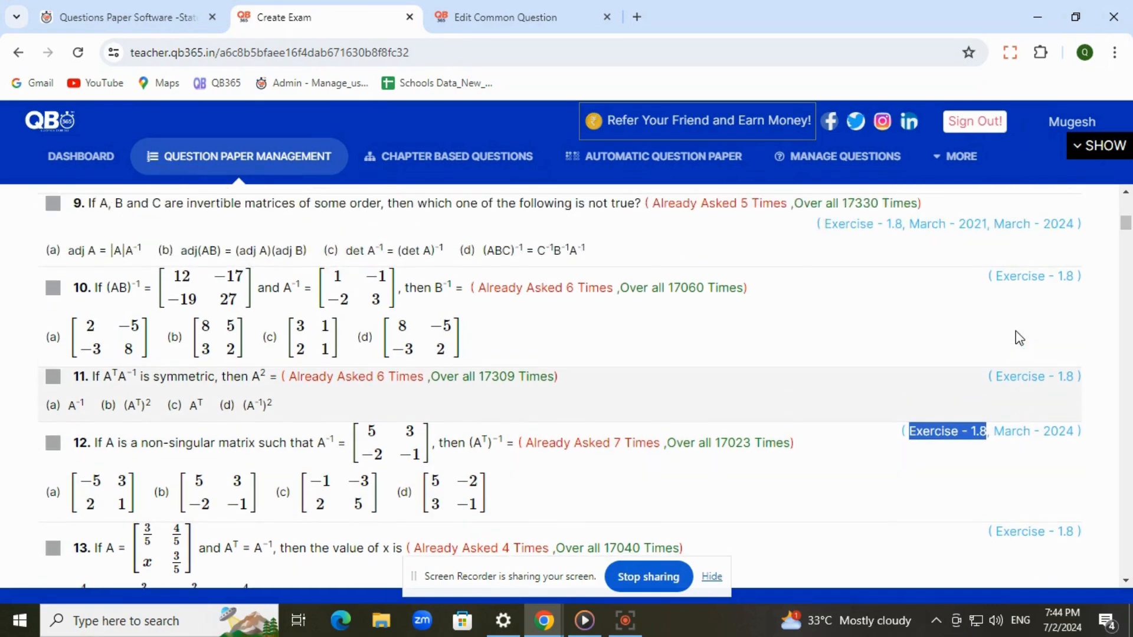
drag(825, 224, 902, 224)
scroll(1008, 398, up, 2)
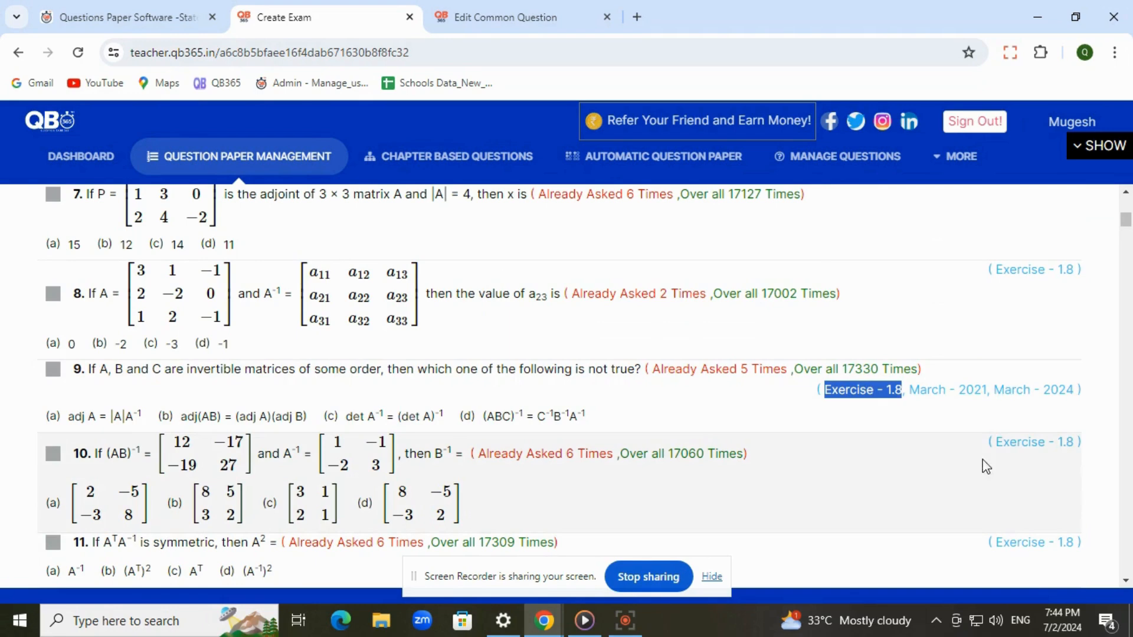
scroll(952, 428, up, 1)
drag(909, 472, 1070, 474)
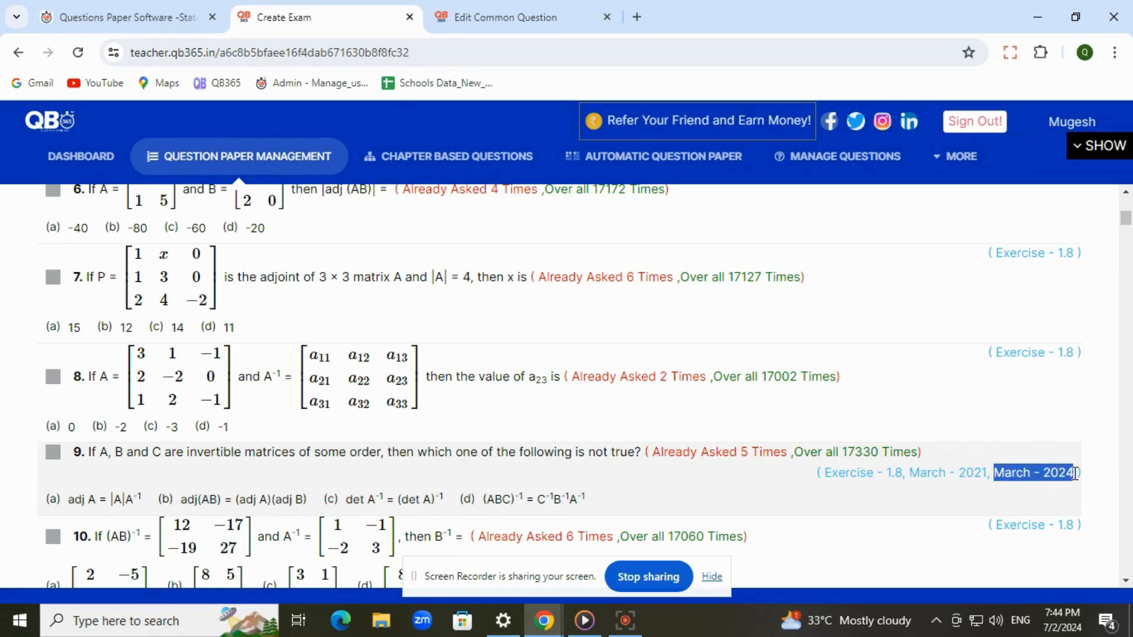
scroll(904, 519, up, 1)
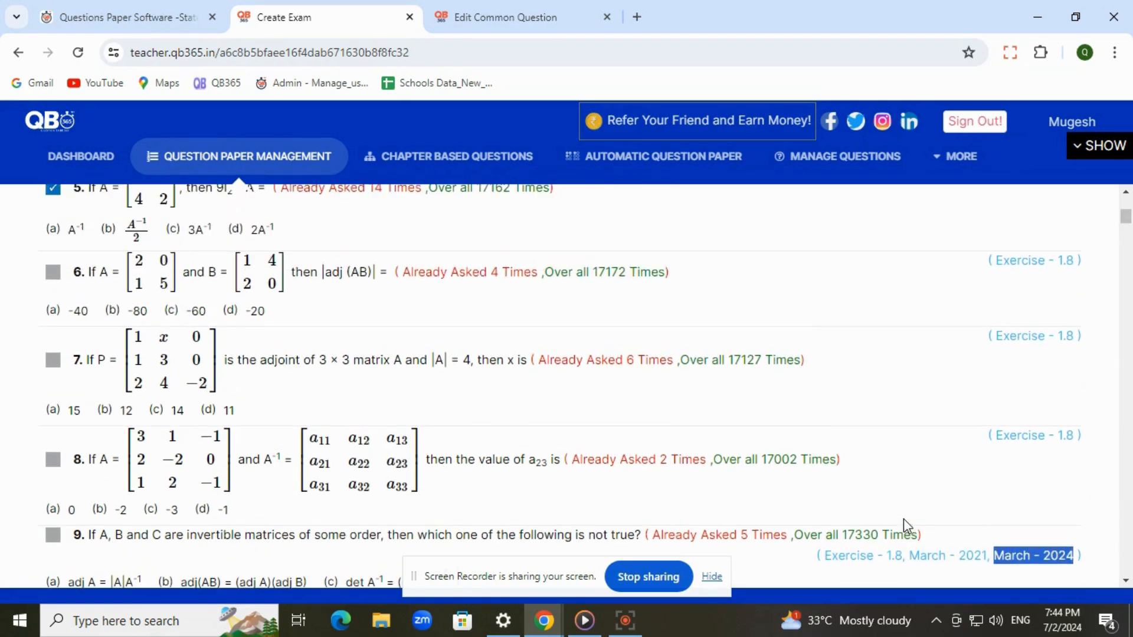
scroll(1054, 440, down, 4)
scroll(1053, 441, down, 1)
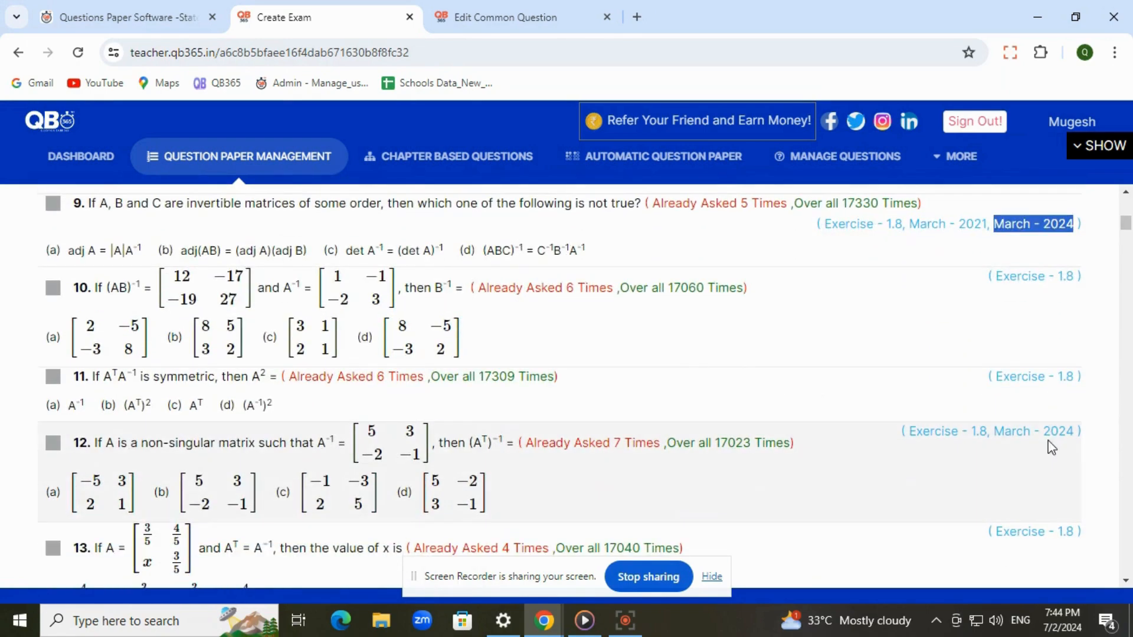
scroll(1011, 440, down, 4)
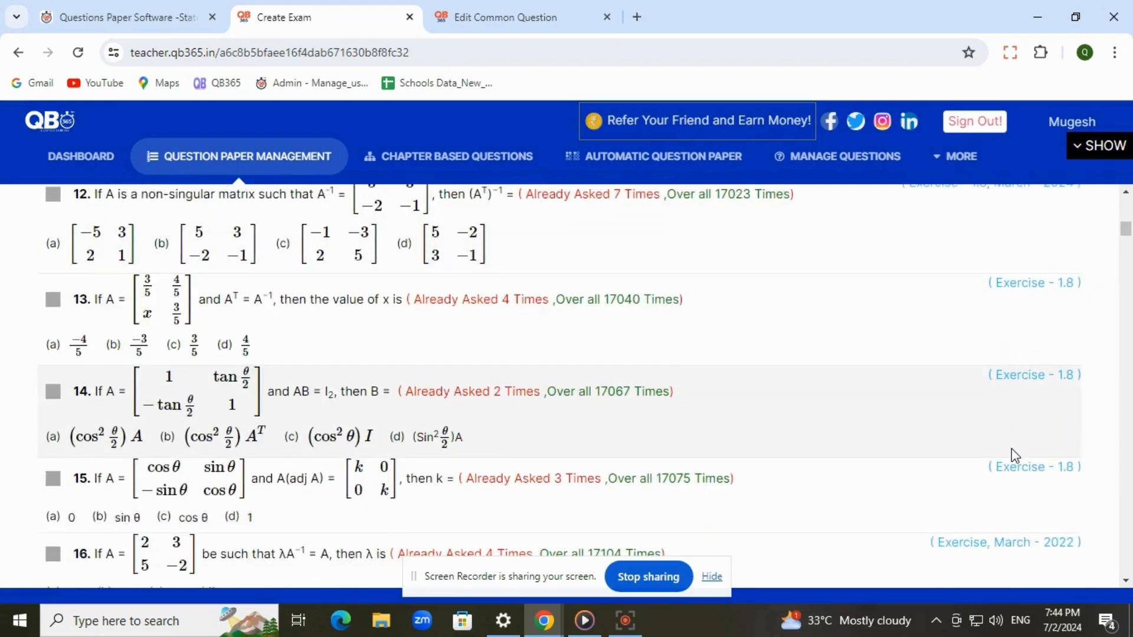
drag(997, 460, 1051, 491)
scroll(1047, 493, down, 3)
scroll(1045, 496, down, 3)
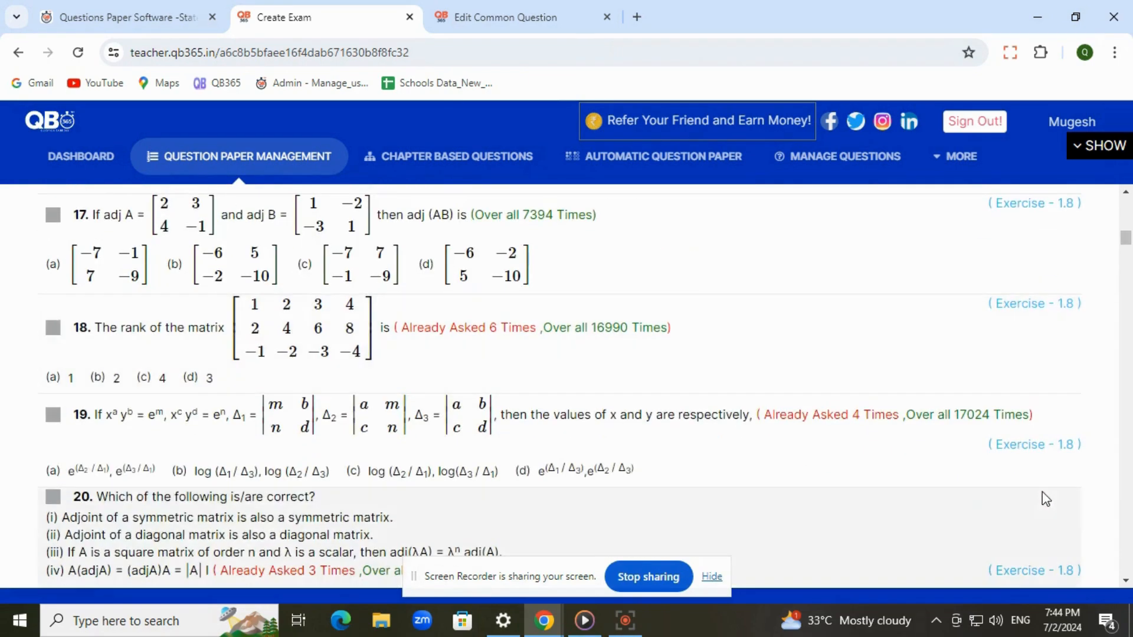
scroll(1039, 494, down, 2)
scroll(1030, 489, down, 3)
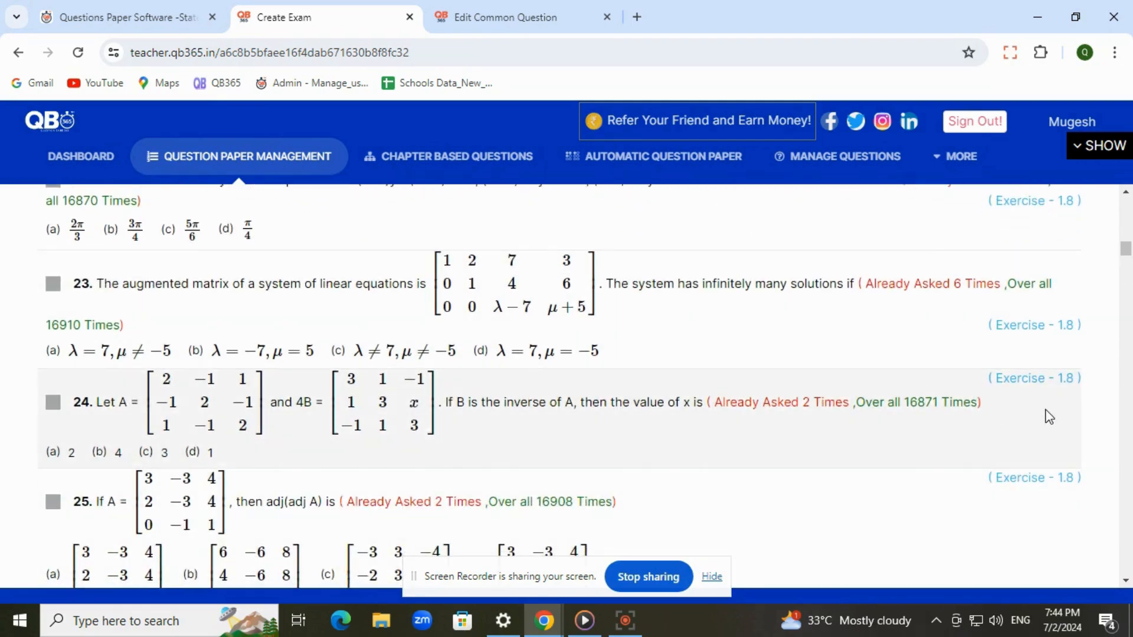
scroll(1042, 443, down, 4)
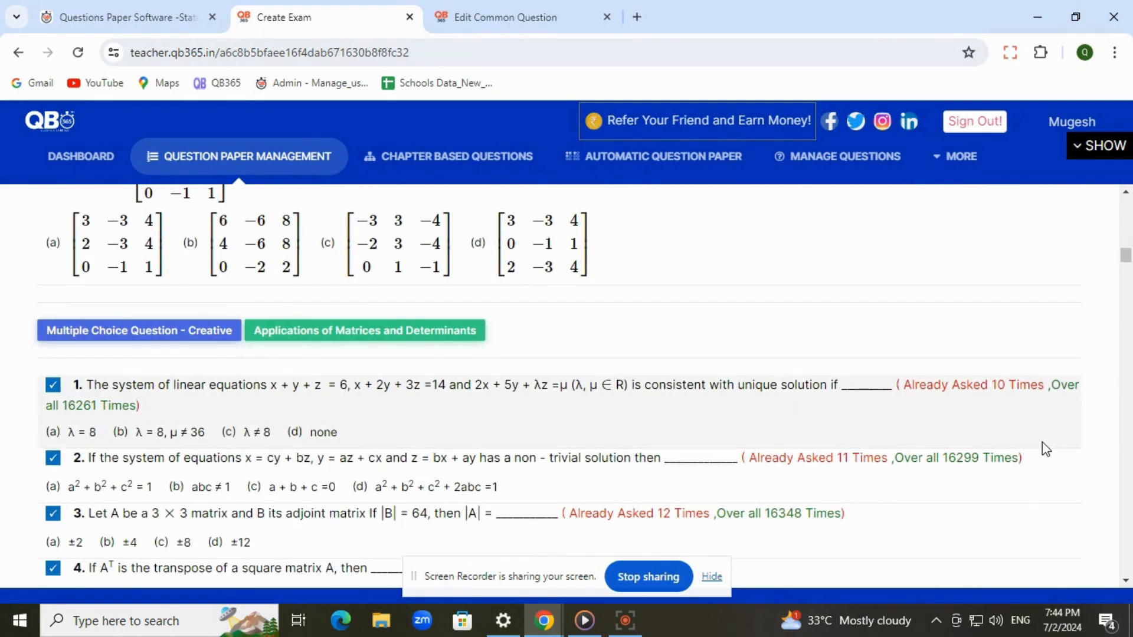
Select the first three 2 Marks book back questions of Applications of Matrices and Determinants.
scroll(1042, 442, down, 7)
scroll(1040, 442, down, 20)
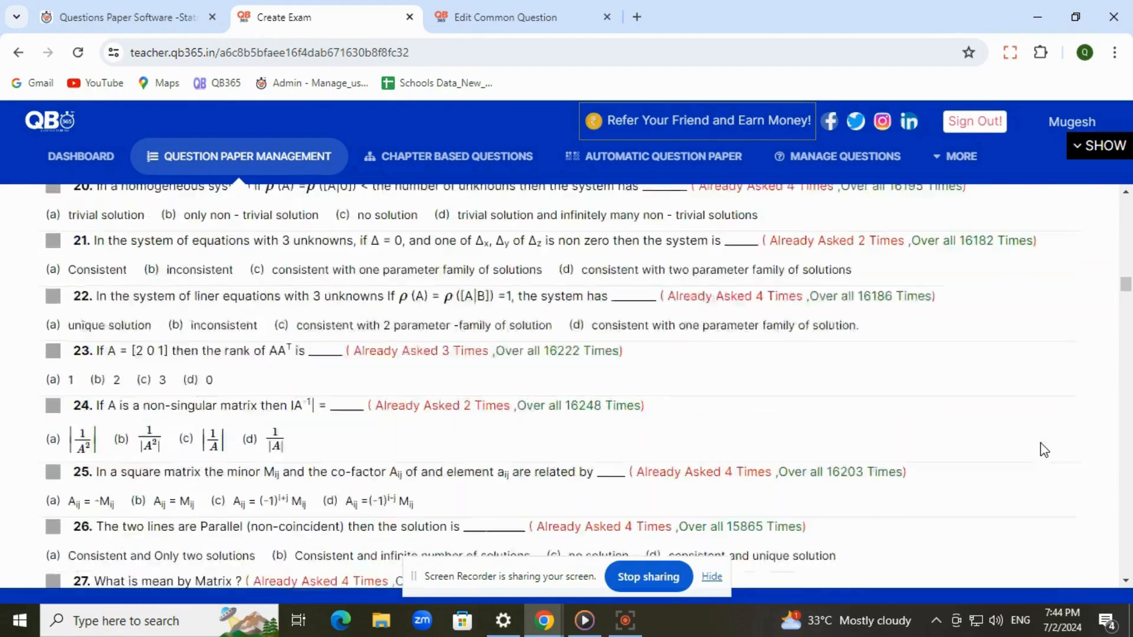
scroll(1036, 449, down, 20)
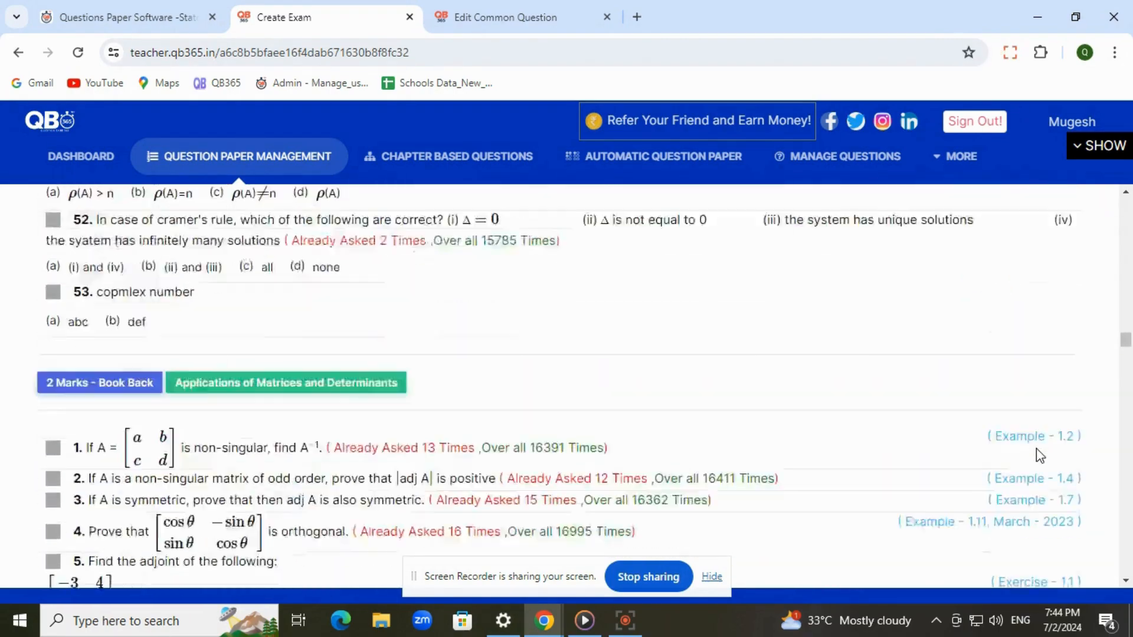
scroll(1036, 449, up, 5)
scroll(506, 482, up, 4)
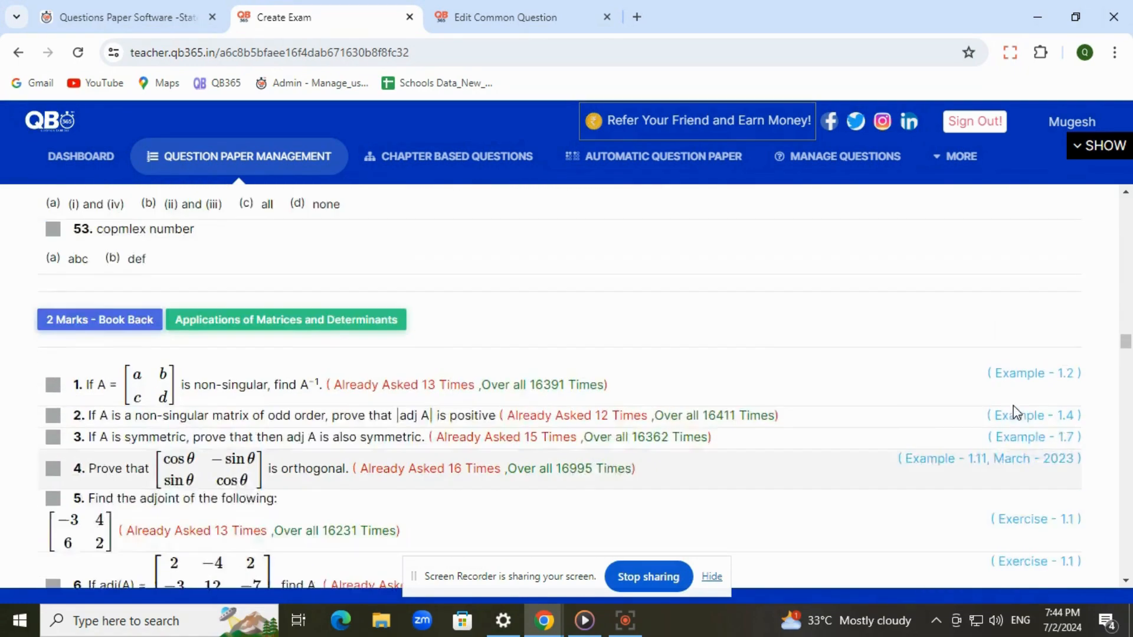
scroll(506, 483, down, 3)
click(53, 256)
click(53, 287)
click(52, 309)
Select three more questions further down the question list, and proceed to the question paper details.
scroll(155, 424, down, 15)
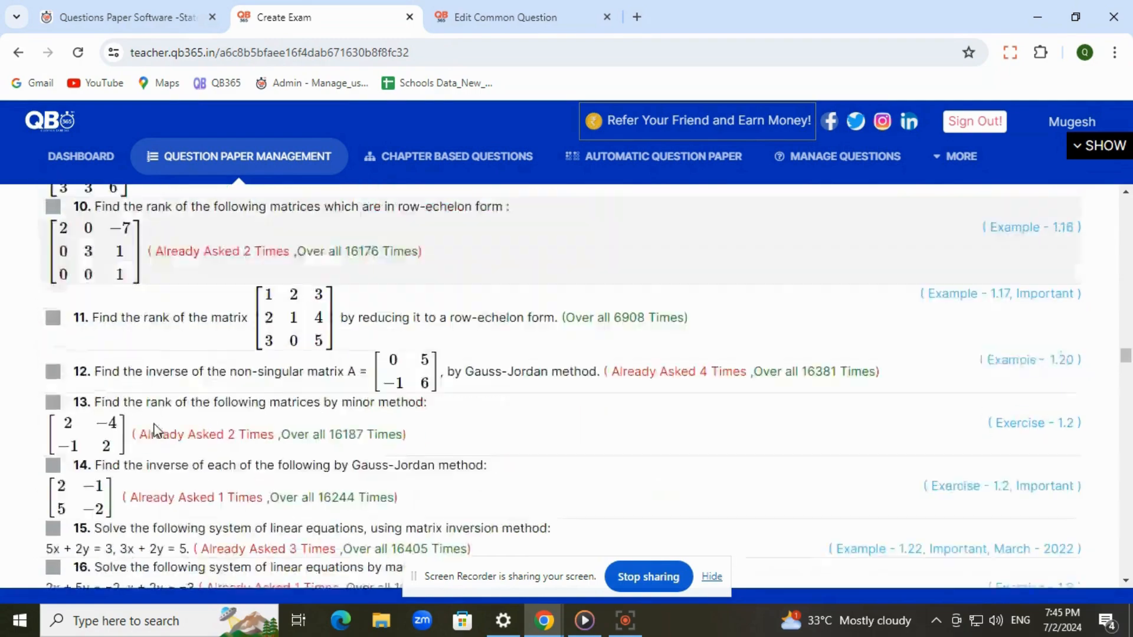
scroll(155, 423, up, 5)
scroll(155, 423, down, 10)
scroll(158, 436, down, 7)
scroll(35, 366, up, 6)
click(53, 308)
click(52, 378)
click(52, 440)
scroll(104, 471, down, 20)
scroll(124, 493, down, 20)
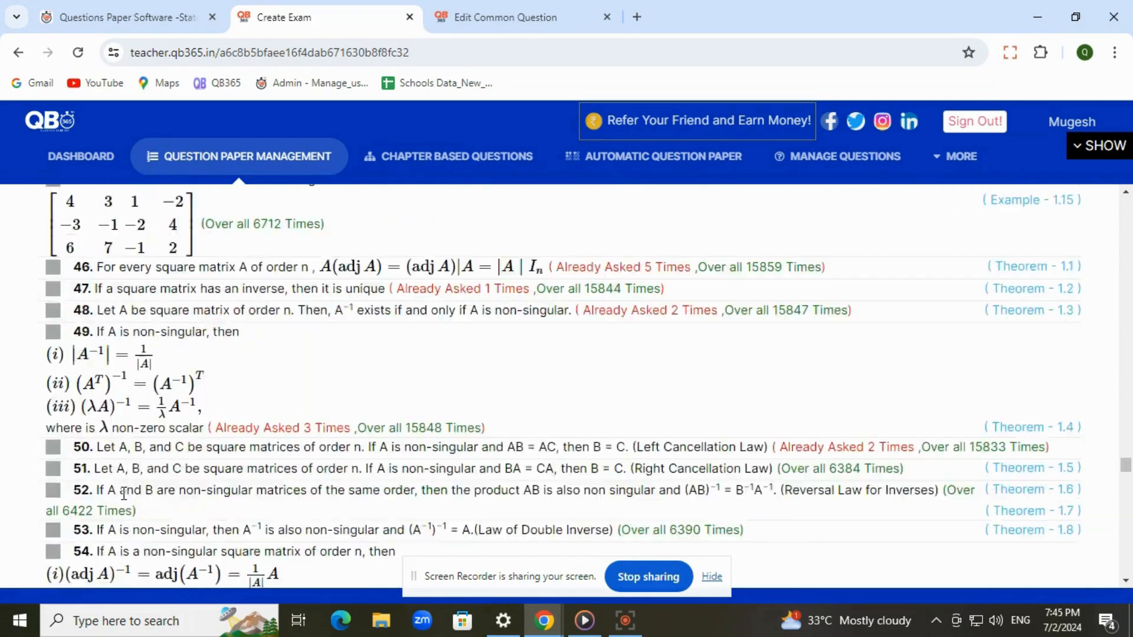
key(Return)
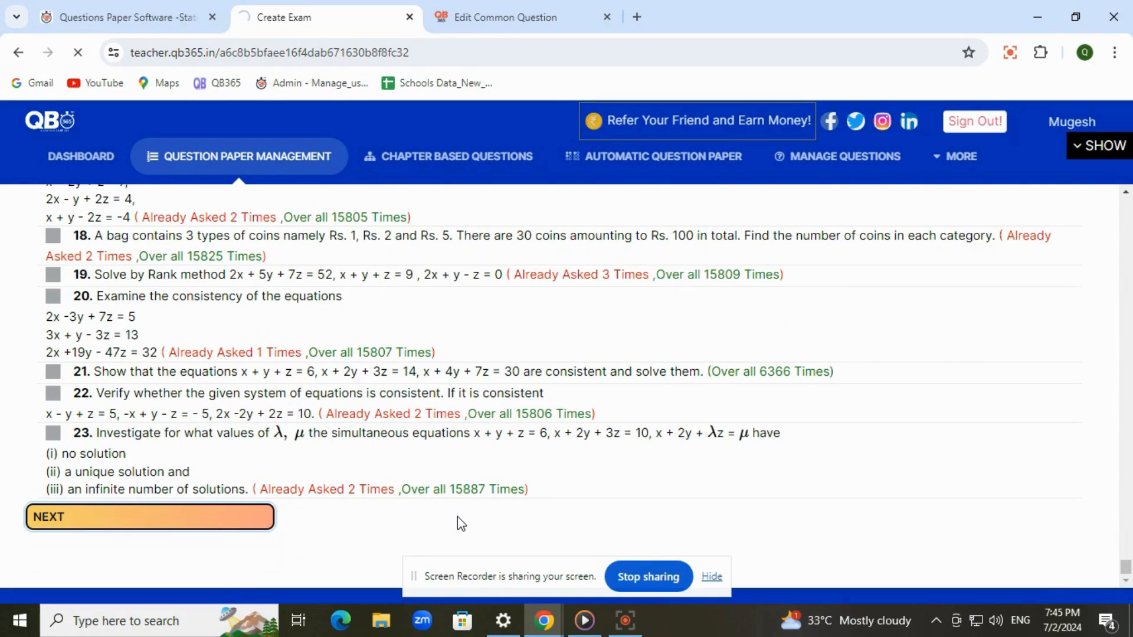
Set the exam time to 60 minutes, the exam date to 07/03/2024 and the exam total marks to 50.
click(249, 299)
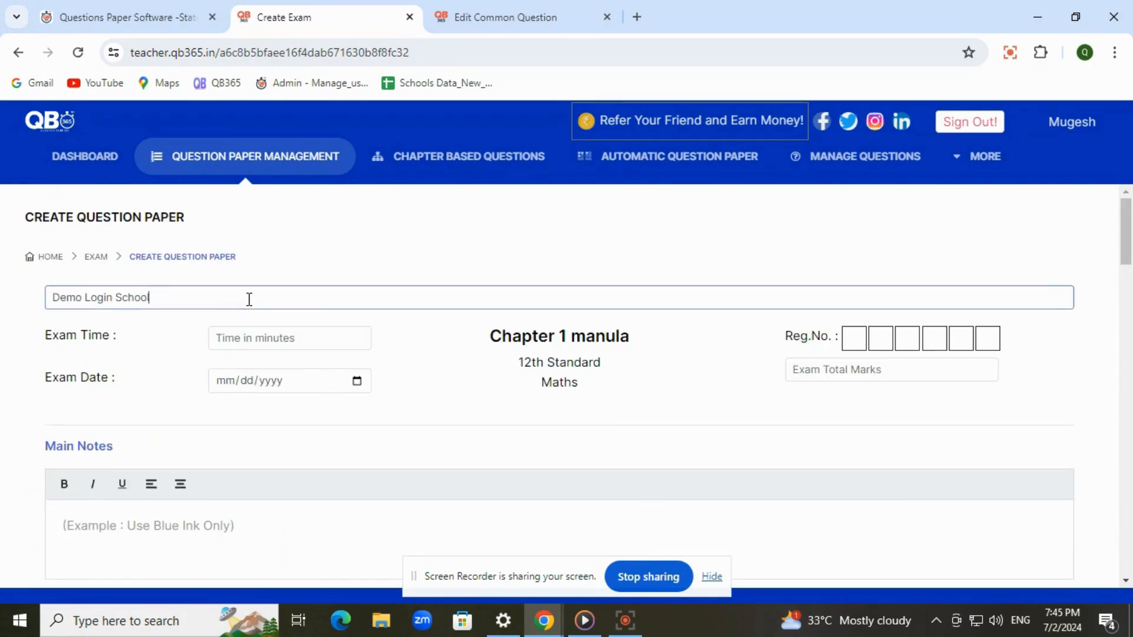
click(310, 341)
text(60)
click(356, 381)
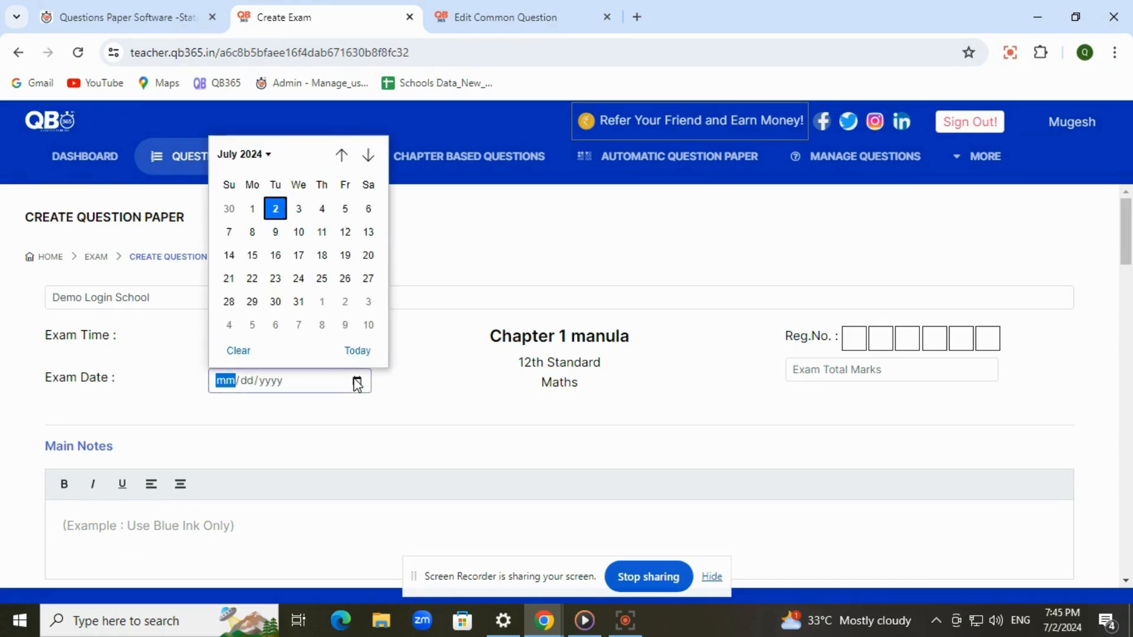
click(298, 210)
click(845, 376)
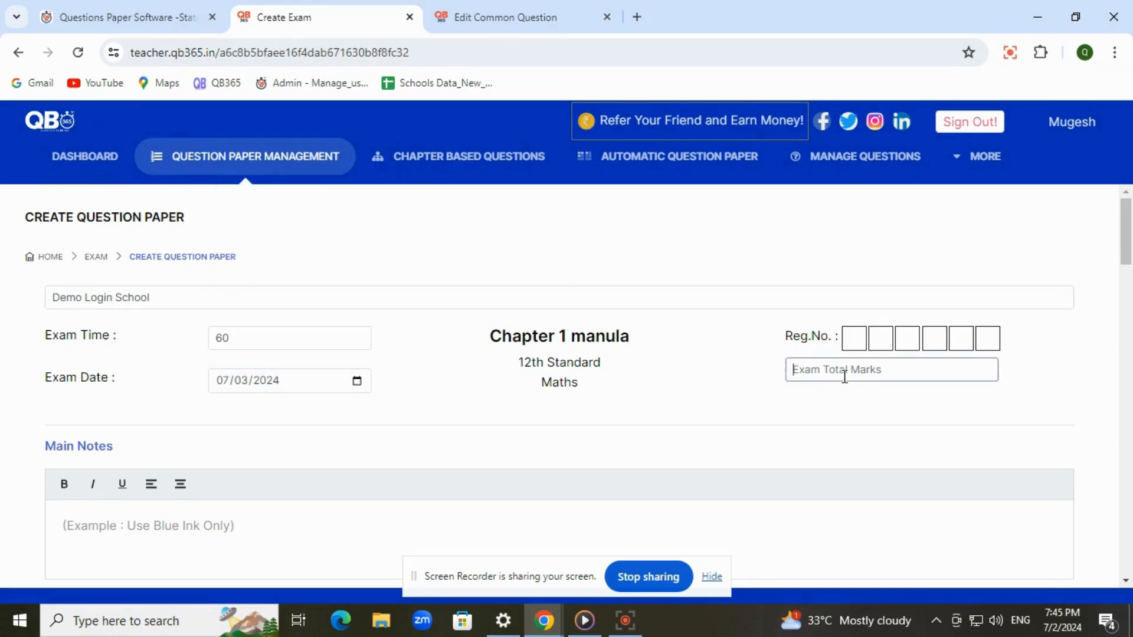
text(50)
scroll(389, 488, down, 4)
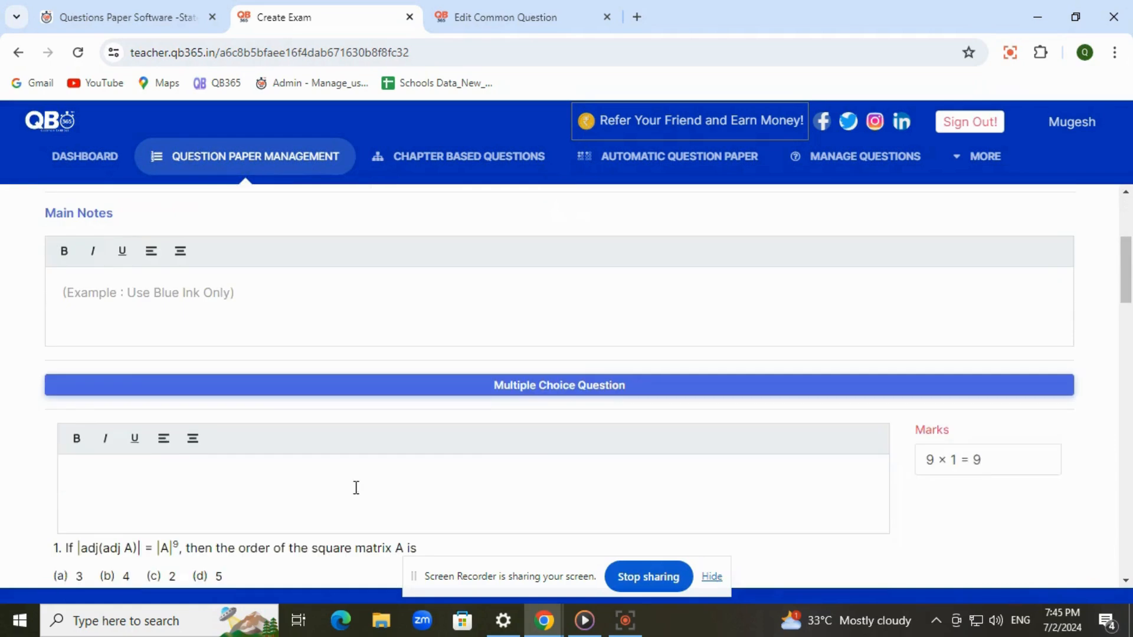
scroll(451, 373, down, 8)
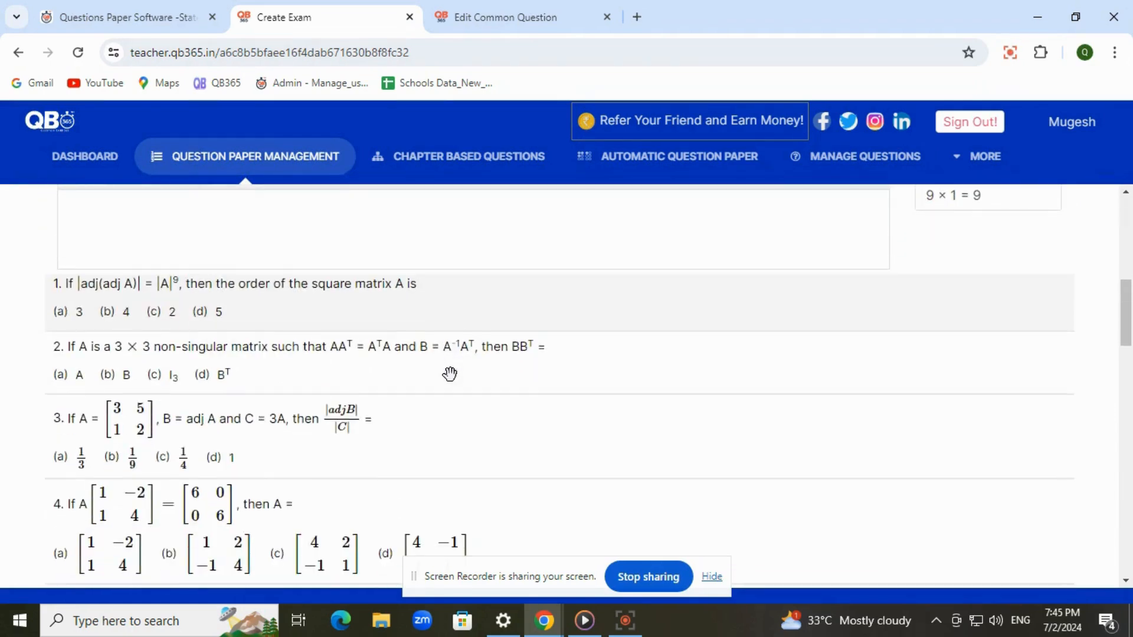
Save the manually selected question paper with the footer notes left empty, and dismiss the status message.
scroll(450, 373, down, 15)
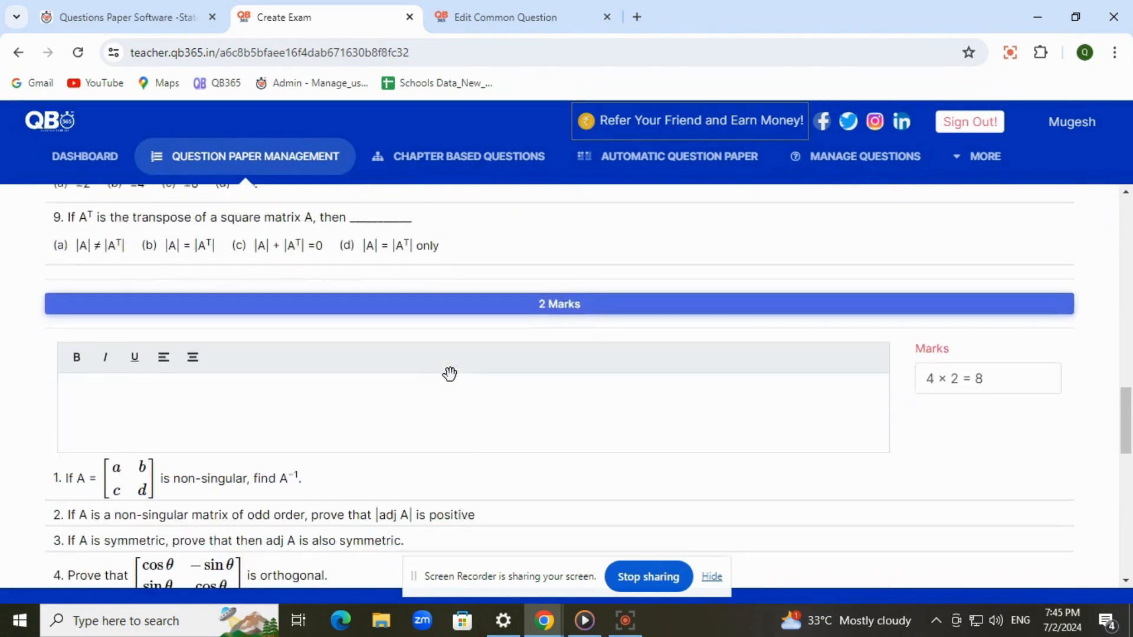
scroll(452, 381, down, 10)
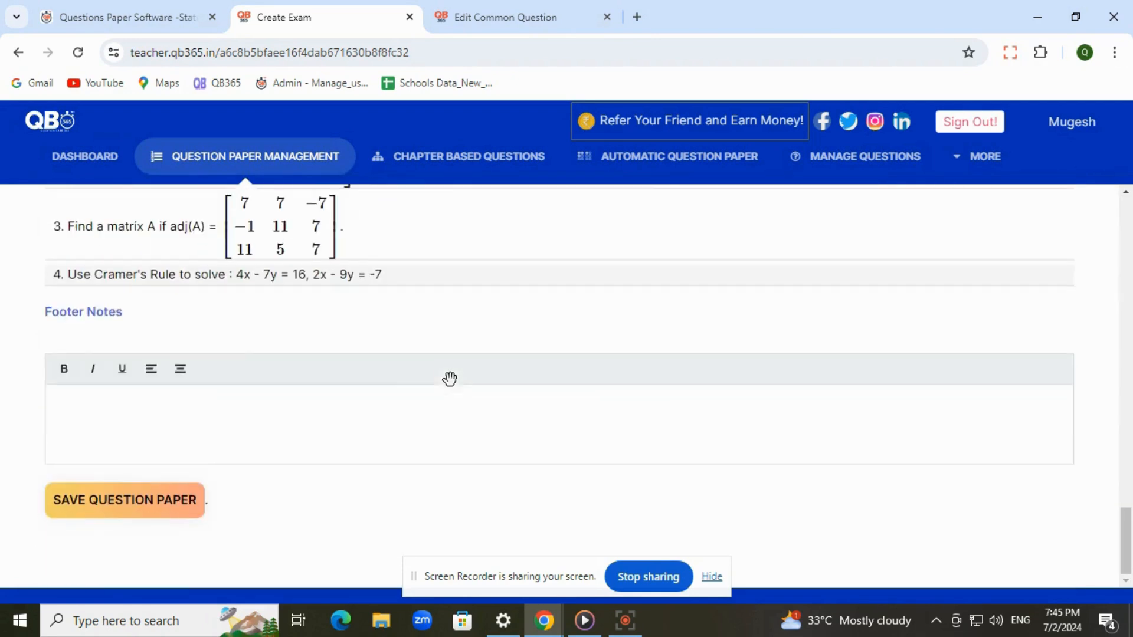
click(146, 500)
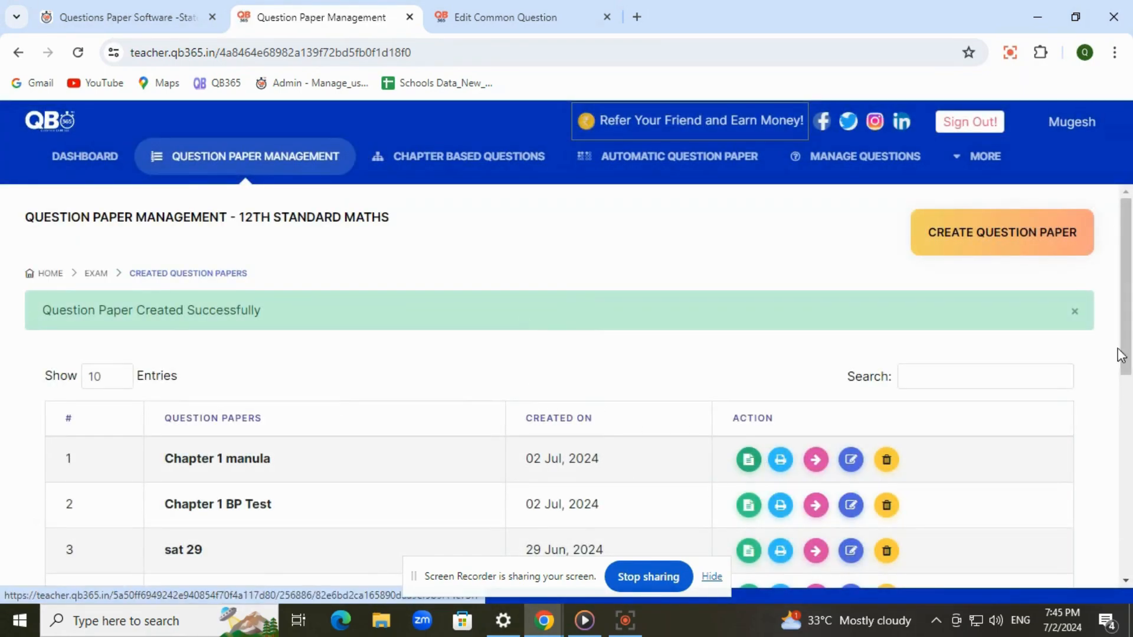
click(1074, 311)
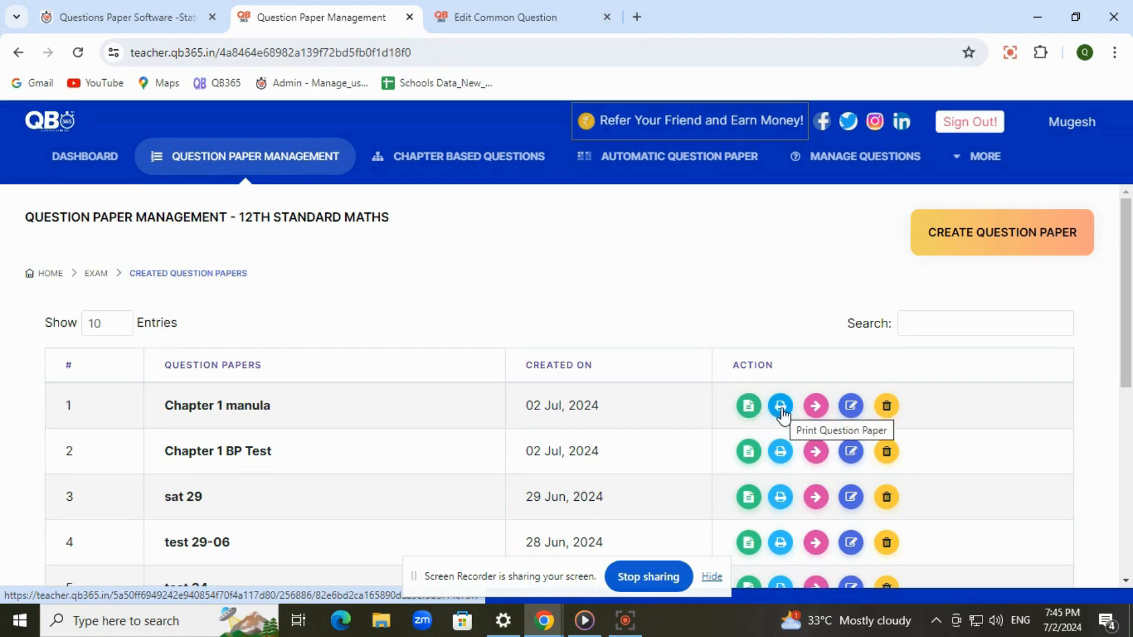
Review the overview of the Chapter 1 manula question paper, and return to the created question papers list.
click(816, 406)
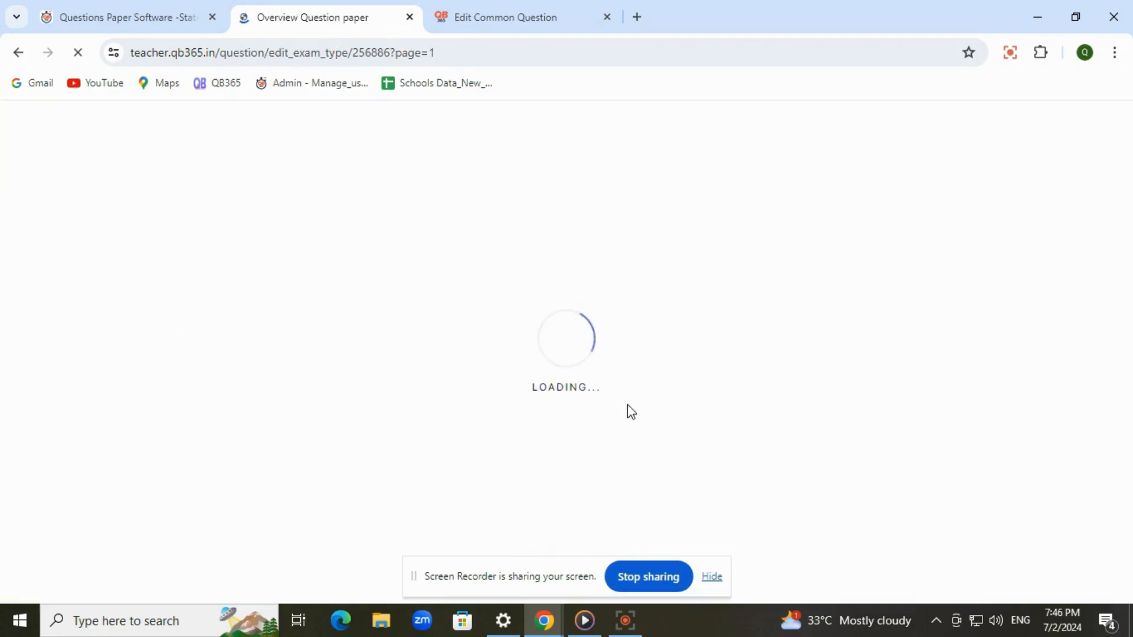
scroll(705, 392, down, 3)
scroll(705, 392, up, 3)
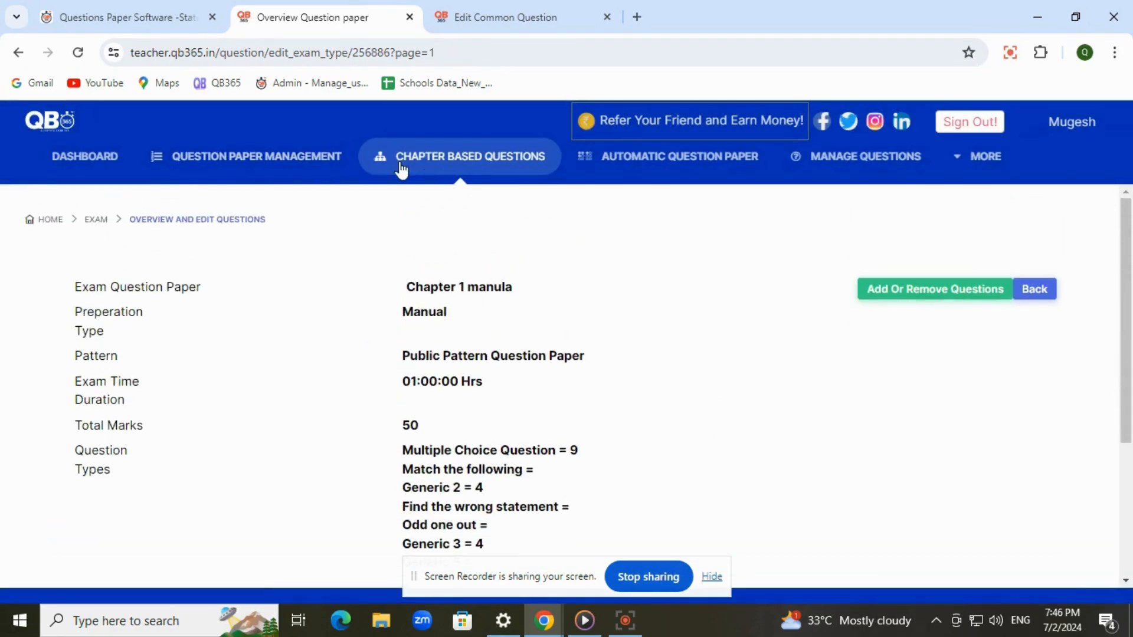
click(217, 167)
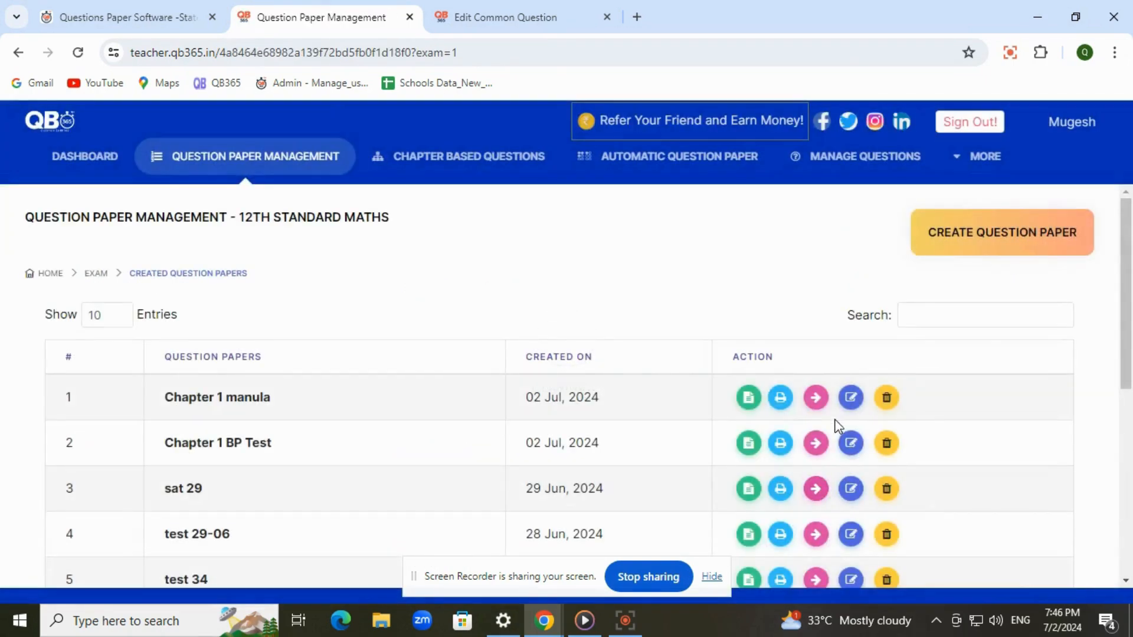
Open the Chapter 1 manula paper for editing, update it without changes, and return to the created question papers list.
click(851, 399)
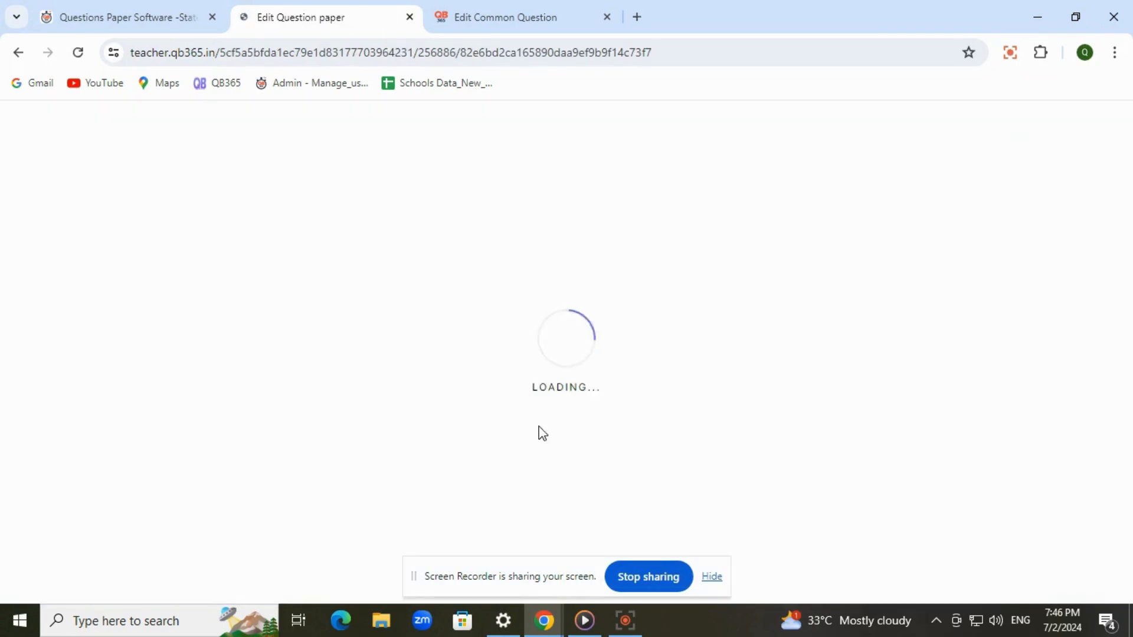
click(280, 310)
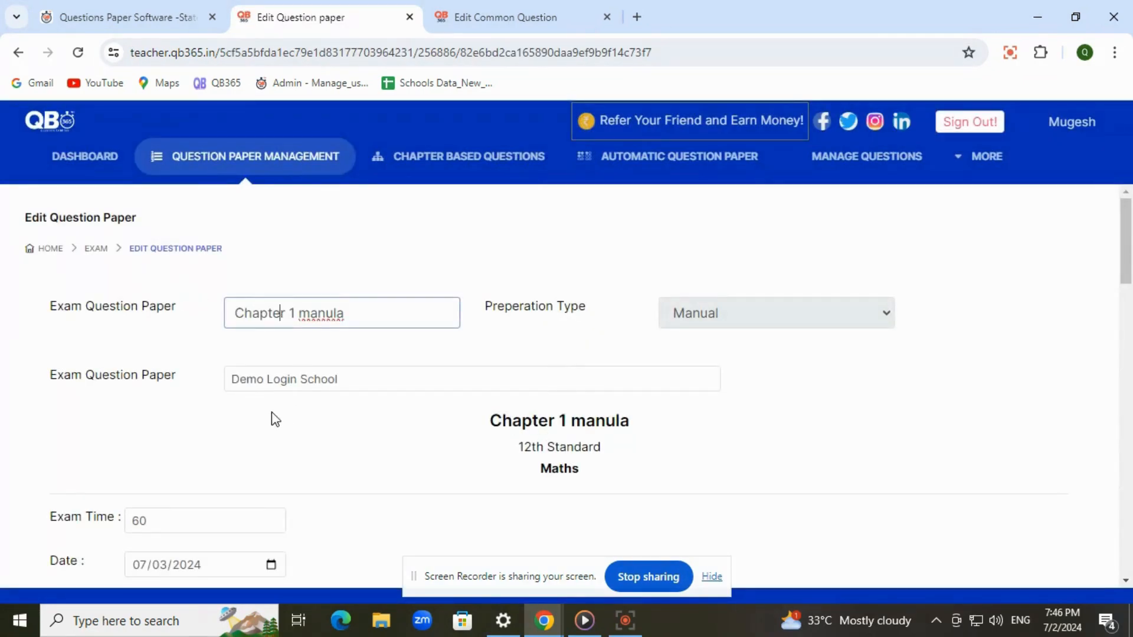
scroll(259, 425, down, 3)
scroll(229, 473, down, 11)
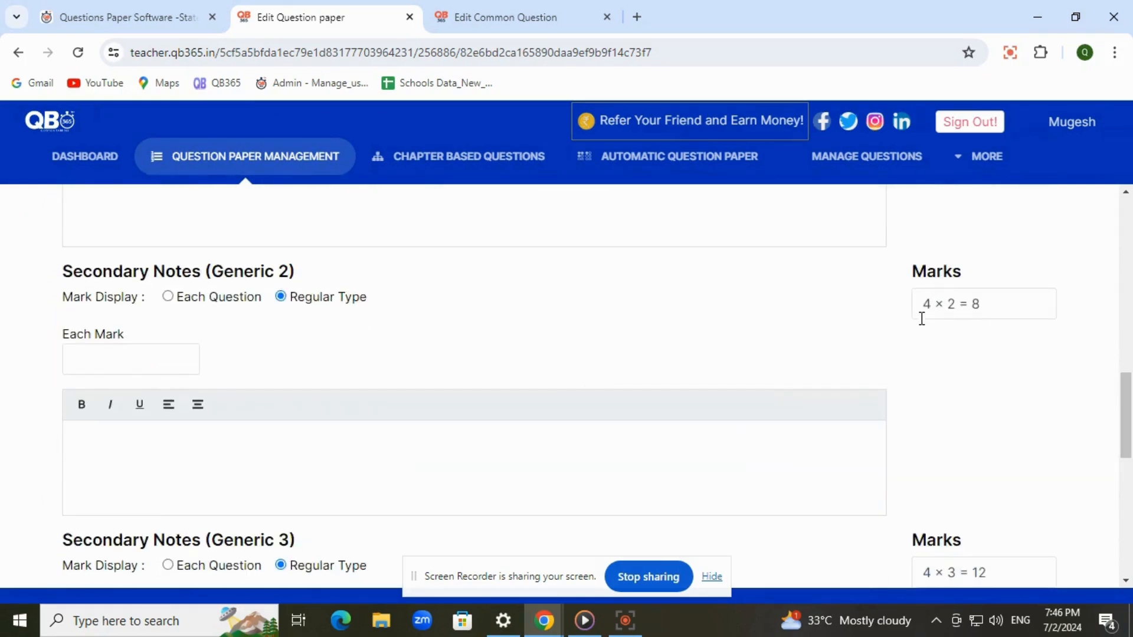
scroll(928, 400, down, 9)
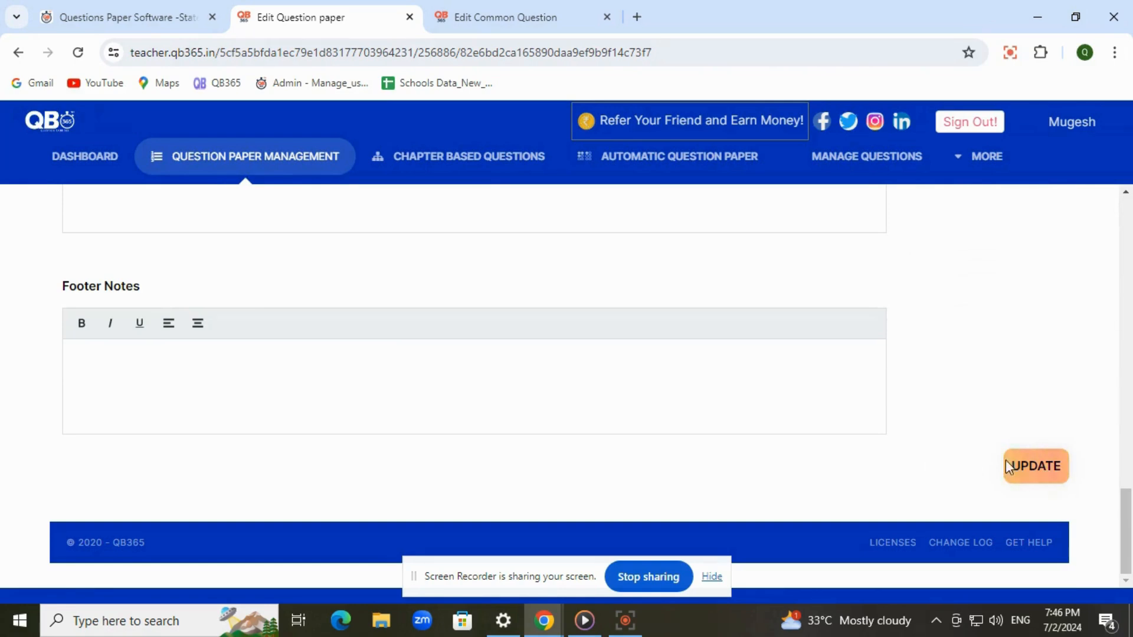
click(1037, 476)
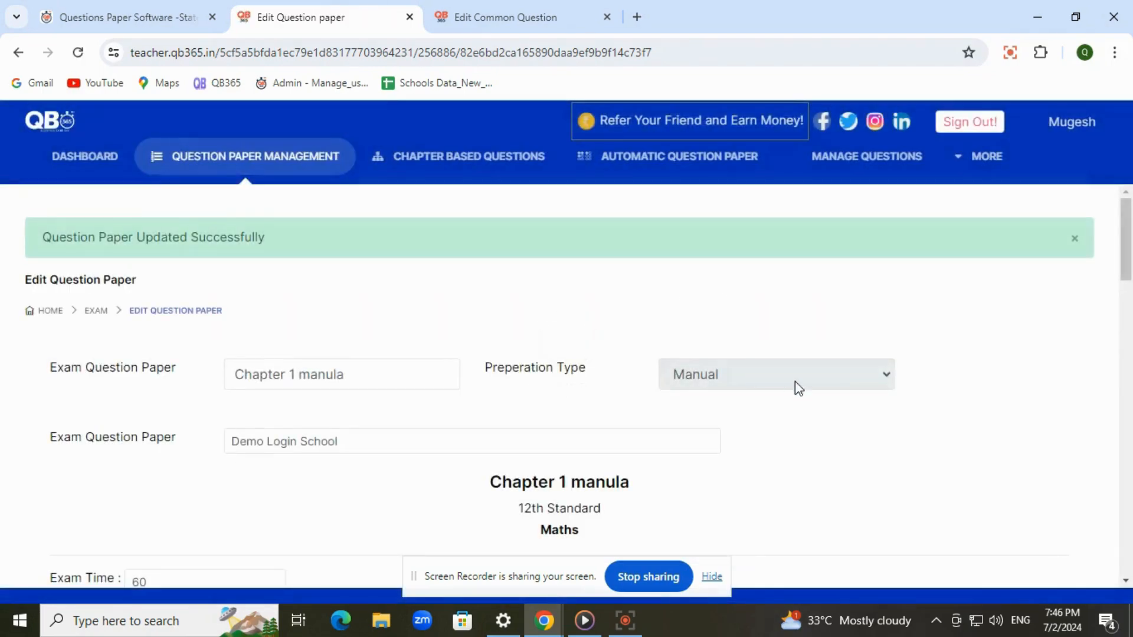
click(231, 155)
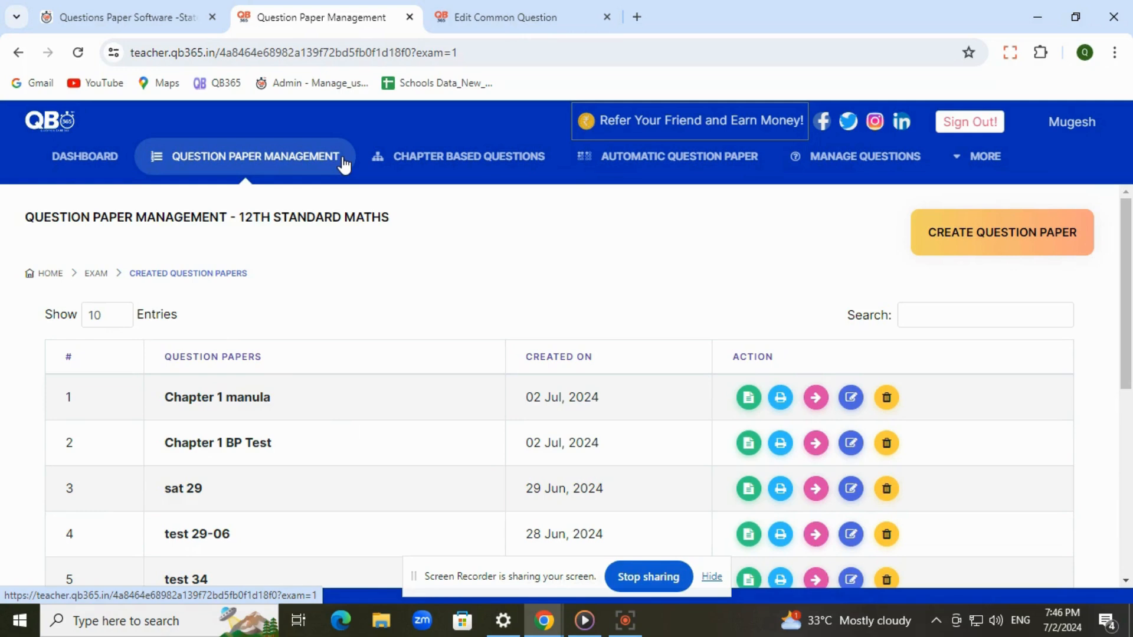
Start a chapter based Multiple Question Paper for the 12th Standard Maths chapter Inverse Trigonometric Functions.
click(476, 165)
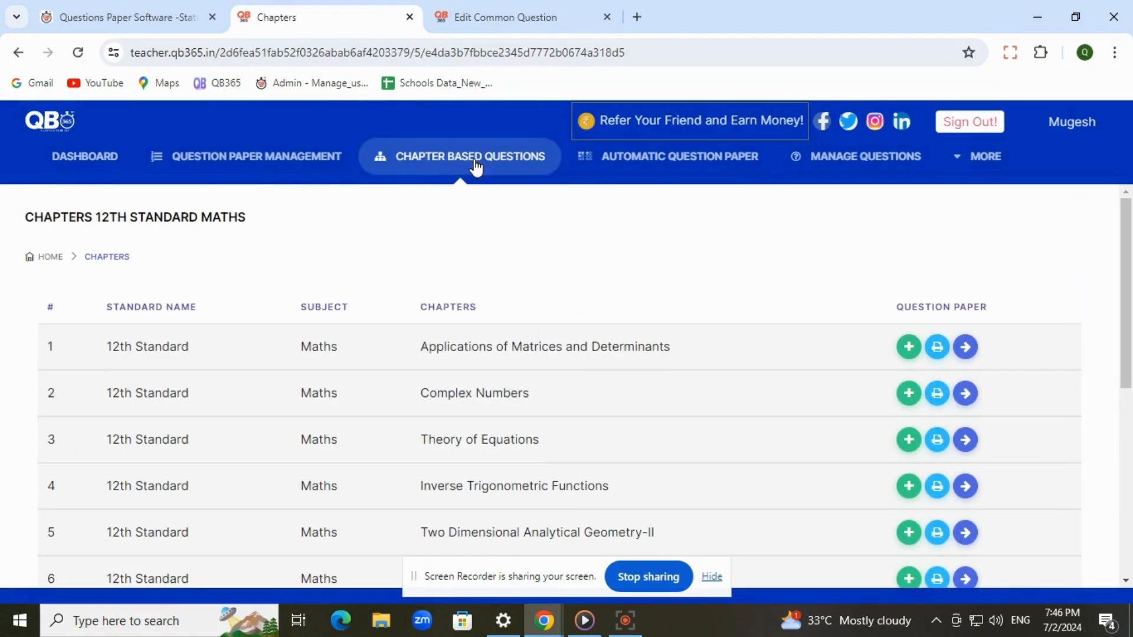
scroll(666, 413, down, 3)
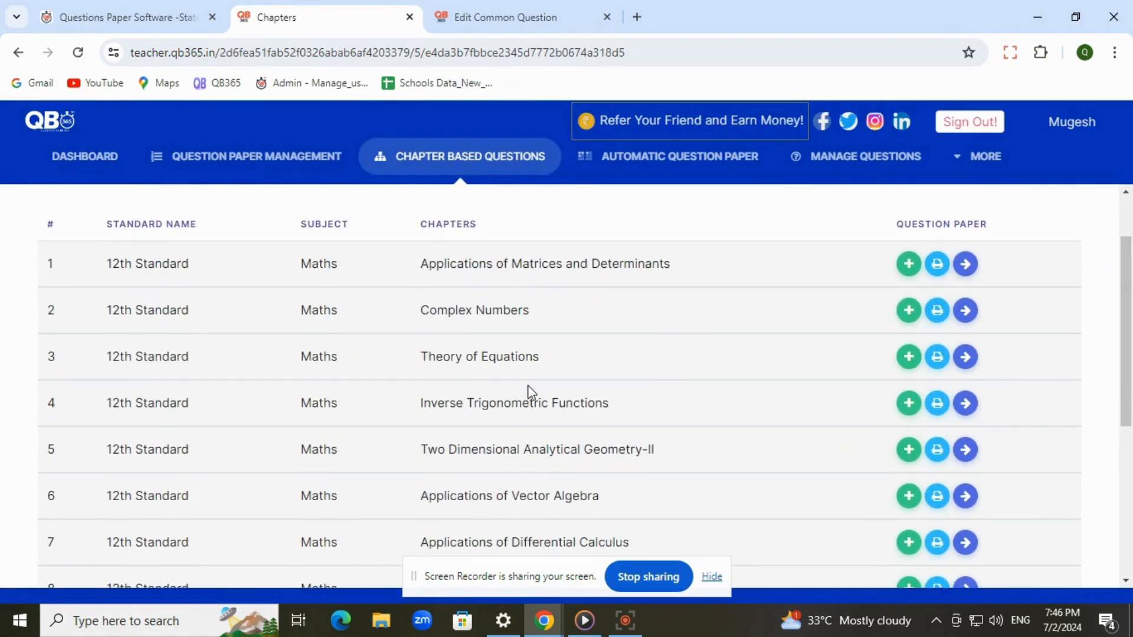
scroll(531, 391, down, 3)
scroll(527, 390, down, 1)
scroll(526, 391, up, 7)
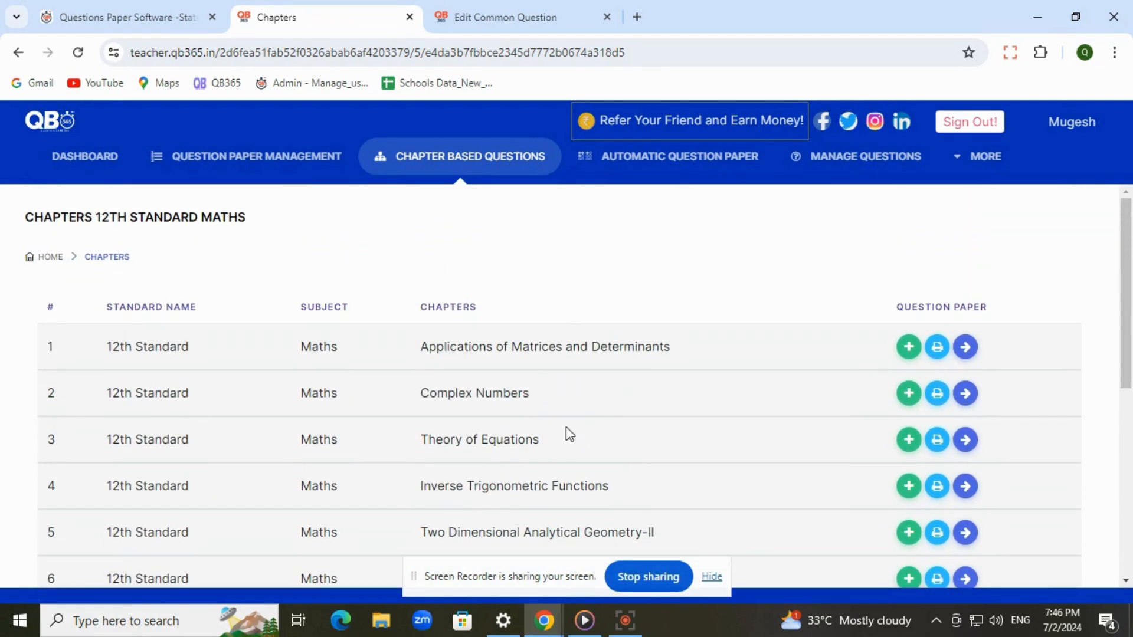
click(909, 487)
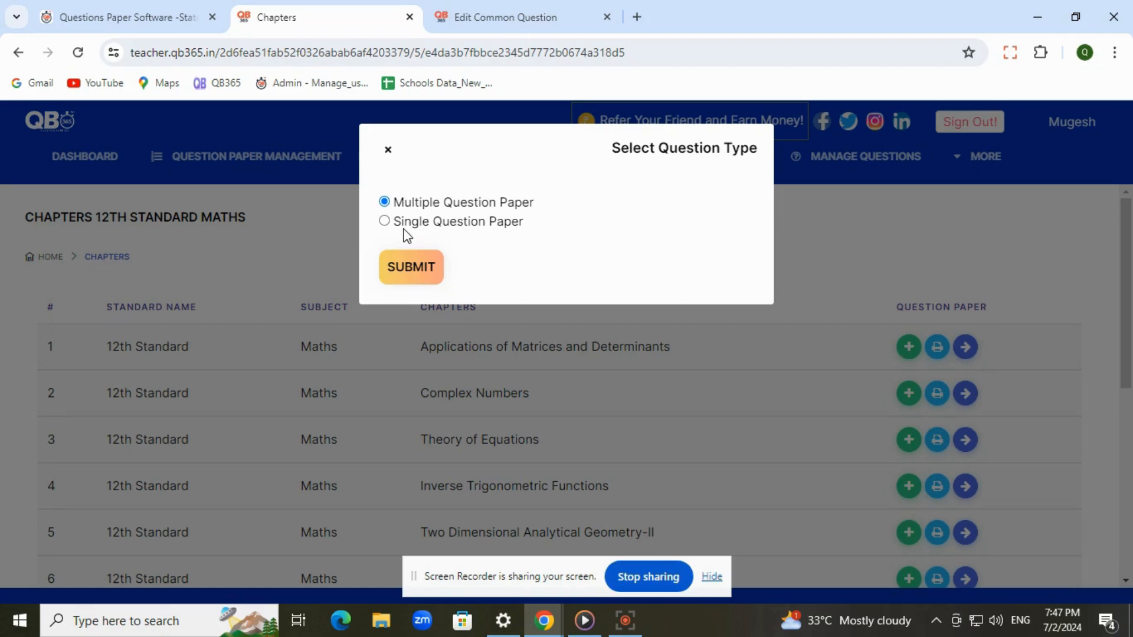
click(416, 274)
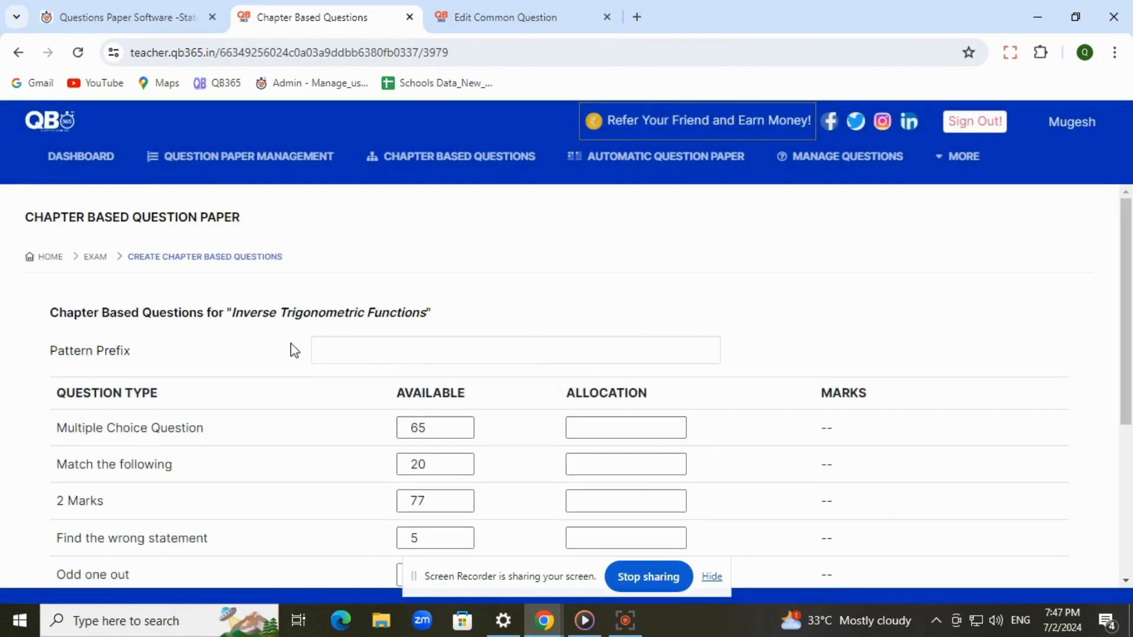
Copy the chapter title into the pattern prefix so that it reads Inverse Trigonometric Functions.
drag(235, 313, 427, 326)
key(ctrl+c)
click(406, 352)
key(ctrl+v)
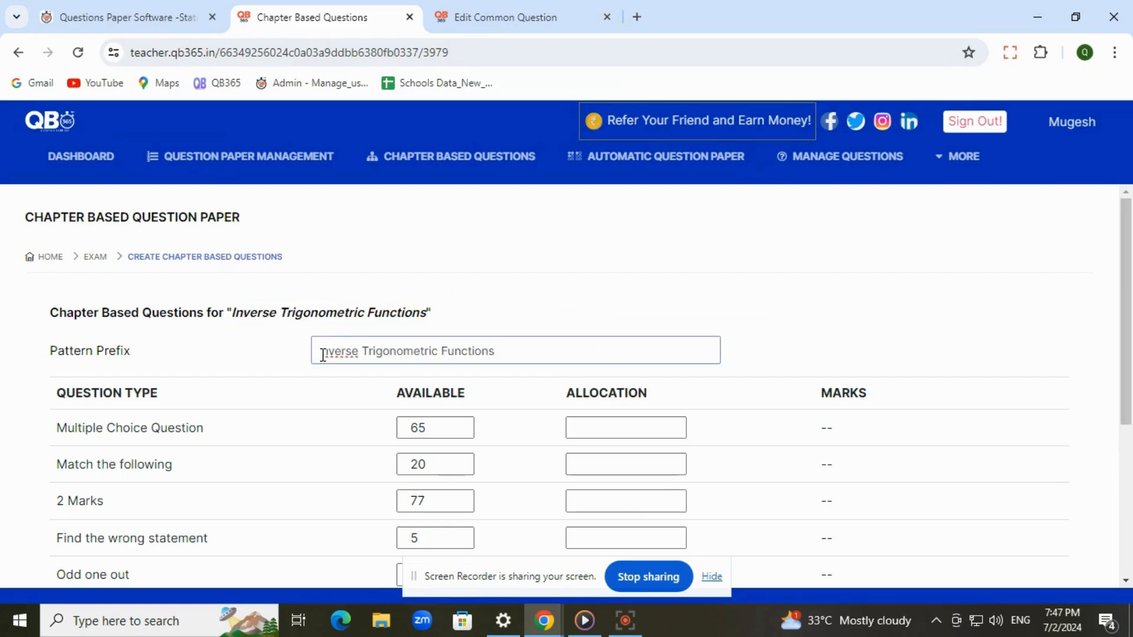
text(I)
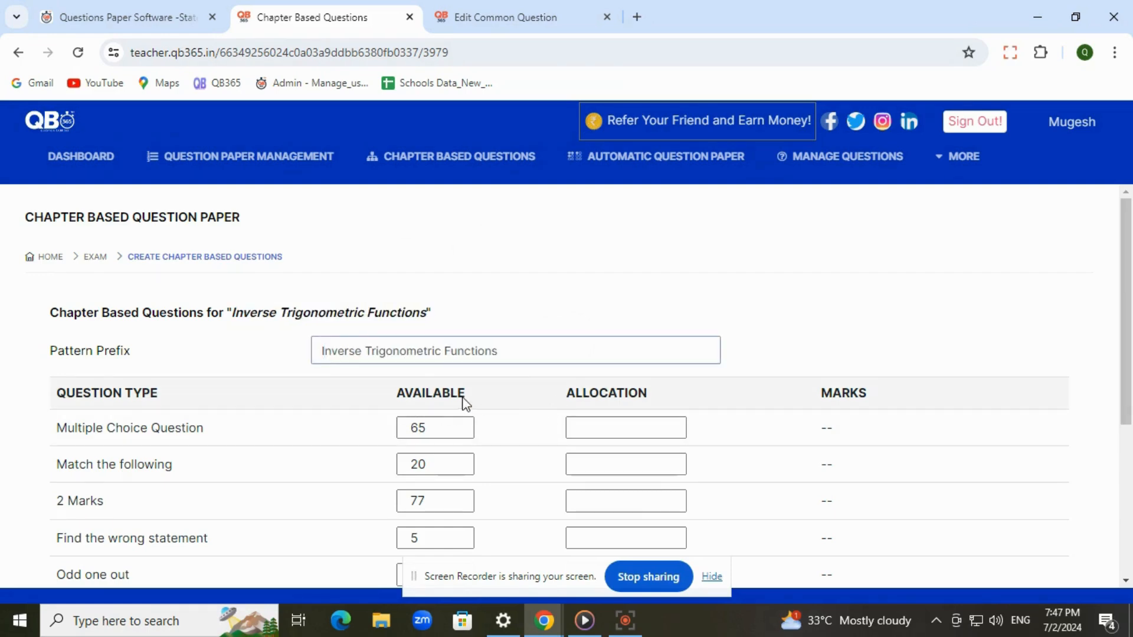
Allocate 10 Multiple Choice, 5 Match the following and 5 2 Marks questions to each paper.
scroll(466, 424, down, 3)
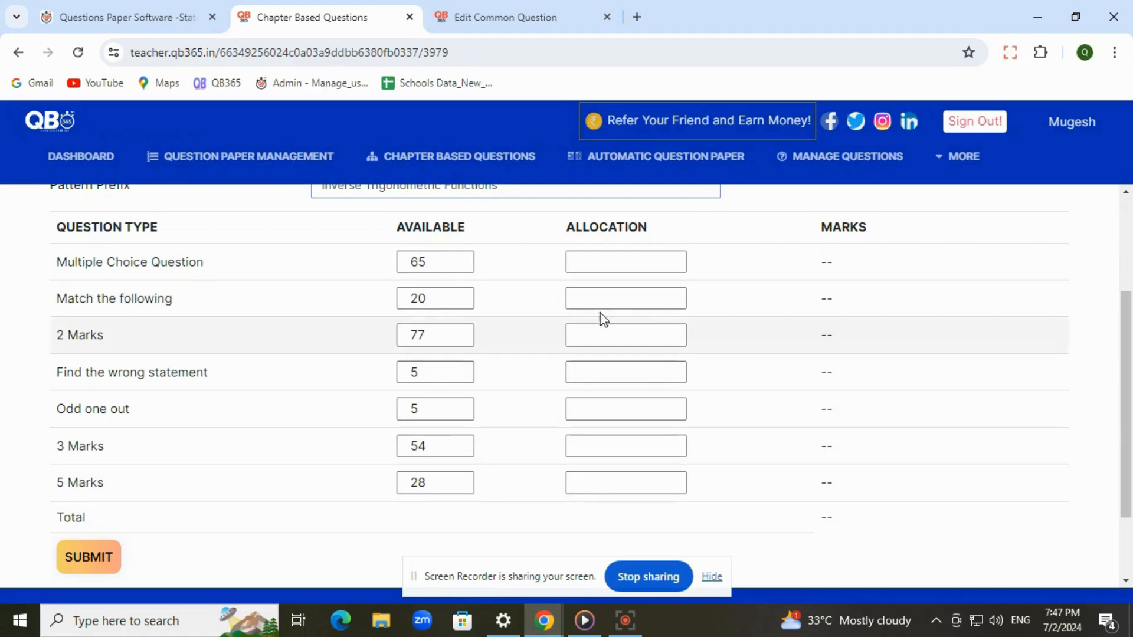
click(635, 260)
text(5)
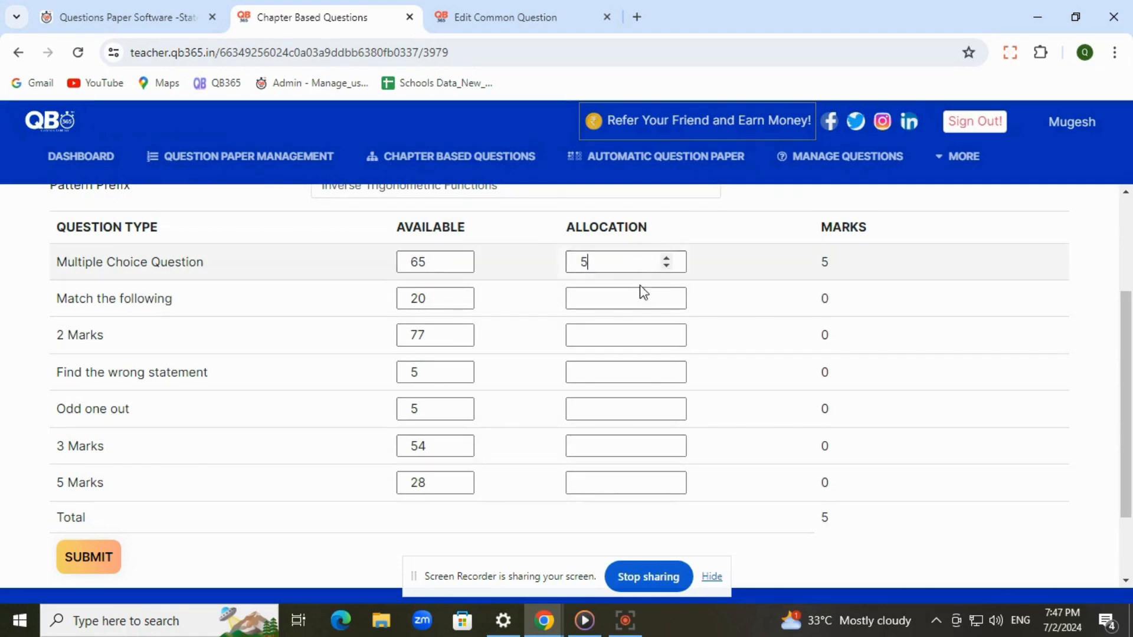
drag(597, 256, 564, 265)
text(10)
click(608, 298)
text(5)
click(609, 332)
text(5)
Allocate 1 Find the wrong statement, 1 Odd one out, 5 3 Marks and 5 5 Marks questions, and submit the allocation.
click(609, 365)
text(1)
click(608, 403)
text(1)
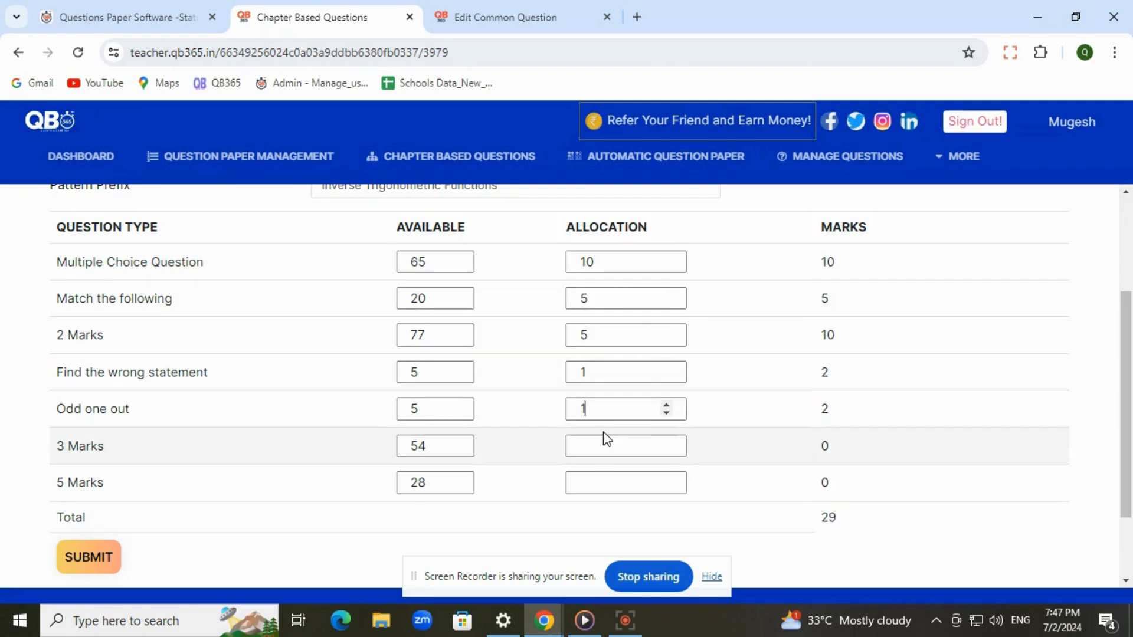
click(605, 444)
text(5)
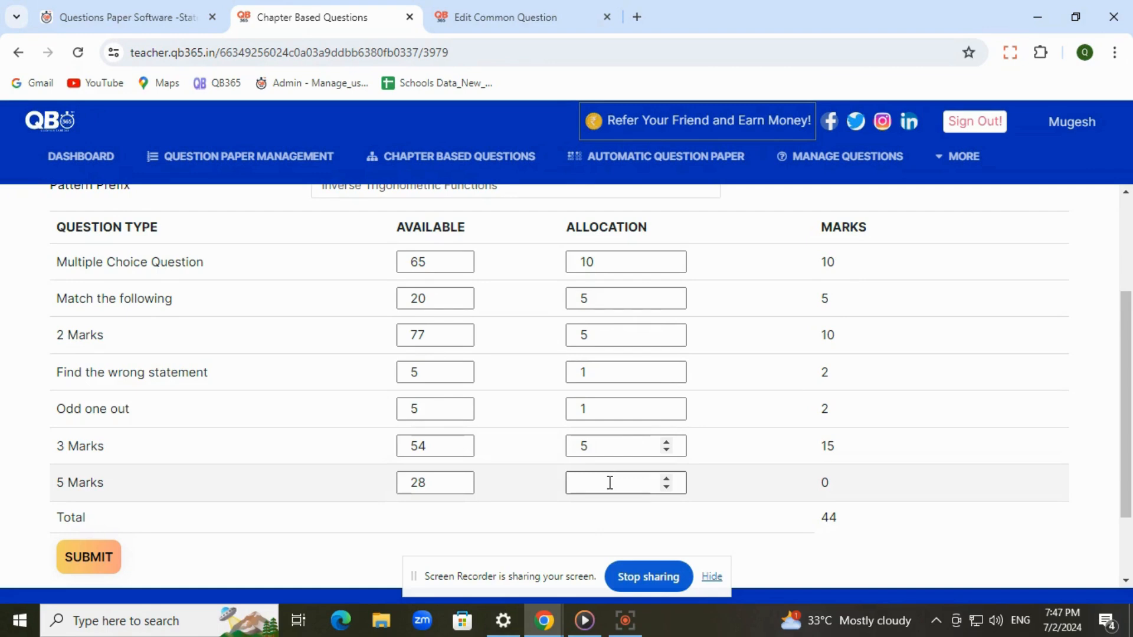
click(610, 483)
text(5)
scroll(467, 503, down, 2)
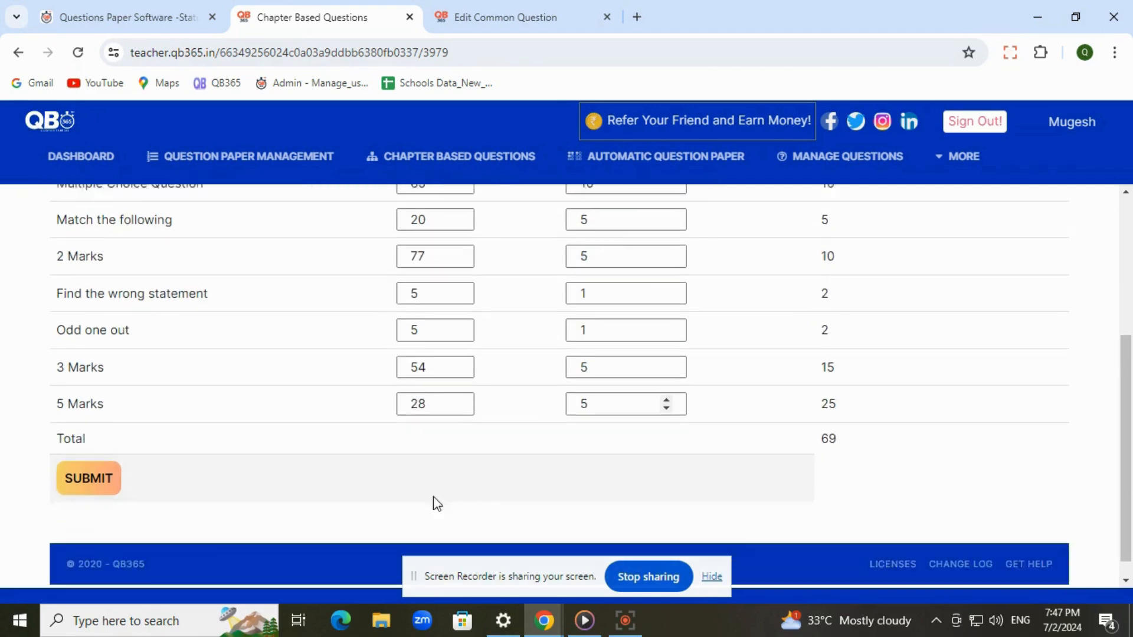
click(95, 479)
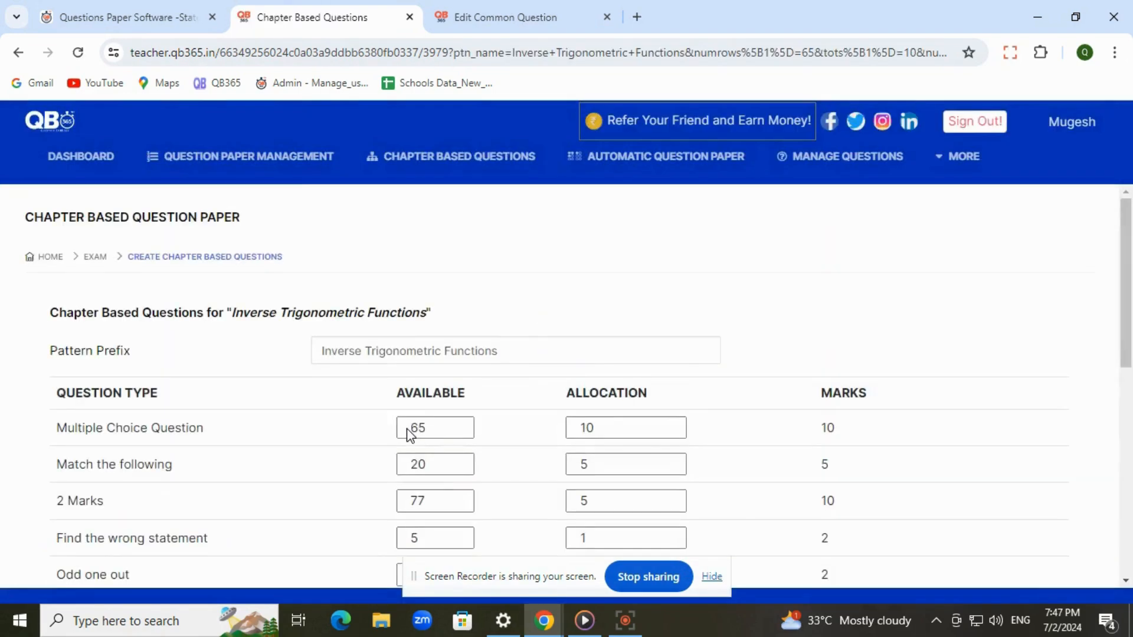
Examine how many question papers can be created, comparing the available and allocated question counts.
scroll(405, 427, down, 8)
drag(38, 314, 285, 324)
scroll(610, 392, up, 4)
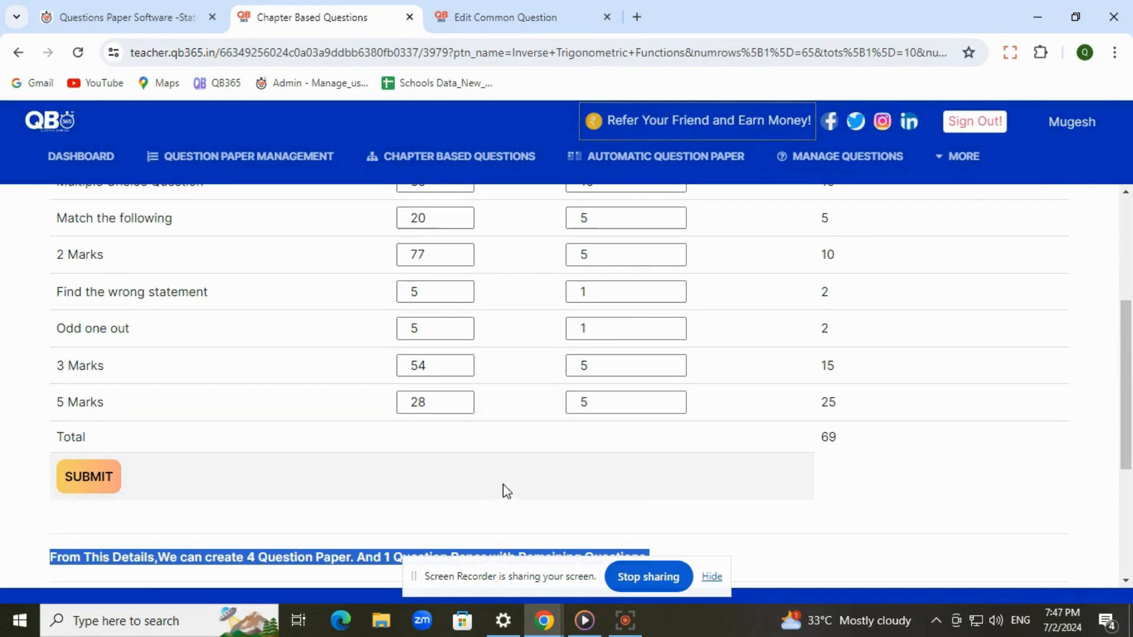
scroll(549, 475, up, 1)
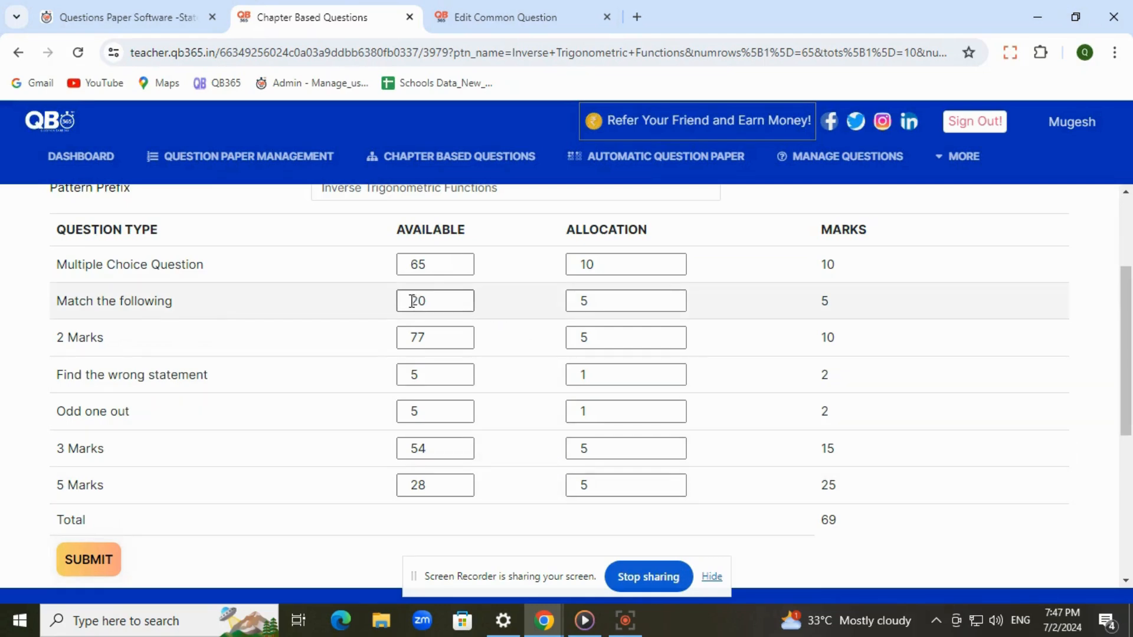
double_click(611, 301)
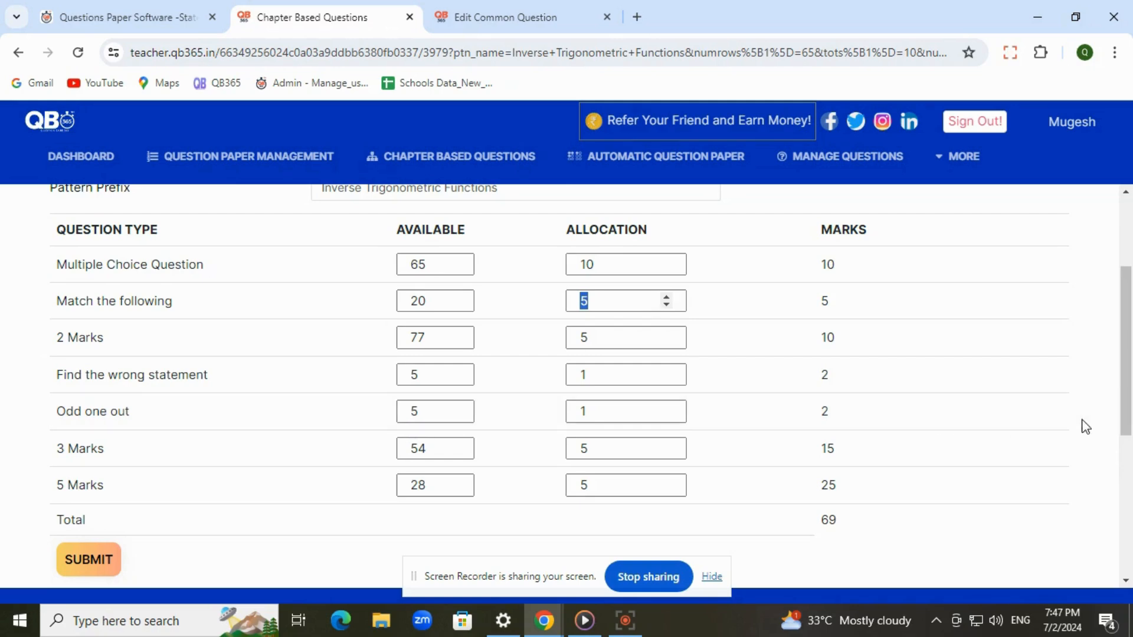
scroll(1086, 429, down, 4)
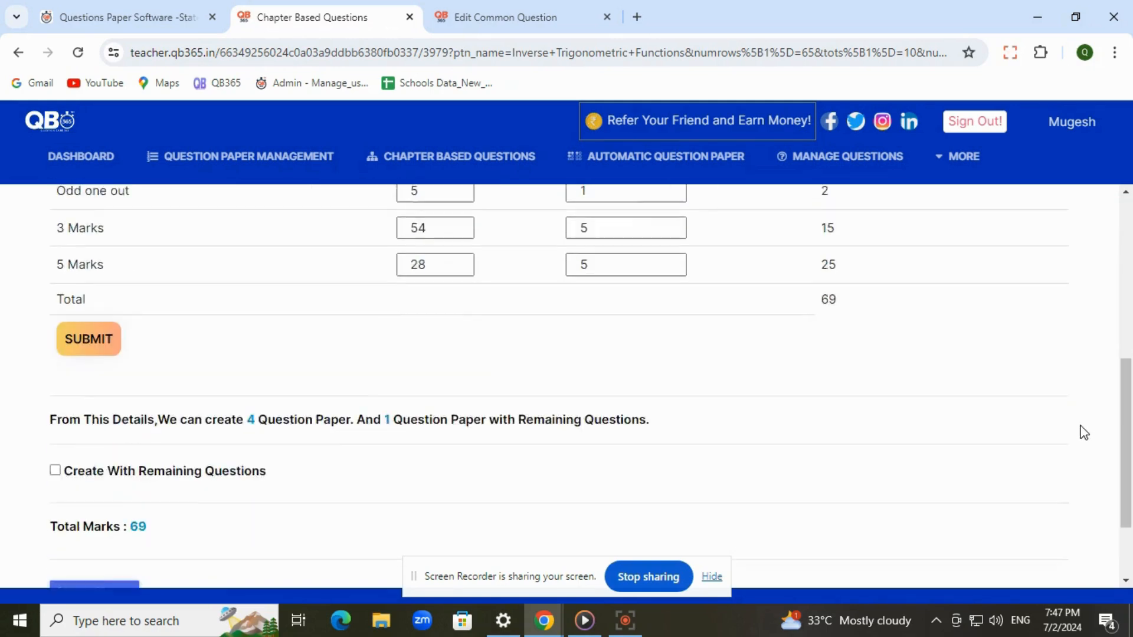
drag(249, 392, 413, 409)
click(151, 397)
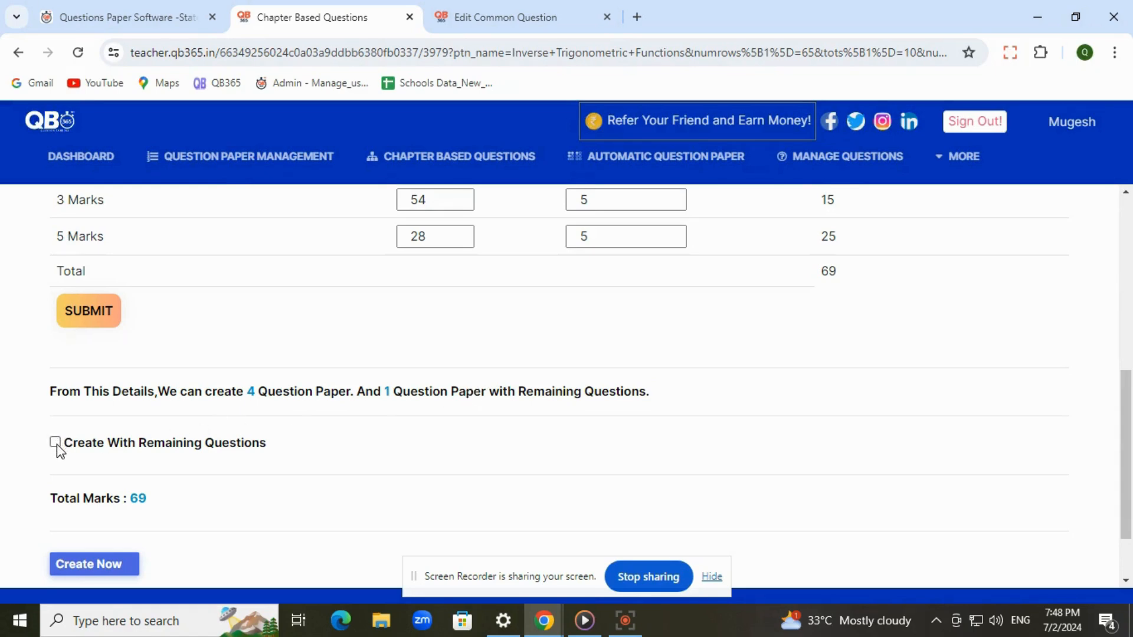
Create the Inverse Trigonometric Functions question papers with Create With Remaining Questions left off.
scroll(58, 442, down, 2)
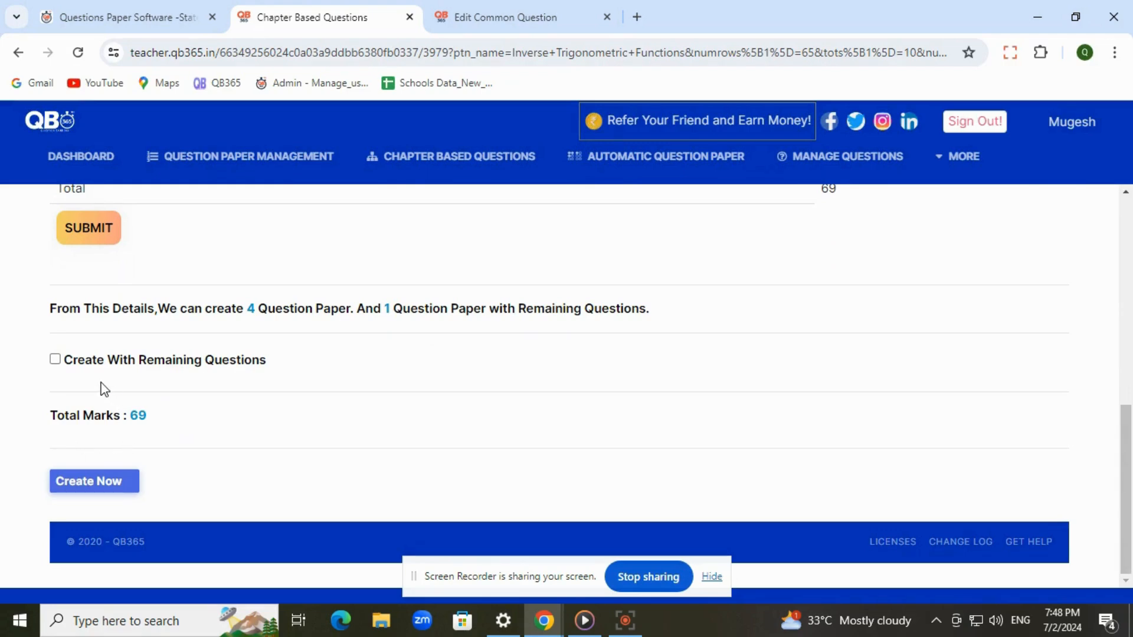
drag(121, 361, 290, 391)
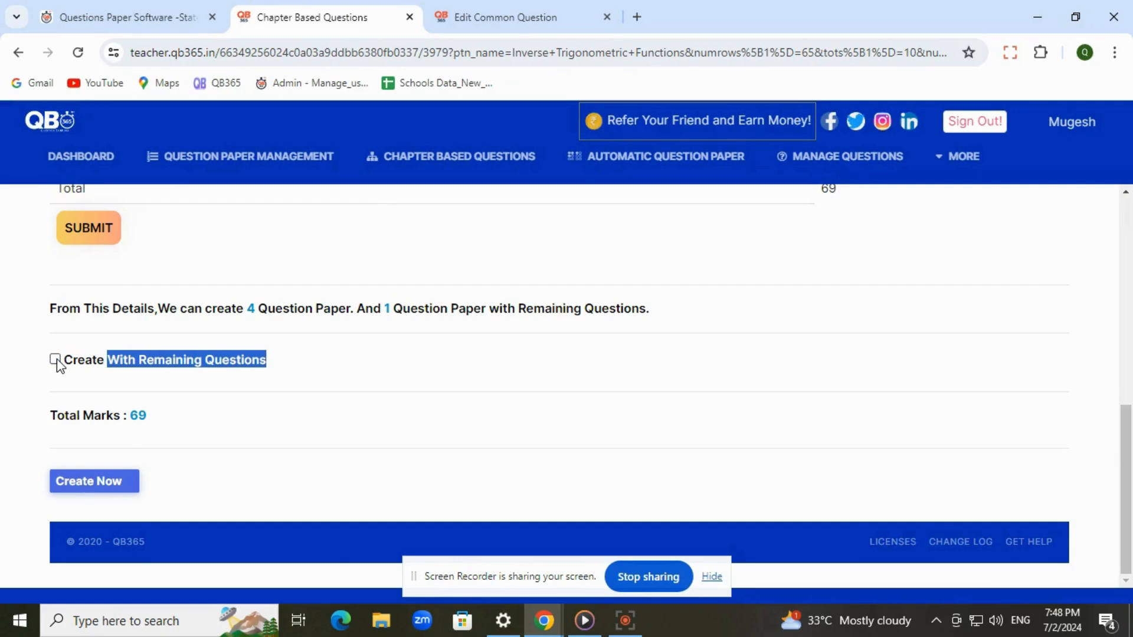
click(163, 475)
click(110, 487)
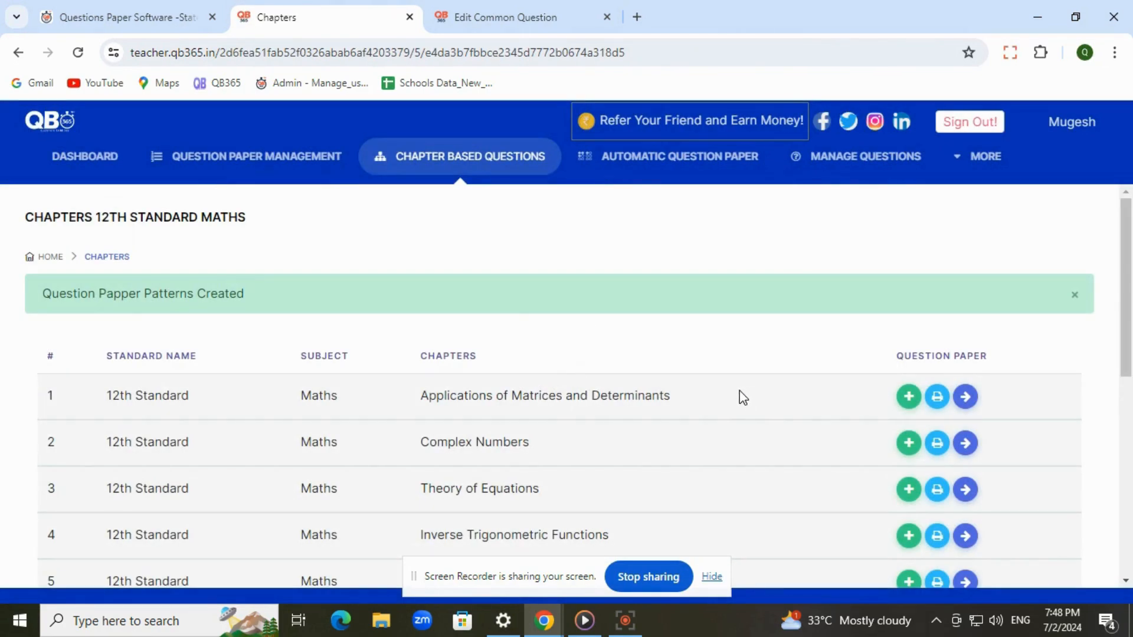
Open the print preview of the Inverse Trigonometric Functions - 1 question paper from its chapter's print patterns.
scroll(755, 425, down, 1)
click(937, 455)
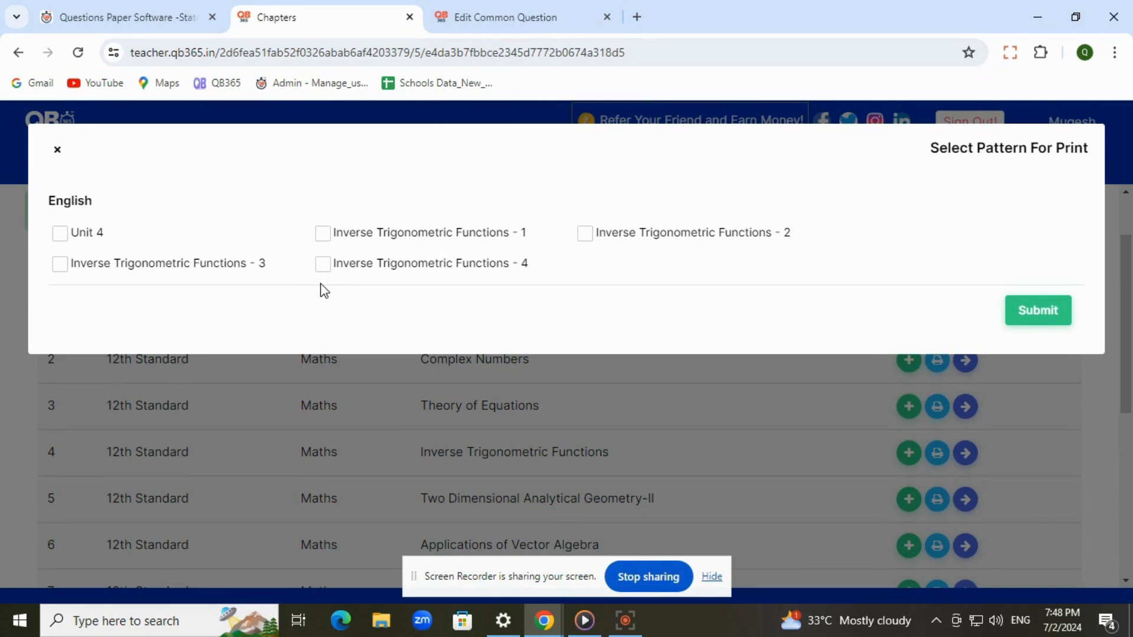
click(323, 234)
click(1037, 311)
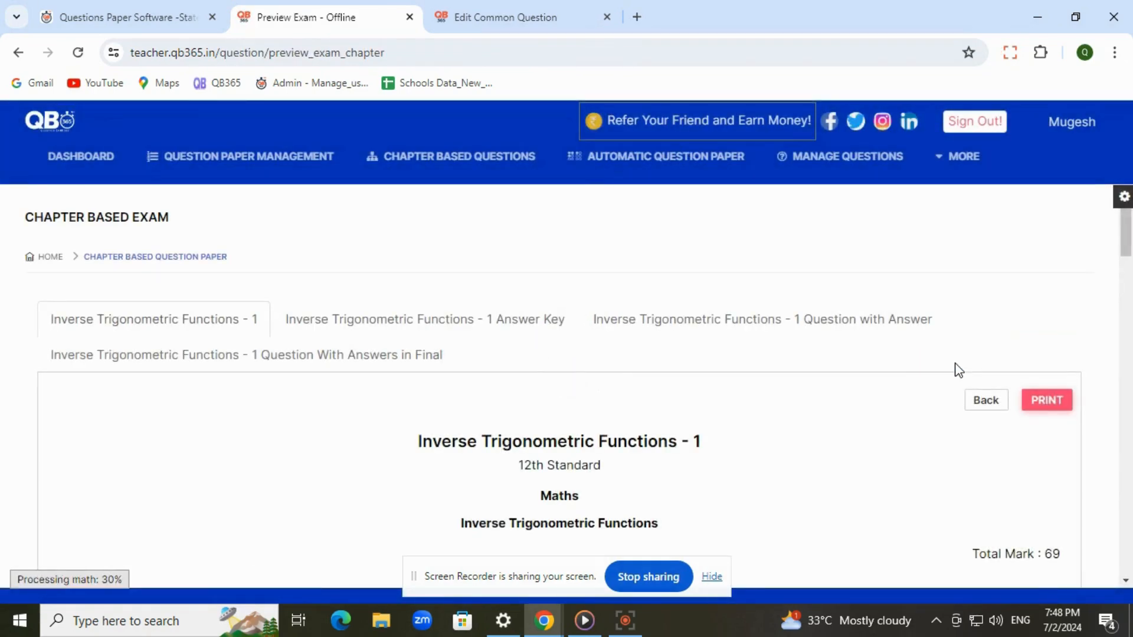
Examine the previewed question paper from the Multiple Choice section through to the 5 Mark Questions.
scroll(944, 378, down, 10)
scroll(713, 390, up, 10)
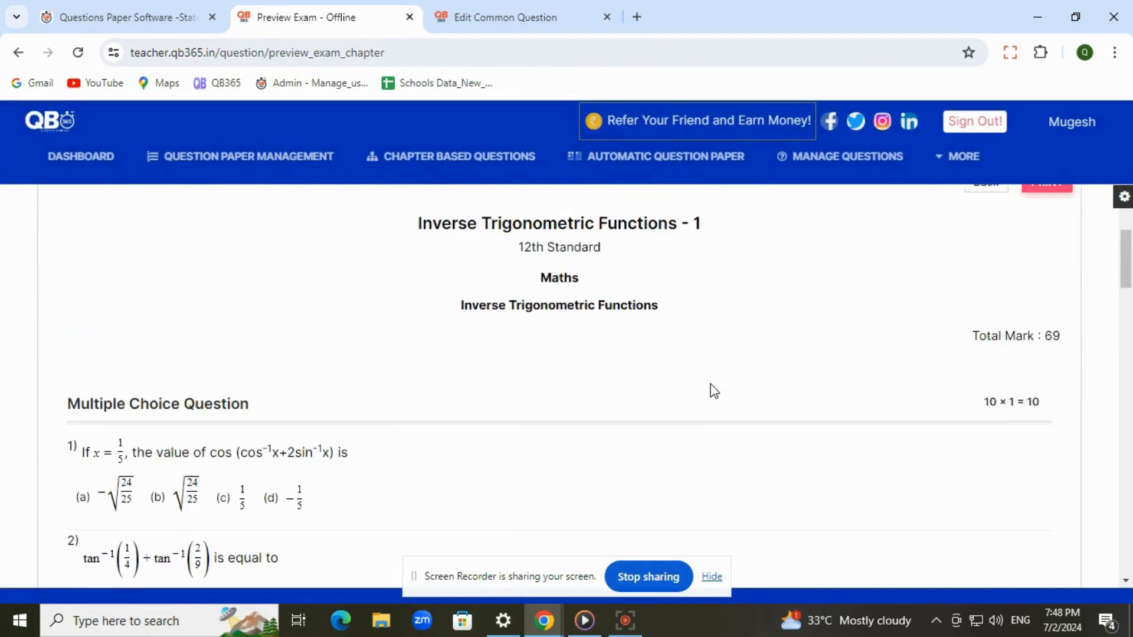
scroll(713, 391, down, 13)
scroll(713, 393, down, 18)
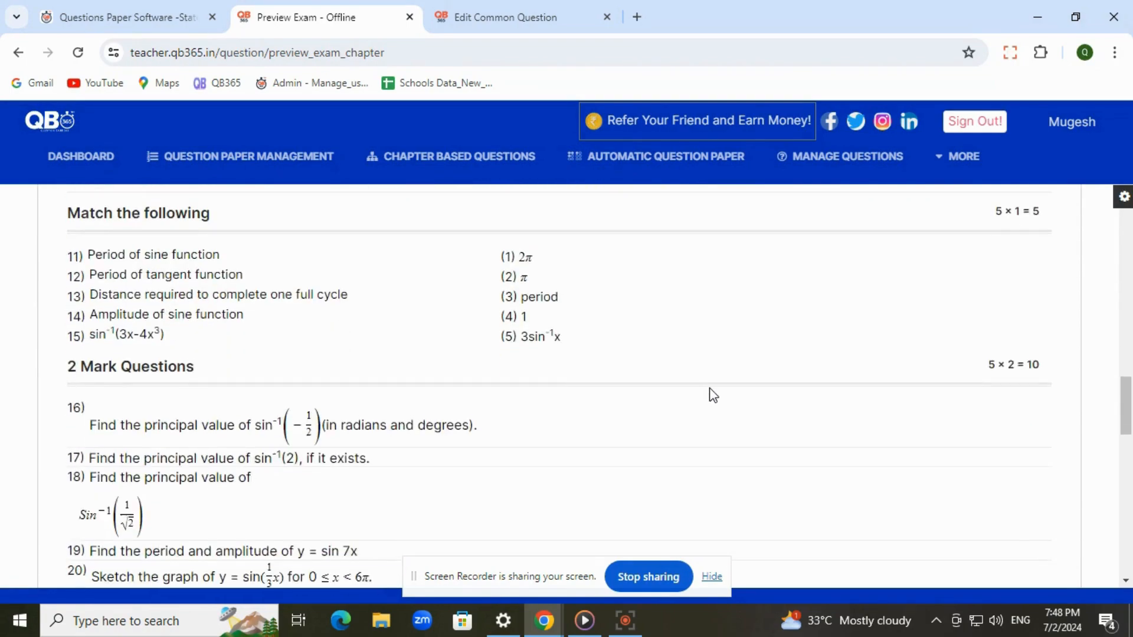
scroll(713, 395, down, 6)
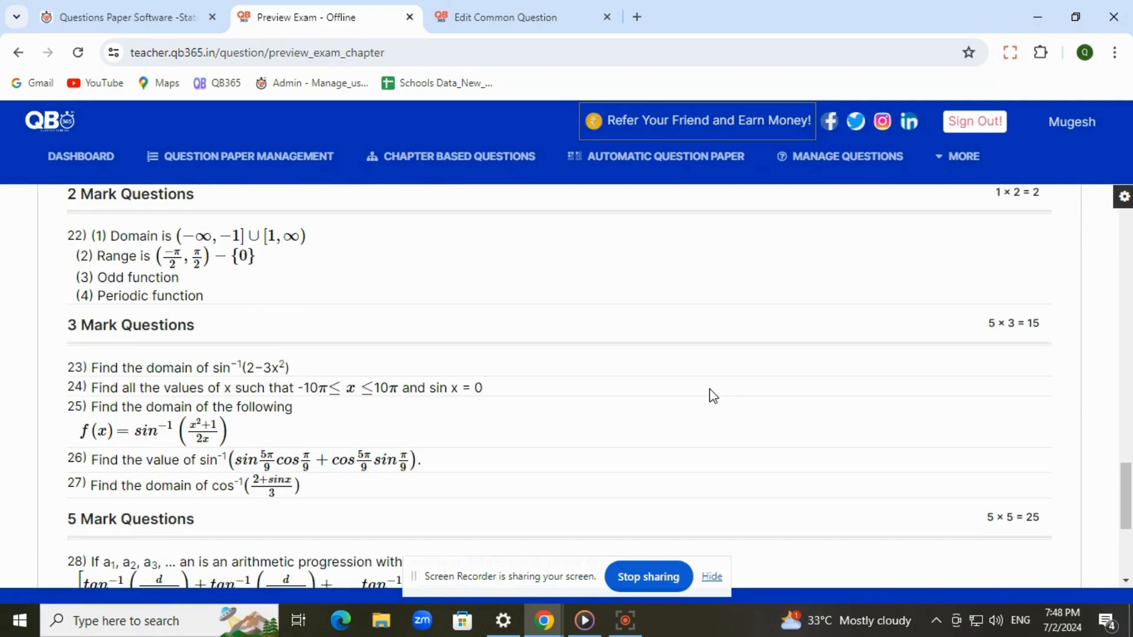
scroll(713, 395, up, 10)
scroll(713, 392, up, 12)
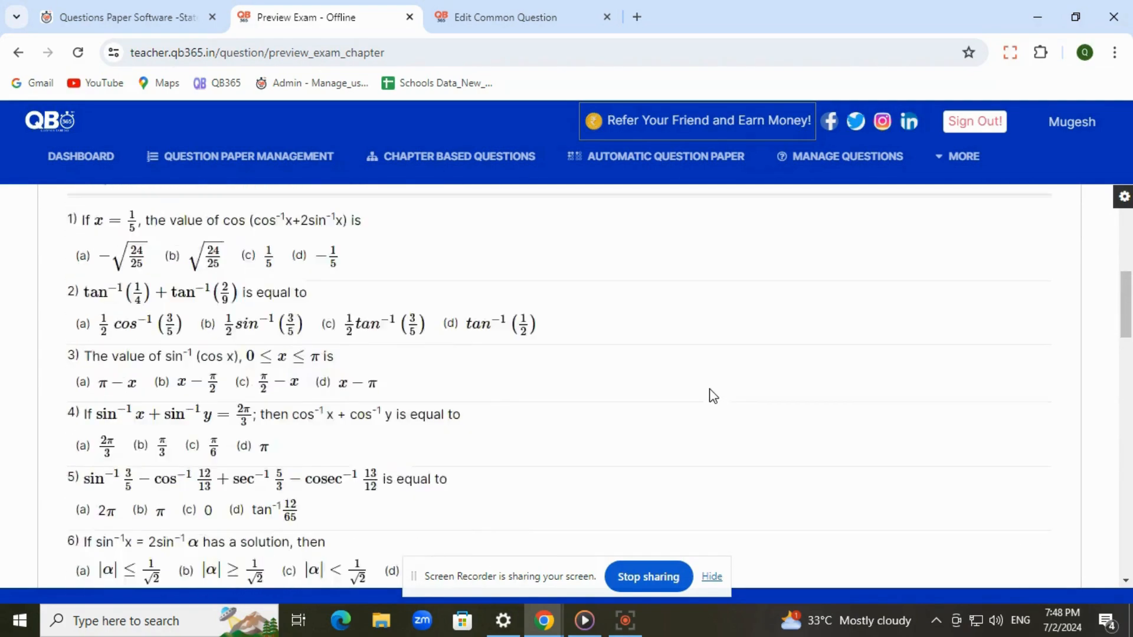
Look through the Inverse Trigonometric Functions - 1 Answer Key and return to the question paper view.
click(508, 326)
scroll(658, 366, down, 7)
scroll(662, 373, up, 7)
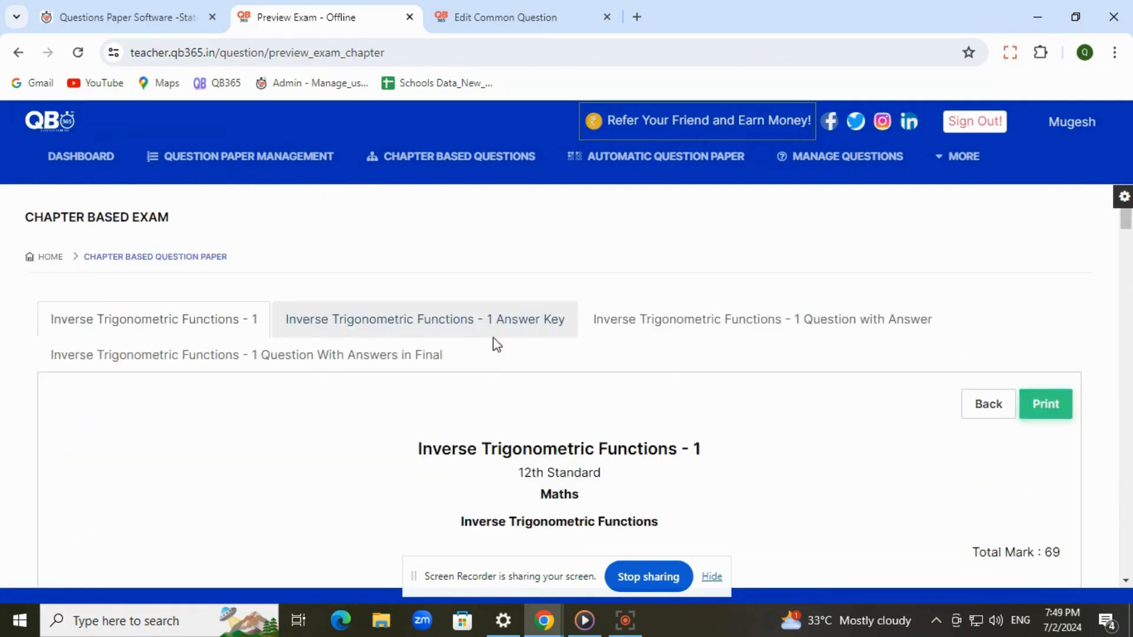
click(201, 324)
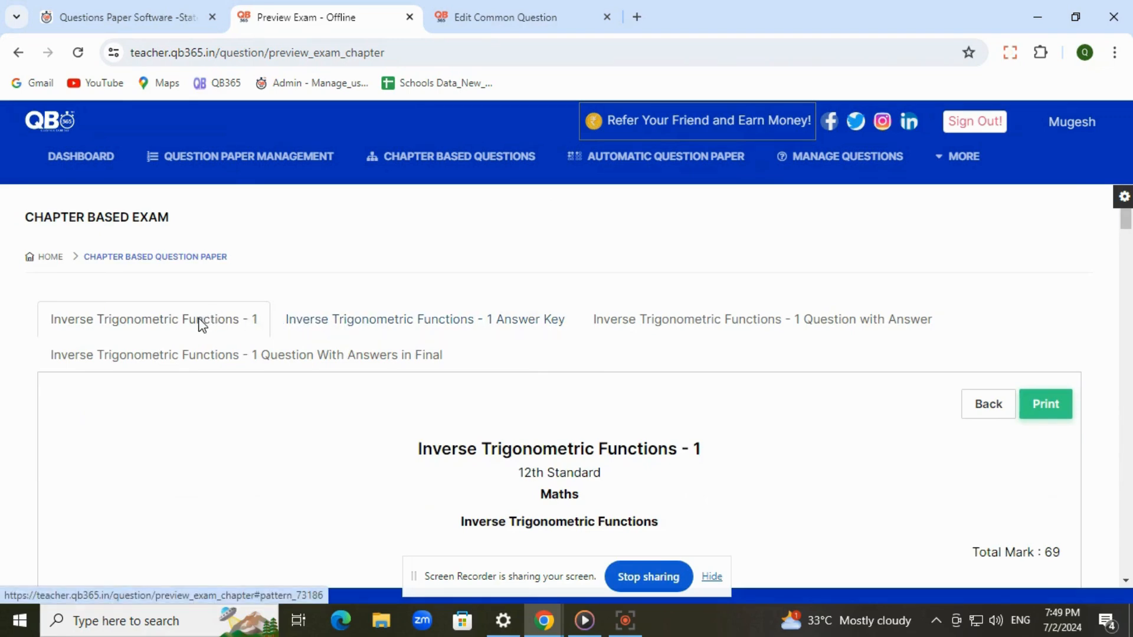
Return to the dashboard, dismissing the new product popup, and highlight the support contact and WhatsApp details.
click(72, 158)
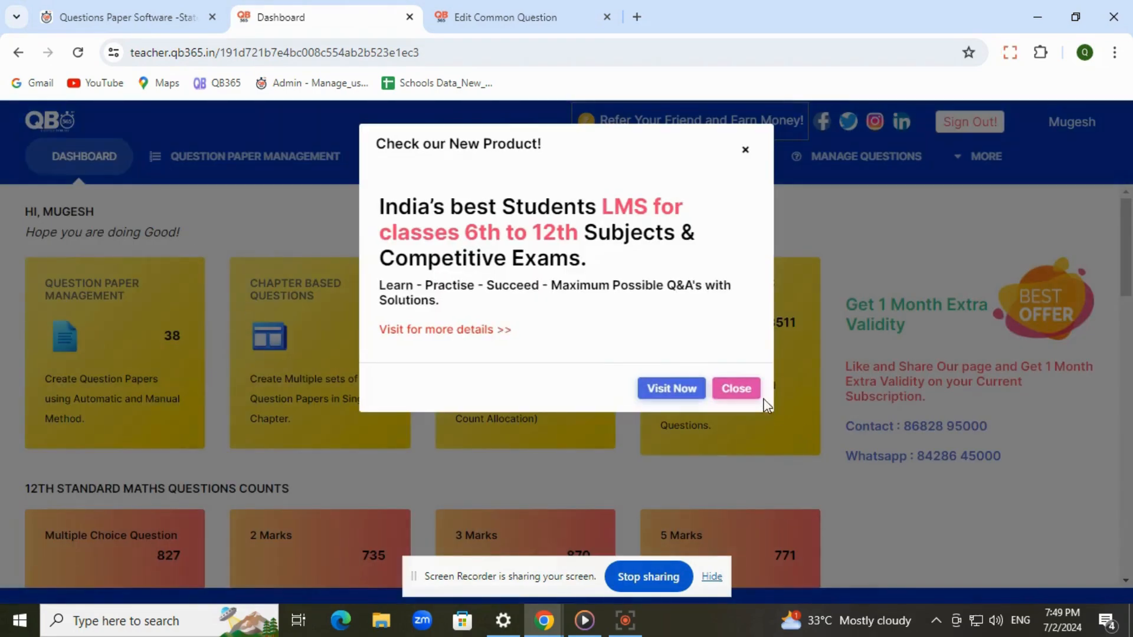
click(737, 389)
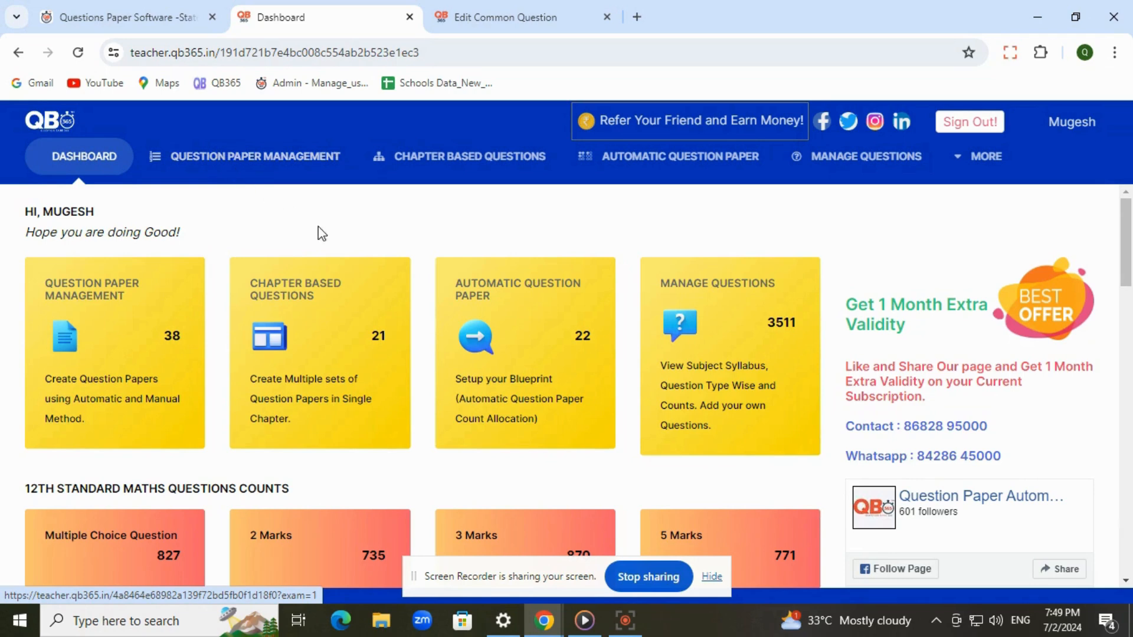
drag(1006, 429, 848, 432)
drag(1003, 459, 845, 463)
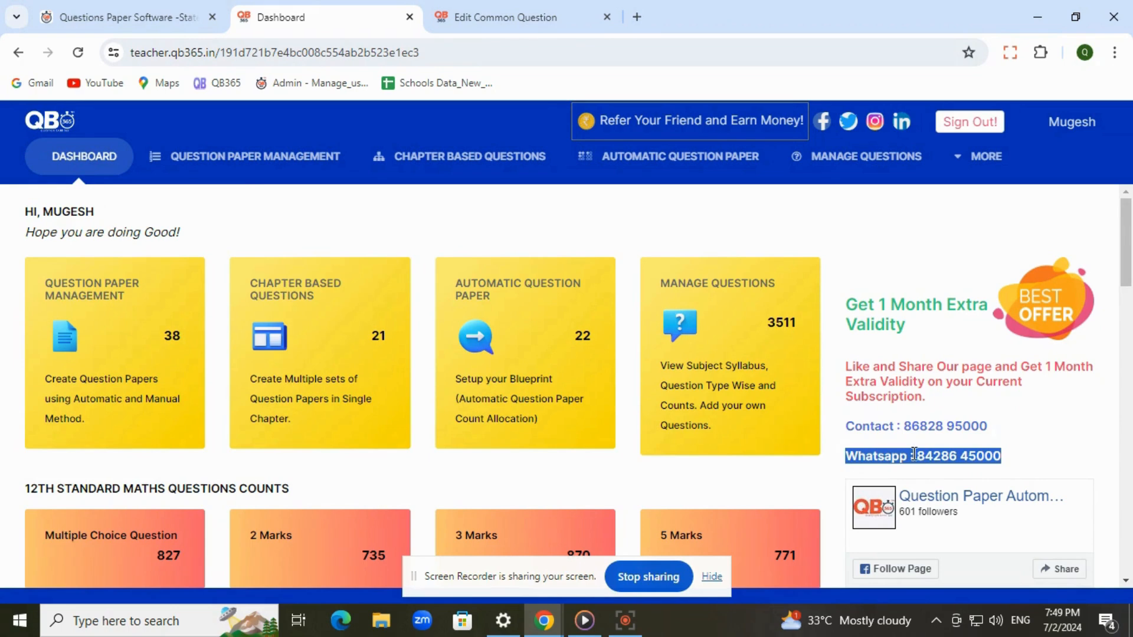
drag(997, 428, 848, 438)
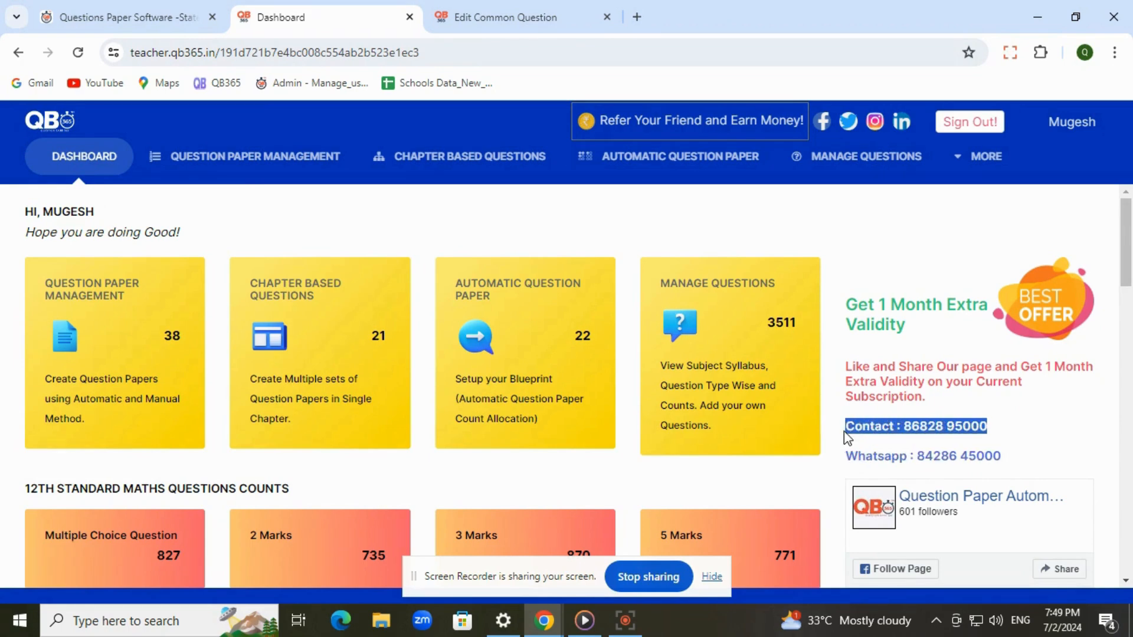
scroll(1012, 437, down, 1)
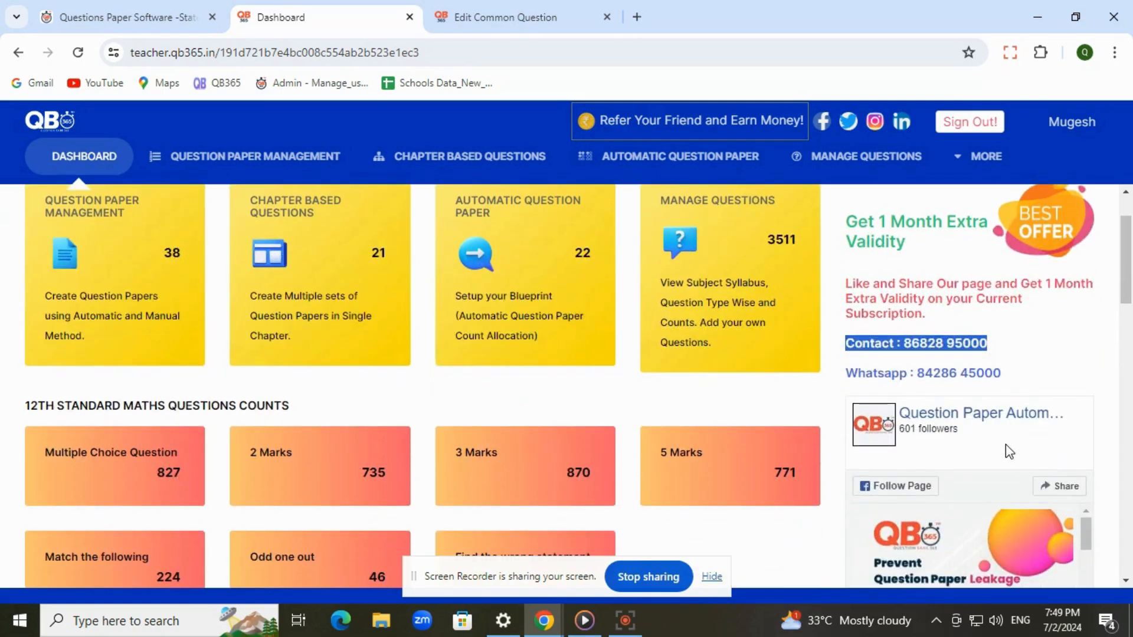